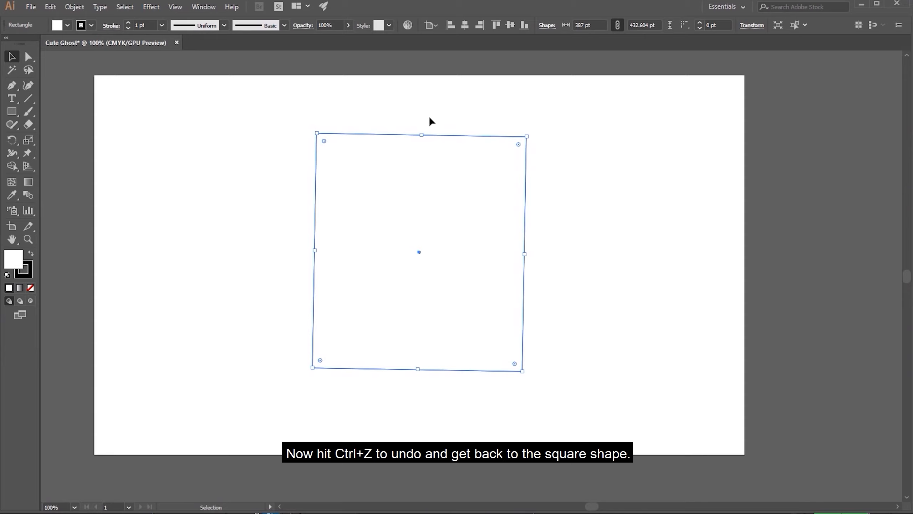
# Step back through the rectangle's resizing, rotation and move, and redo any excess undos to restore the upright square at the artboard's centre
pyautogui.hotkey('ctrl', 'z')
pyautogui.hotkey('ctrl', 'z')
pyautogui.hotkey('ctrl', 'z')
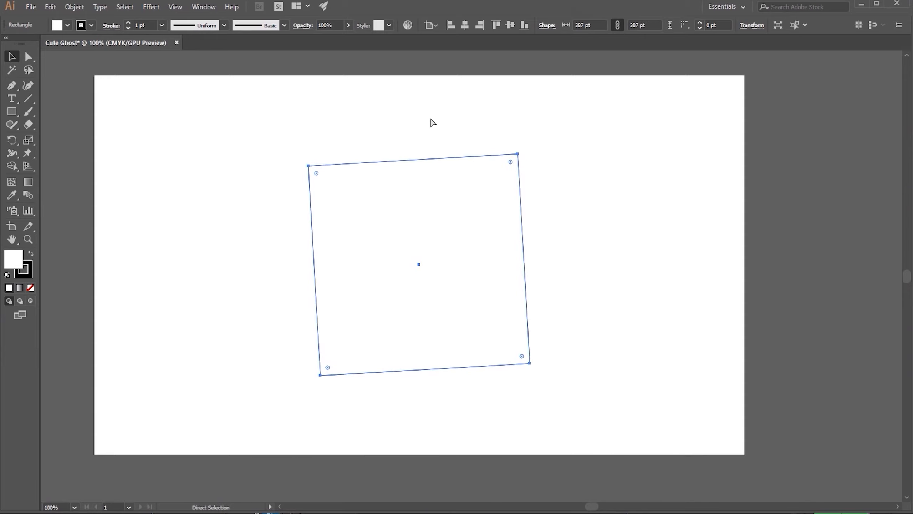
pyautogui.hotkey('ctrl', 'z')
pyautogui.hotkey('ctrl', 'z')
pyautogui.hotkey('ctrl', 'z')
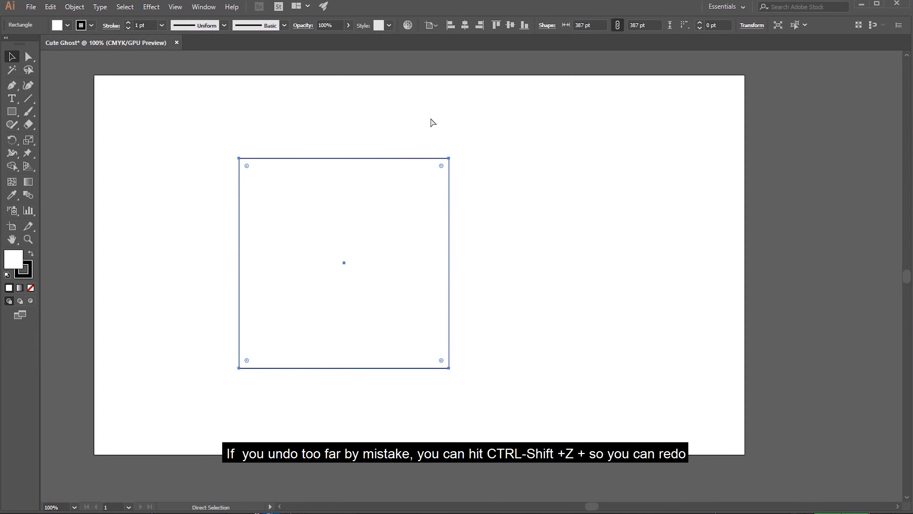
pyautogui.hotkey('ctrl', 'shift', 'z')
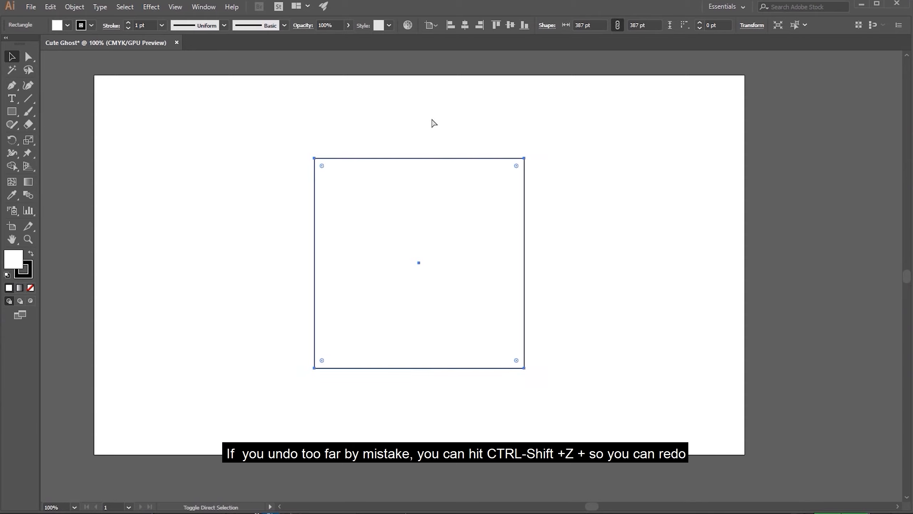
pyautogui.hotkey('ctrl', 'shift', 'z')
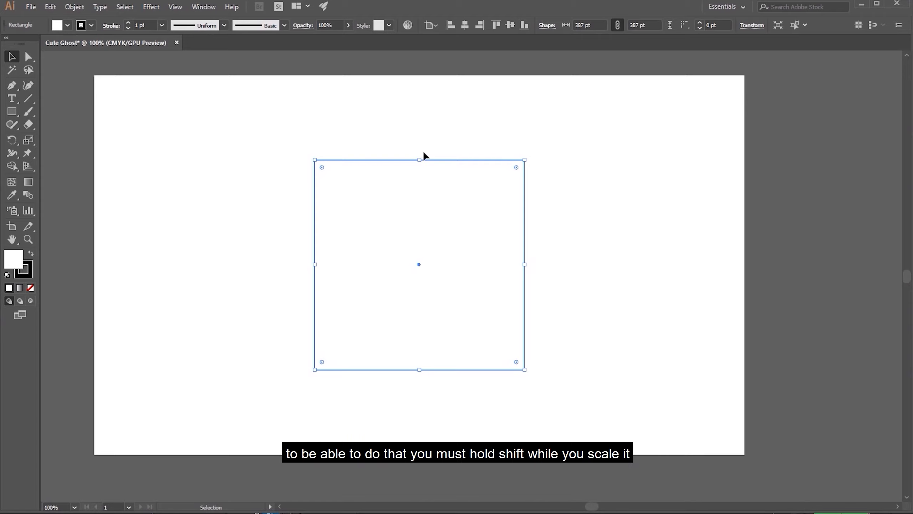
# Scale the square proportionally to about 373.5 pt and centre it vertically on the artboard
pyautogui.moveTo(422, 160)
pyautogui.mouseDown()
pyautogui.moveTo(422, 297)
pyautogui.moveTo(420, 174)
pyautogui.mouseUp()
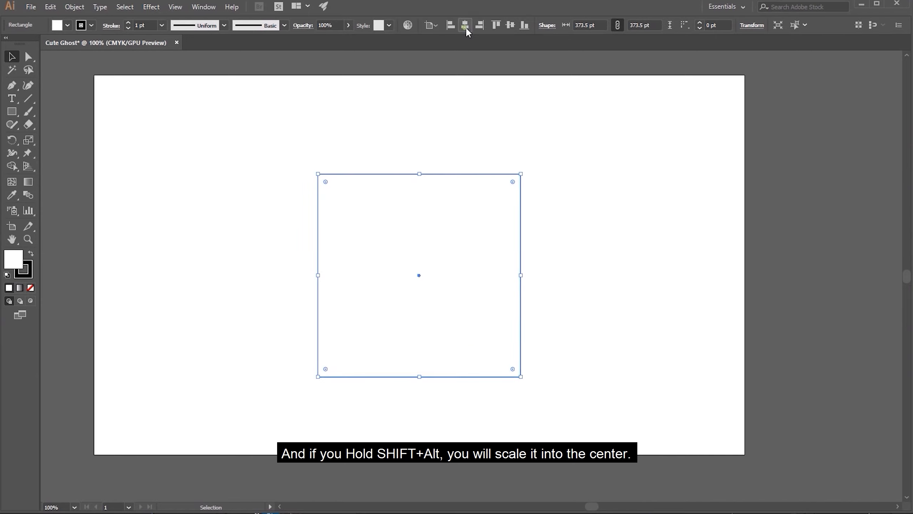
pyautogui.click(511, 25)
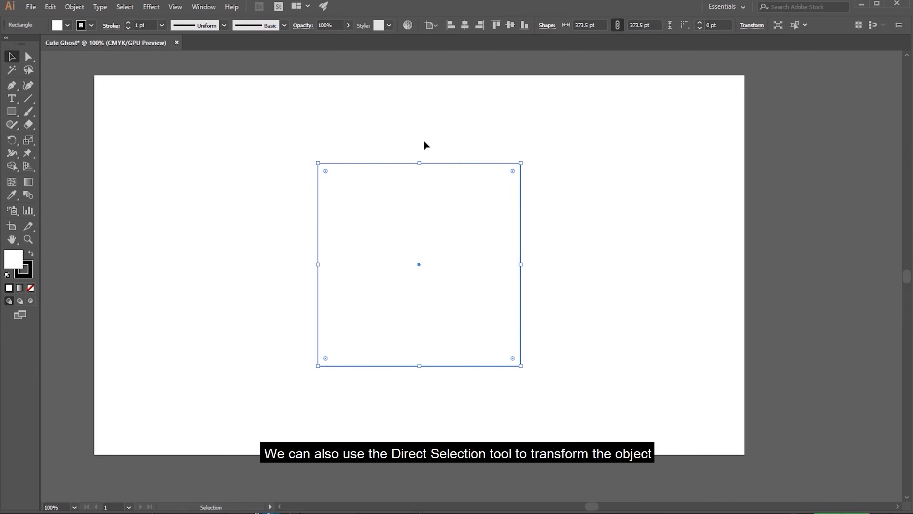
# Try reshaping the square with the Direct Selection tool by moving its upper-right, lower-left and upper-left anchor points
pyautogui.click(31, 57)
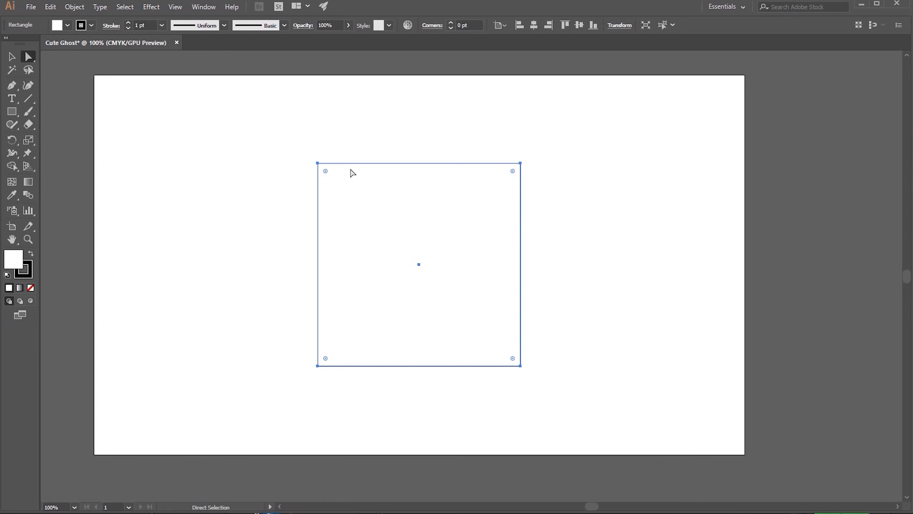
pyautogui.click(367, 199)
pyautogui.click(360, 148)
pyautogui.click(389, 206)
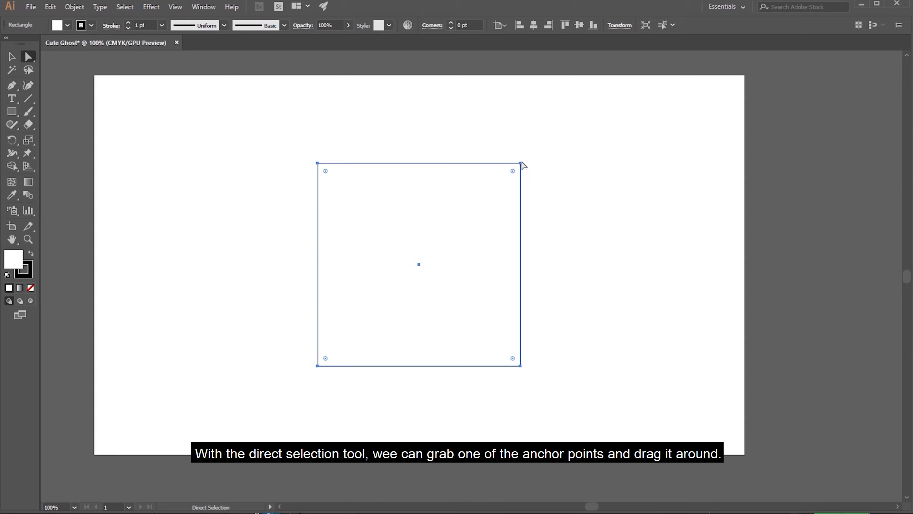
pyautogui.moveTo(521, 163); pyautogui.dragTo(559, 124)
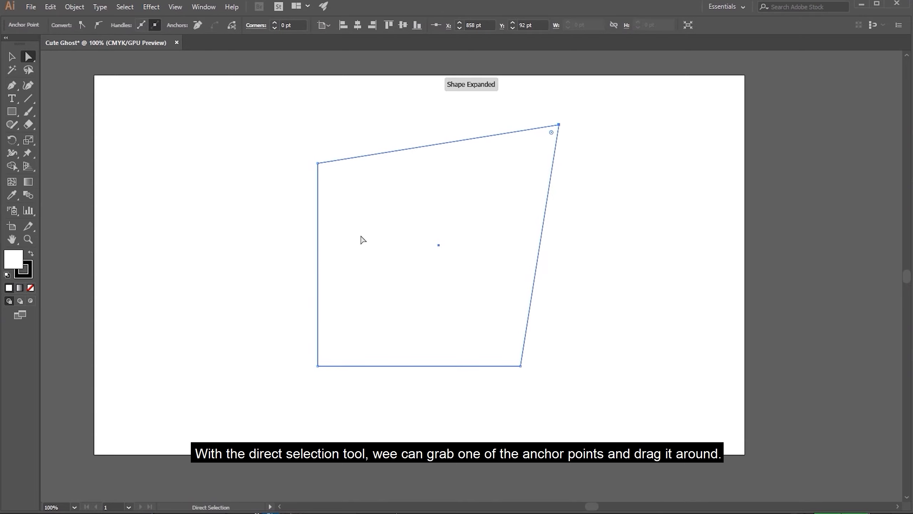
pyautogui.moveTo(318, 366); pyautogui.dragTo(284, 388)
pyautogui.click(331, 138)
pyautogui.moveTo(324, 161); pyautogui.dragTo(347, 194)
# Undo the three anchor point moves on the square
pyautogui.hotkey('ctrl', 'z')
pyautogui.hotkey('ctrl', 'z')
pyautogui.hotkey('ctrl', 'z')
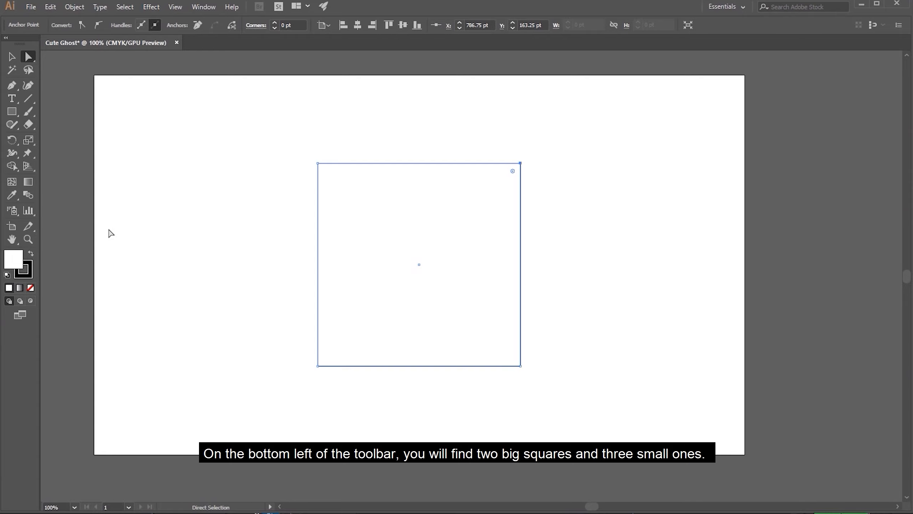
# Fill the square with a strong red chosen in the Color Picker
pyautogui.doubleClick(17, 266)
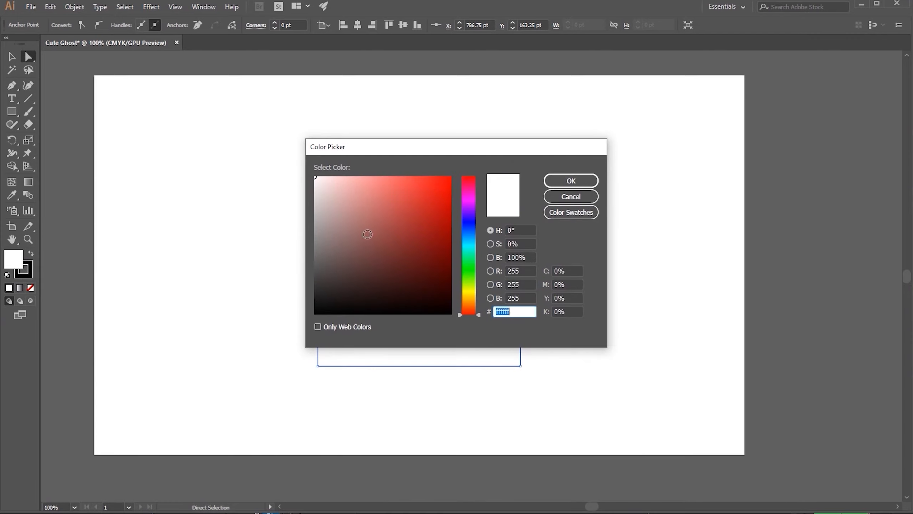
pyautogui.click(438, 210)
pyautogui.click(568, 184)
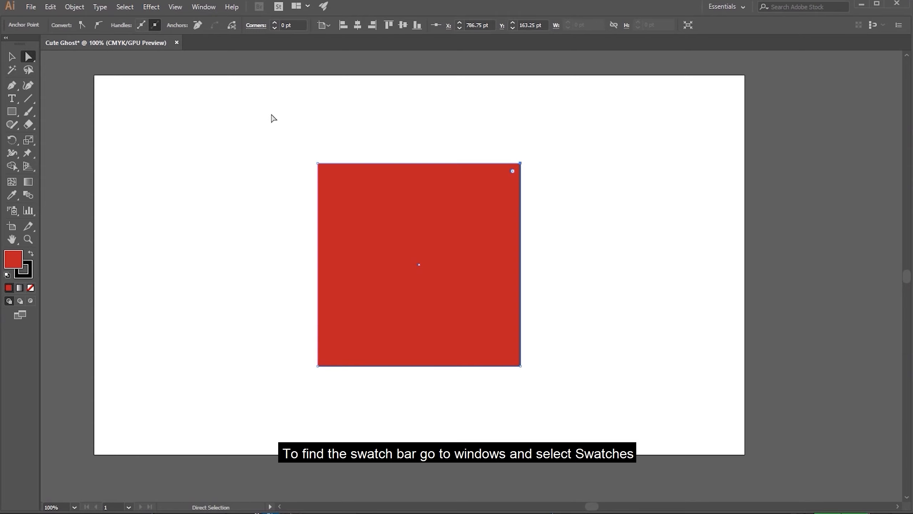
# Show the Swatches panel and fill the square with a light blue swatch
pyautogui.click(203, 7)
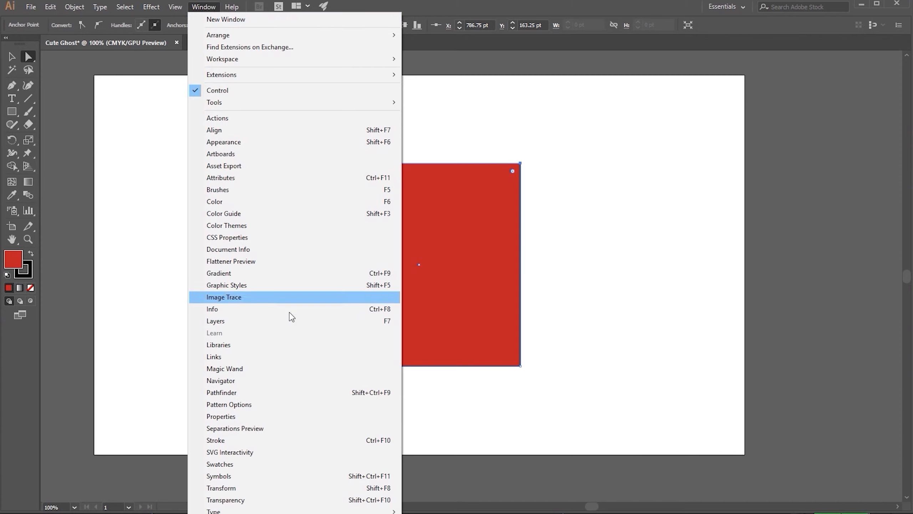
pyautogui.click(302, 463)
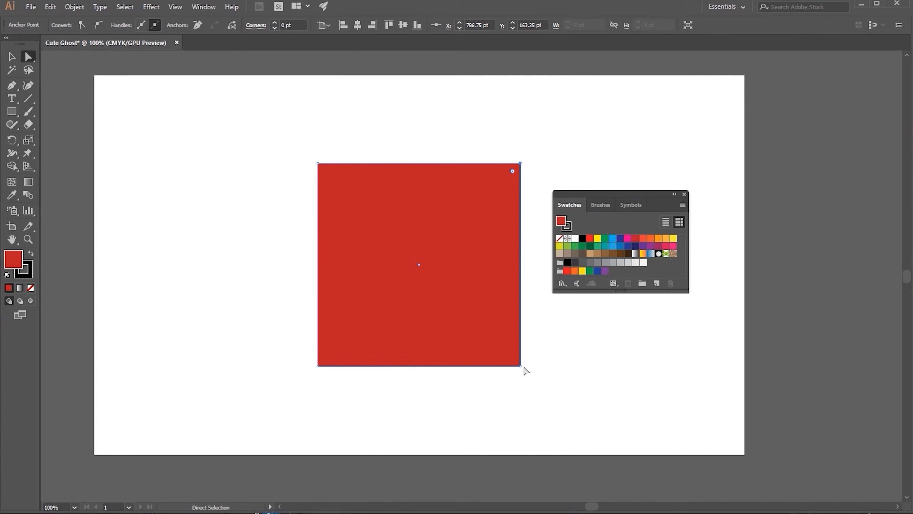
pyautogui.click(596, 253)
pyautogui.click(621, 248)
pyautogui.click(613, 247)
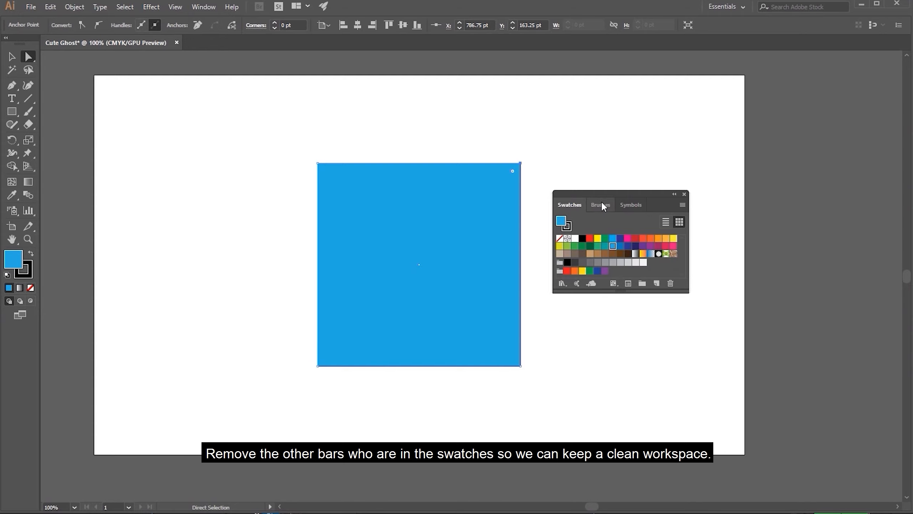
# Detach and close the Brushes and Symbols panels, and dock the Swatches panel along the workspace's right edge
pyautogui.moveTo(602, 204); pyautogui.dragTo(764, 249)
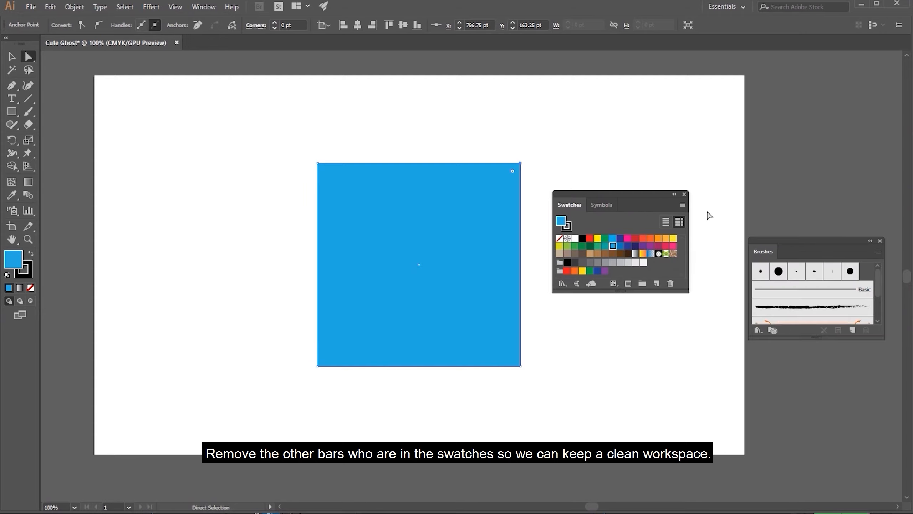
pyautogui.click(880, 241)
pyautogui.moveTo(604, 204); pyautogui.dragTo(863, 232)
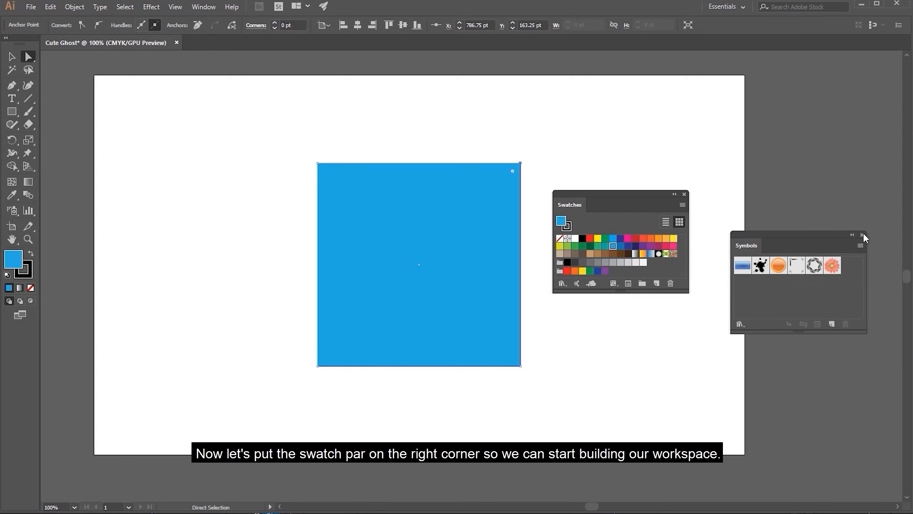
pyautogui.click(862, 235)
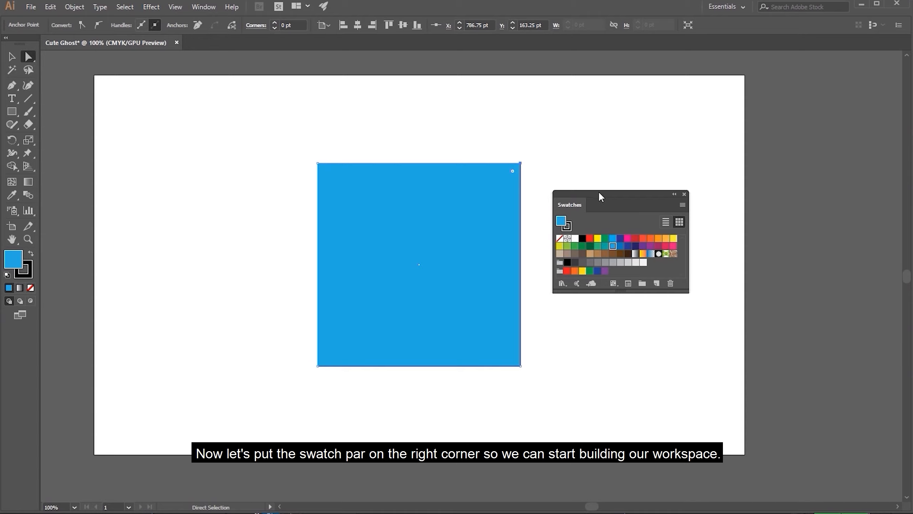
pyautogui.moveTo(600, 191); pyautogui.dragTo(899, 70)
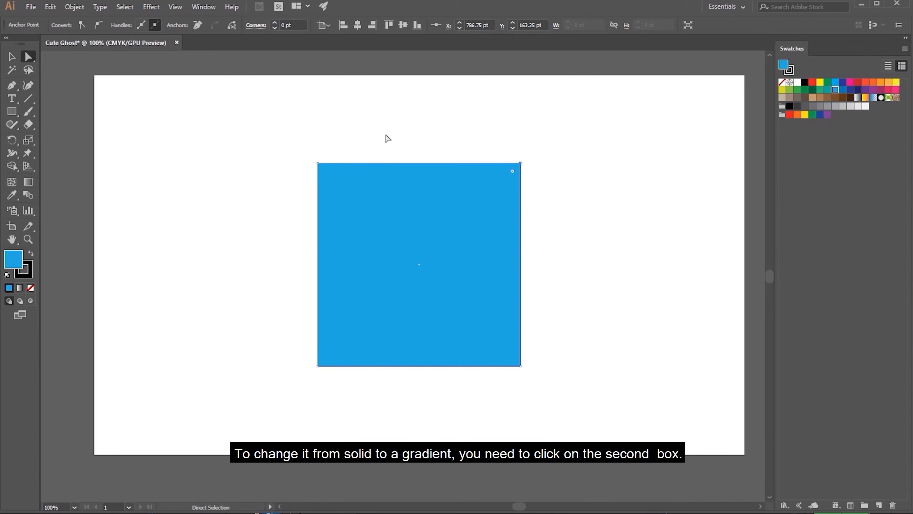
# Change the square's fill to a gradient and dock the Gradient panel above Swatches
pyautogui.click(20, 288)
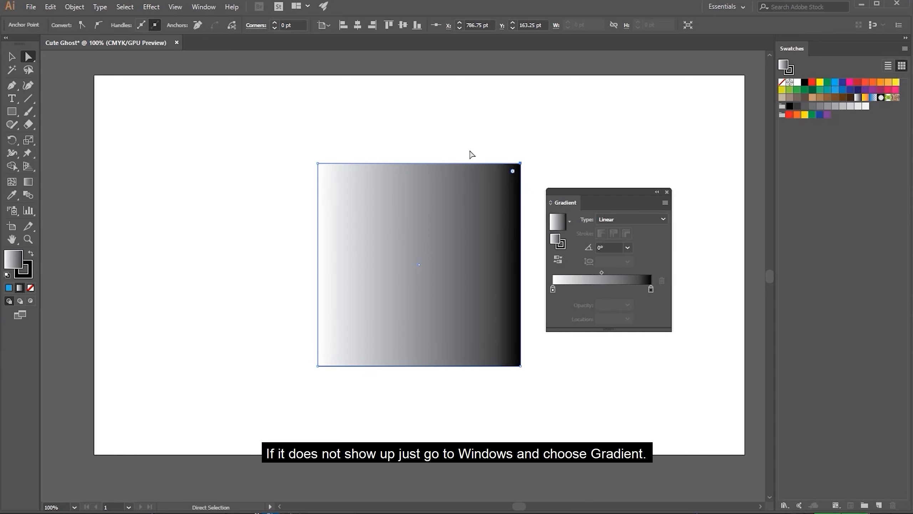
pyautogui.click(204, 7)
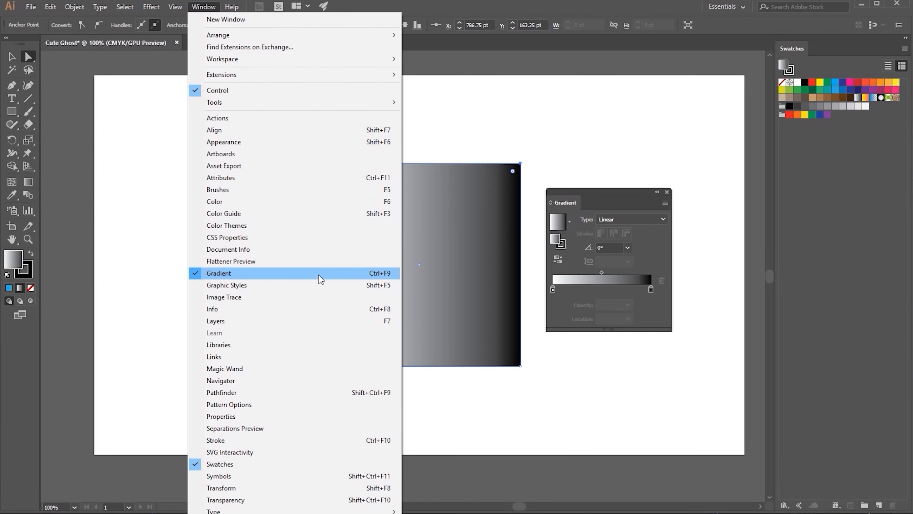
pyautogui.click(571, 190)
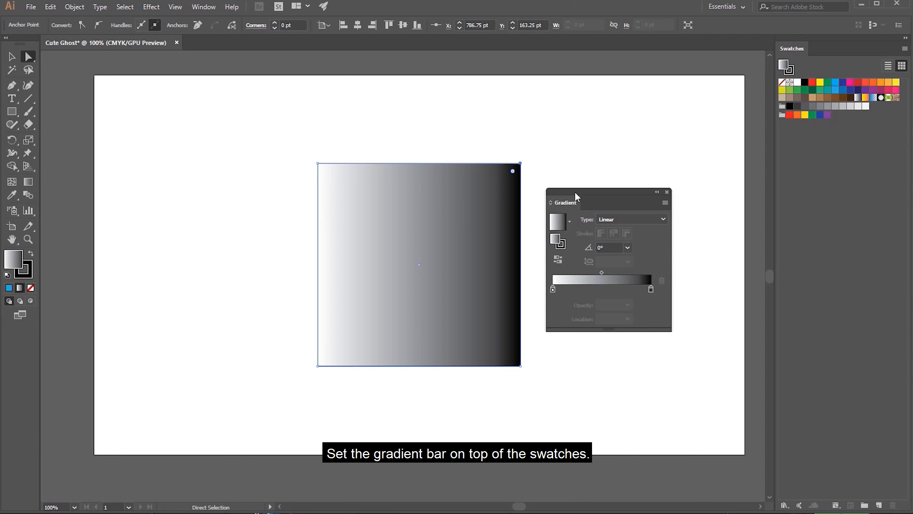
pyautogui.moveTo(627, 189); pyautogui.dragTo(849, 33)
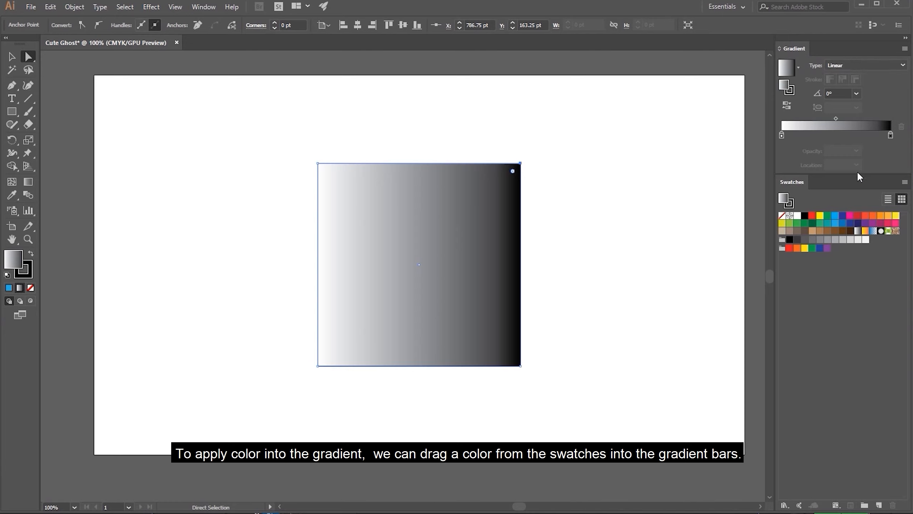
# Assign a dark blue swatch to the gradient's end stop and a light blue swatch to its start stop
pyautogui.moveTo(857, 223); pyautogui.dragTo(892, 133)
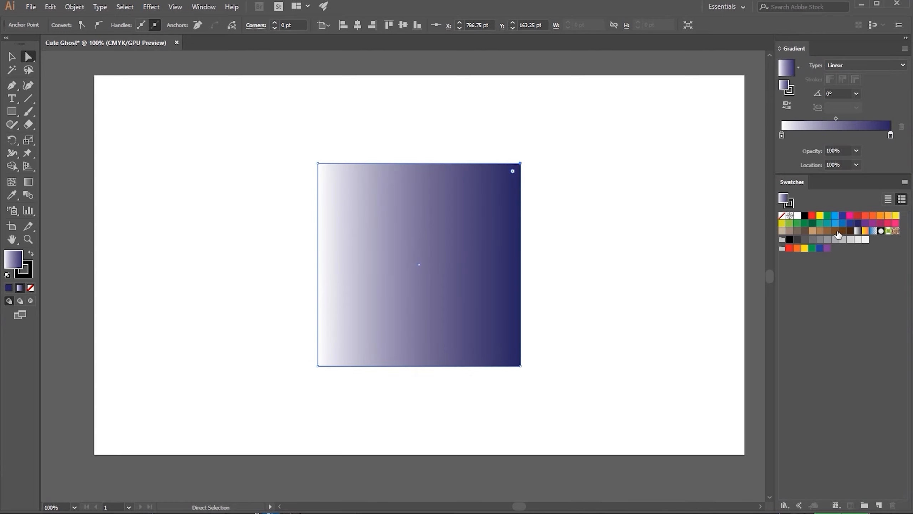
pyautogui.moveTo(836, 224); pyautogui.dragTo(782, 135)
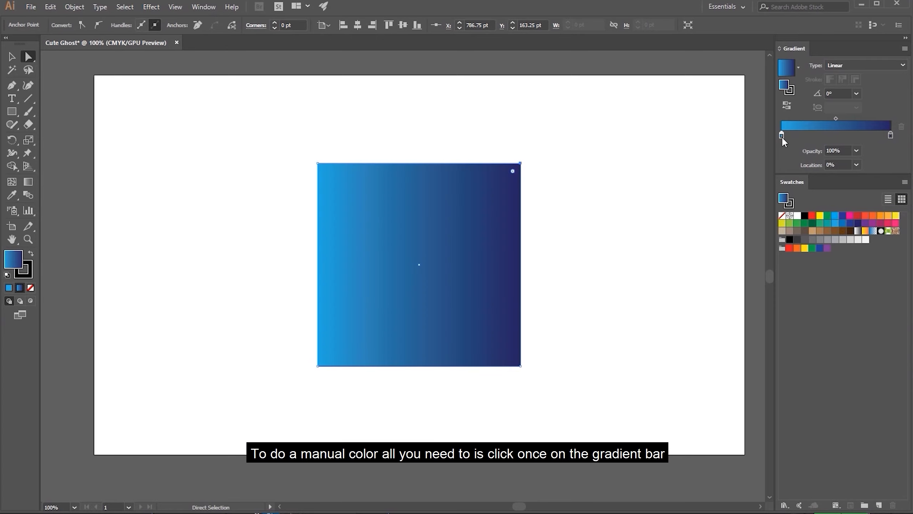
# Recolour the gradient's end stop to a dark teal using the Color Picker
pyautogui.click(890, 136)
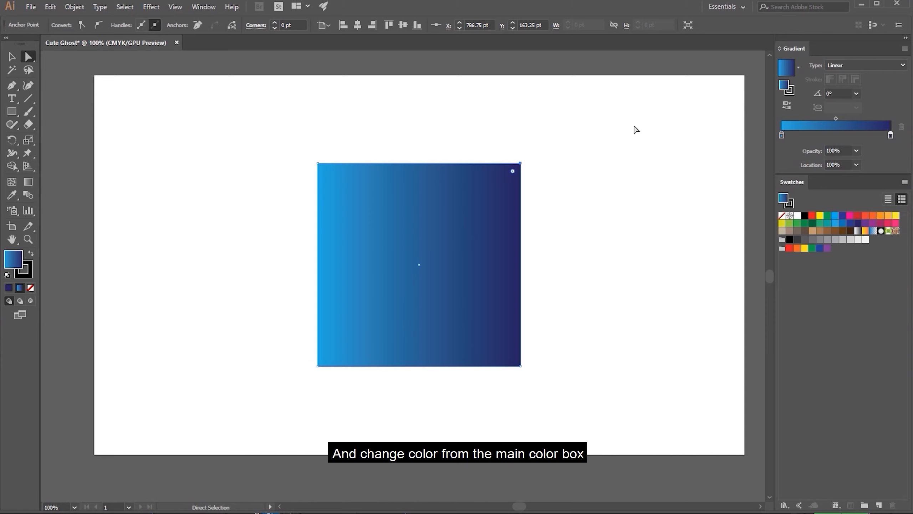
pyautogui.doubleClick(16, 264)
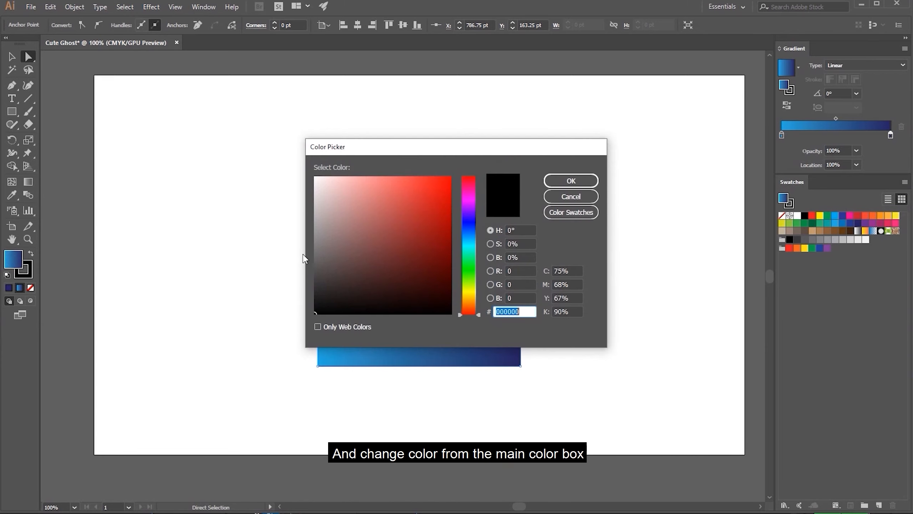
pyautogui.click(468, 241)
pyautogui.moveTo(406, 270); pyautogui.dragTo(406, 269)
pyautogui.click(572, 180)
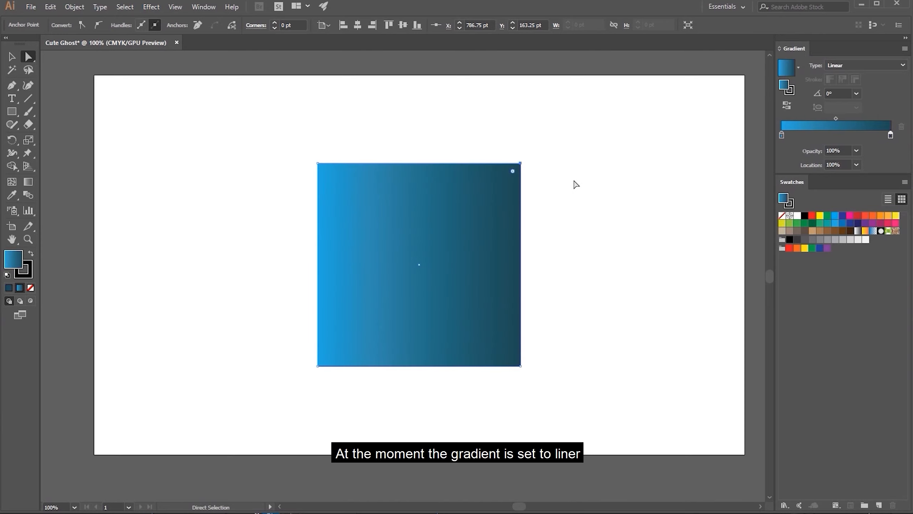
# Make the gradient radial with a 400% aspect ratio, trying an angle of -135° before setting it to 45°
pyautogui.click(850, 67)
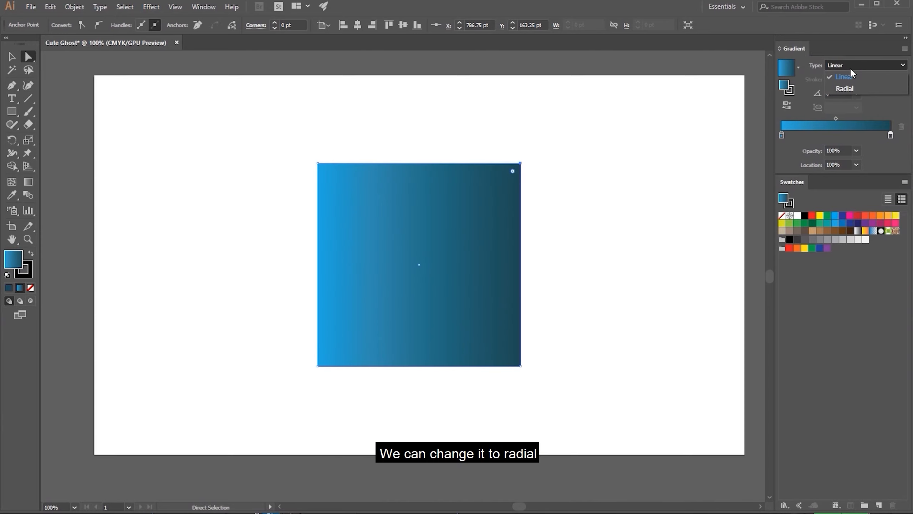
pyautogui.click(853, 87)
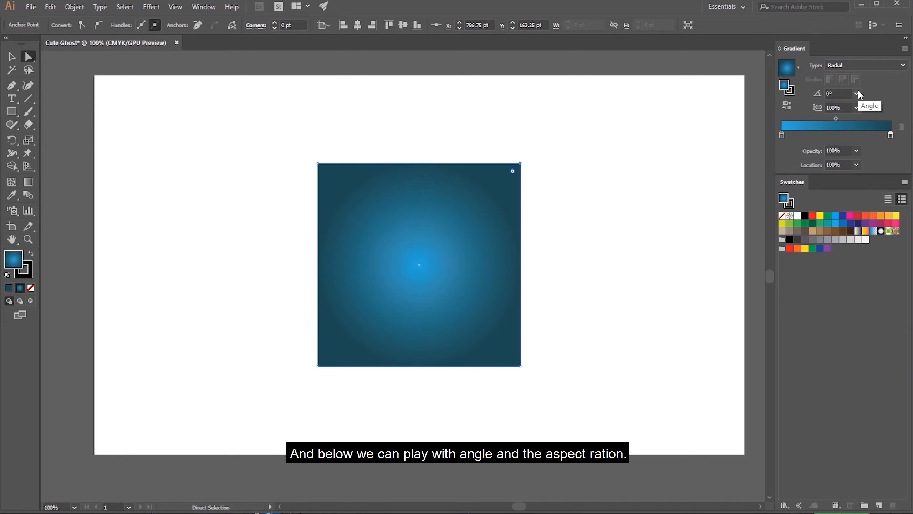
pyautogui.click(857, 94)
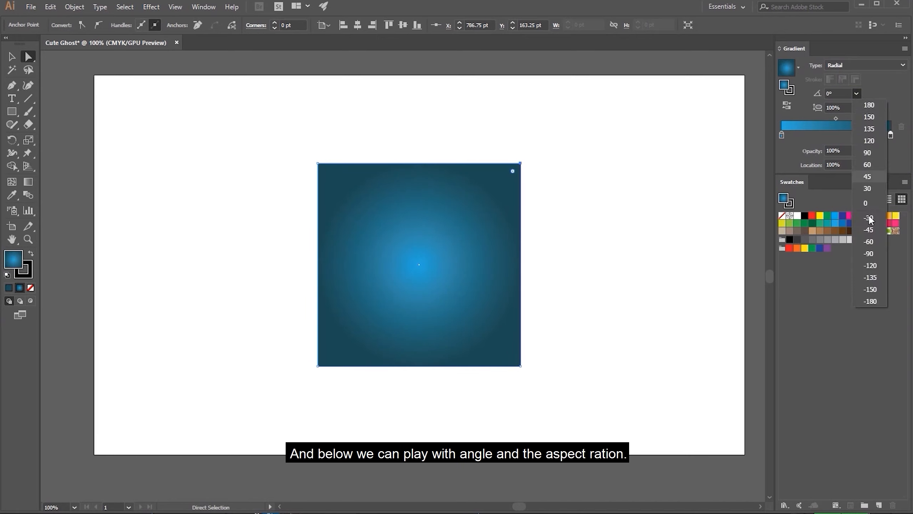
pyautogui.click(870, 270)
pyautogui.click(858, 107)
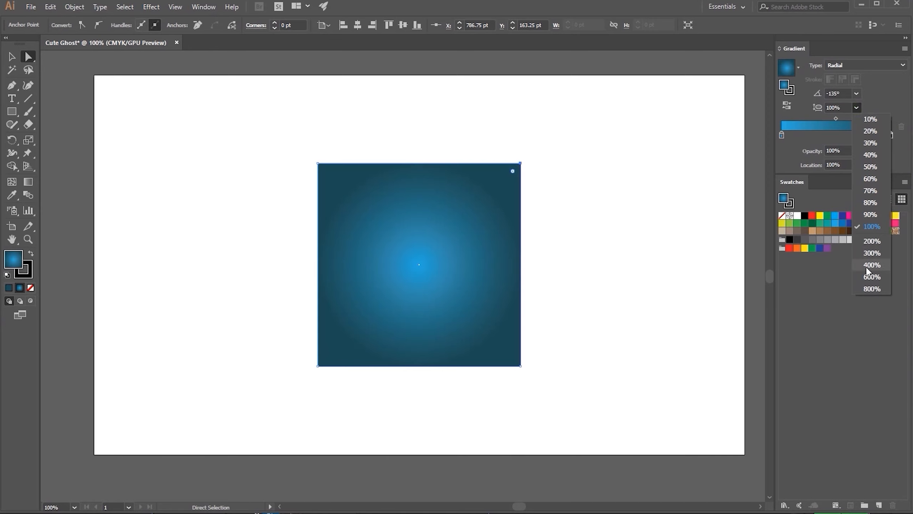
pyautogui.click(872, 265)
pyautogui.click(857, 93)
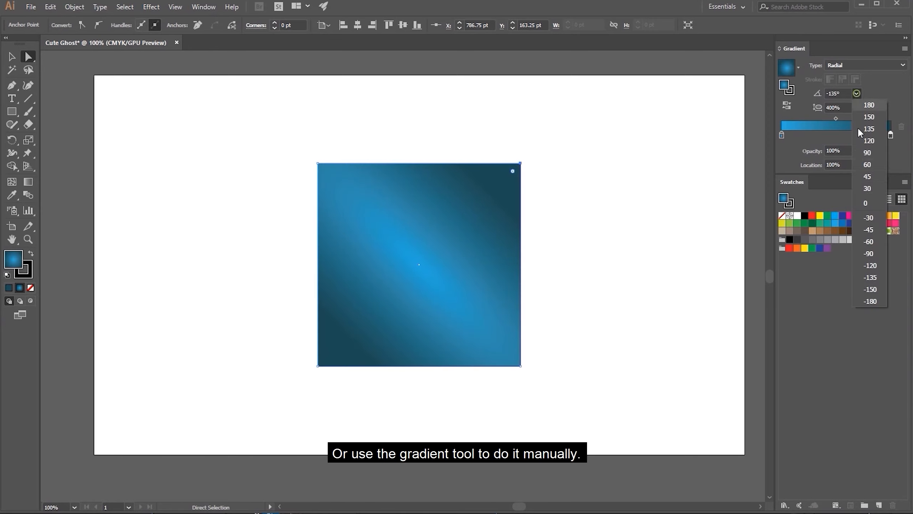
pyautogui.click(862, 176)
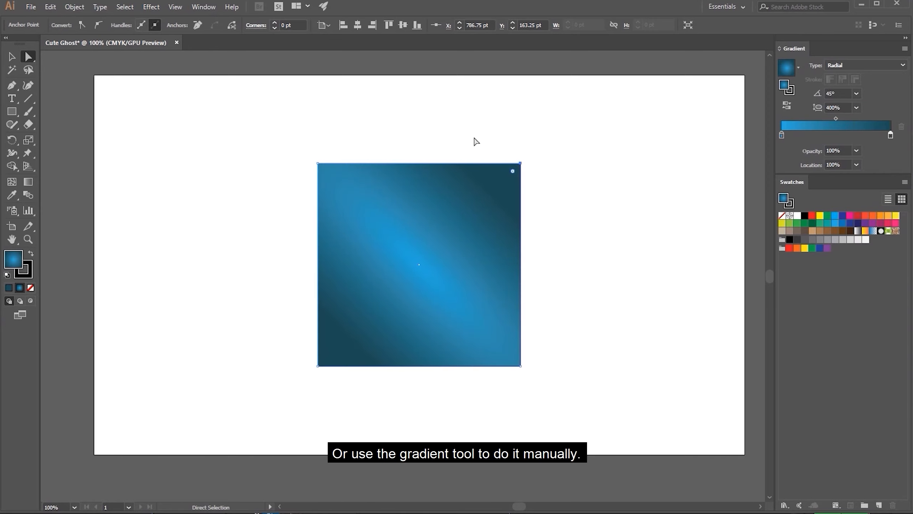
# Redraw the square's gradient diagonally from beyond its upper-left corner with the Gradient tool, and remove the square's fill
pyautogui.click(28, 181)
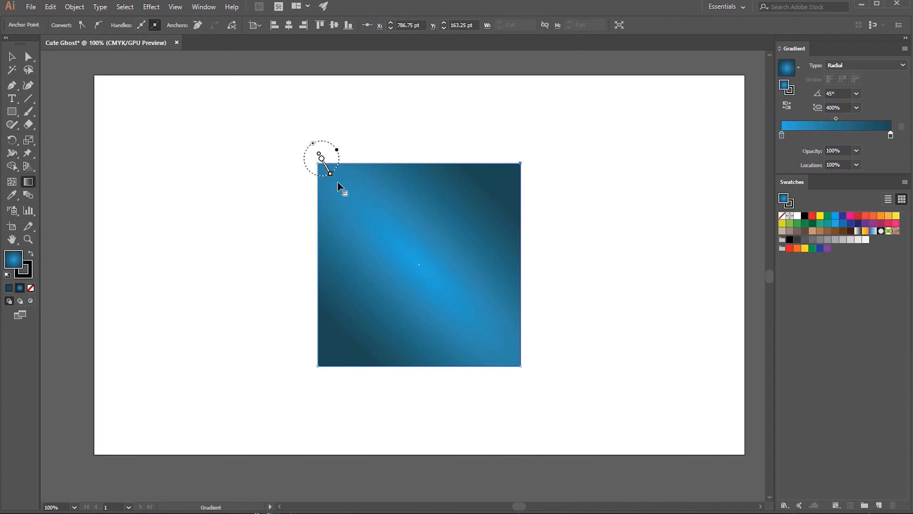
pyautogui.moveTo(338, 182); pyautogui.dragTo(403, 260)
pyautogui.moveTo(330, 140); pyautogui.dragTo(450, 295)
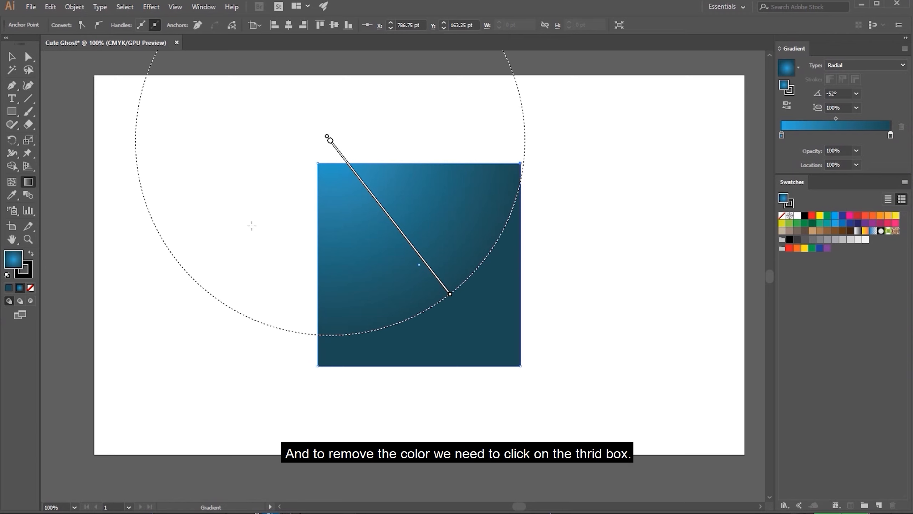
pyautogui.click(31, 289)
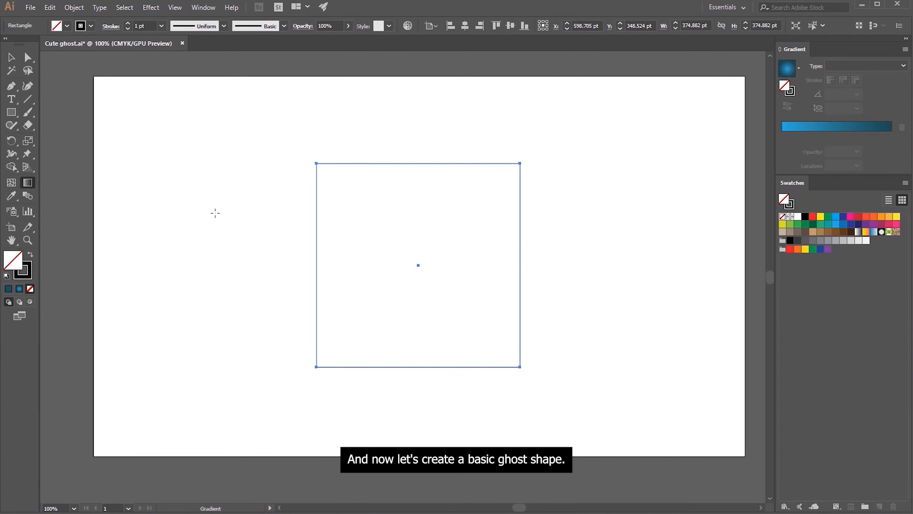
# Select only the square's two top corners with the Direct Selection tool and round them fully to a 187.44 pt radius
pyautogui.click(10, 57)
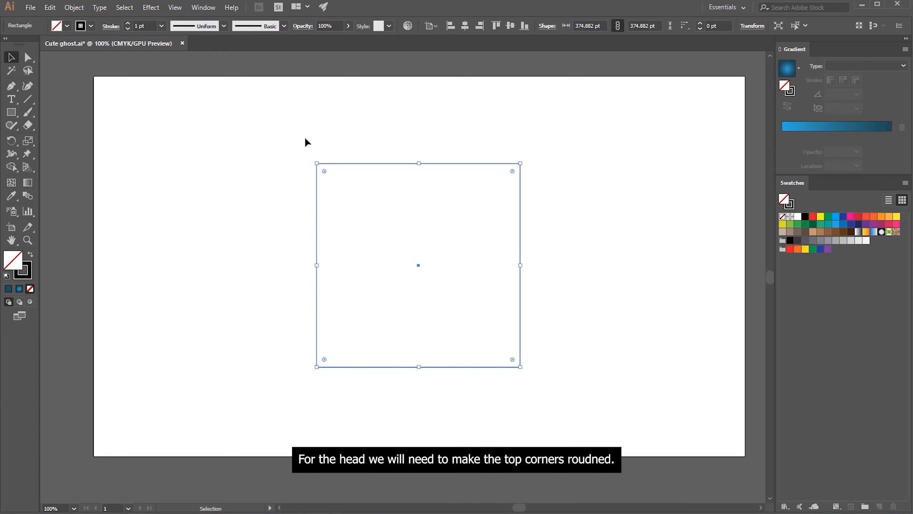
pyautogui.click(224, 137)
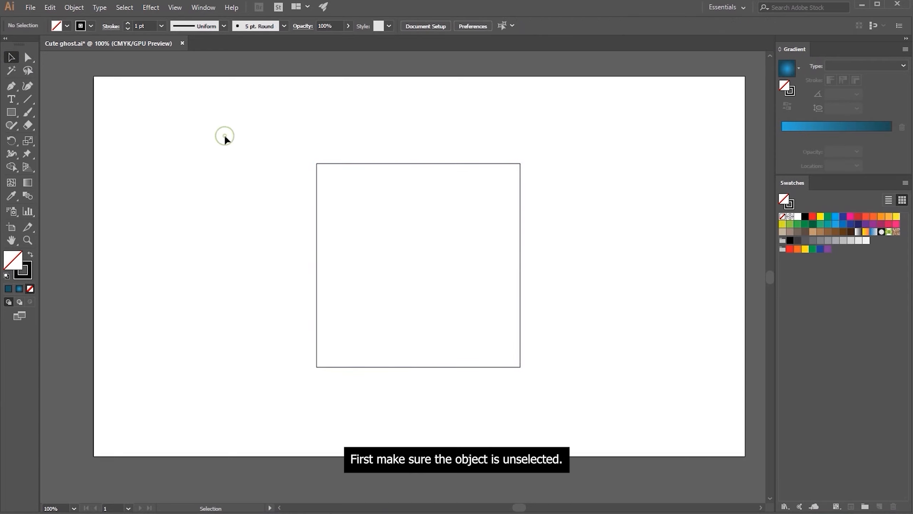
pyautogui.click(32, 58)
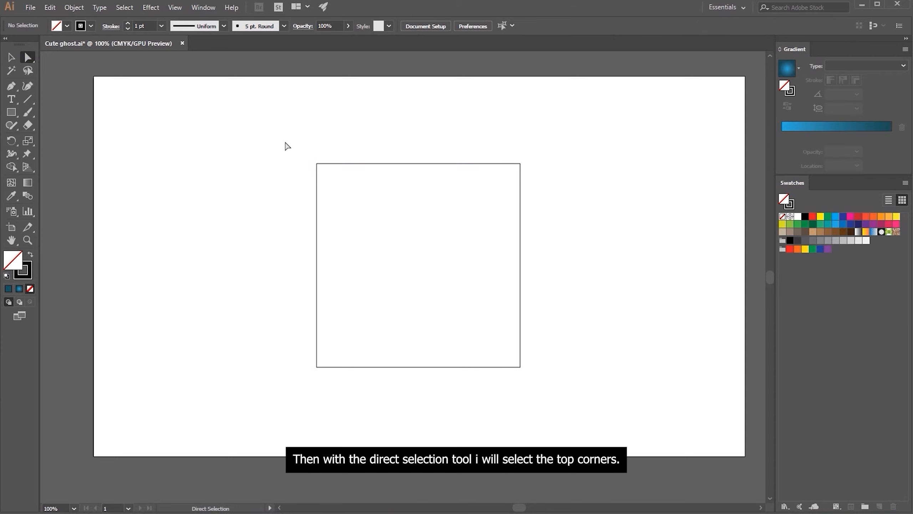
pyautogui.moveTo(285, 137); pyautogui.dragTo(538, 190)
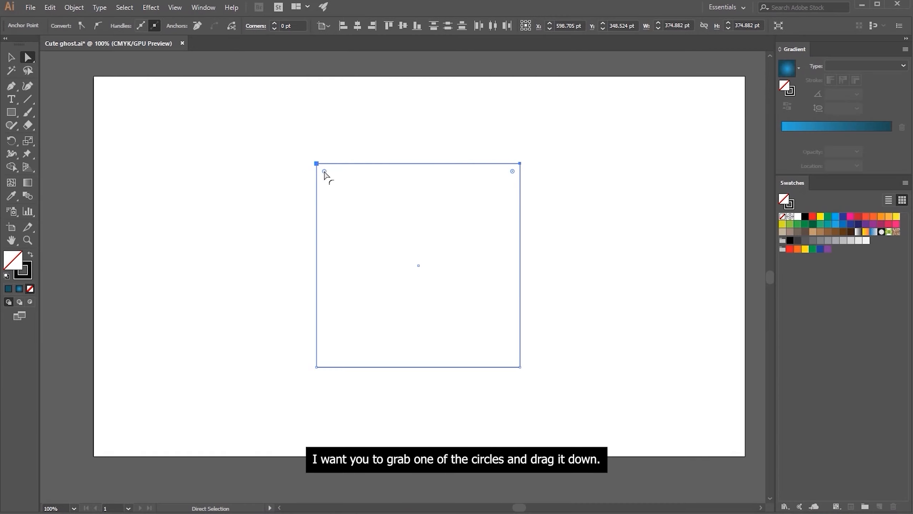
pyautogui.moveTo(324, 172); pyautogui.dragTo(456, 326)
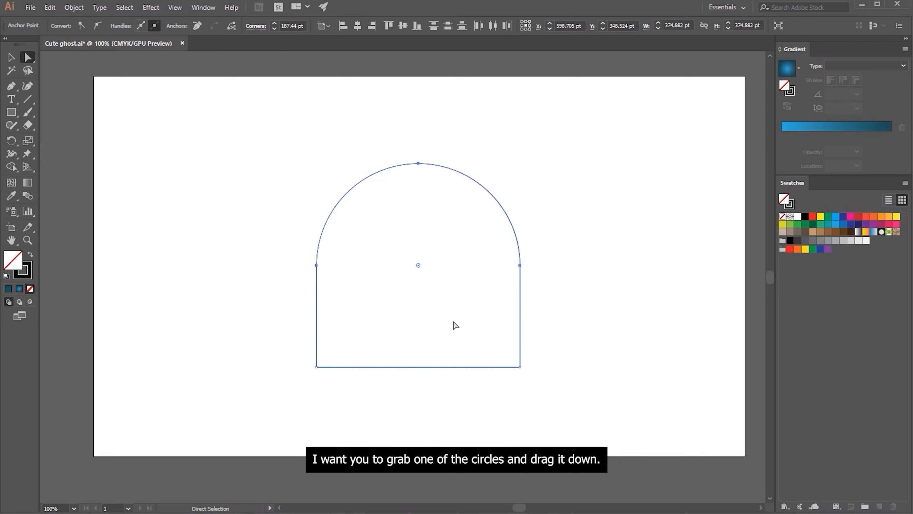
# Cycle the two top corners through the inverted round and chamfer styles and back to round
pyautogui.keyDown('alt'); pyautogui.click(417, 264); pyautogui.keyUp('alt')
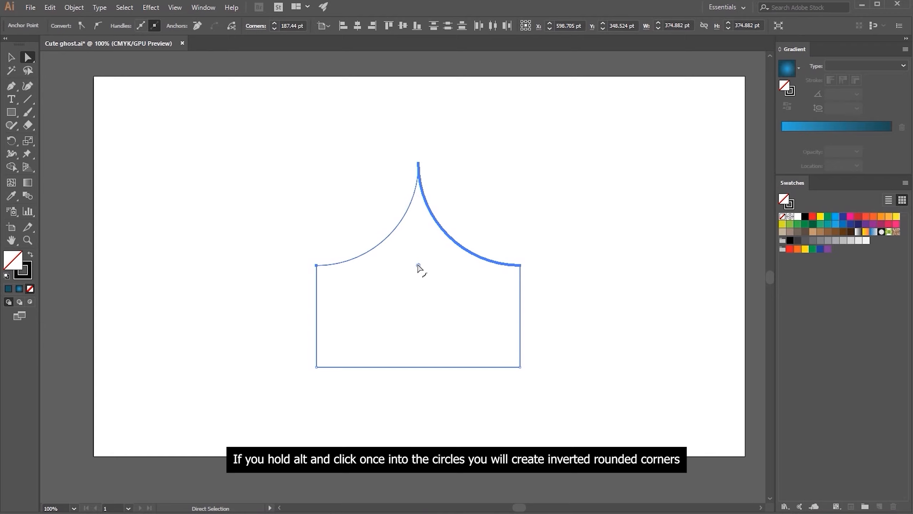
pyautogui.press('alt')
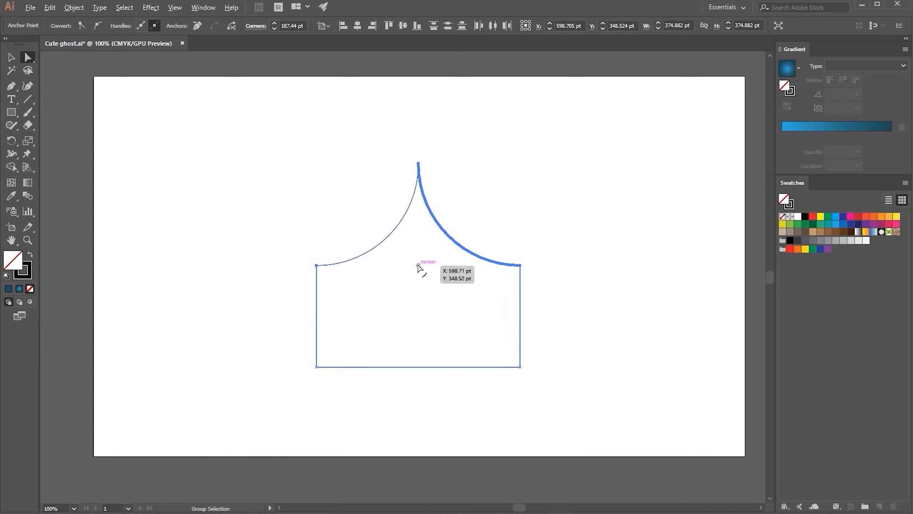
pyautogui.keyDown('alt'); pyautogui.click(417, 264); pyautogui.keyUp('alt')
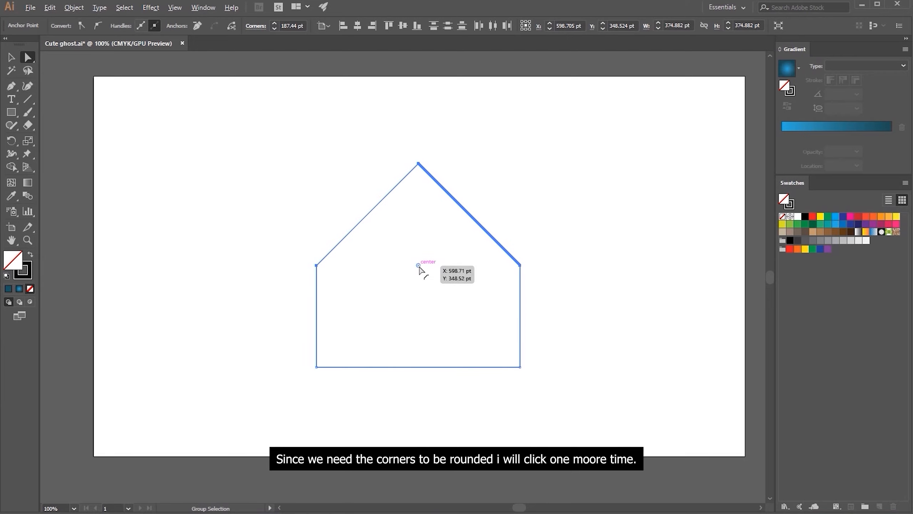
pyautogui.keyDown('alt'); pyautogui.click(419, 266); pyautogui.keyUp('alt')
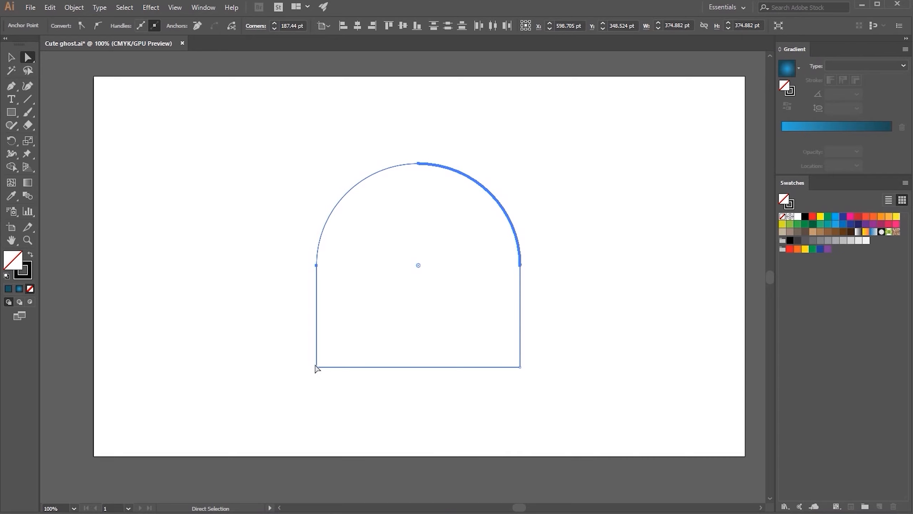
# Cut the shape's path at its two bottom corner anchor points and select the separated bottom line
pyautogui.click(287, 350)
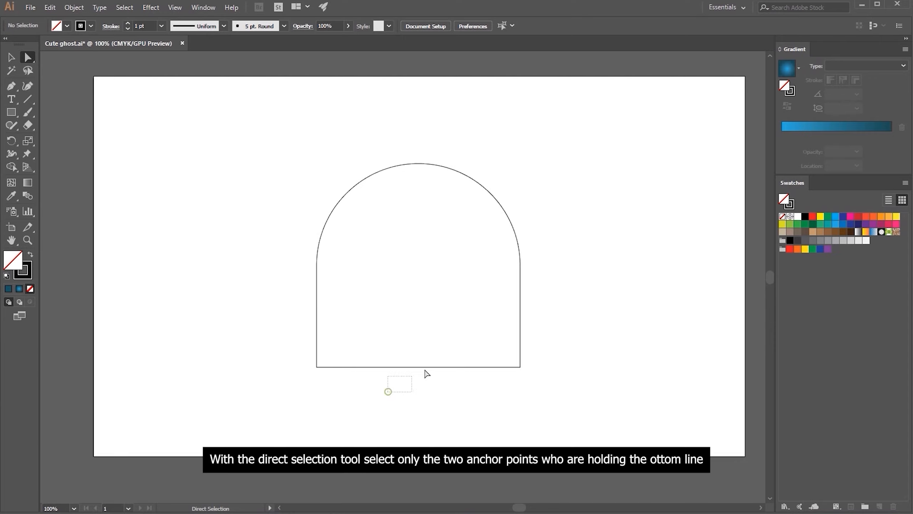
pyautogui.moveTo(295, 378); pyautogui.dragTo(561, 365)
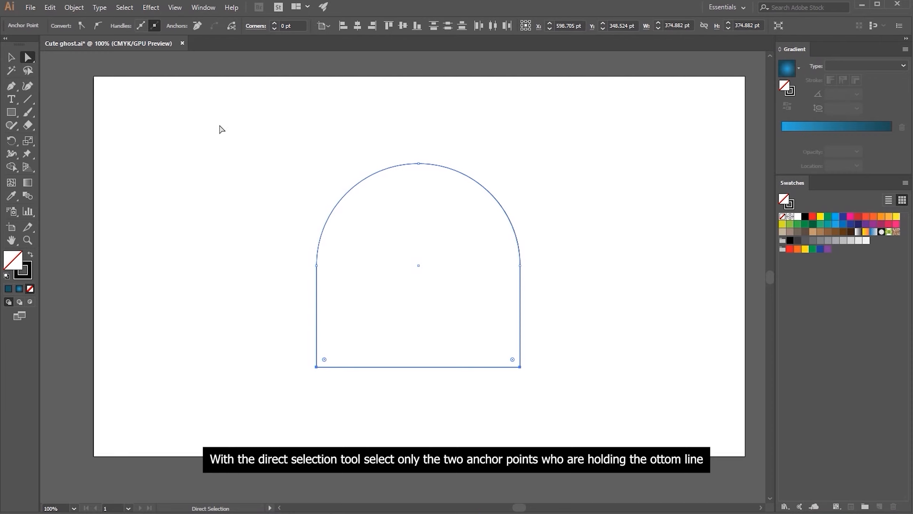
pyautogui.click(232, 29)
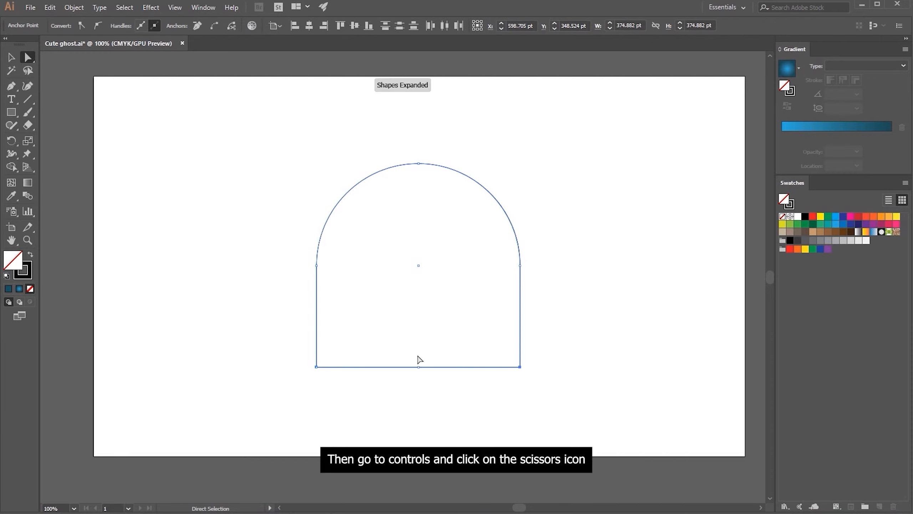
pyautogui.moveTo(419, 367)
pyautogui.mouseDown()
pyautogui.moveTo(420, 408)
pyautogui.moveTo(418, 367)
pyautogui.mouseUp()
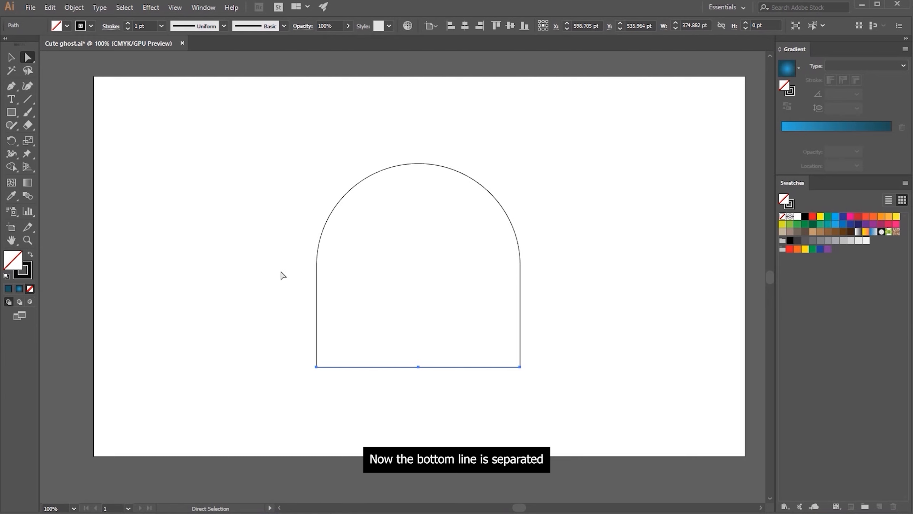
# Start a Zig Zag effect on the bottom line with preview on, smooth points and 5 ridges per segment
pyautogui.click(151, 8)
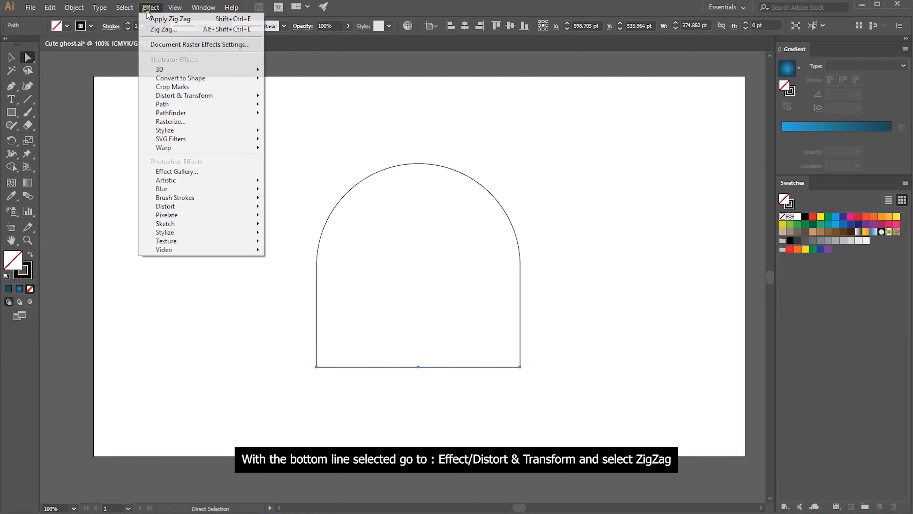
pyautogui.moveTo(178, 96)
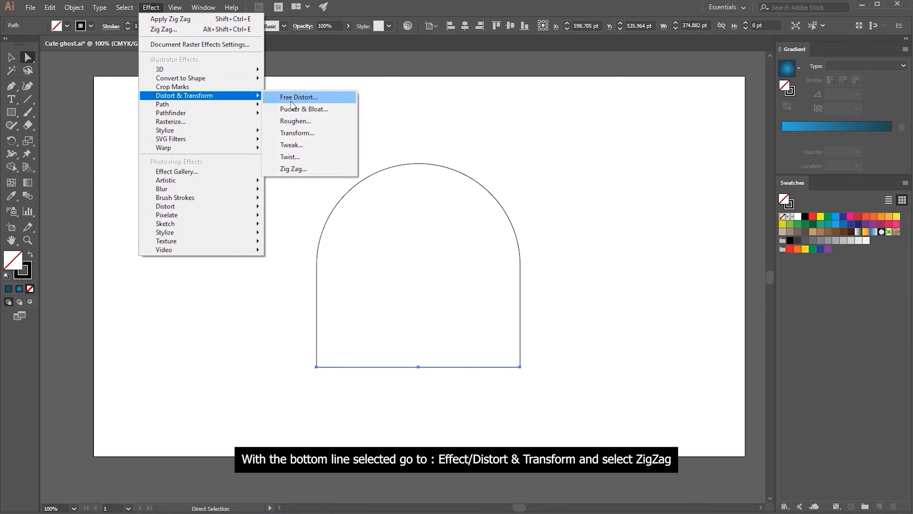
pyautogui.click(302, 172)
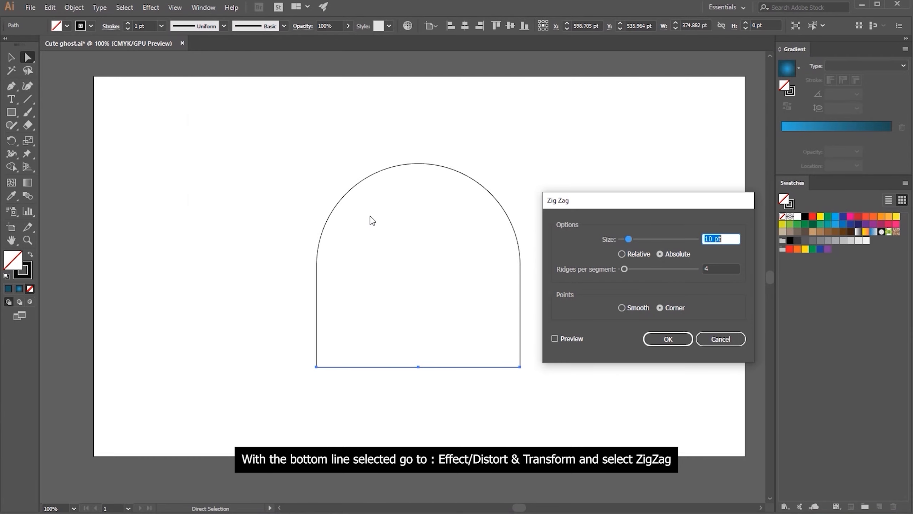
pyautogui.click(556, 339)
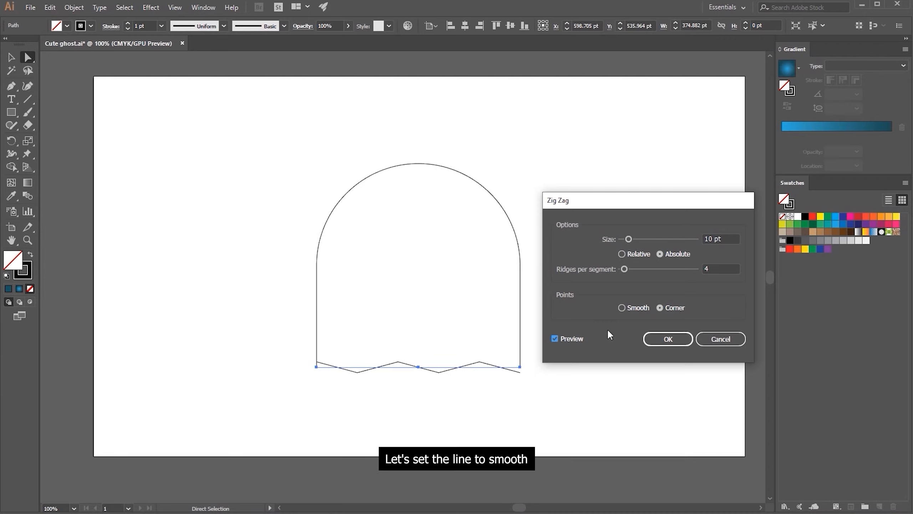
pyautogui.click(622, 308)
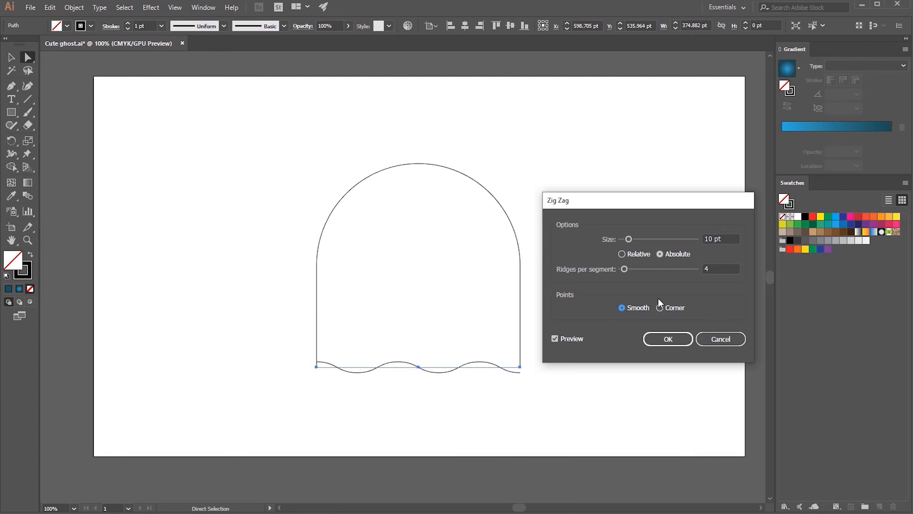
pyautogui.doubleClick(717, 268)
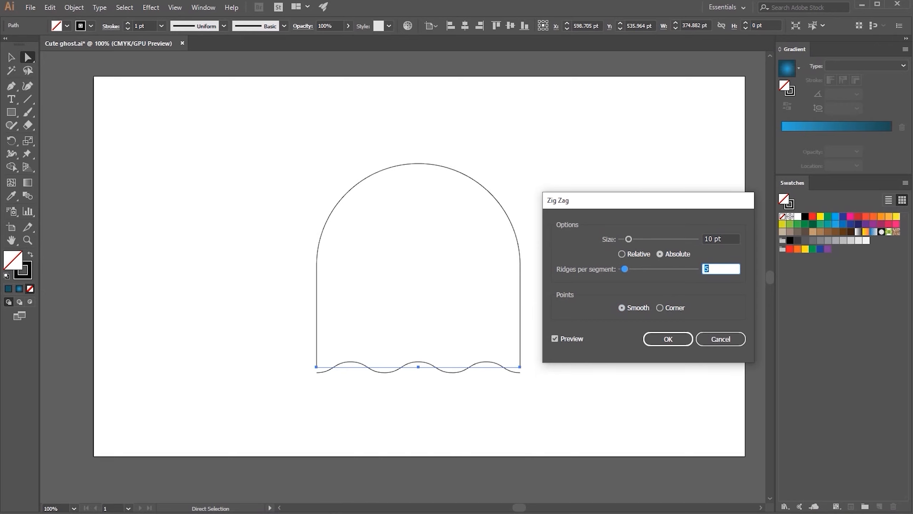
# Set the Zig Zag effect's absolute size to 16 pt and apply it to the bottom line
pyautogui.click(724, 237)
pyautogui.press('Up')
pyautogui.press('Up')
pyautogui.press('Up')
pyautogui.press('Up')
pyautogui.press('Up')
pyautogui.press('Up')
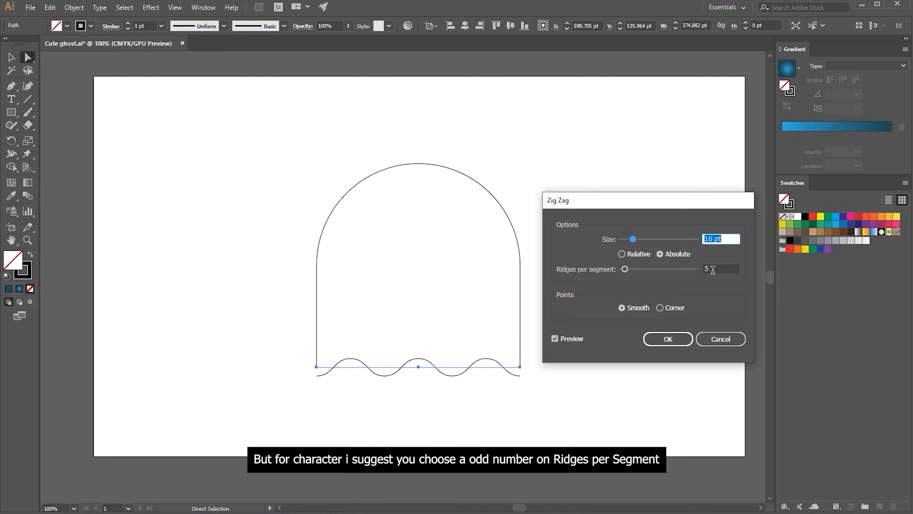
pyautogui.press('Tab')
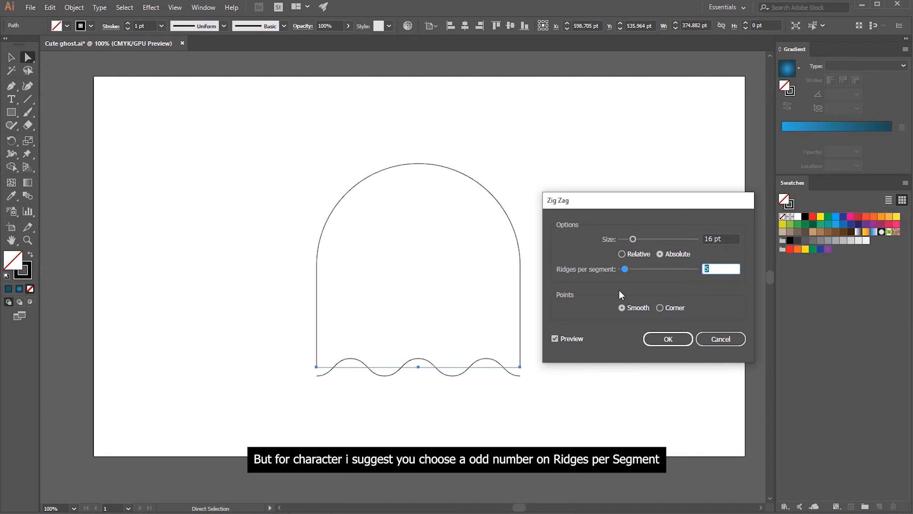
pyautogui.click(651, 344)
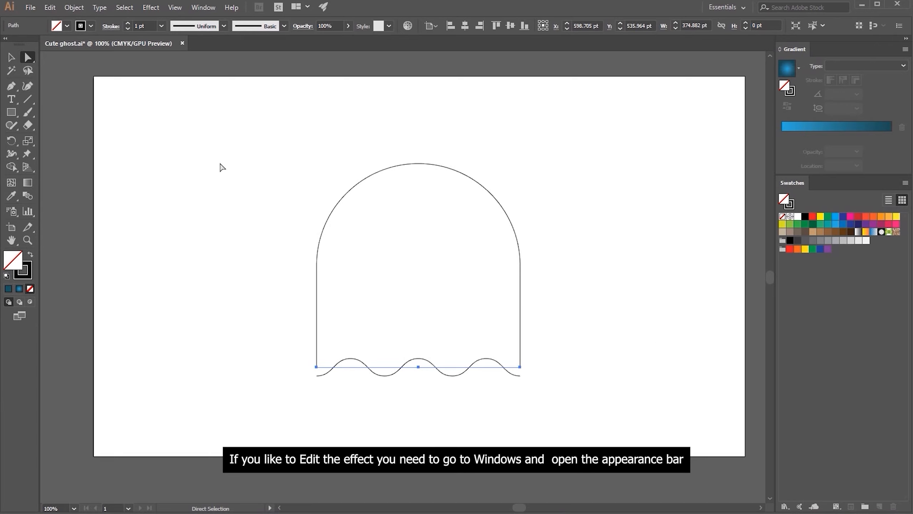
# Reopen the line's Zig Zag settings from the Appearance panel, keep the 16 pt size, and dock the panel below Swatches
pyautogui.click(203, 7)
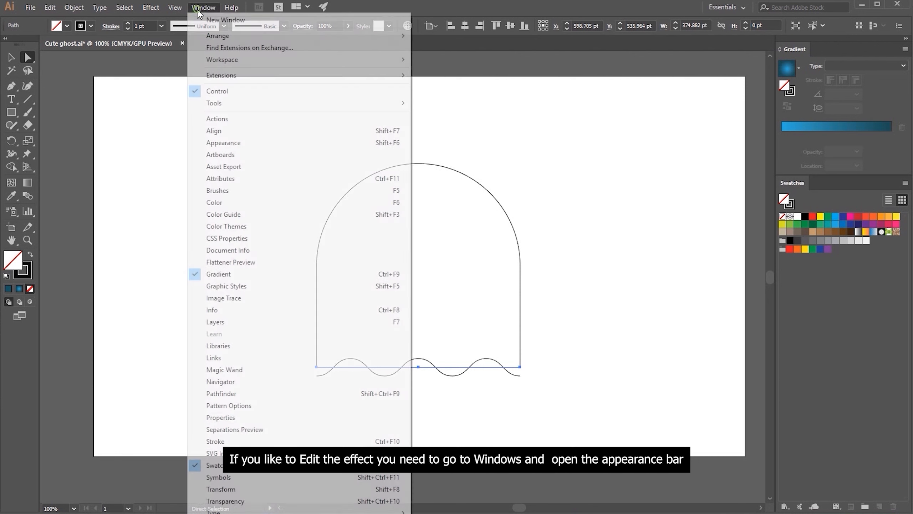
pyautogui.click(224, 144)
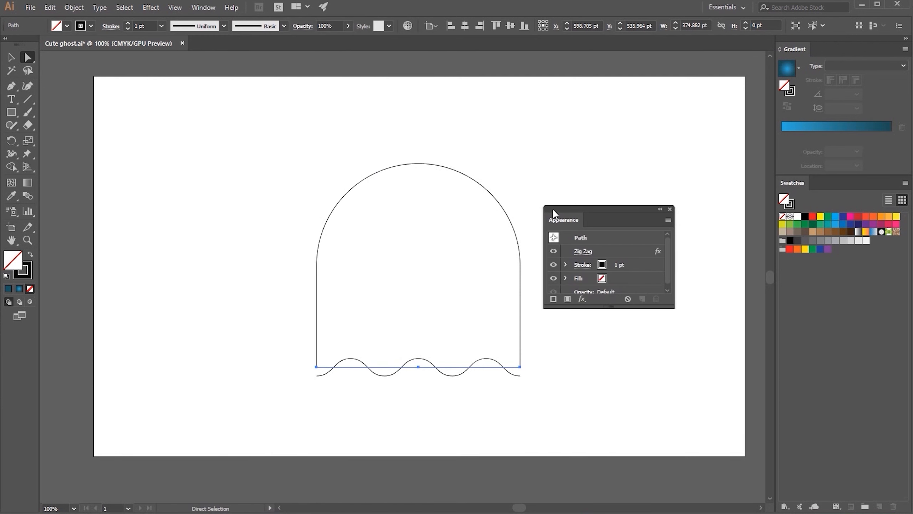
pyautogui.click(585, 252)
pyautogui.click(569, 340)
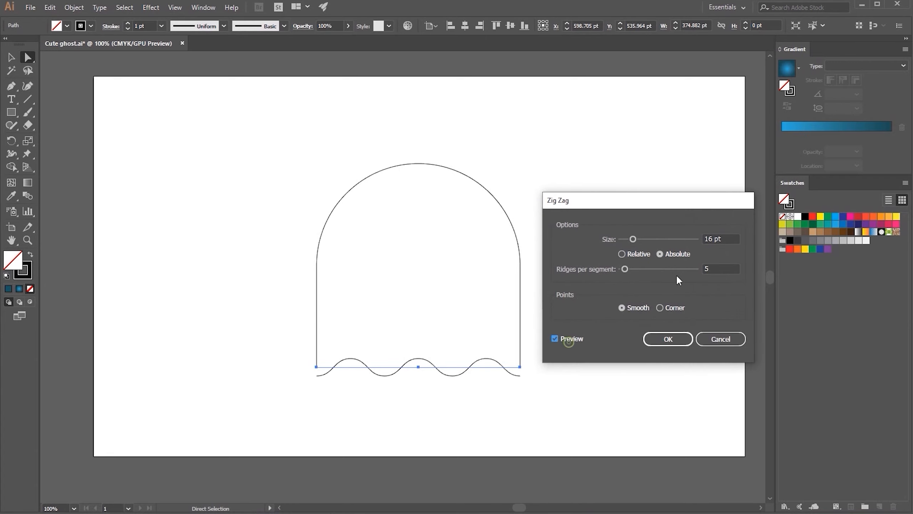
pyautogui.press('Down')
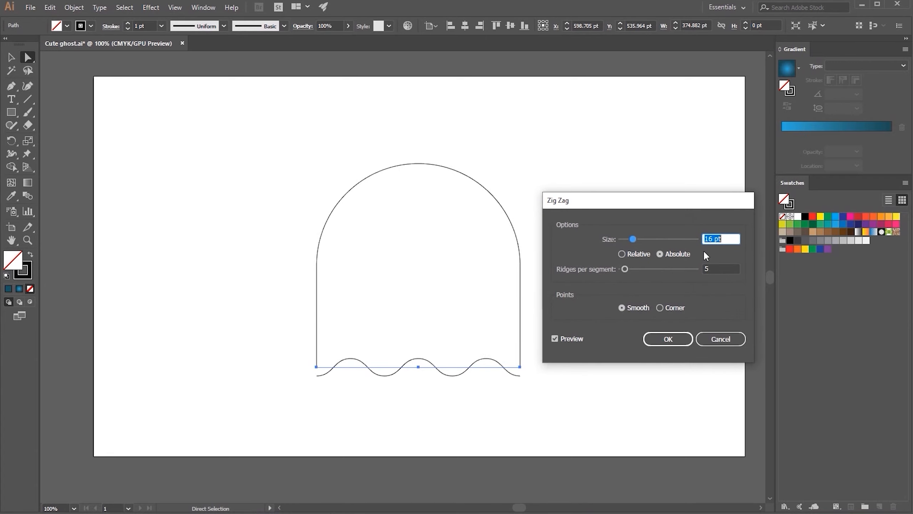
pyautogui.press('Up')
pyautogui.click(668, 338)
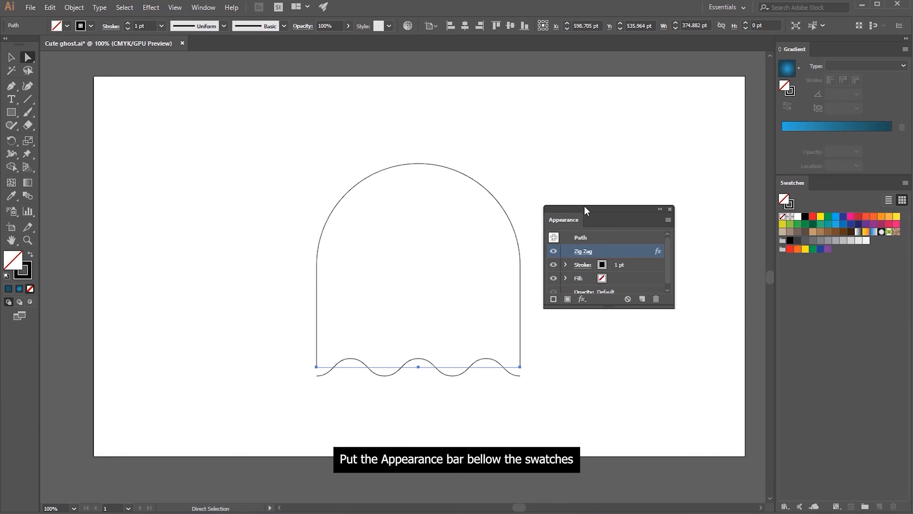
pyautogui.moveTo(584, 206)
pyautogui.mouseDown()
pyautogui.moveTo(728, 322)
pyautogui.moveTo(814, 508)
pyautogui.mouseUp()
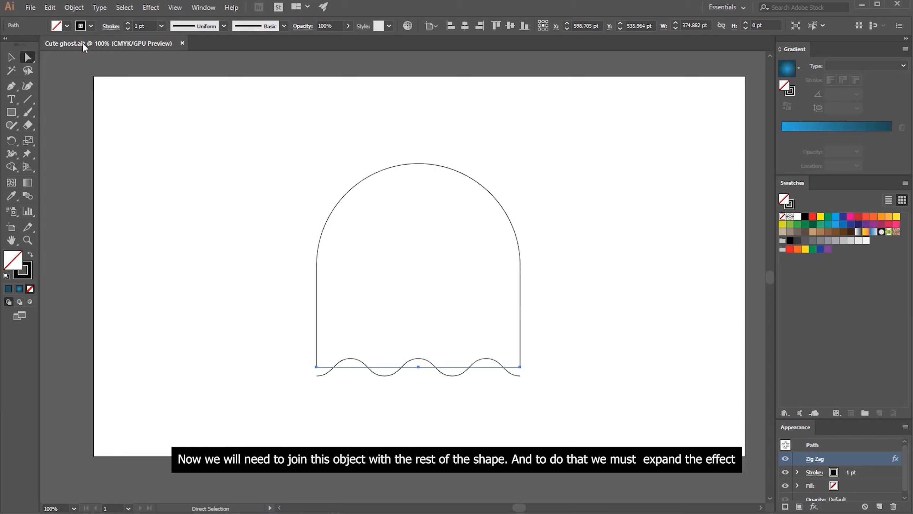
# Expand the appearance of the bottom line and move the wavy line straight down to leave a gap below the ghost body
pyautogui.click(74, 7)
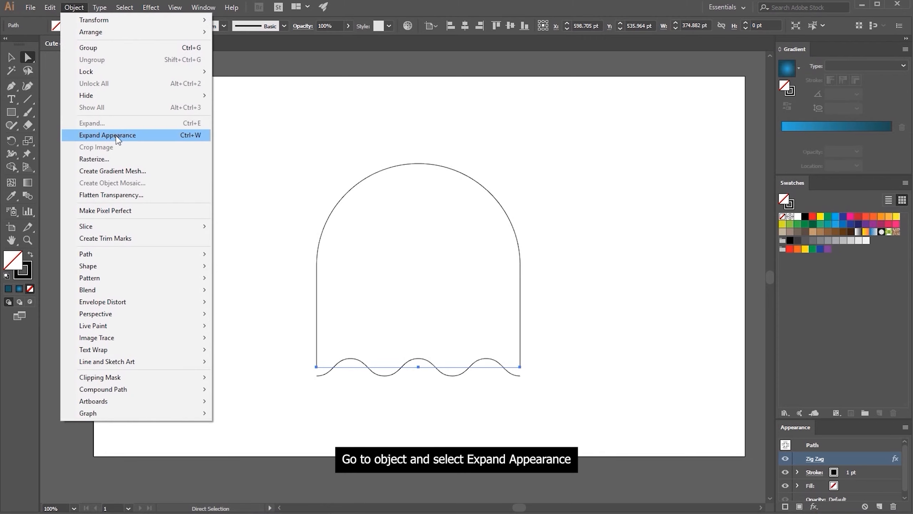
pyautogui.click(118, 137)
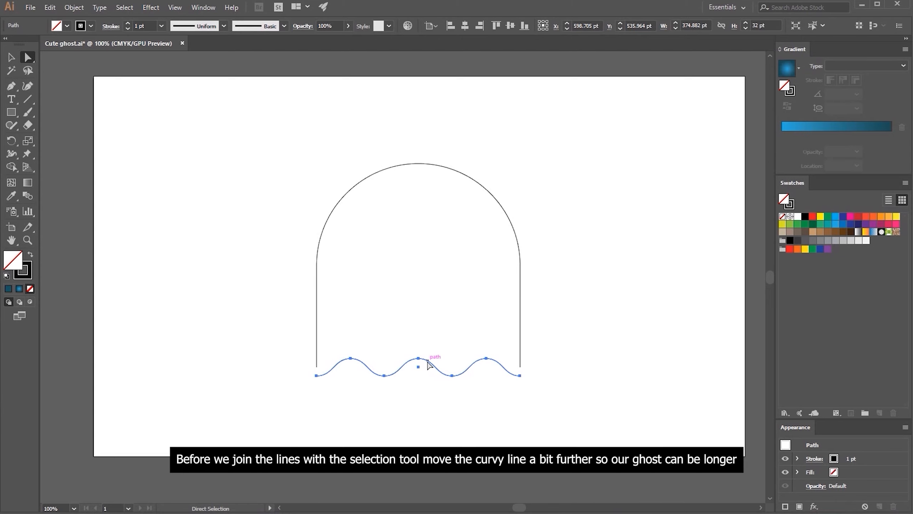
pyautogui.press('v')
pyautogui.moveTo(428, 361); pyautogui.dragTo(425, 397)
pyautogui.click(362, 354)
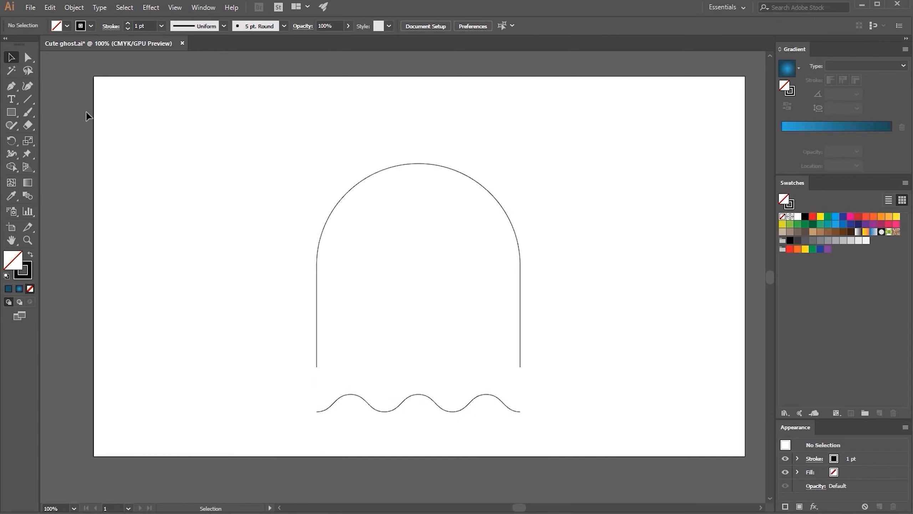
# Join the left end point of the wavy line to the ghost body's lower-left end point
pyautogui.click(27, 57)
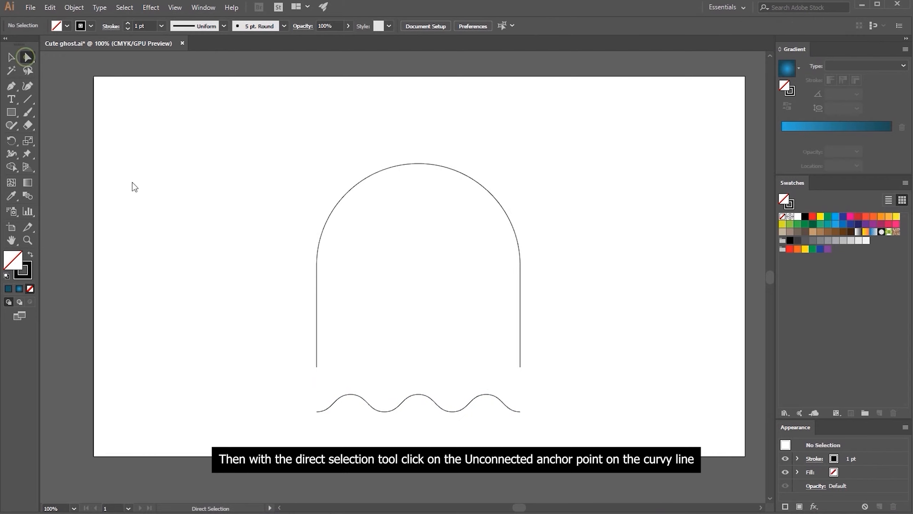
pyautogui.click(316, 411)
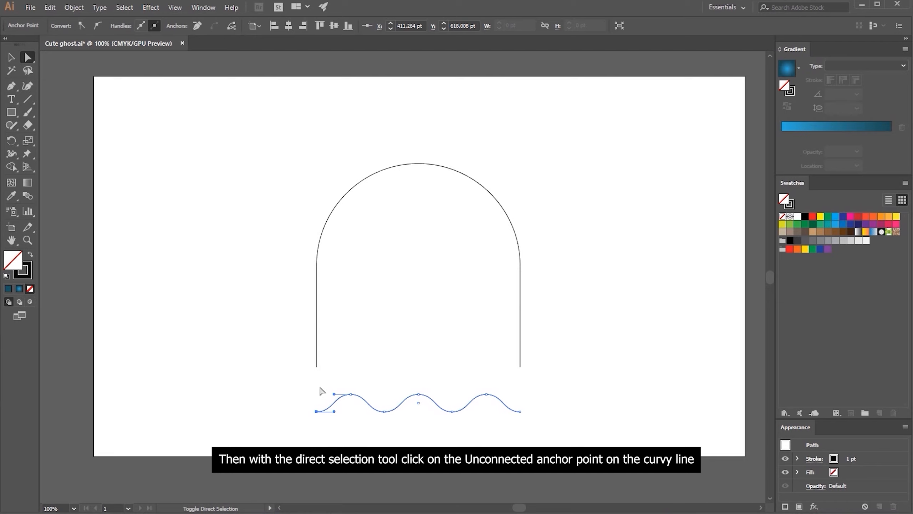
pyautogui.keyDown('shift'); pyautogui.click(316, 367); pyautogui.keyUp('shift')
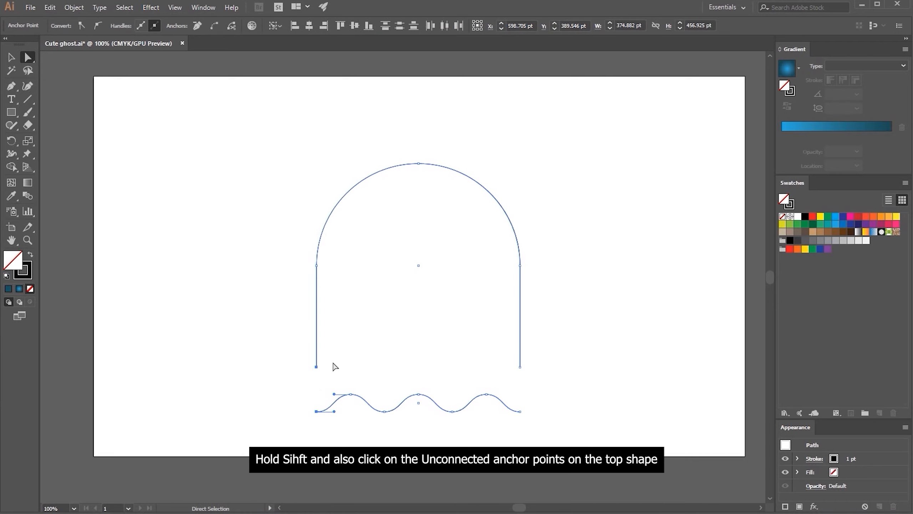
pyautogui.rightClick(333, 363)
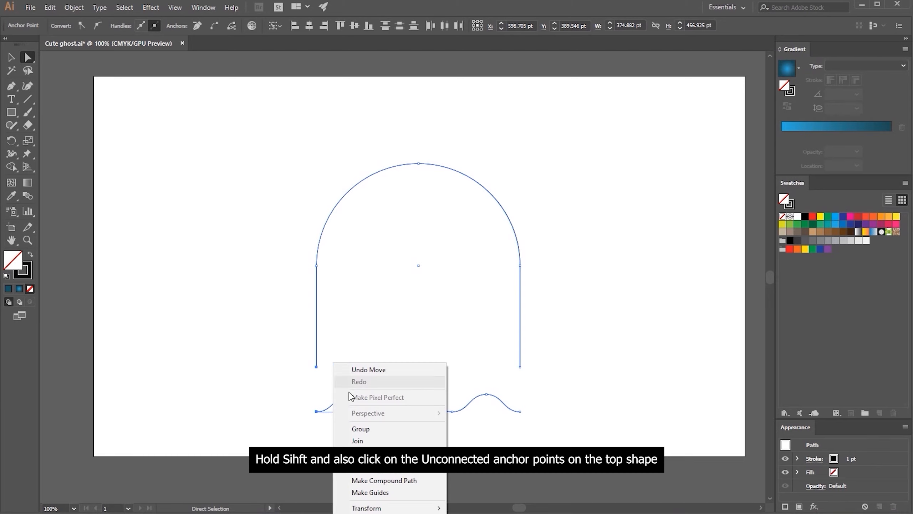
pyautogui.click(363, 440)
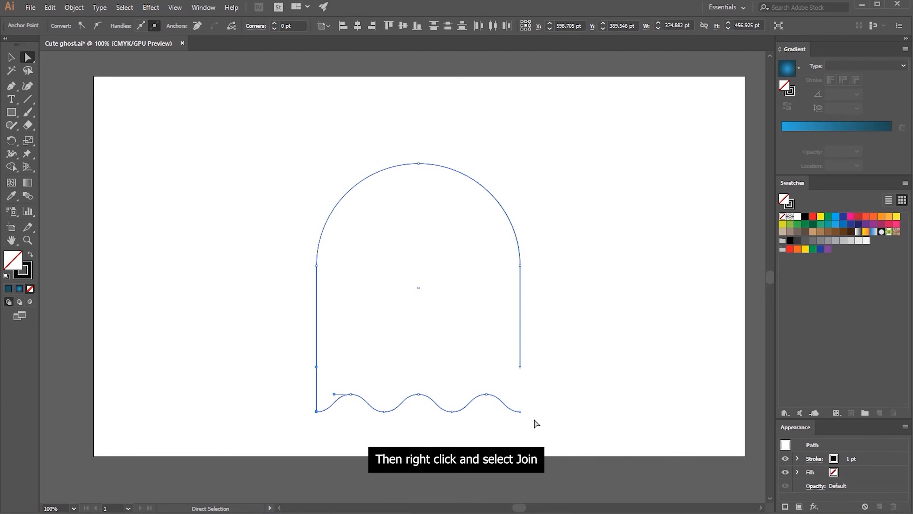
# Join the right end points of the wavy line and the ghost body to close the outline
pyautogui.click(520, 411)
pyautogui.keyDown('shift'); pyautogui.click(520, 367); pyautogui.keyUp('shift')
pyautogui.rightClick(521, 369)
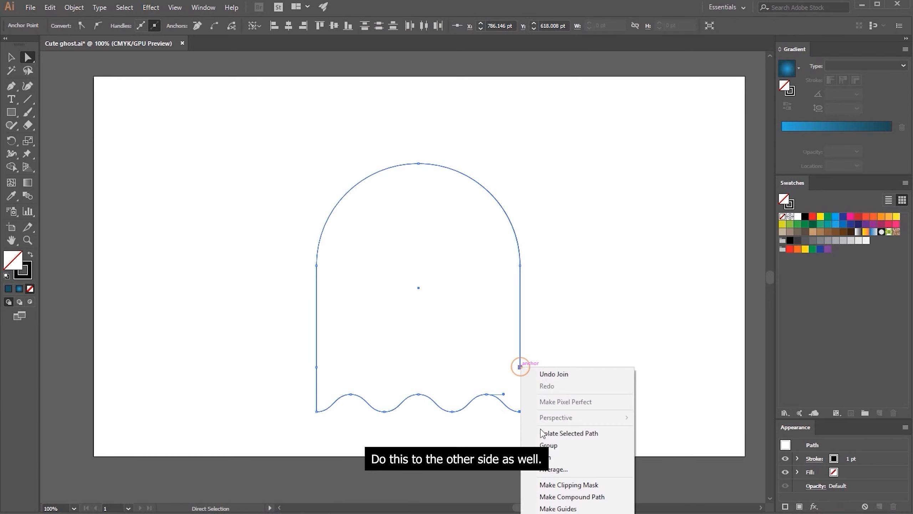
pyautogui.click(550, 449)
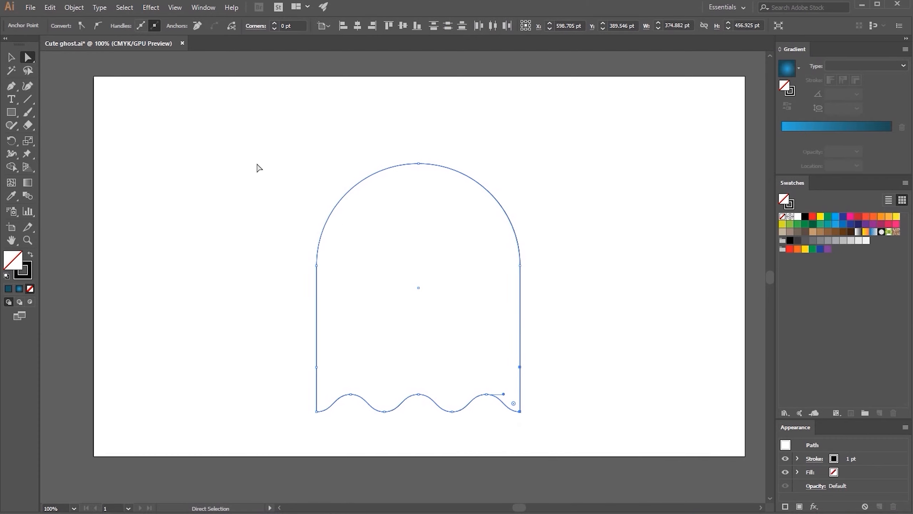
# Try to lengthen the ghost by scaling the whole shape from its top and bottom edges, and undo both scalings
pyautogui.click(11, 56)
pyautogui.moveTo(419, 164); pyautogui.dragTo(412, 102)
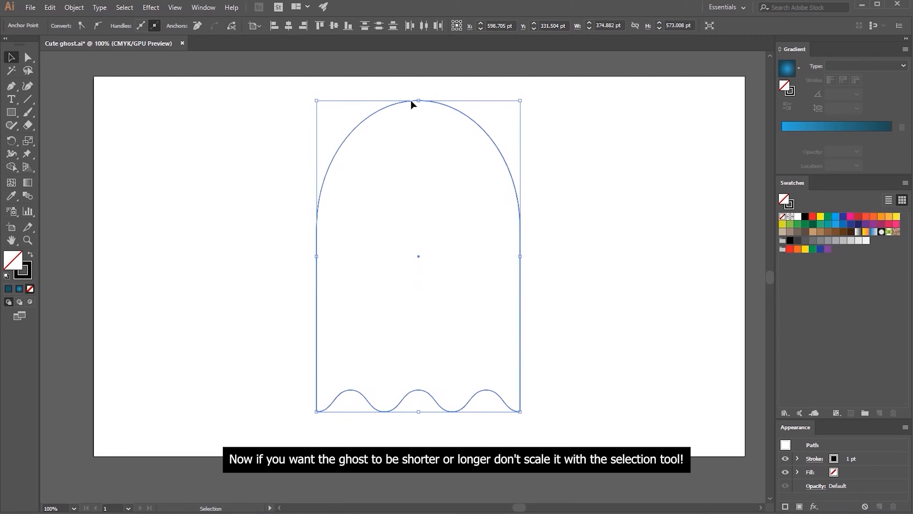
pyautogui.moveTo(418, 411); pyautogui.dragTo(431, 442)
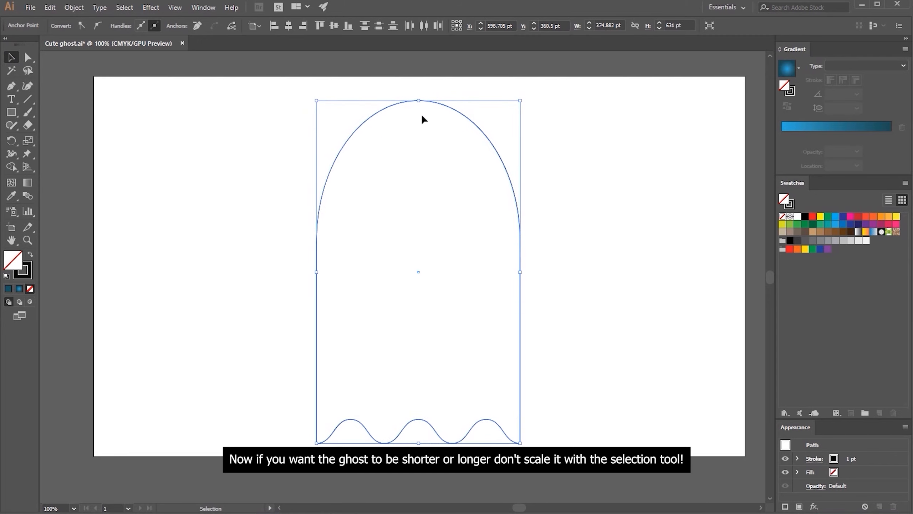
pyautogui.press('a')
pyautogui.hotkey('ctrl', 'z')
pyautogui.hotkey('ctrl', 'z')
pyautogui.press('v')
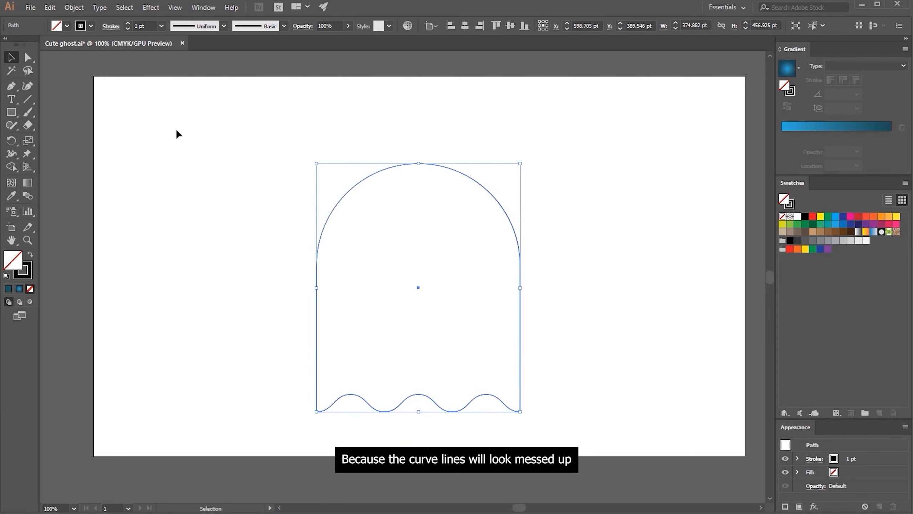
# Move only the anchor points of the rounded top straight up, making the ghost about 542 pt tall with its waves intact
pyautogui.click(95, 88)
pyautogui.click(36, 57)
pyautogui.moveTo(271, 110); pyautogui.dragTo(564, 311)
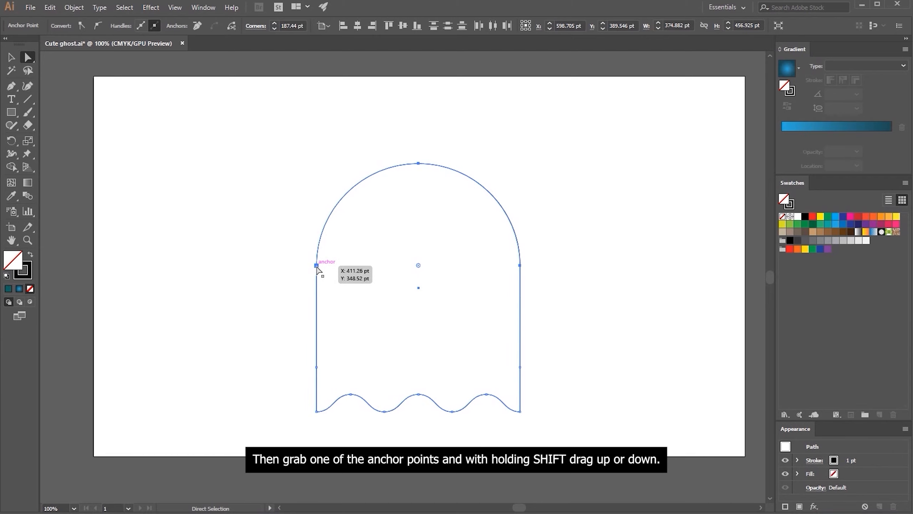
pyautogui.moveTo(317, 266); pyautogui.dragTo(318, 216)
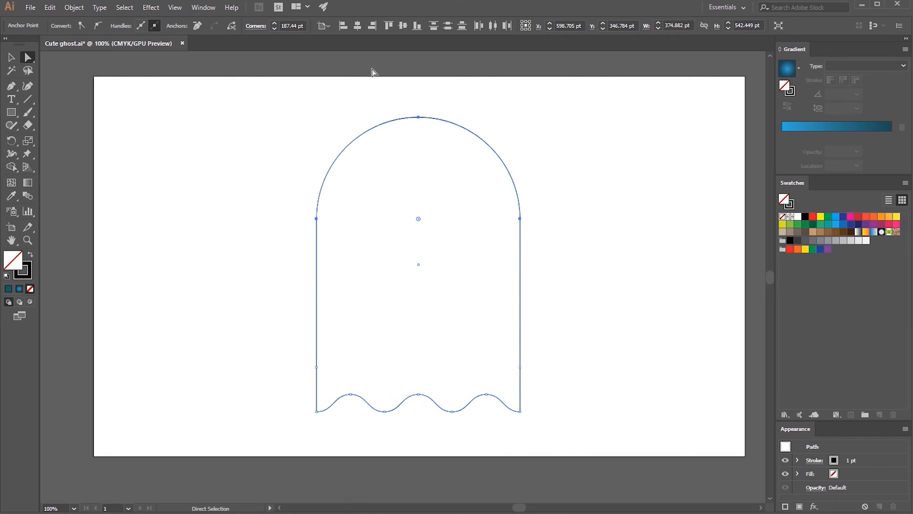
# Undo the centre alignment of the anchor points and centre the whole ghost shape horizontally and vertically on the artboard
pyautogui.click(357, 25)
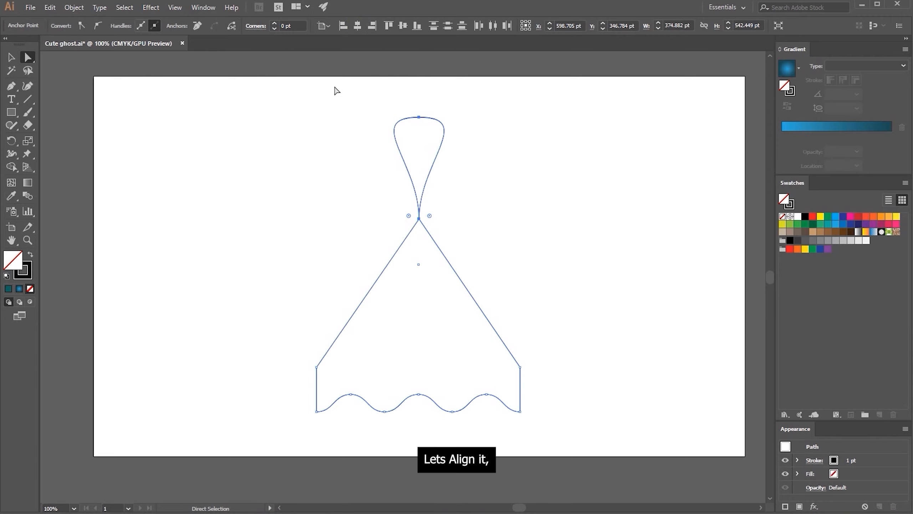
pyautogui.hotkey('ctrl', 'z')
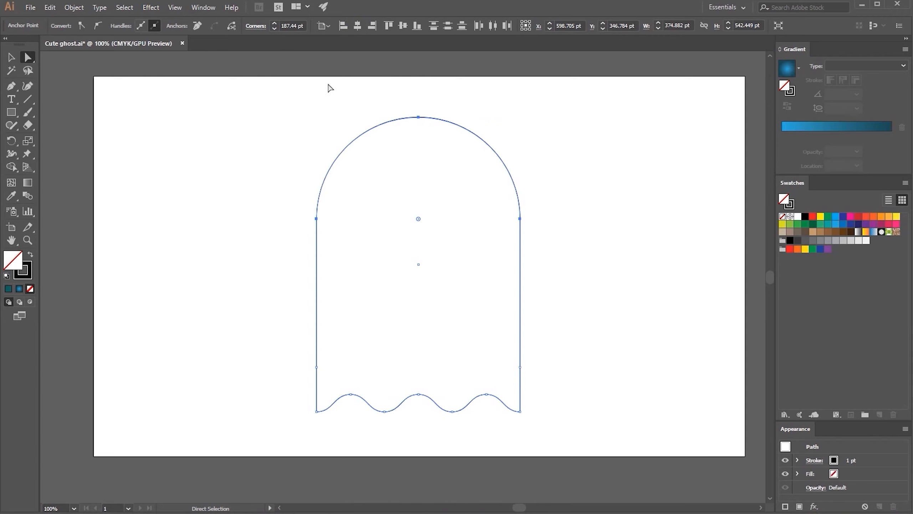
pyautogui.click(309, 100)
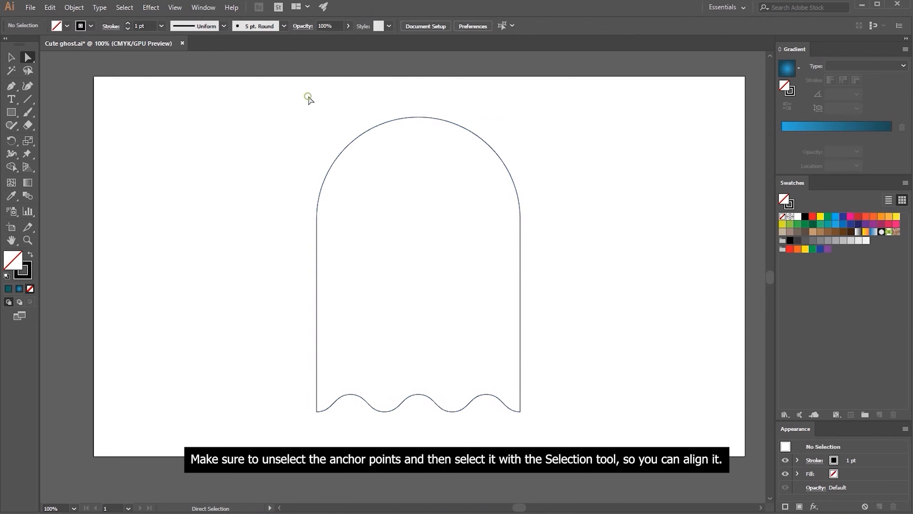
pyautogui.press('v')
pyautogui.click(348, 146)
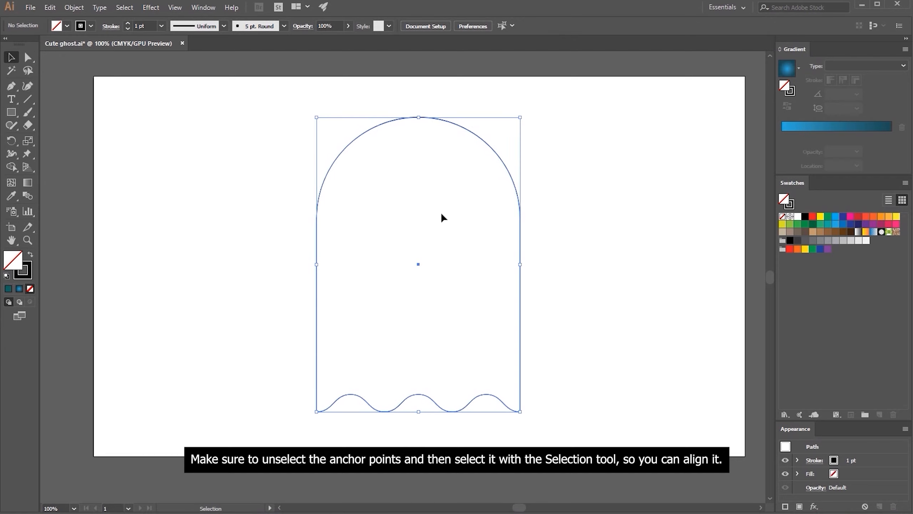
pyautogui.click(463, 27)
pyautogui.click(510, 26)
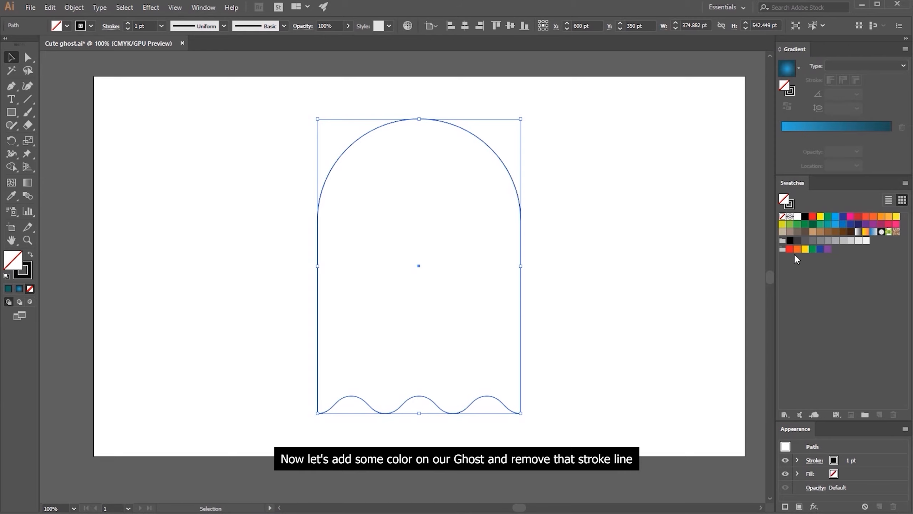
# Give the ghost body a teal swatch fill with no stroke, and dock the Color panel below Appearance
pyautogui.click(829, 224)
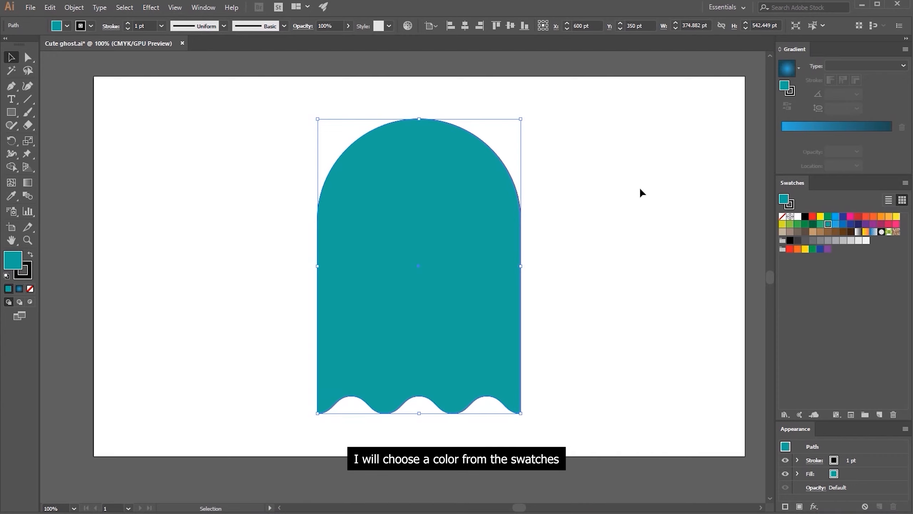
pyautogui.click(29, 274)
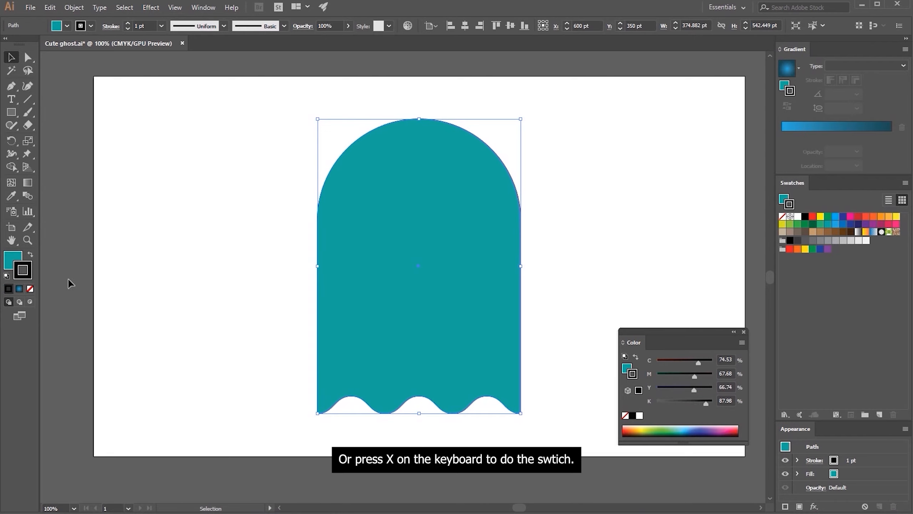
pyautogui.click(31, 289)
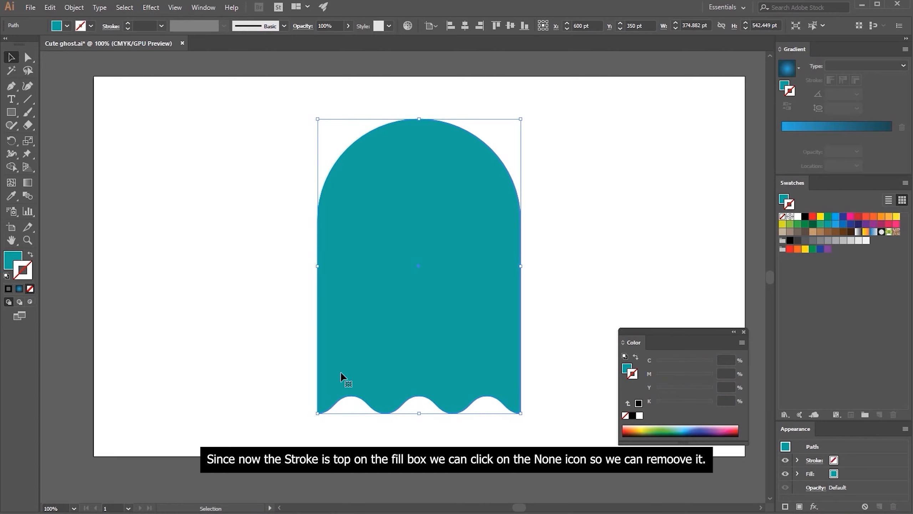
pyautogui.moveTo(628, 334); pyautogui.dragTo(798, 508)
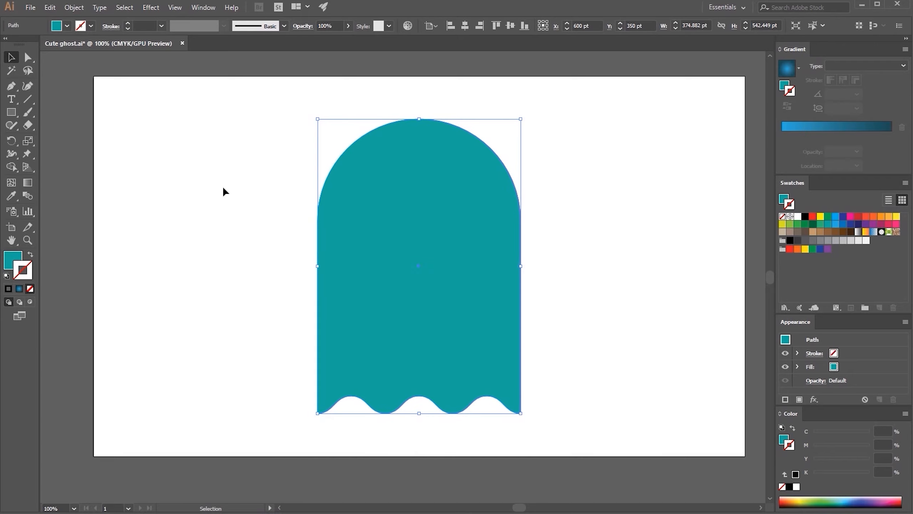
# Draw a circle about 244 pt in diameter on the ghost body for the eye and centre it horizontally
pyautogui.click(11, 113)
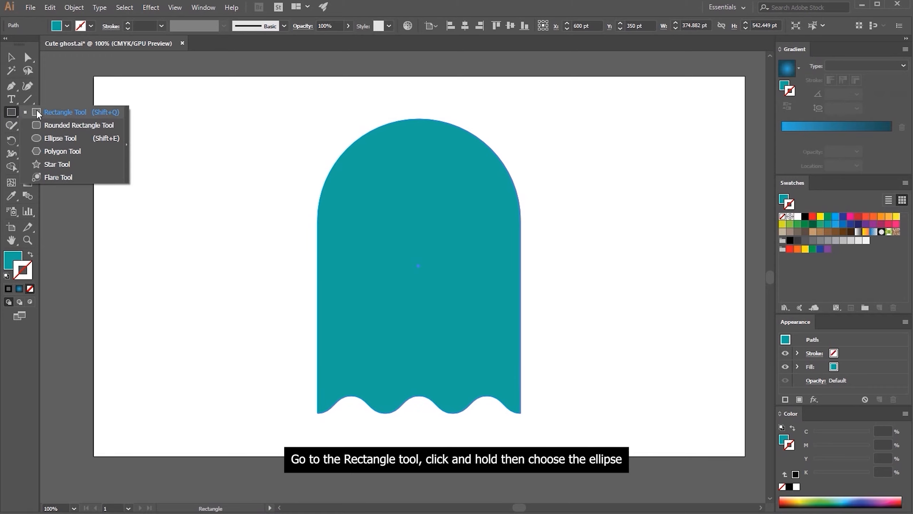
pyautogui.click(47, 135)
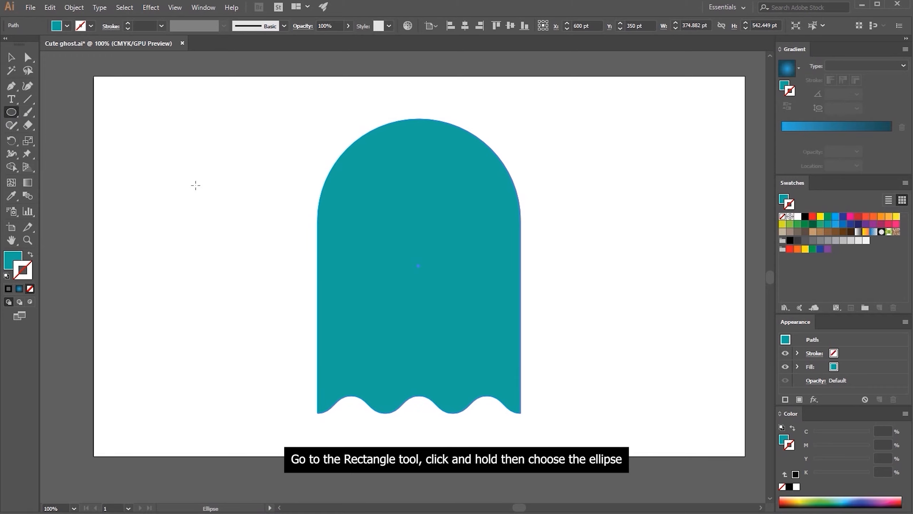
pyautogui.moveTo(349, 196); pyautogui.dragTo(481, 283)
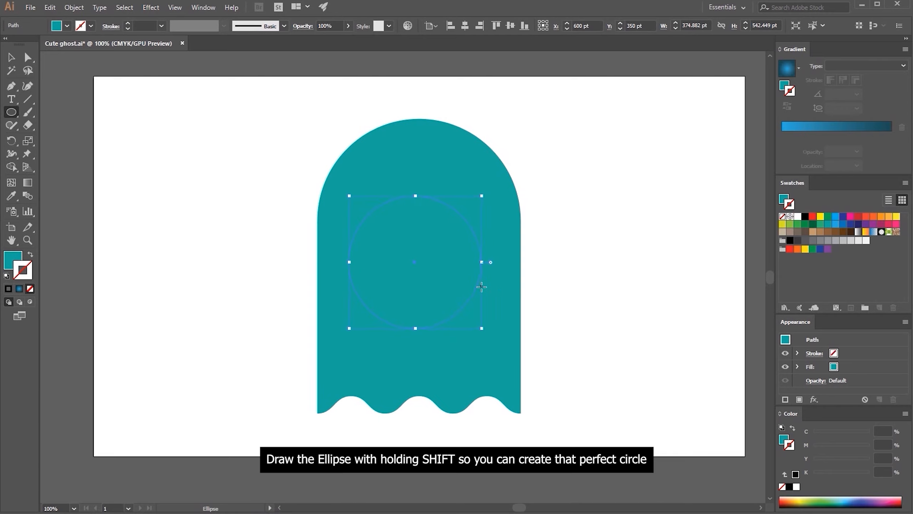
pyautogui.click(464, 27)
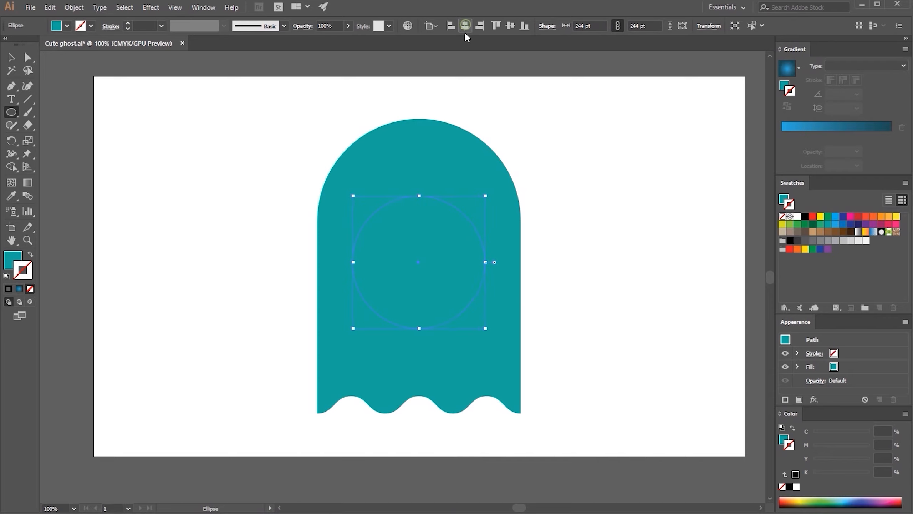
# Move the eye circle up into the ghost's head and enlarge it to 250 pt
pyautogui.press('v')
pyautogui.moveTo(433, 257); pyautogui.dragTo(436, 212)
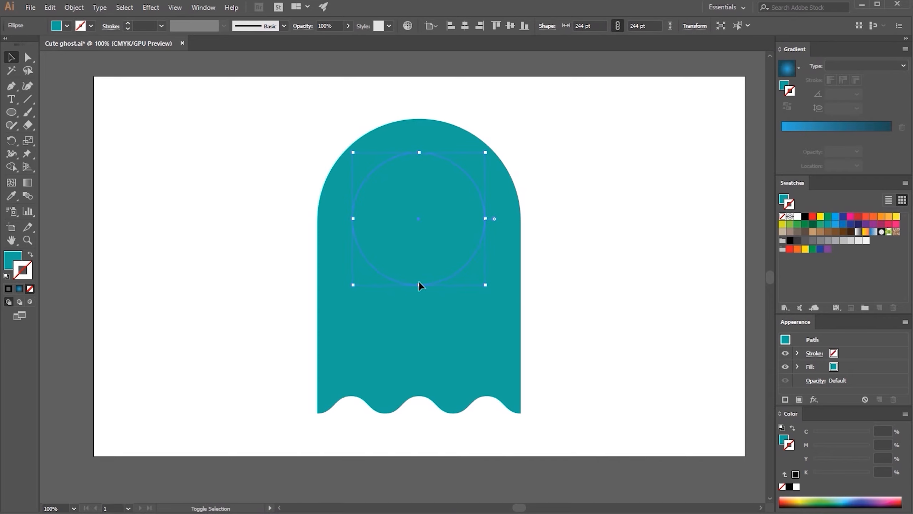
pyautogui.moveTo(419, 285); pyautogui.dragTo(419, 288)
pyautogui.moveTo(435, 259); pyautogui.dragTo(433, 239)
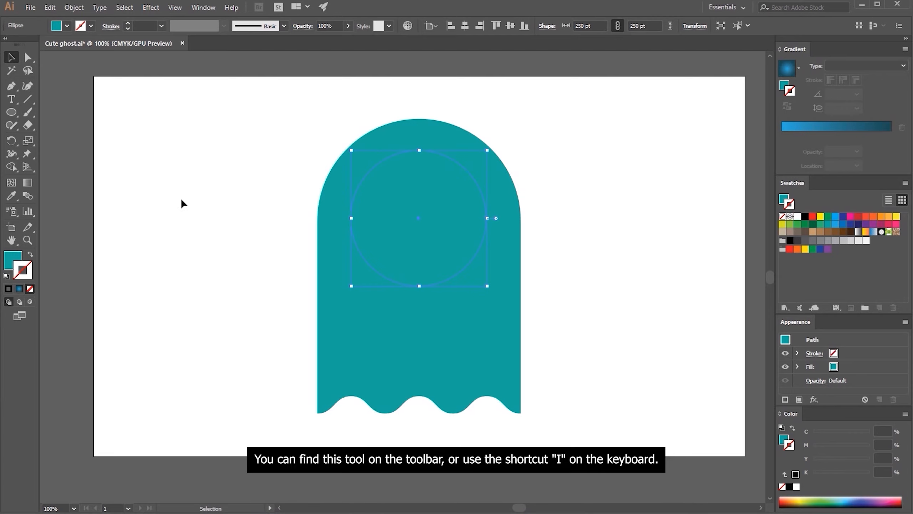
# Fill the eye circle with white sampled from the artboard background using the Eyedropper
pyautogui.click(12, 198)
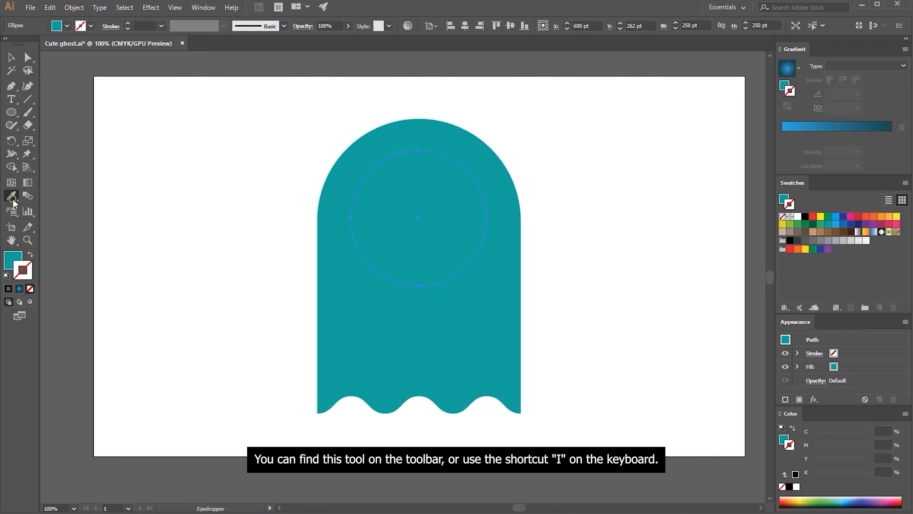
pyautogui.click(240, 230)
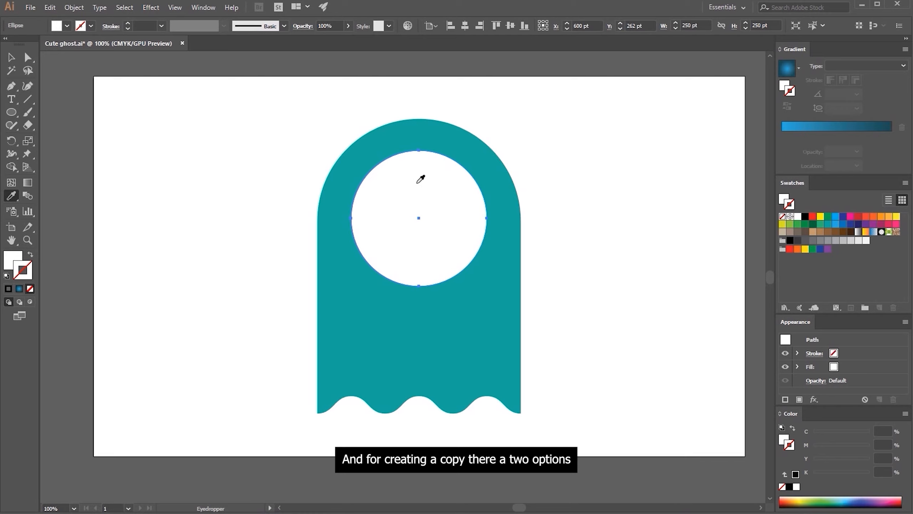
# Try duplicating the white eye circle straight down to overlap the original, and undo the copy
pyautogui.press('v')
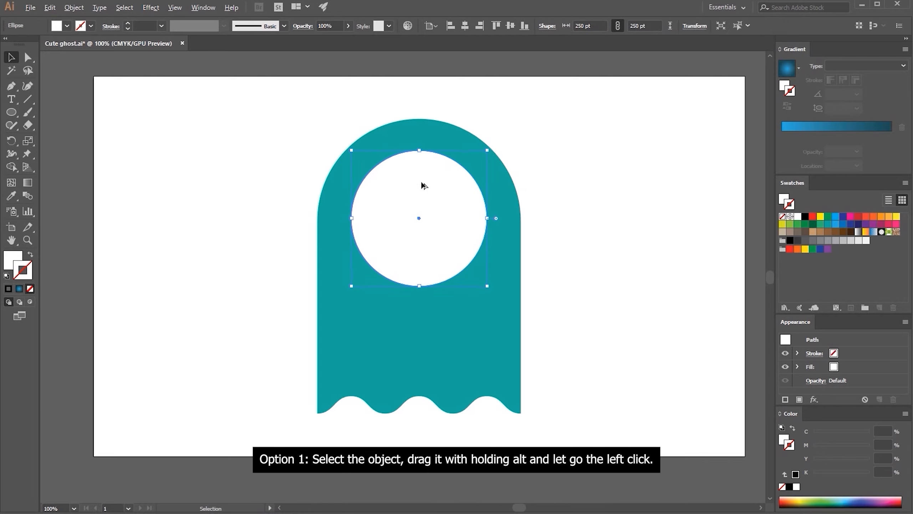
pyautogui.moveTo(421, 181); pyautogui.dragTo(422, 283)
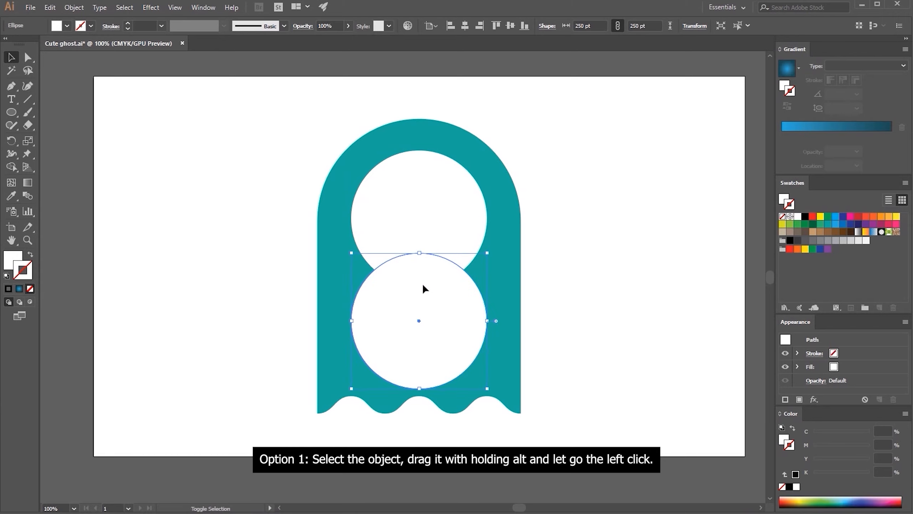
pyautogui.press('a')
pyautogui.press('v')
pyautogui.hotkey('ctrl', 'z')
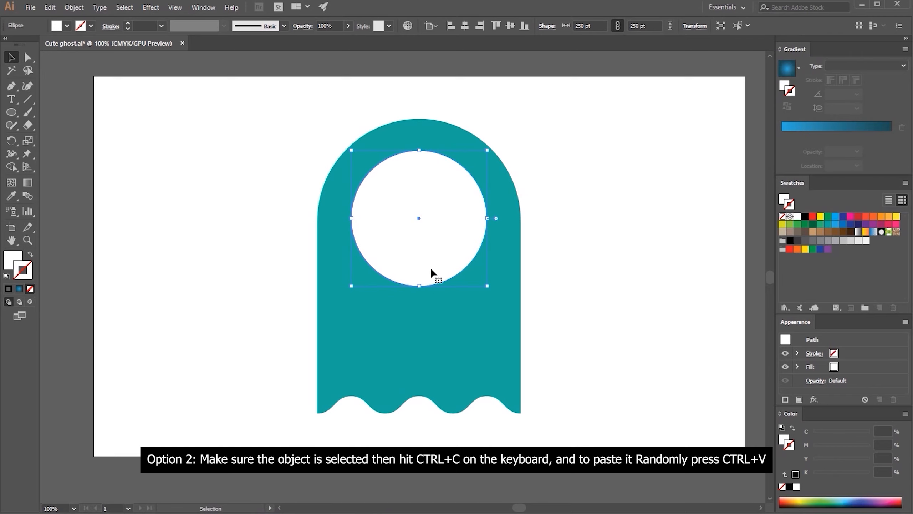
# Try pasting a copy of the white eye circle at an arbitrary position, and undo the paste
pyautogui.press('a')
pyautogui.press('v')
pyautogui.hotkey('ctrl', 'v')
pyautogui.press('a')
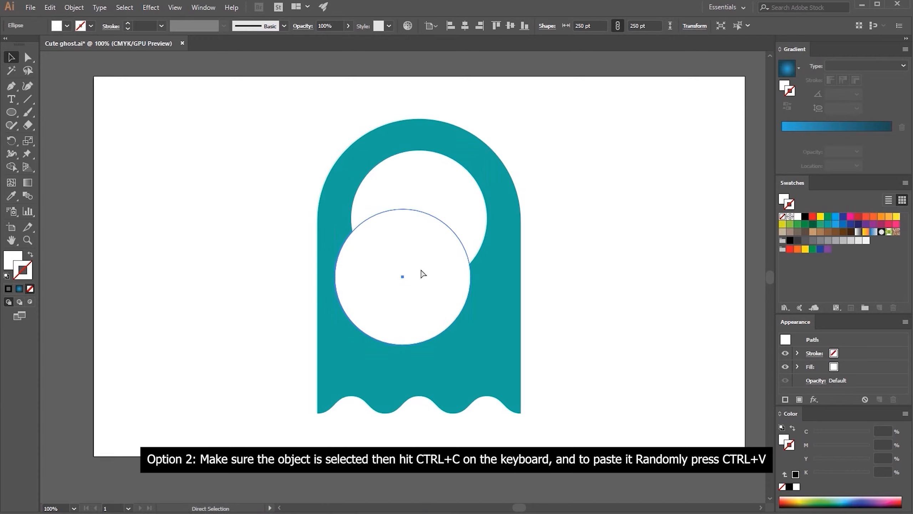
pyautogui.hotkey('ctrl', 'z')
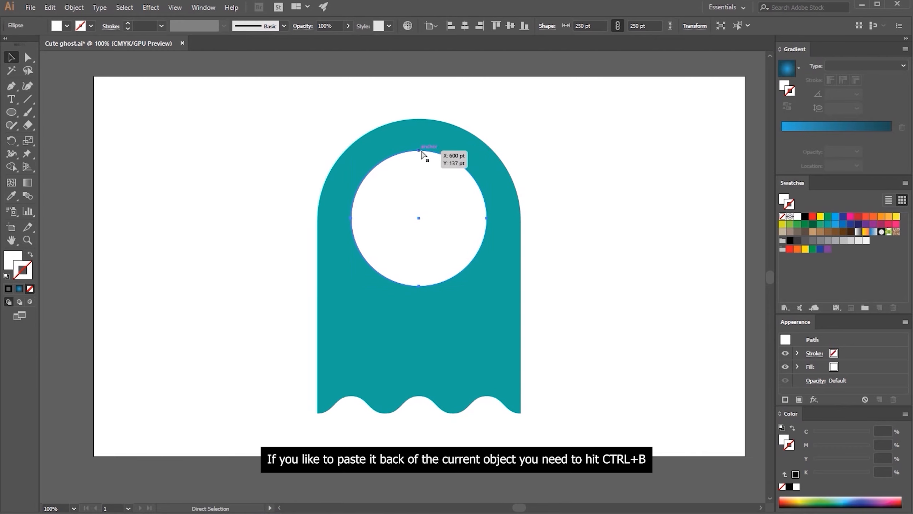
# Try pasting a copy of the white eye circle behind it and enlarging it to 284 pt, and undo the changes
pyautogui.press('v')
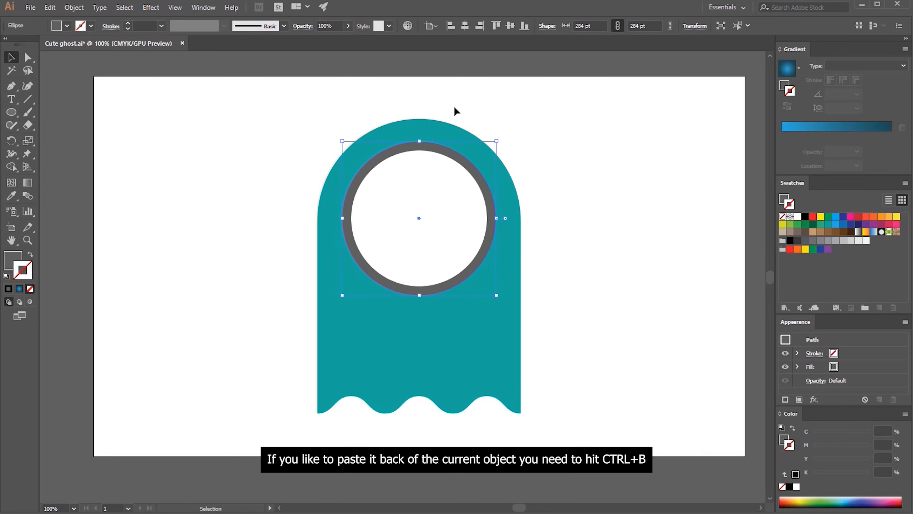
pyautogui.hotkey('ctrl', 'z')
pyautogui.hotkey('ctrl', 'z')
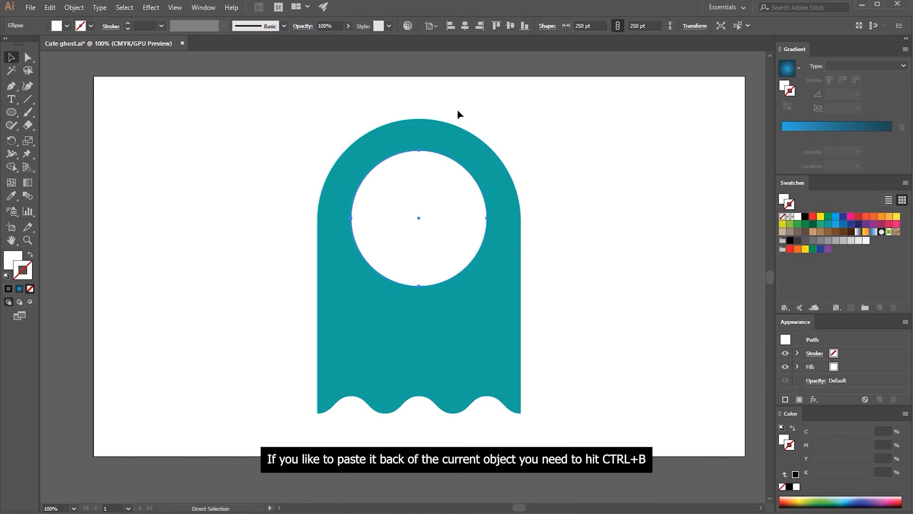
pyautogui.hotkey('ctrl', 'z')
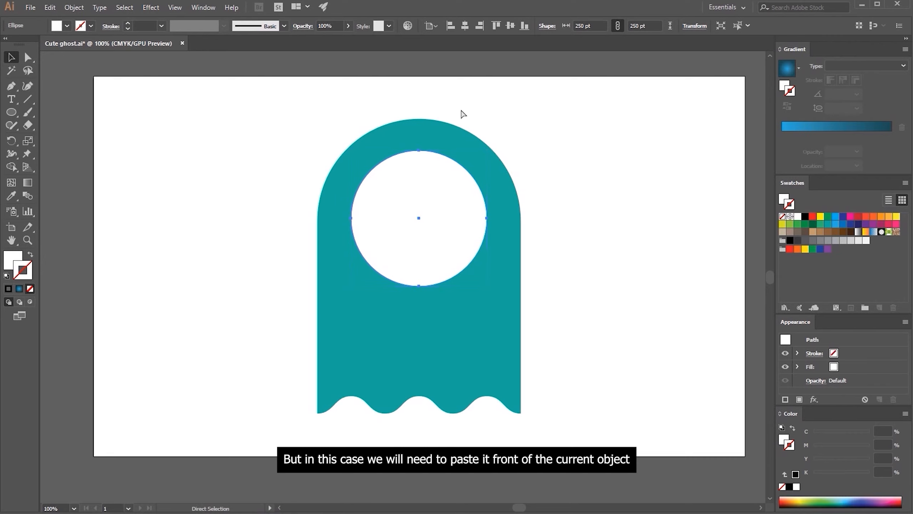
# Paste a copy of the white eye circle directly in front and shrink it around its centre to about 192 pt
pyautogui.click(460, 110)
pyautogui.click(425, 184)
pyautogui.hotkey('ctrl', 'c')
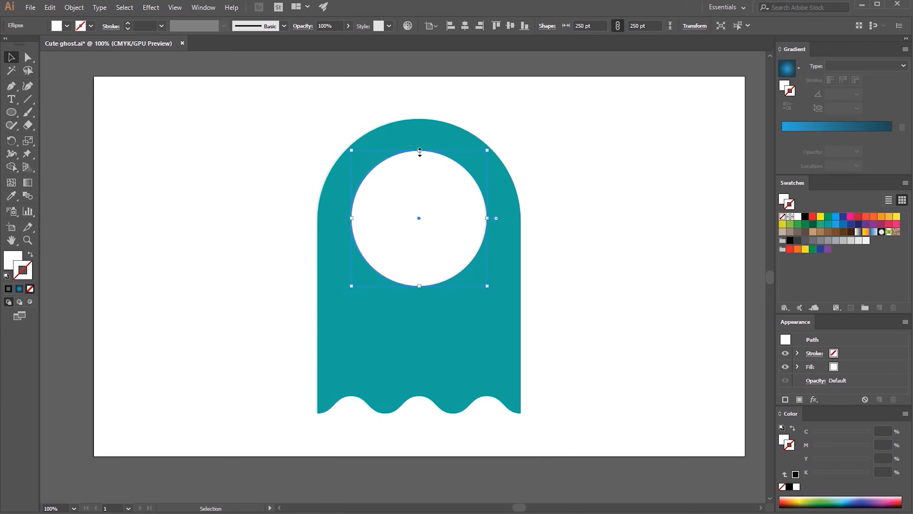
pyautogui.moveTo(419, 152); pyautogui.dragTo(418, 166)
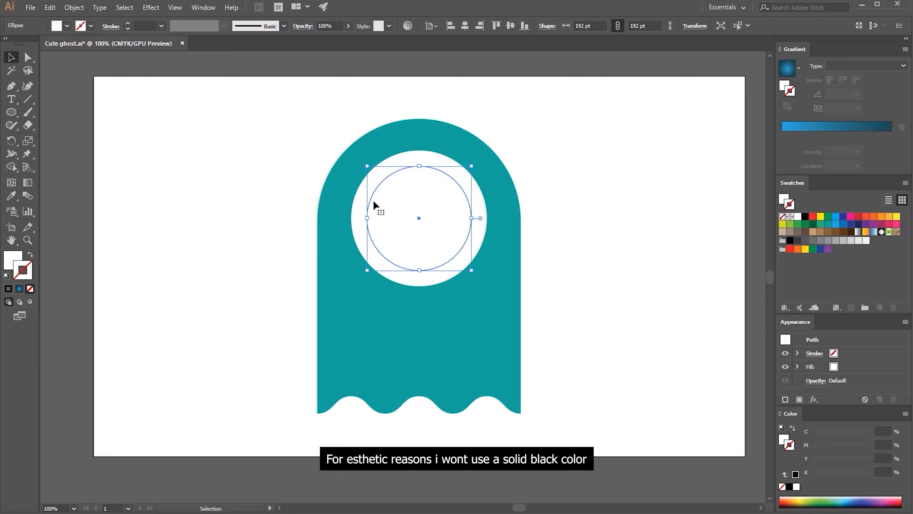
# Fill the inner circle with the ghost's teal using the Eyedropper, and darken that fill to #02443e
pyautogui.click(11, 196)
pyautogui.click(390, 314)
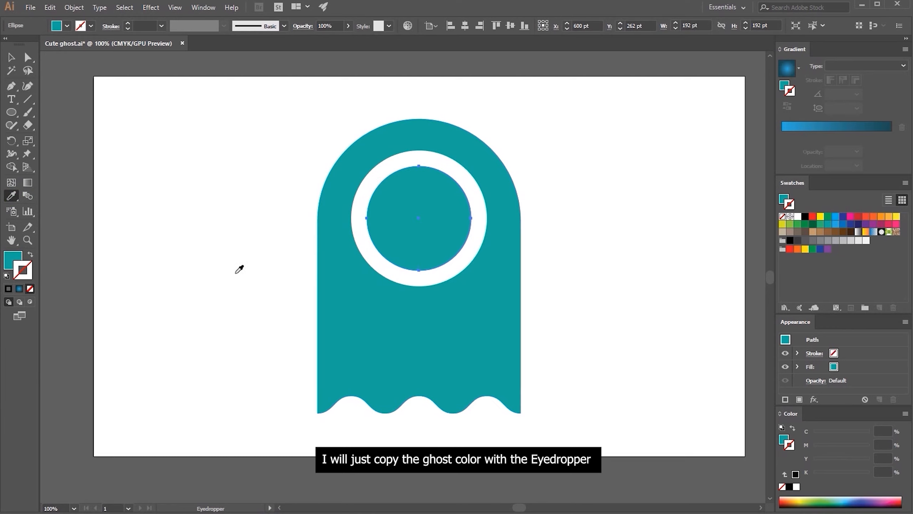
pyautogui.click(12, 256)
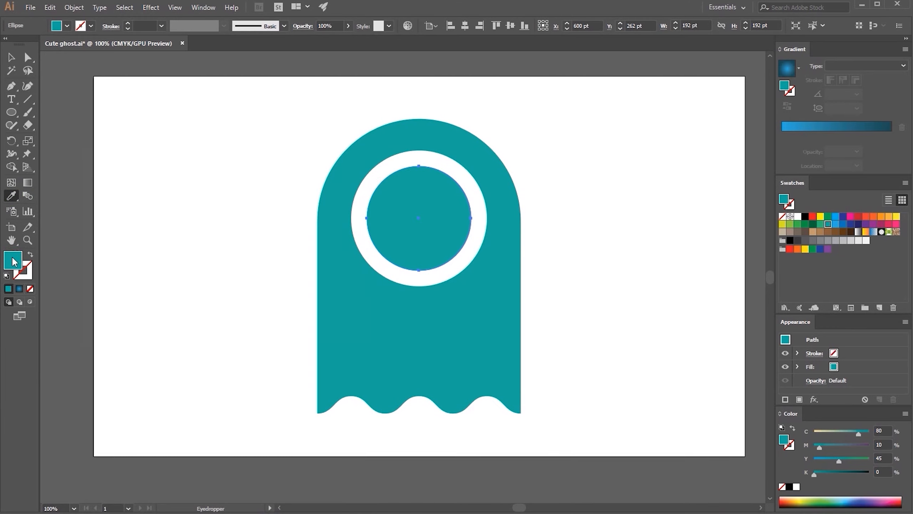
pyautogui.doubleClick(14, 259)
pyautogui.click(219, 274)
pyautogui.click(220, 281)
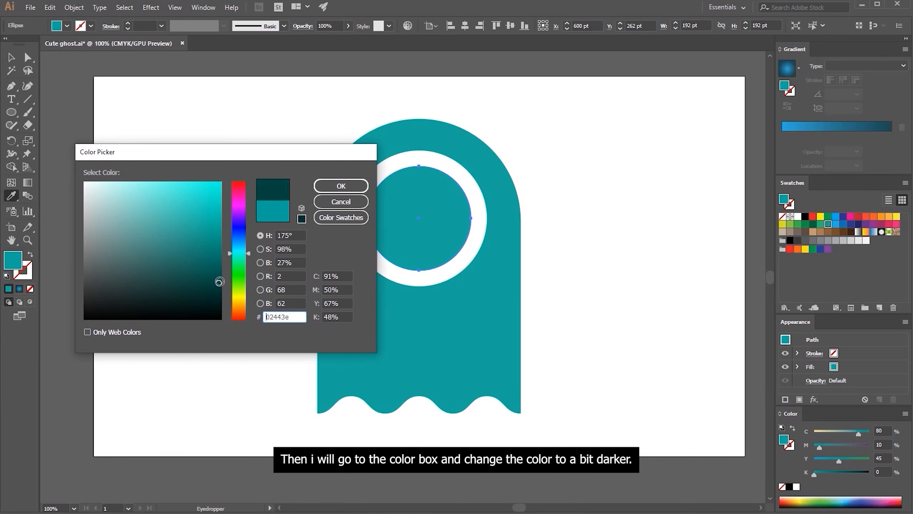
pyautogui.click(340, 186)
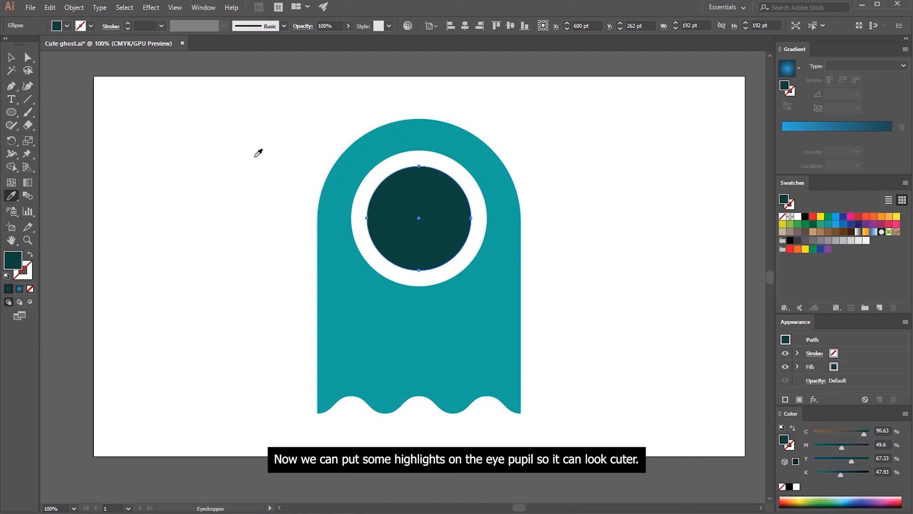
# Duplicate the dark pupil diagonally up and left so it overlaps the original, and select both circles with the Pathfinder options open
pyautogui.click(10, 58)
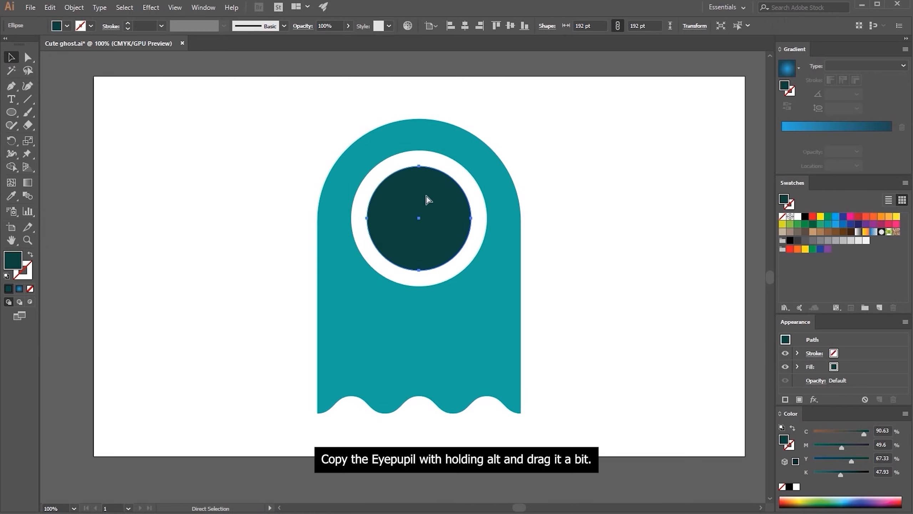
pyautogui.moveTo(447, 238); pyautogui.dragTo(395, 184)
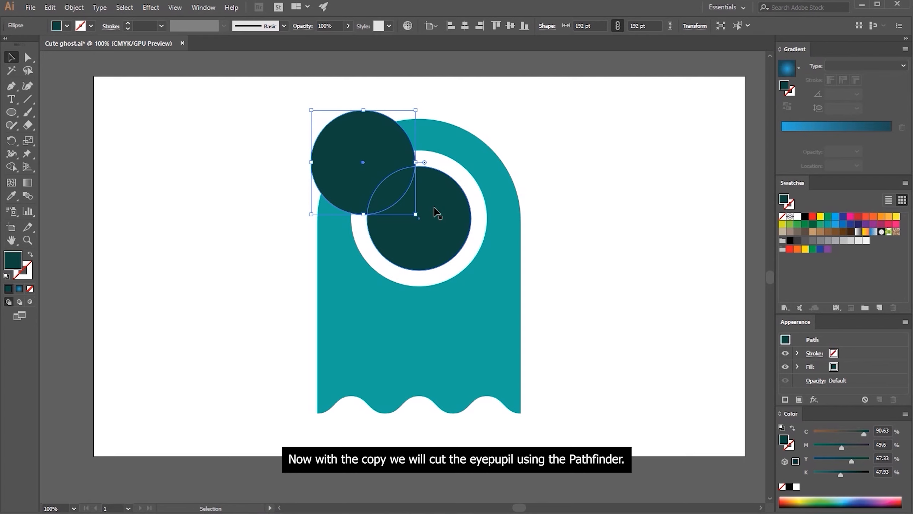
pyautogui.click(198, 11)
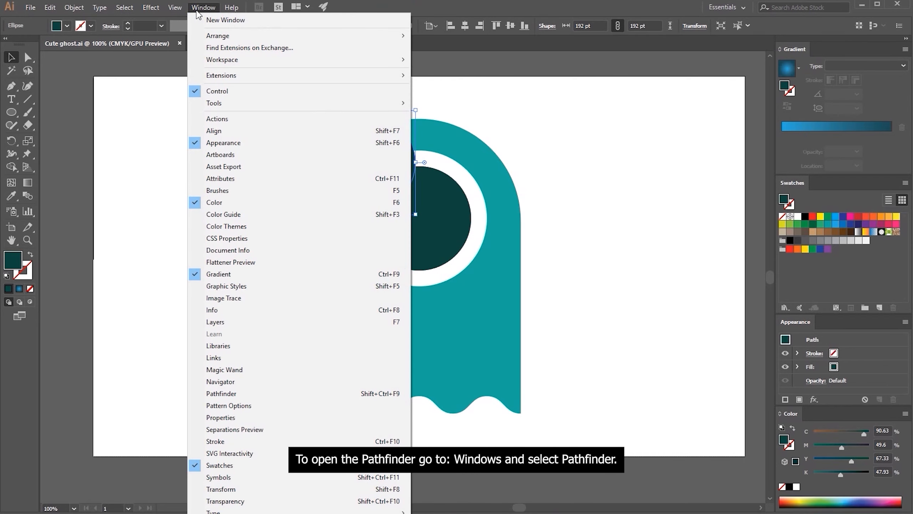
pyautogui.click(244, 396)
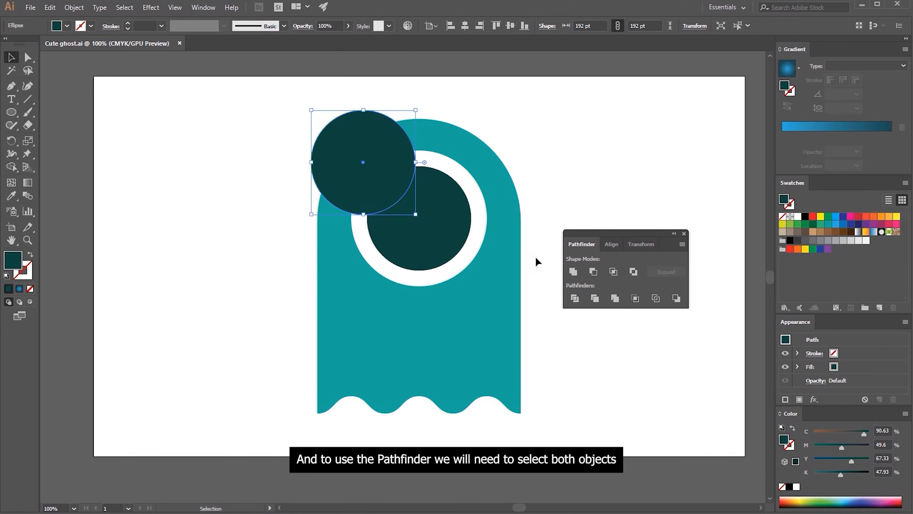
pyautogui.keyDown('shift'); pyautogui.click(452, 216); pyautogui.keyUp('shift')
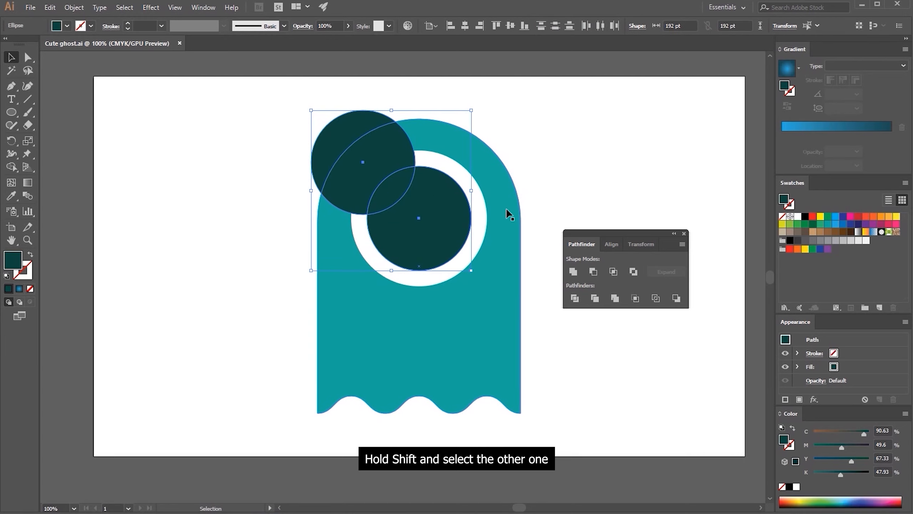
# Try the Unite, Minus Front and Intersect shape modes on the two dark circles, undoing each result
pyautogui.click(573, 271)
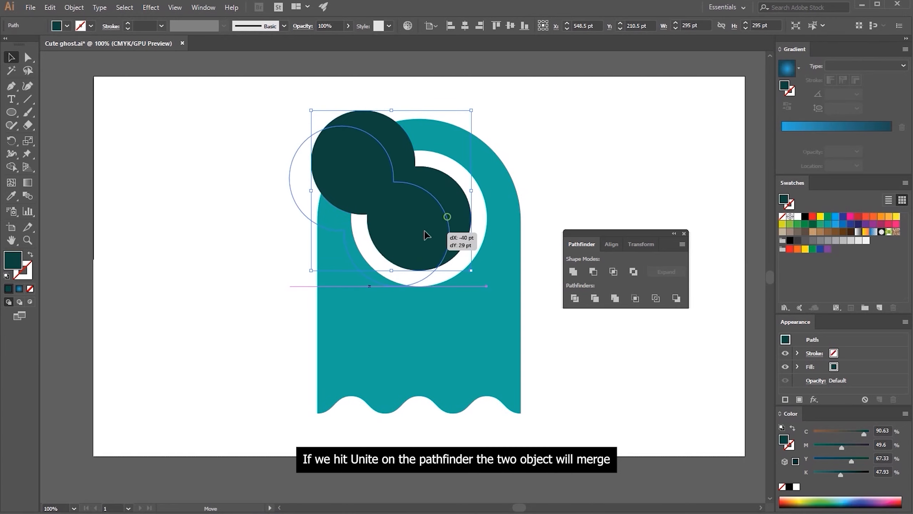
pyautogui.hotkey('ctrl', 'z')
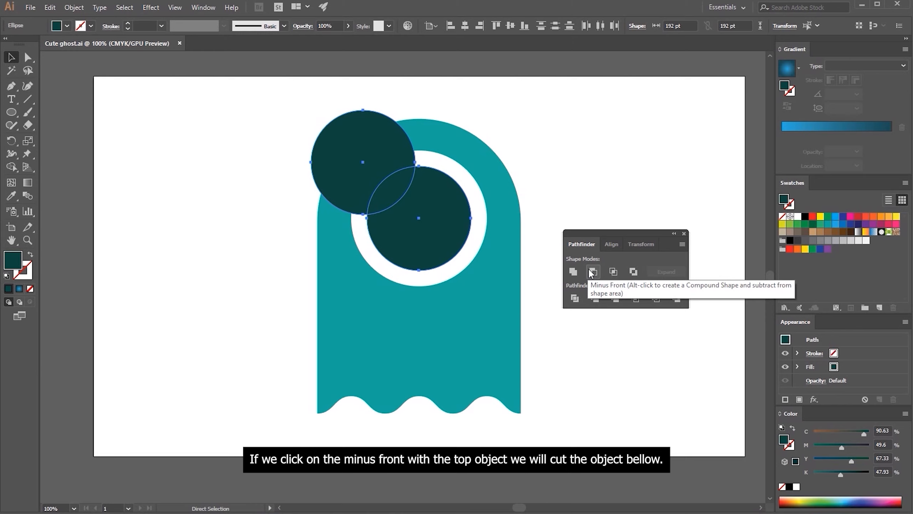
pyautogui.click(591, 272)
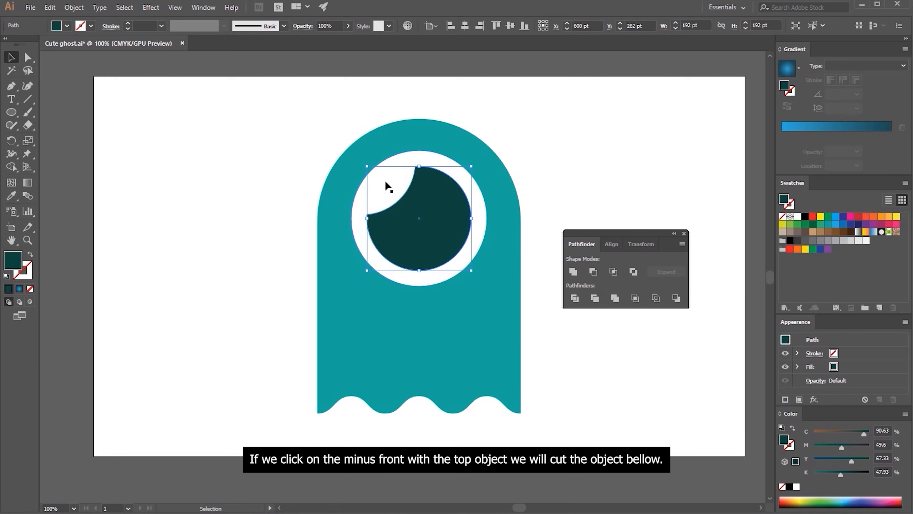
pyautogui.hotkey('ctrl', 'z')
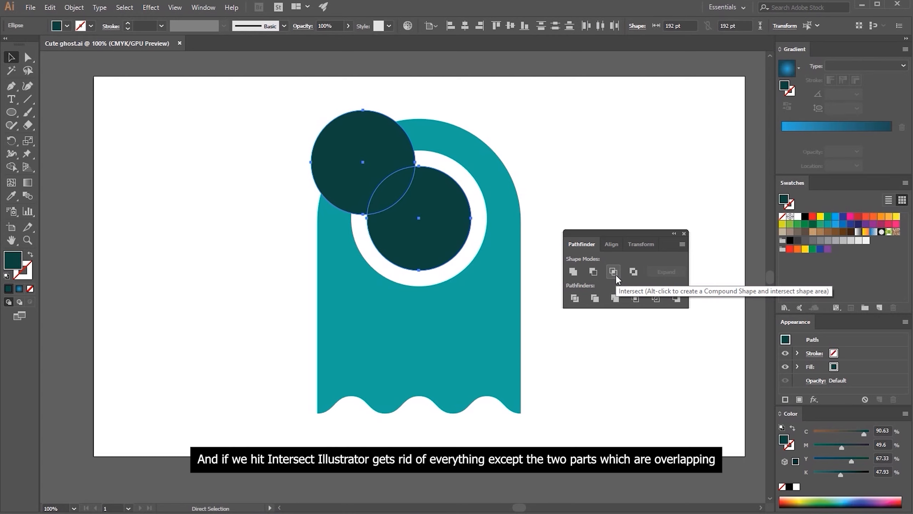
pyautogui.click(613, 272)
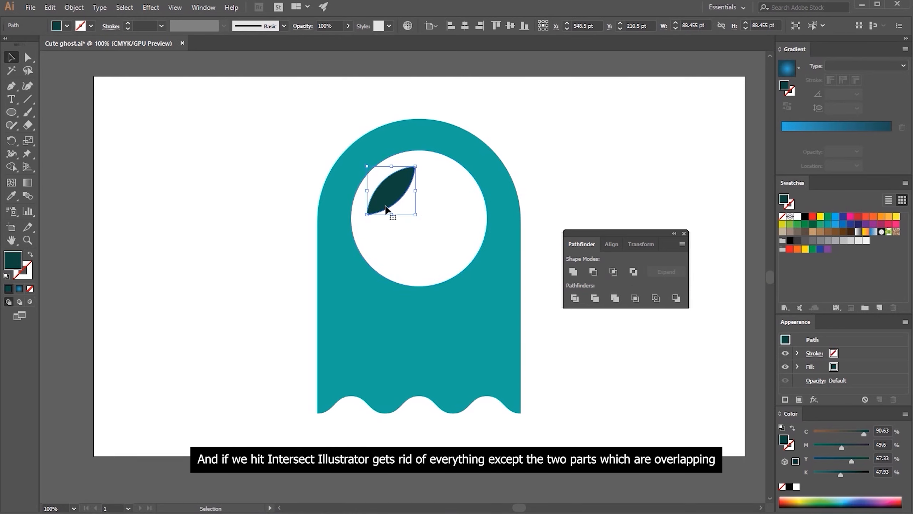
pyautogui.hotkey('ctrl', 'z')
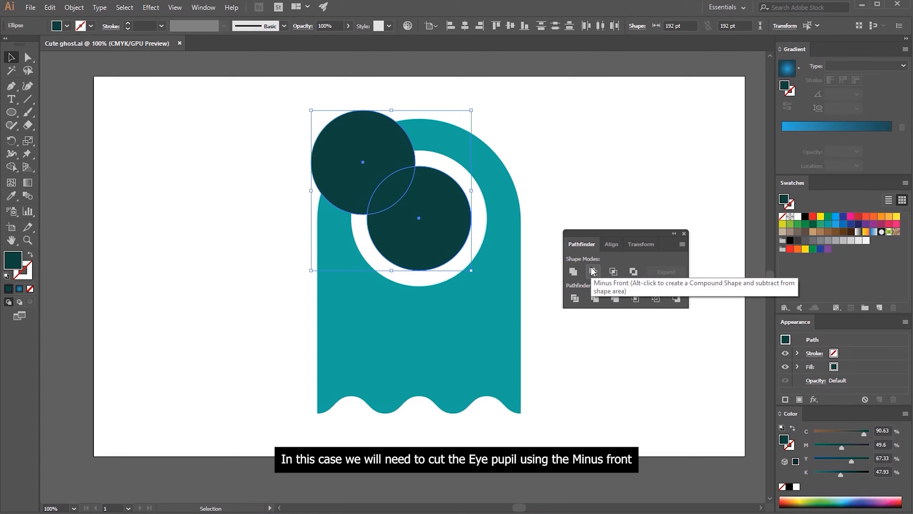
# Cut the overlapping copy out of the pupil with Minus Front to leave a curved highlight notch
pyautogui.click(593, 271)
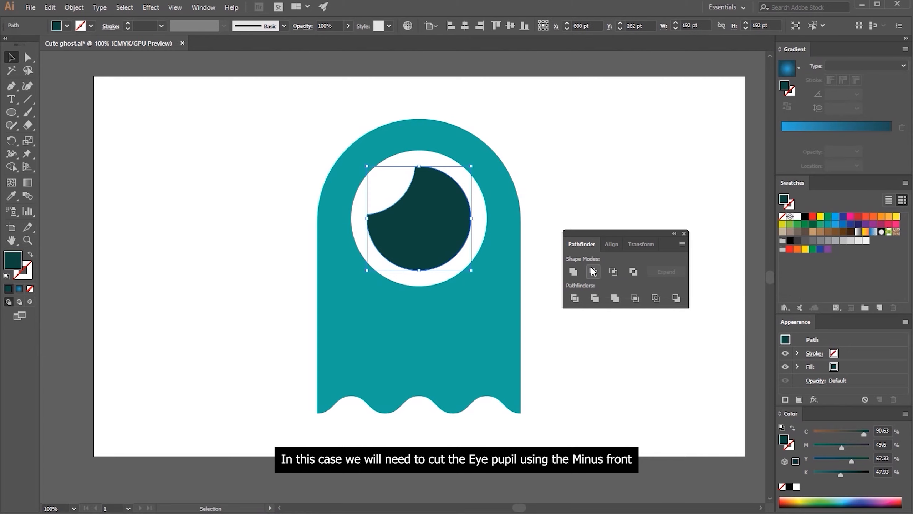
# Dock Pathfinder above Gradient, remove Align and Transform from its group, and deselect the pupil
pyautogui.moveTo(591, 231); pyautogui.dragTo(769, 113)
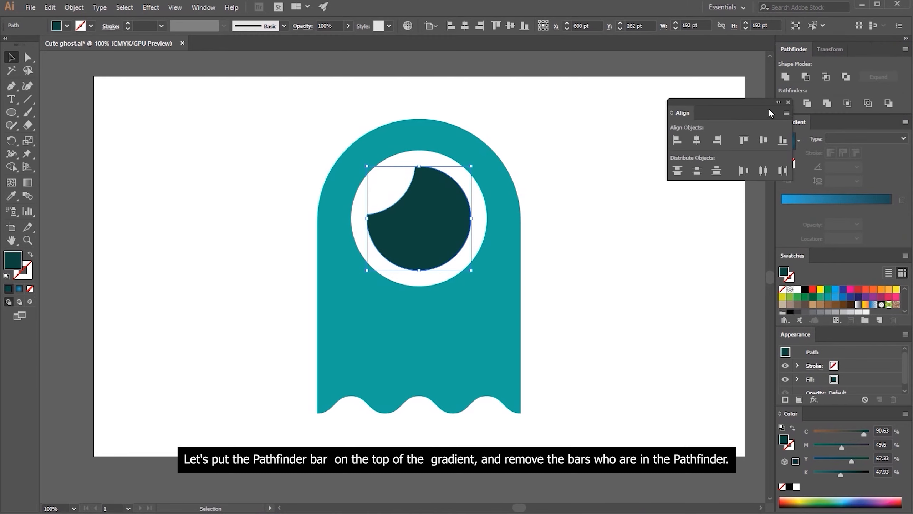
pyautogui.click(789, 102)
pyautogui.moveTo(826, 52); pyautogui.dragTo(669, 121)
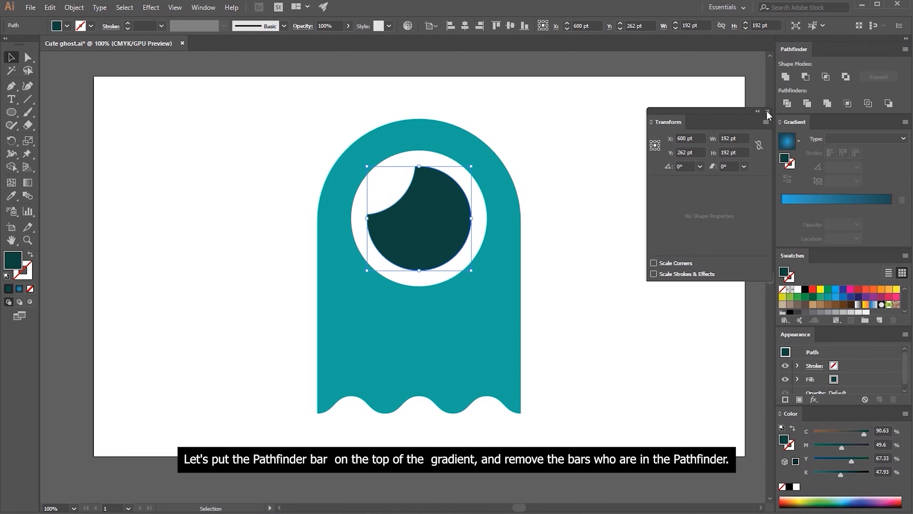
pyautogui.click(768, 112)
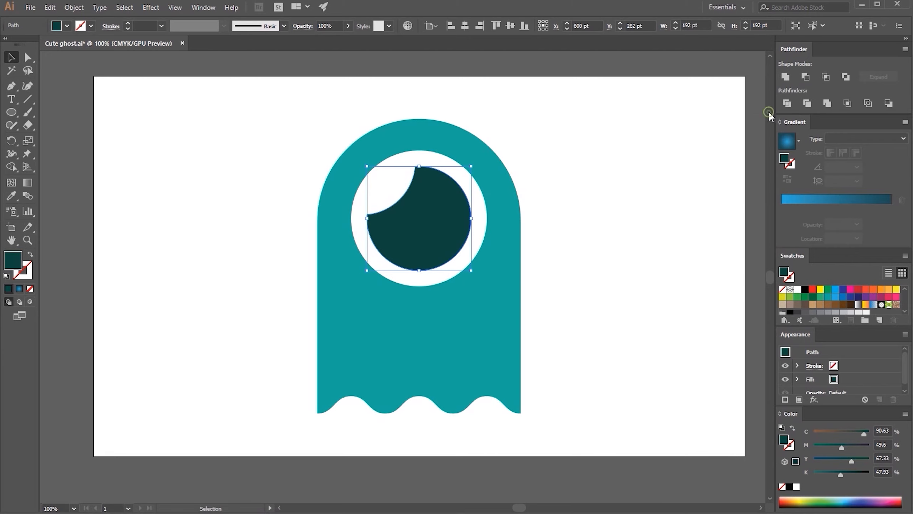
pyautogui.click(576, 168)
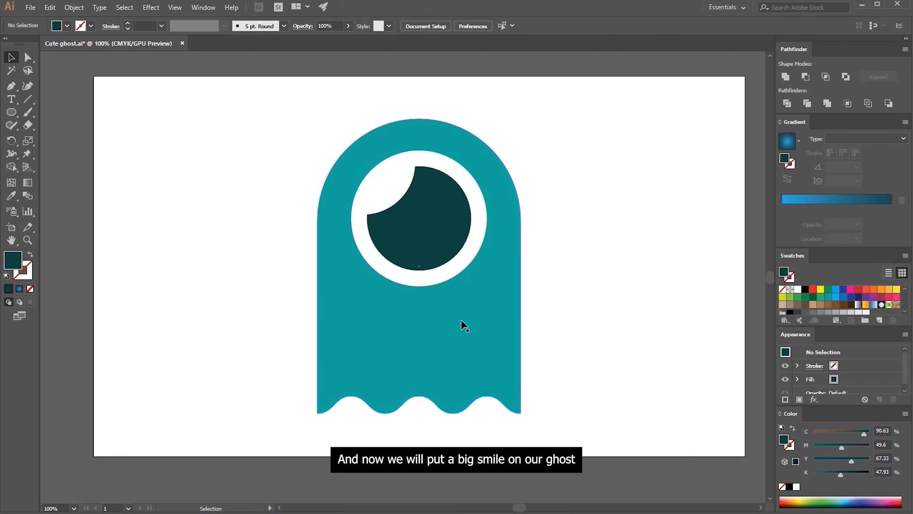
# Draw a dark mouth rectangle about 237 by 119 pt below the eye, centred horizontally on the ghost
pyautogui.click(10, 113)
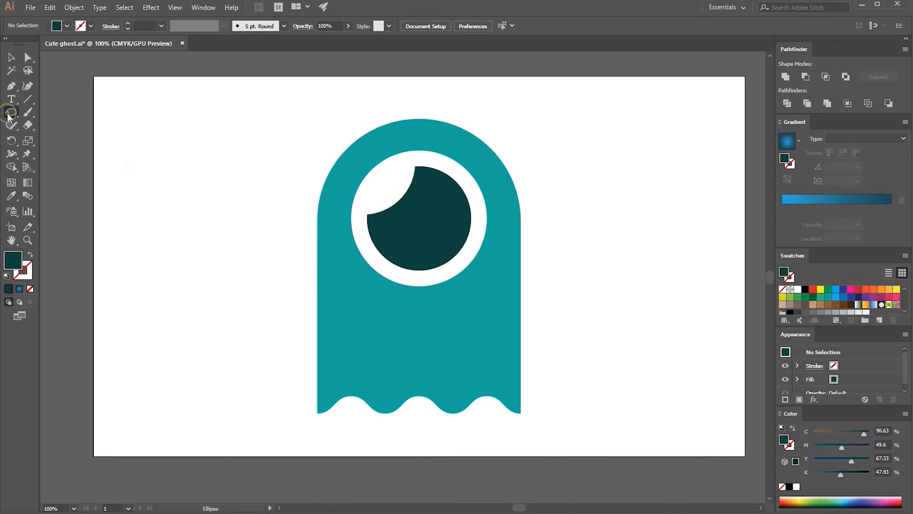
pyautogui.moveTo(10, 115); pyautogui.dragTo(43, 114)
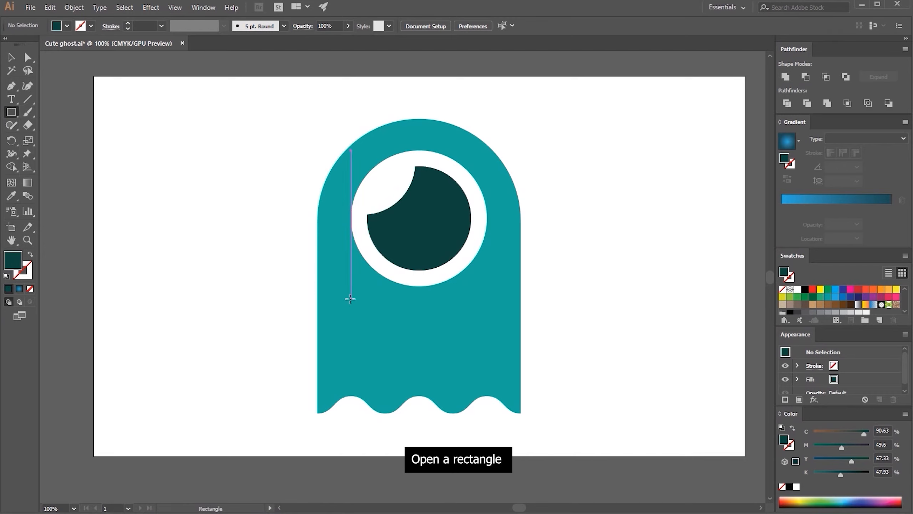
pyautogui.moveTo(350, 298)
pyautogui.mouseDown()
pyautogui.moveTo(487, 360)
pyautogui.moveTo(481, 370)
pyautogui.mouseUp()
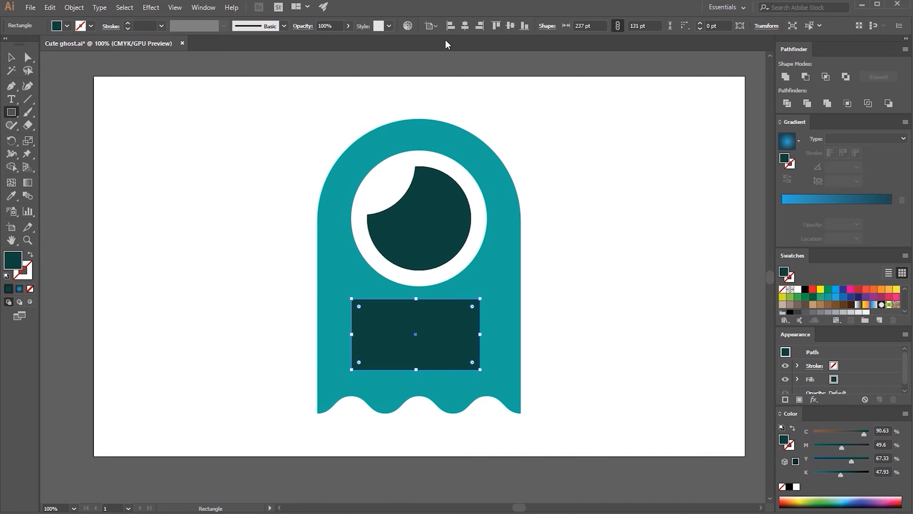
pyautogui.click(464, 26)
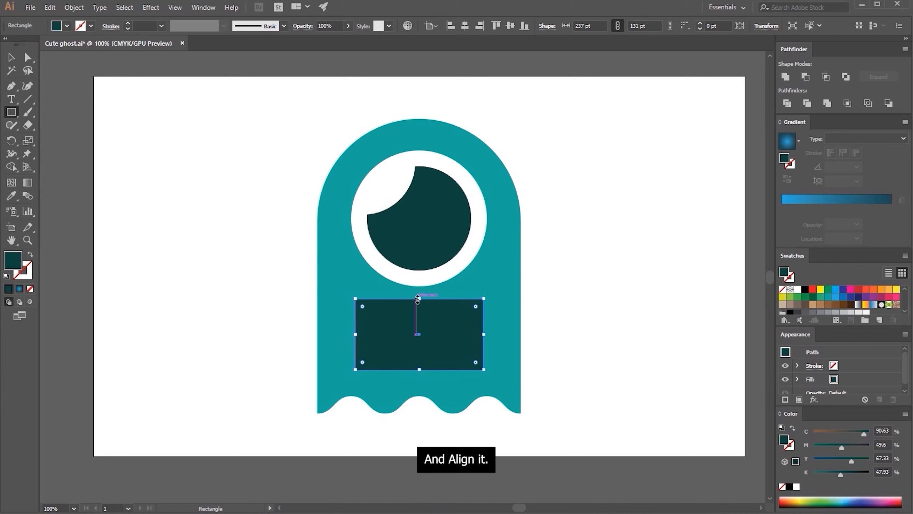
pyautogui.moveTo(419, 299); pyautogui.dragTo(419, 305)
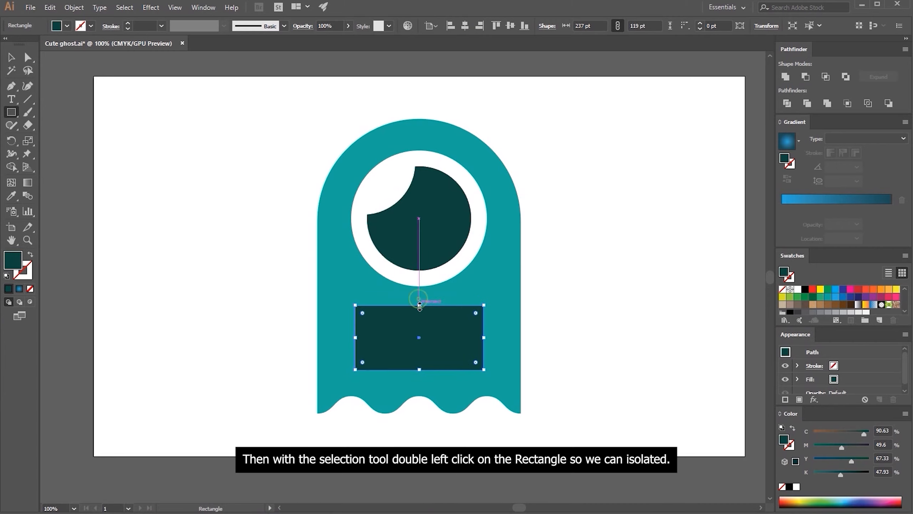
# Isolate the mouth rectangle and activate the Direct Selection tool for its corners
pyautogui.click(20, 57)
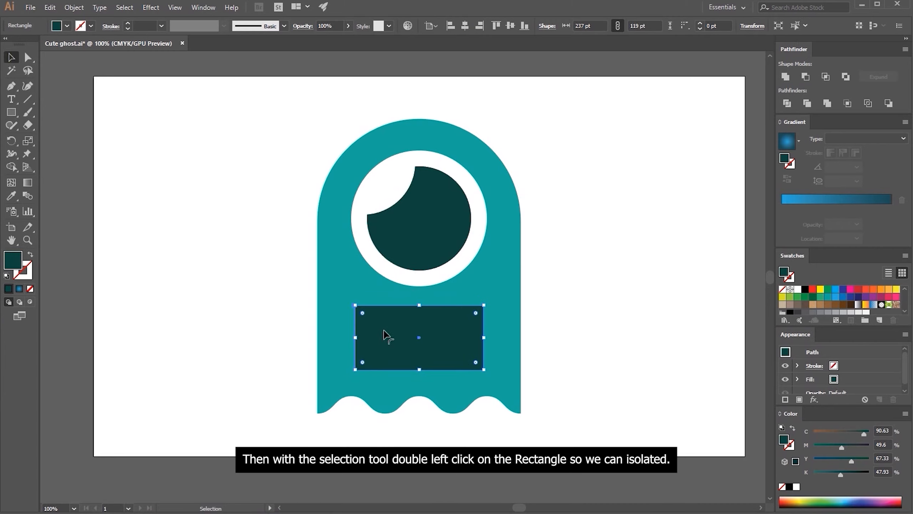
pyautogui.doubleClick(389, 340)
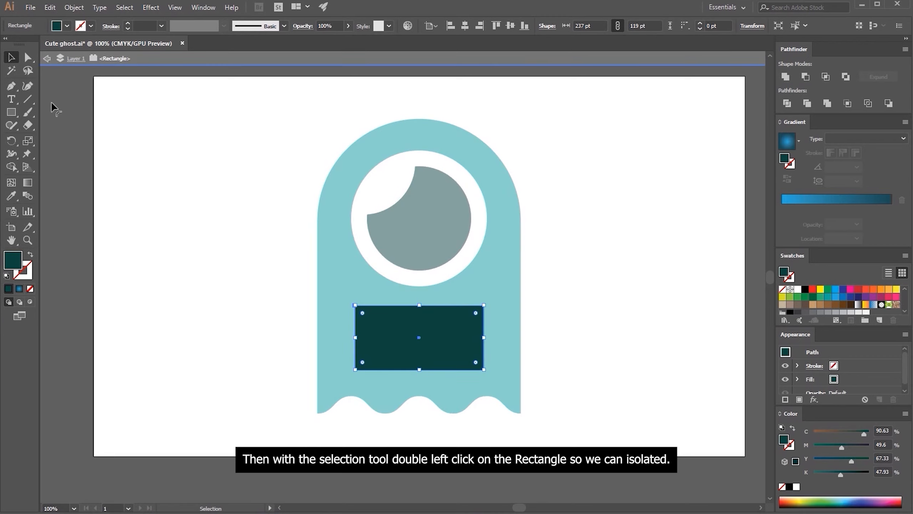
pyautogui.click(27, 57)
# Try selecting the isolated rectangle's upper-left corner and its other anchor points, and clear the selection
pyautogui.click(267, 197)
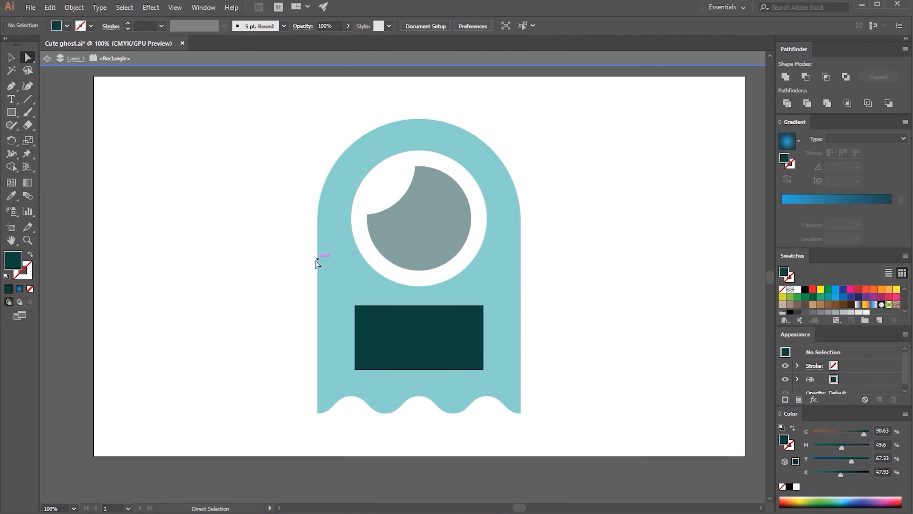
pyautogui.moveTo(315, 273); pyautogui.dragTo(403, 323)
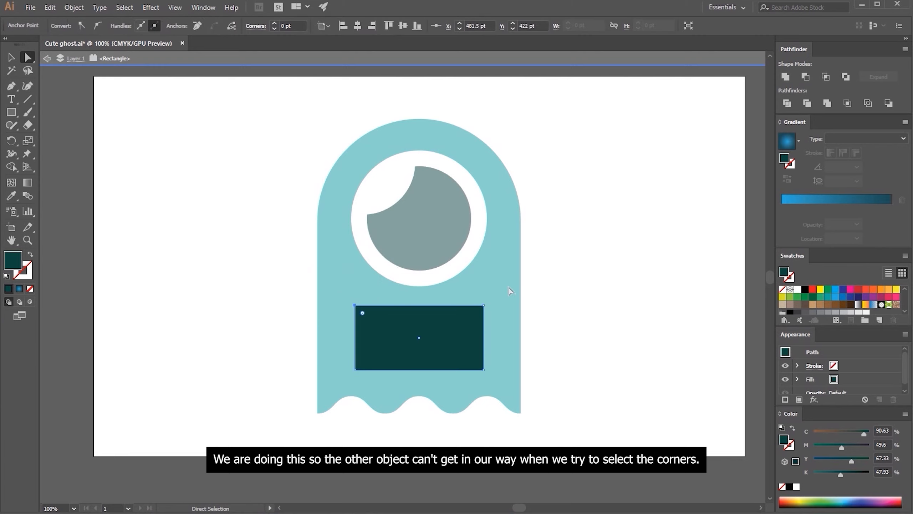
pyautogui.moveTo(521, 278); pyautogui.dragTo(334, 388)
pyautogui.click(284, 341)
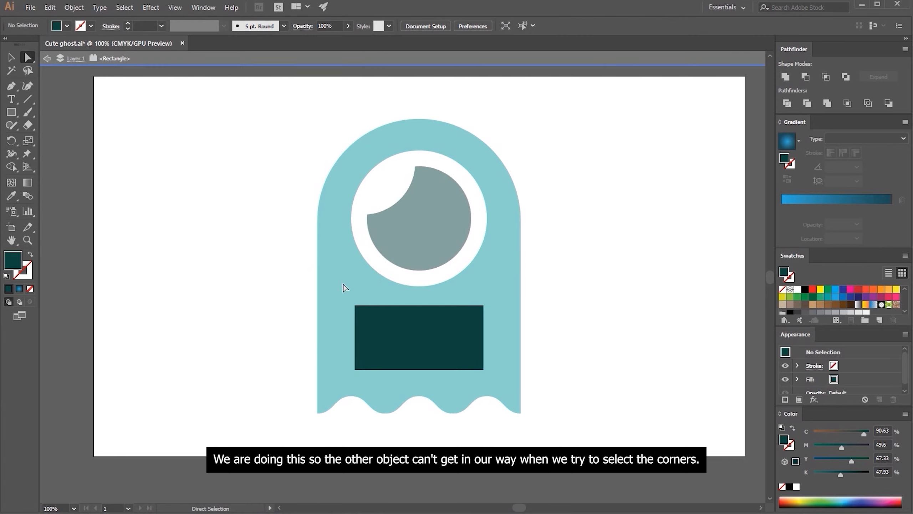
# Round the mouth rectangle's upper corners by about 24.25 pt and its lower corners by about 94.75 pt
pyautogui.moveTo(366, 296); pyautogui.dragTo(470, 319)
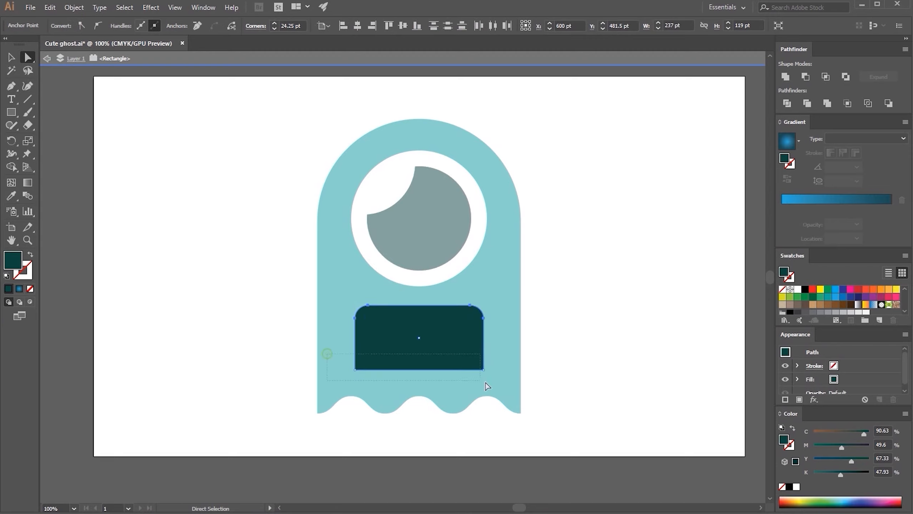
pyautogui.moveTo(476, 365); pyautogui.dragTo(454, 262)
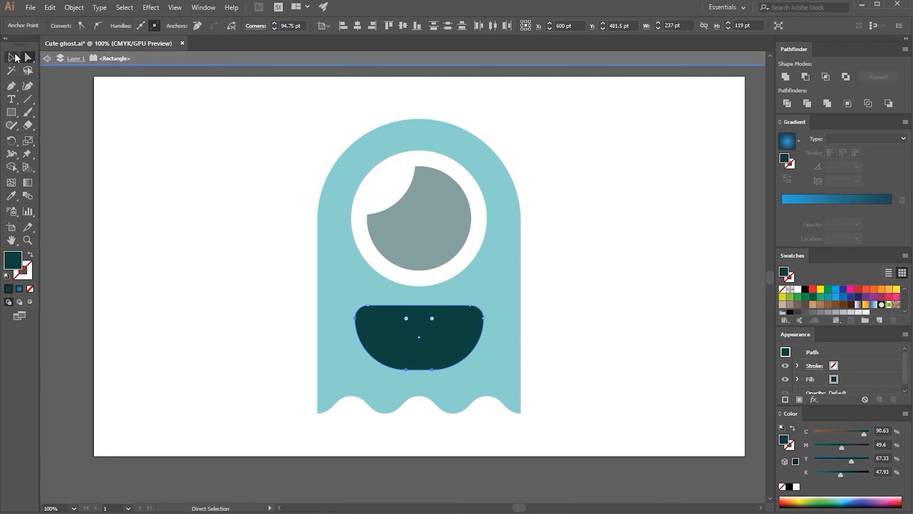
pyautogui.click(14, 57)
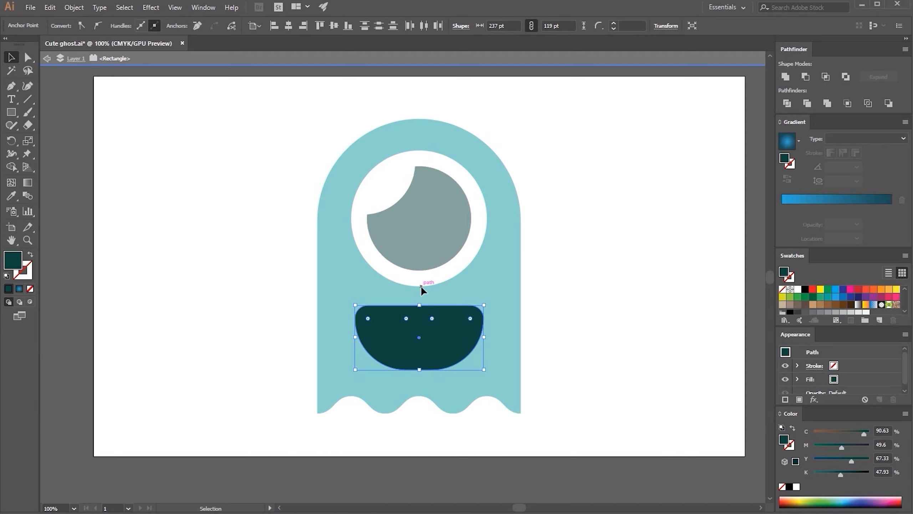
# Try scaling and moving the rounded mouth to see how its corners react, and undo these changes
pyautogui.moveTo(420, 306); pyautogui.dragTo(423, 135)
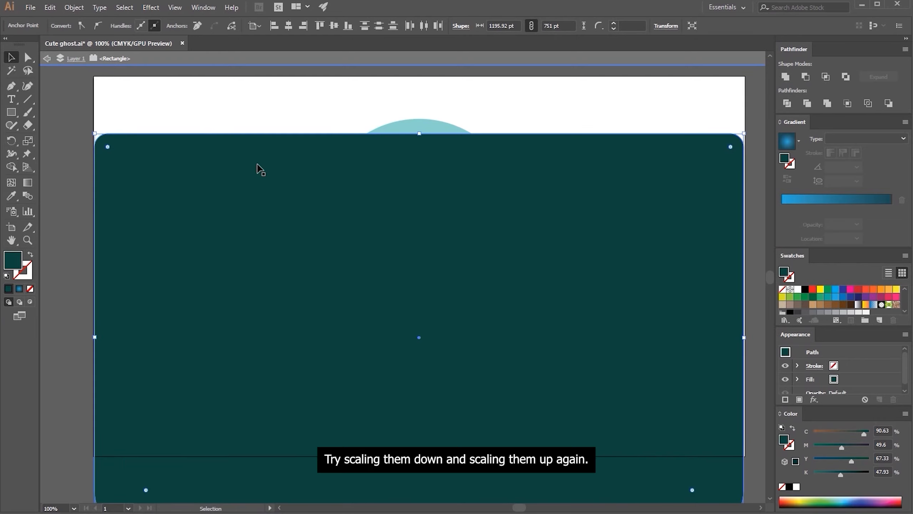
pyautogui.moveTo(355, 214); pyautogui.dragTo(375, 157)
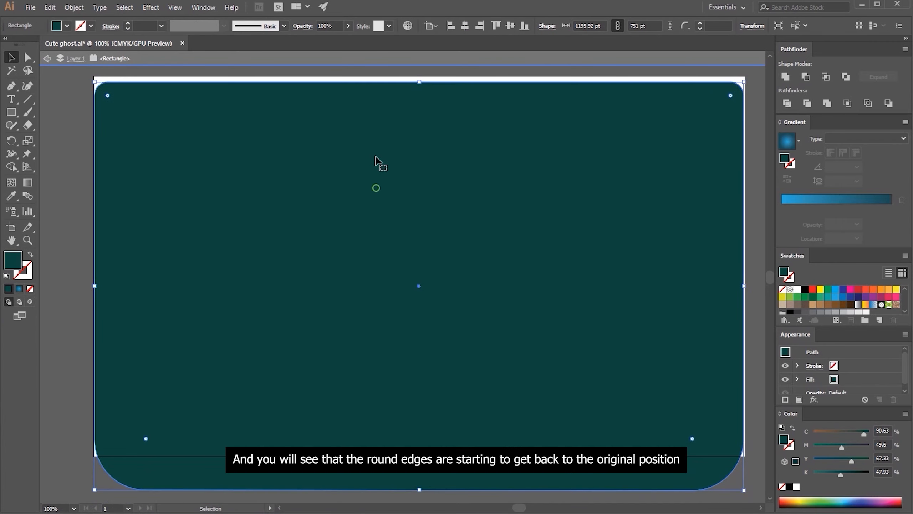
pyautogui.hotkey('ctrl', 'z')
pyautogui.hotkey('ctrl', 'z')
pyautogui.hotkey('ctrl', 'z')
pyautogui.hotkey('ctrl', 'z')
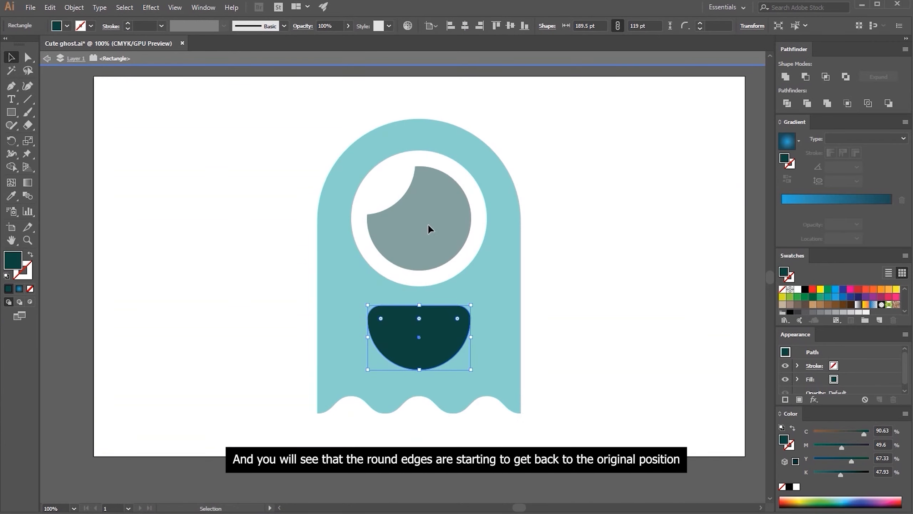
pyautogui.hotkey('ctrl', 'z')
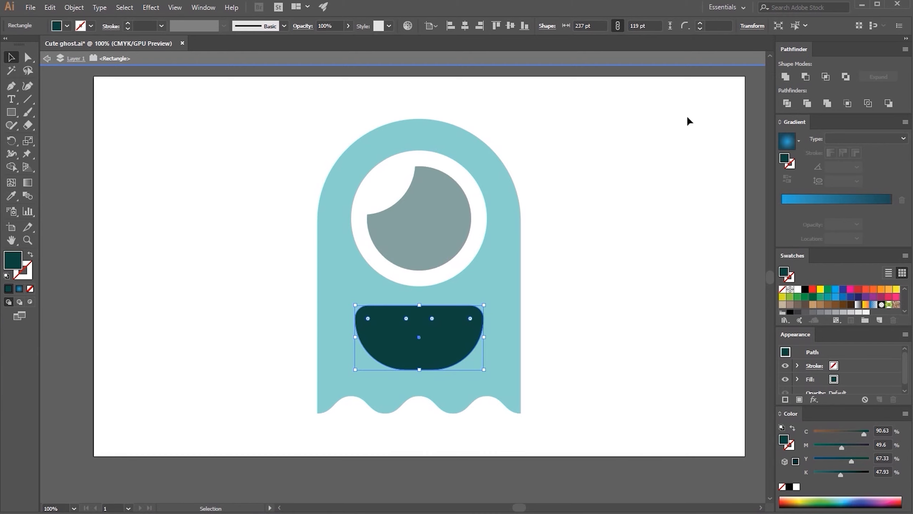
# Unite the mouth shape to expand its rounded corners, test scaling it up, and undo the scaling
pyautogui.click(785, 76)
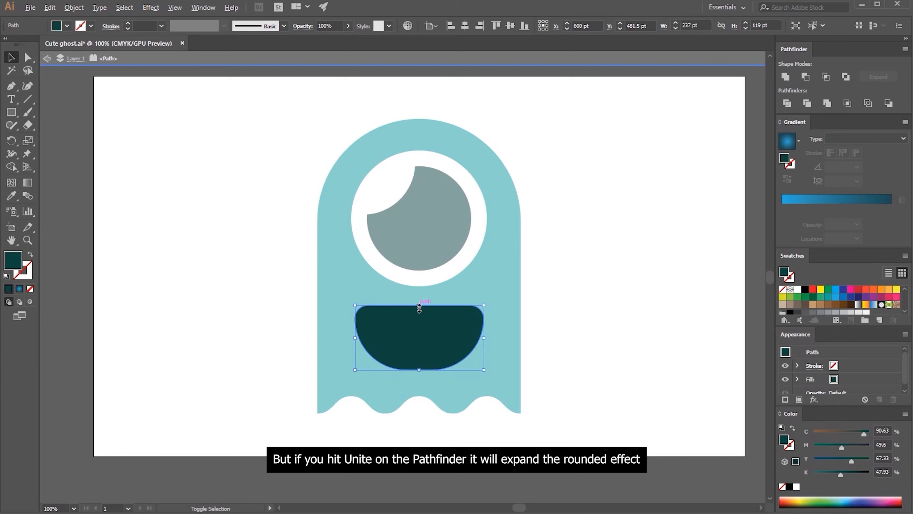
pyautogui.moveTo(419, 308); pyautogui.dragTo(453, 158)
pyautogui.hotkey('ctrl', 'z')
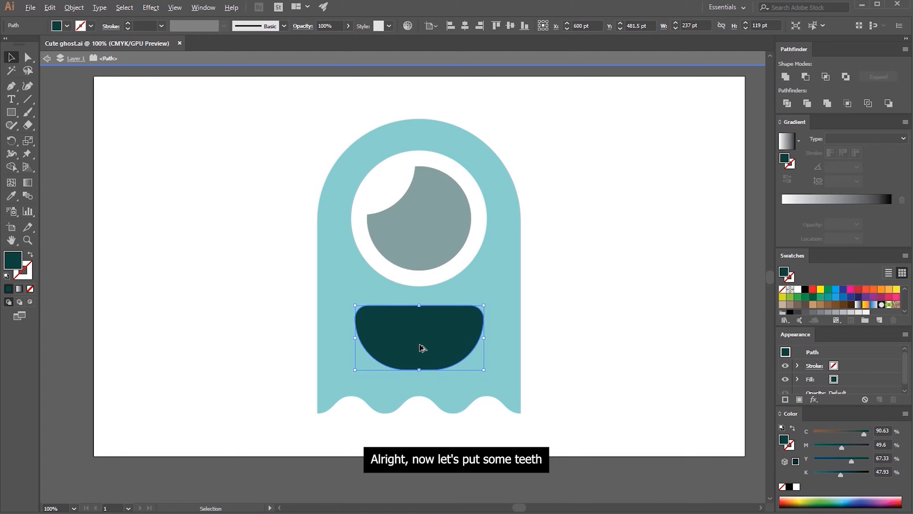
# Create an offset path of -10 pt inside the mouth and fill it with red
pyautogui.scroll(3, 419, 346)
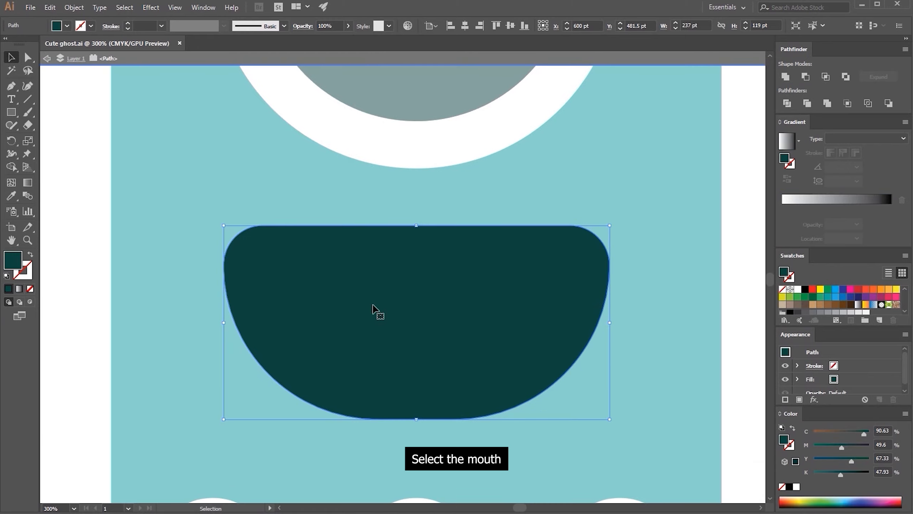
pyautogui.click(74, 7)
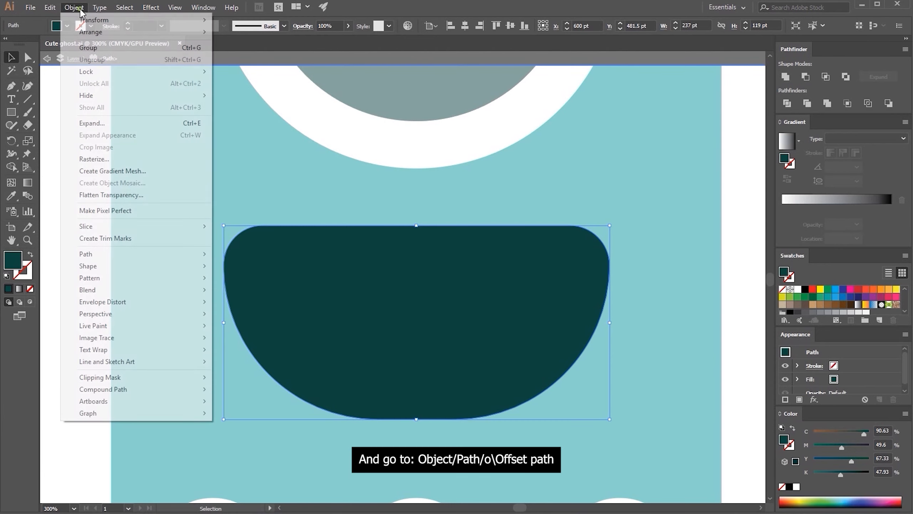
pyautogui.moveTo(174, 258)
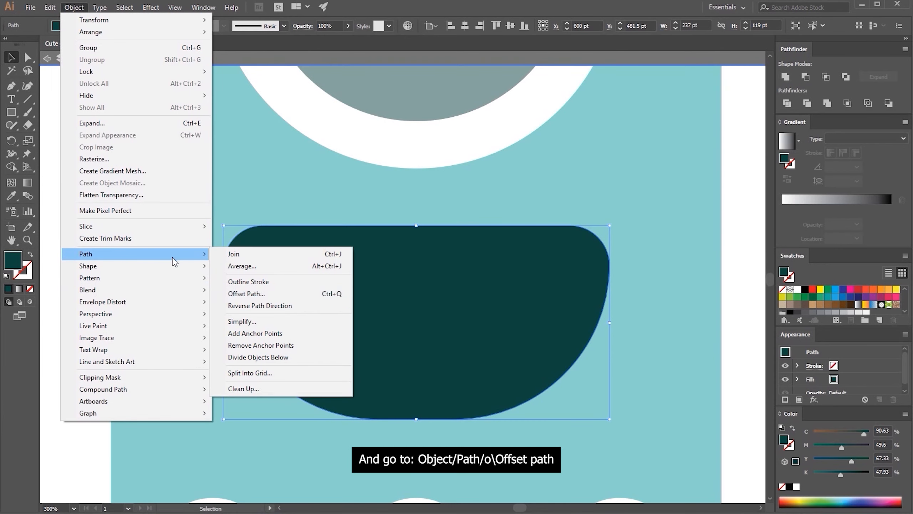
pyautogui.click(226, 294)
pyautogui.write('-10')
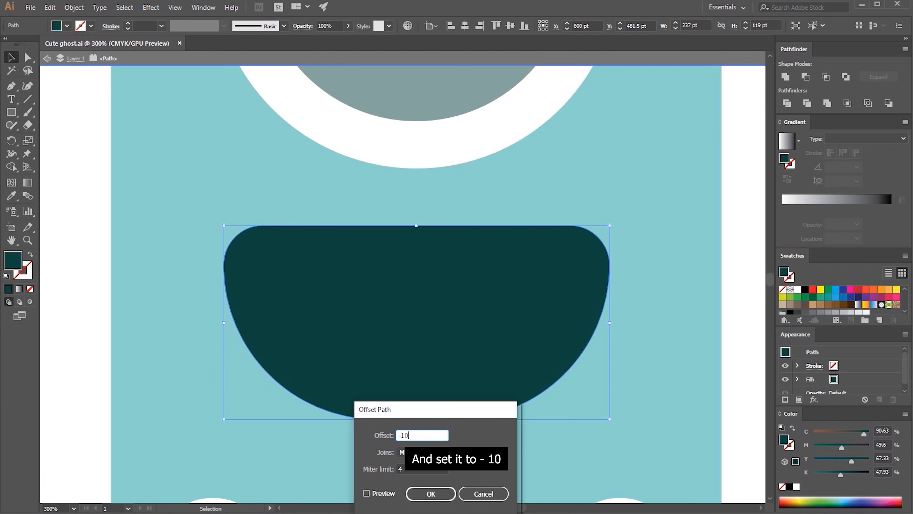
pyautogui.press('Return')
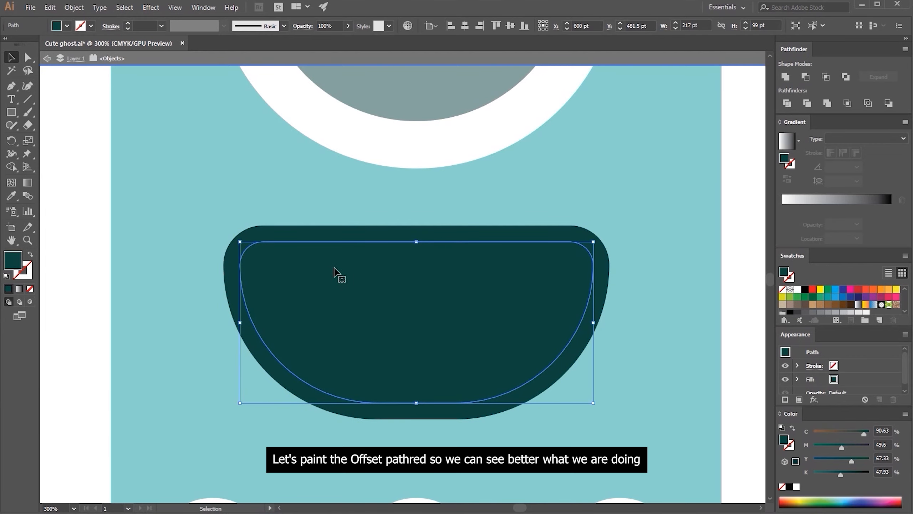
pyautogui.click(859, 289)
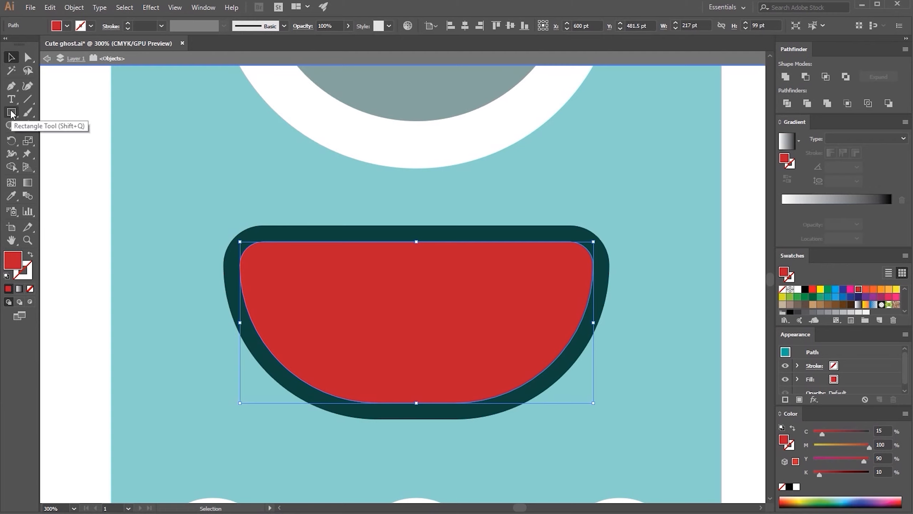
# Draw a red circle about 52 pt in diameter centred on the red shape's top edge, near its left end
pyautogui.moveTo(11, 114); pyautogui.dragTo(42, 137)
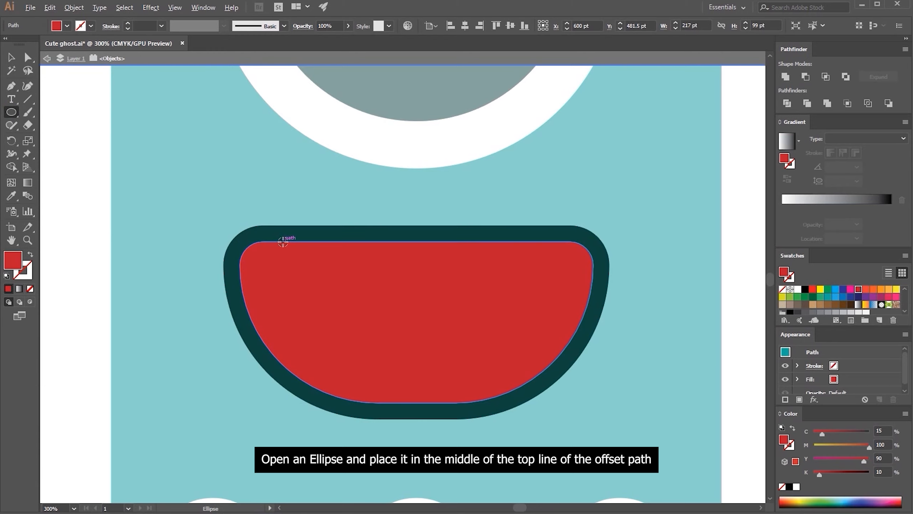
pyautogui.moveTo(283, 241); pyautogui.dragTo(306, 284)
pyautogui.press('v')
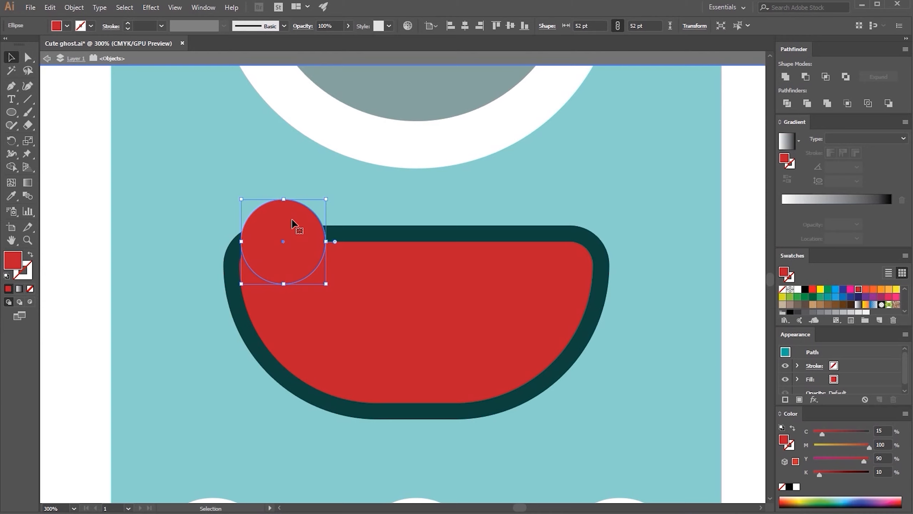
# Duplicate the circle sideways with a slight overlap and repeat the copy three times to make a row of five
pyautogui.moveTo(292, 225); pyautogui.dragTo(363, 225)
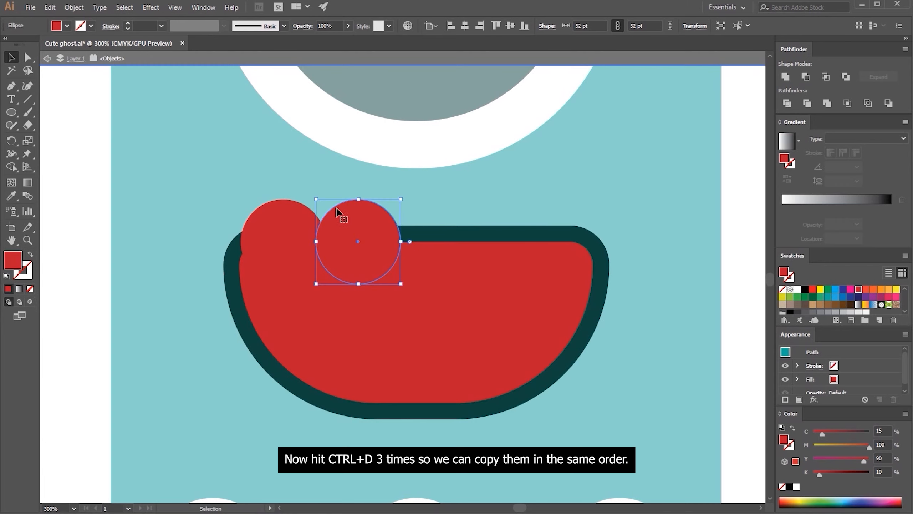
pyautogui.press('a')
pyautogui.hotkey('ctrl', 'd')
pyautogui.hotkey('ctrl', 'd')
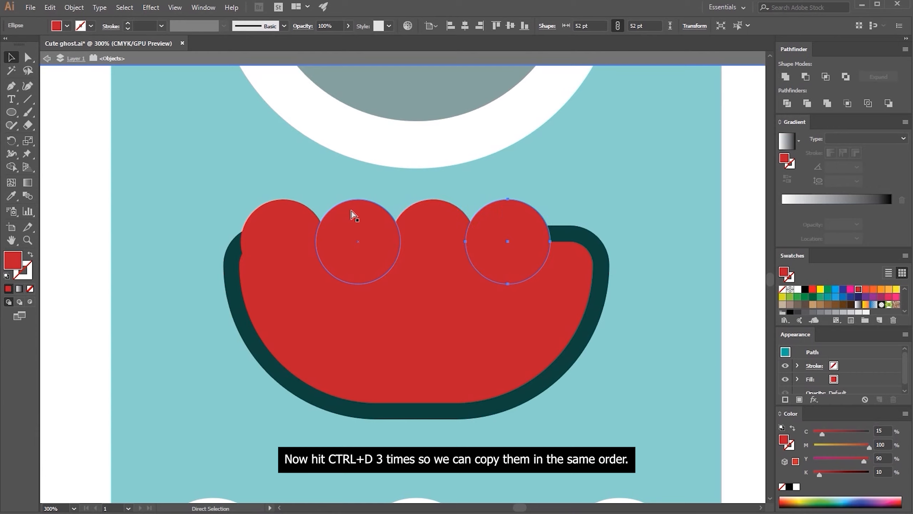
pyautogui.hotkey('ctrl', 'd')
pyautogui.press('v')
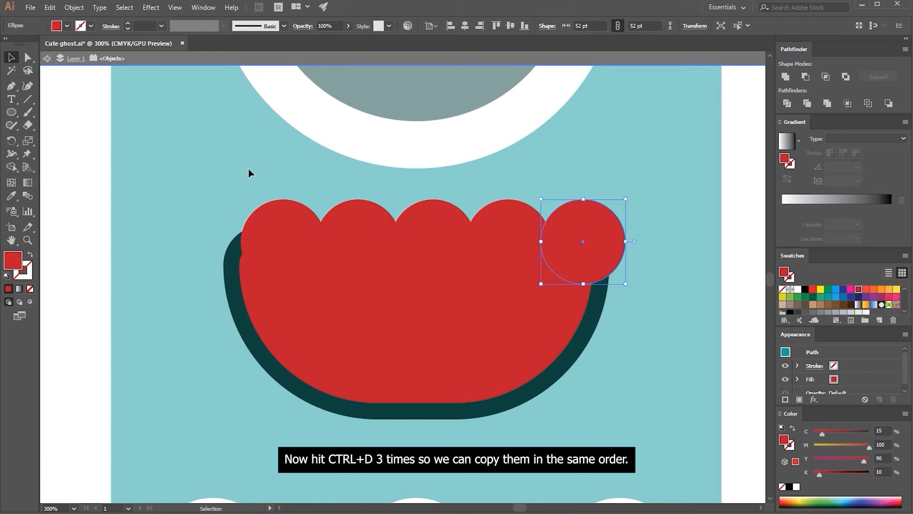
# Unite the five circles into one shape and centre it horizontally over the mouth
pyautogui.moveTo(241, 166); pyautogui.dragTo(580, 206)
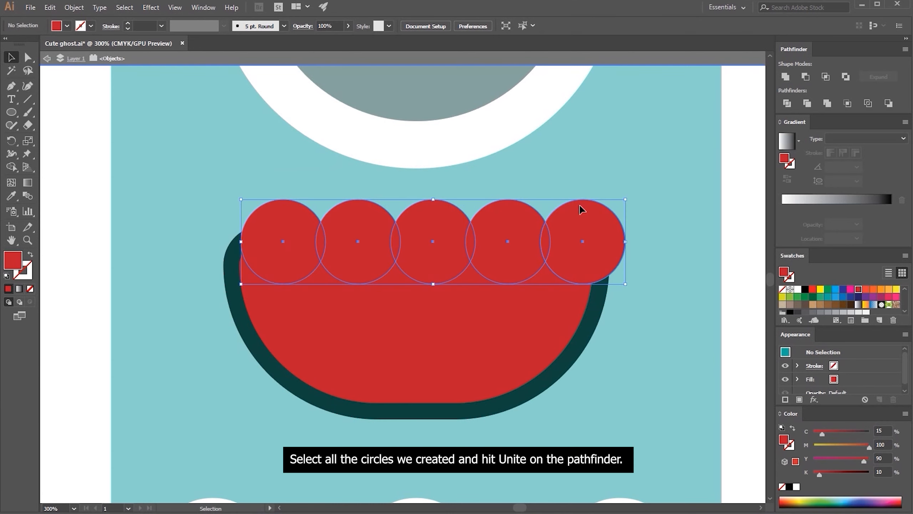
pyautogui.click(787, 76)
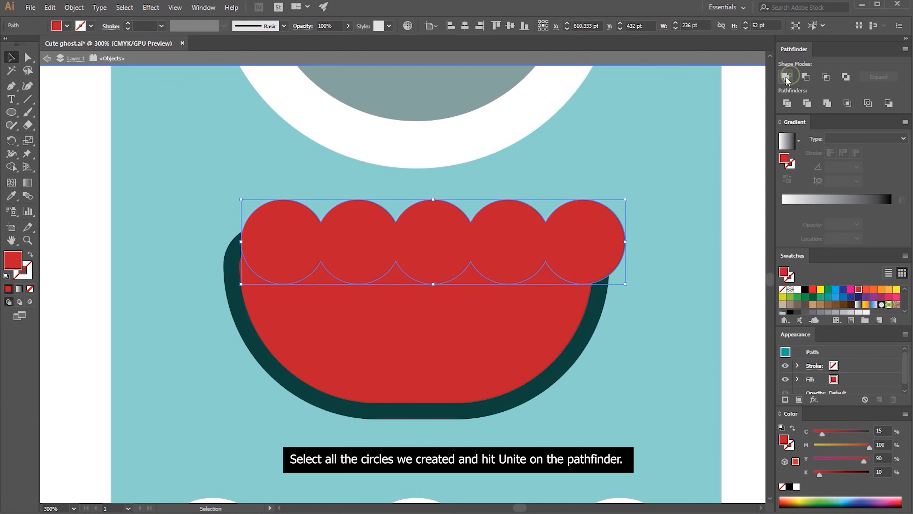
pyautogui.click(465, 25)
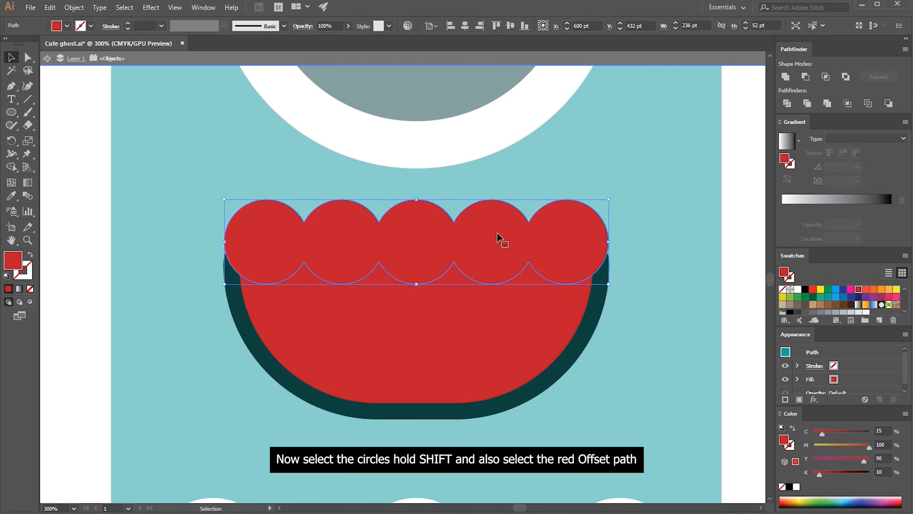
# Intersect the united circles with the red offset shape to form a scalloped row of teeth
pyautogui.keyDown('shift'); pyautogui.click(501, 301); pyautogui.keyUp('shift')
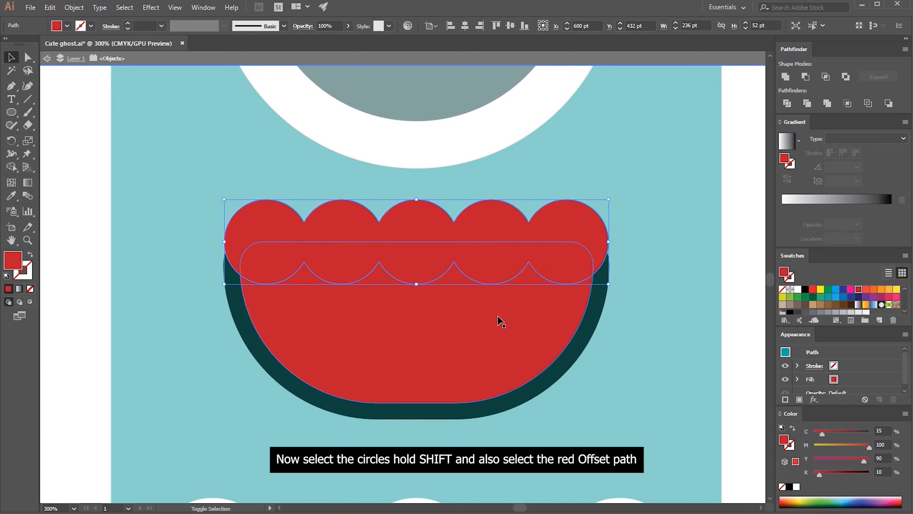
pyautogui.keyDown('shift'); pyautogui.click(498, 321); pyautogui.keyUp('shift')
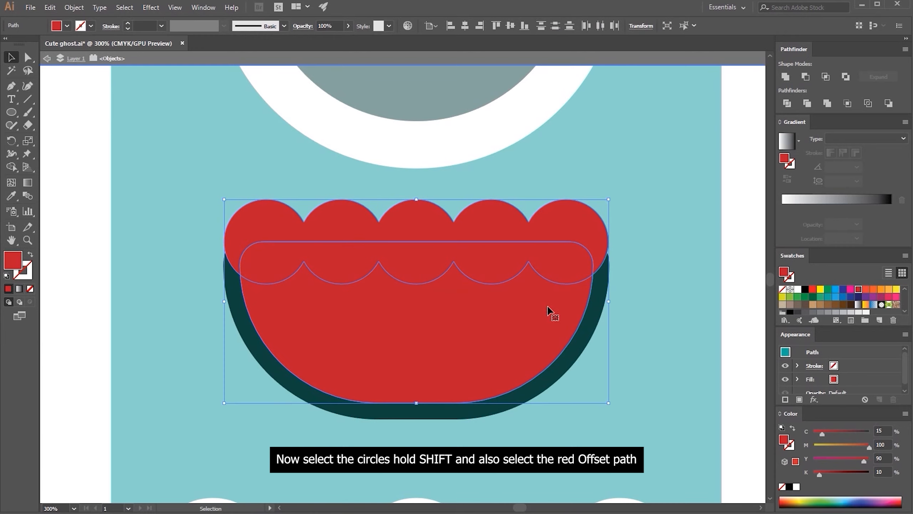
pyautogui.click(831, 78)
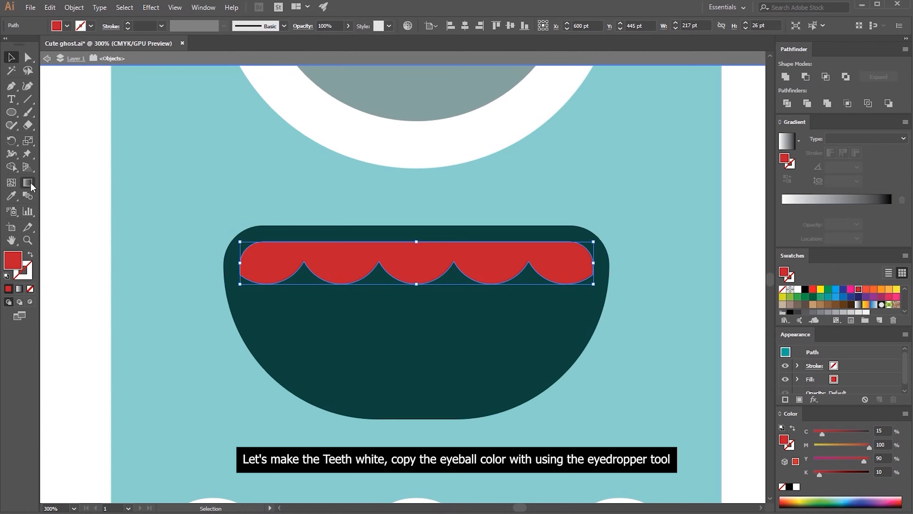
# Fill the teeth with the white sampled from the eyeball using the Eyedropper, and return to the Selection tool
pyautogui.click(16, 194)
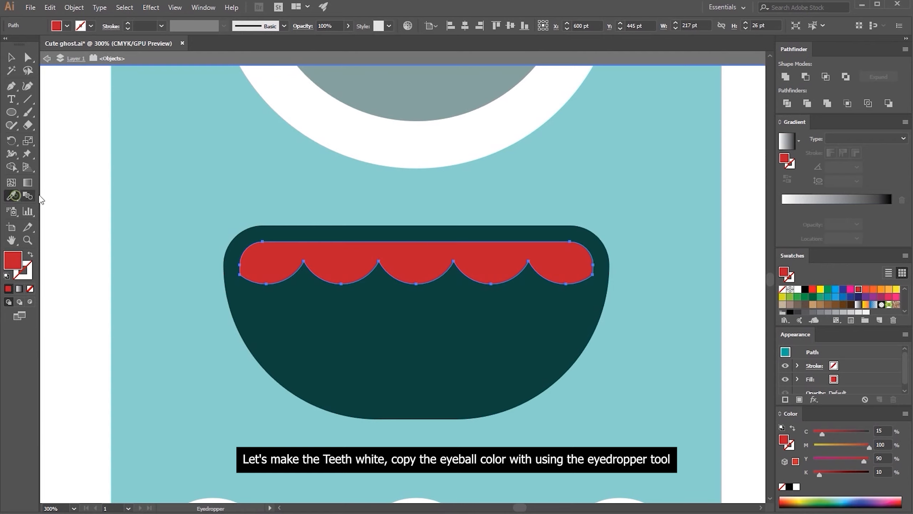
pyautogui.click(344, 139)
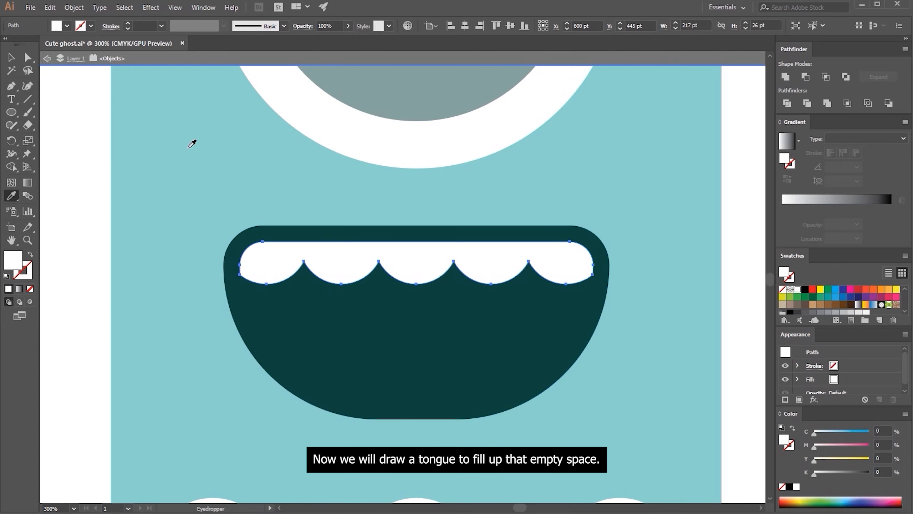
pyautogui.click(11, 57)
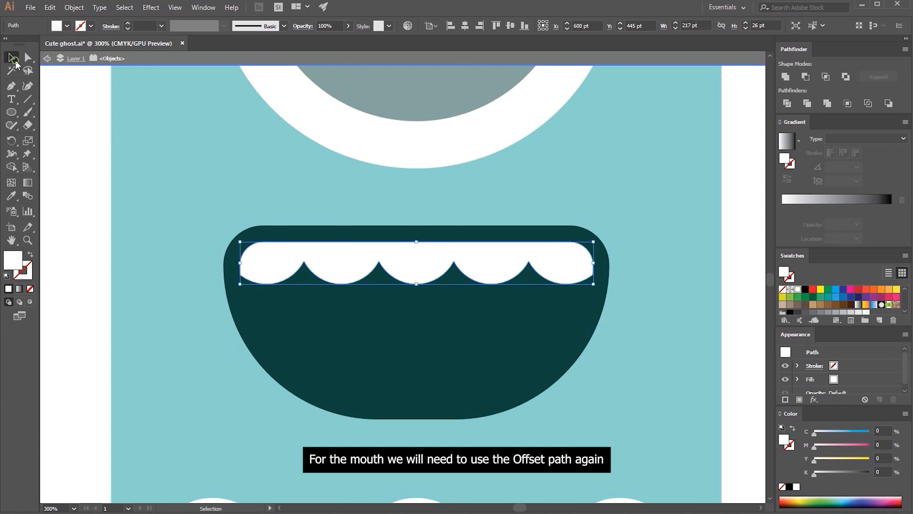
# Select the dark mouth shape and search the Menu Commands in Keyboard Shortcuts for "offset"
pyautogui.click(326, 340)
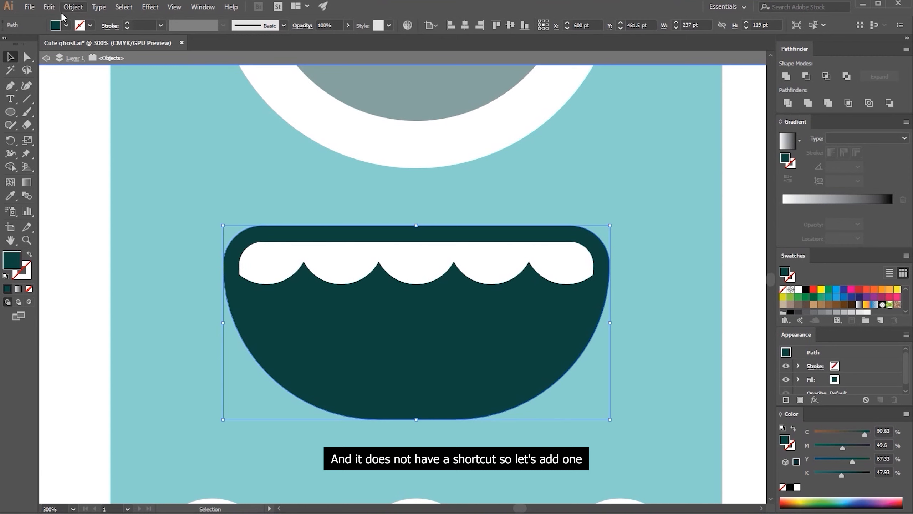
pyautogui.click(52, 8)
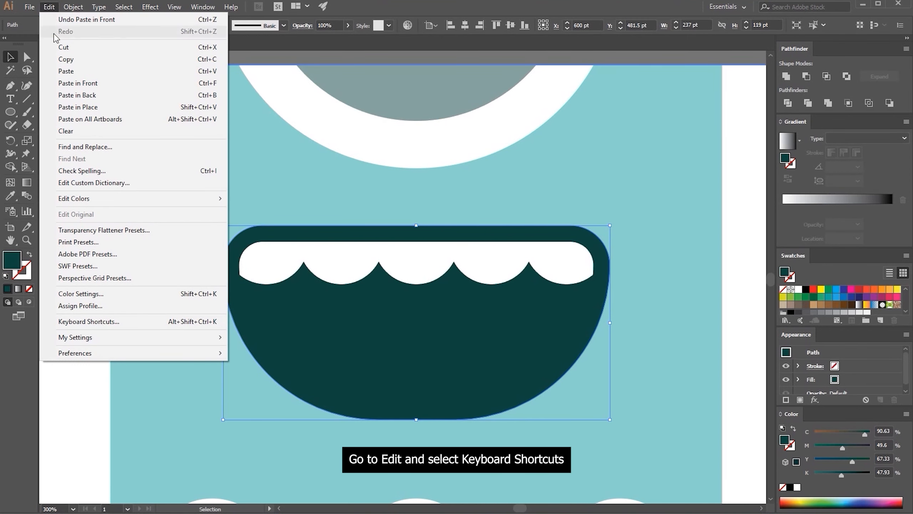
pyautogui.click(96, 323)
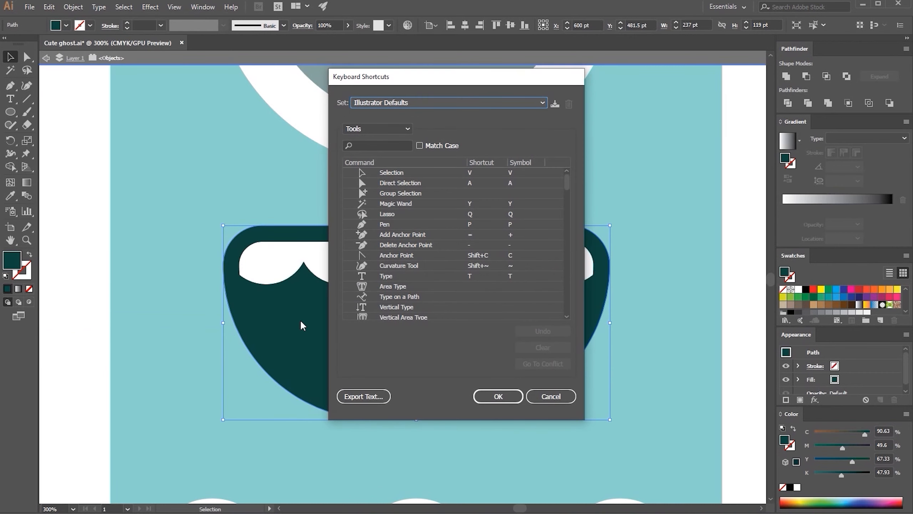
pyautogui.click(387, 137)
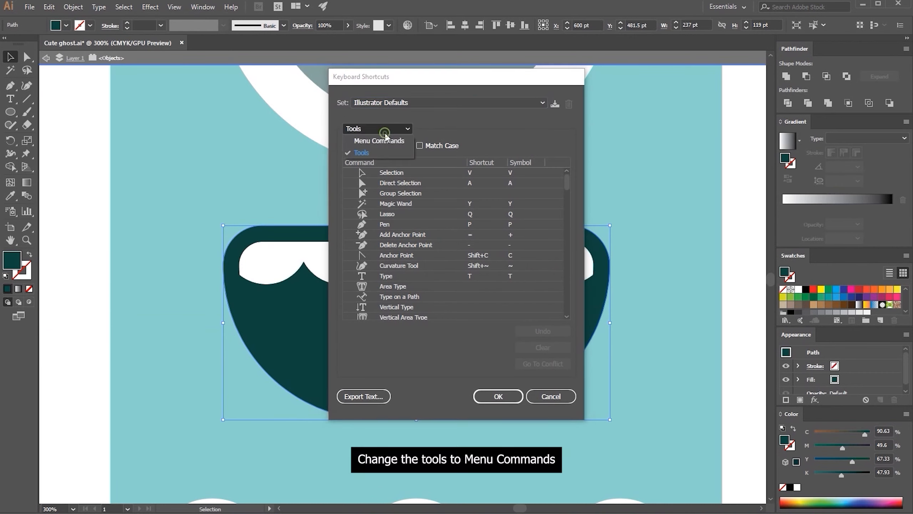
pyautogui.click(382, 139)
pyautogui.click(381, 145)
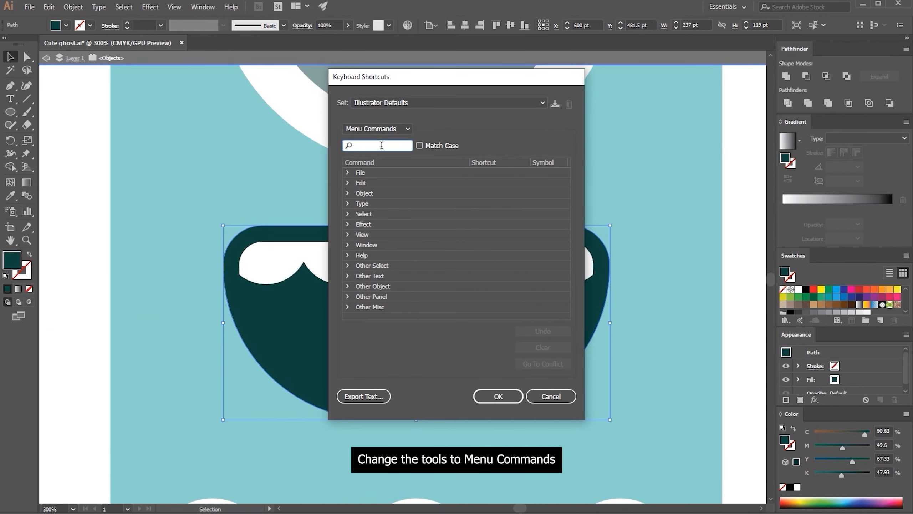
pyautogui.write('offset')
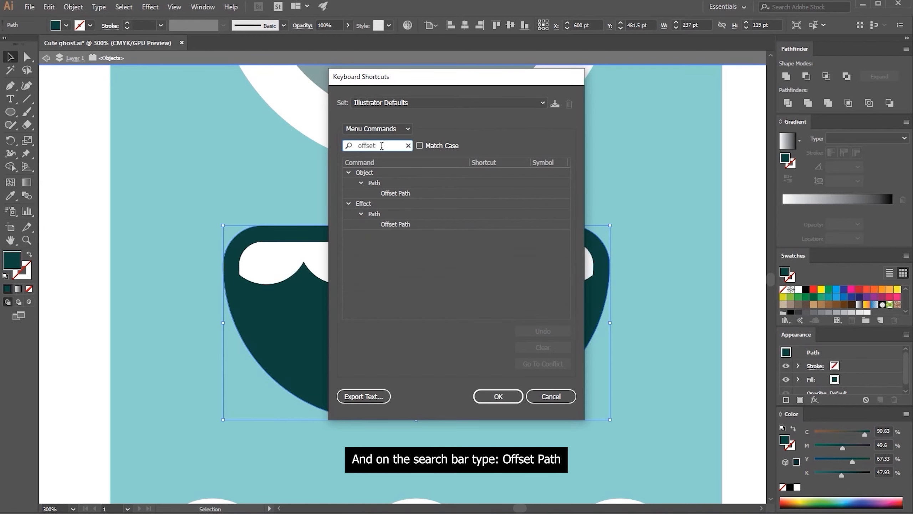
# Assign Ctrl+Q to the Object menu's Offset Path command and save the shortcuts as a keyset named with a first name
pyautogui.click(404, 193)
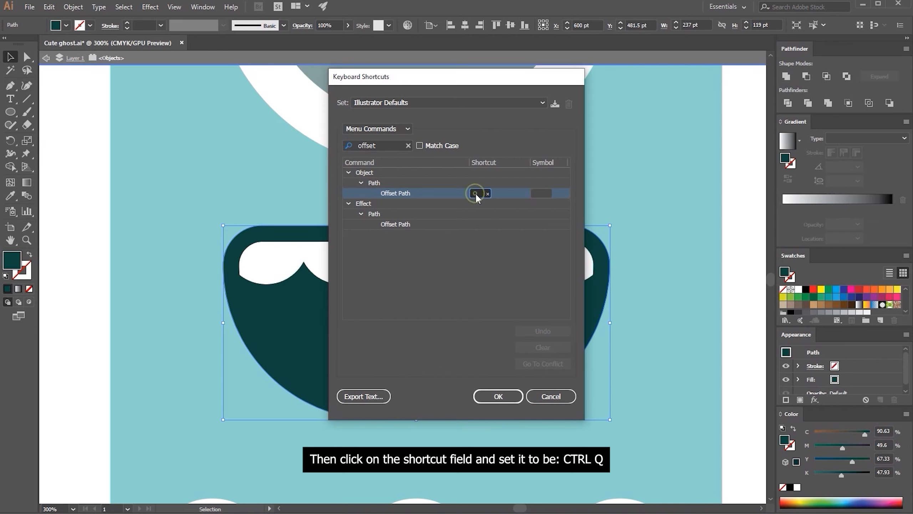
pyautogui.hotkey('ctrl', 'q')
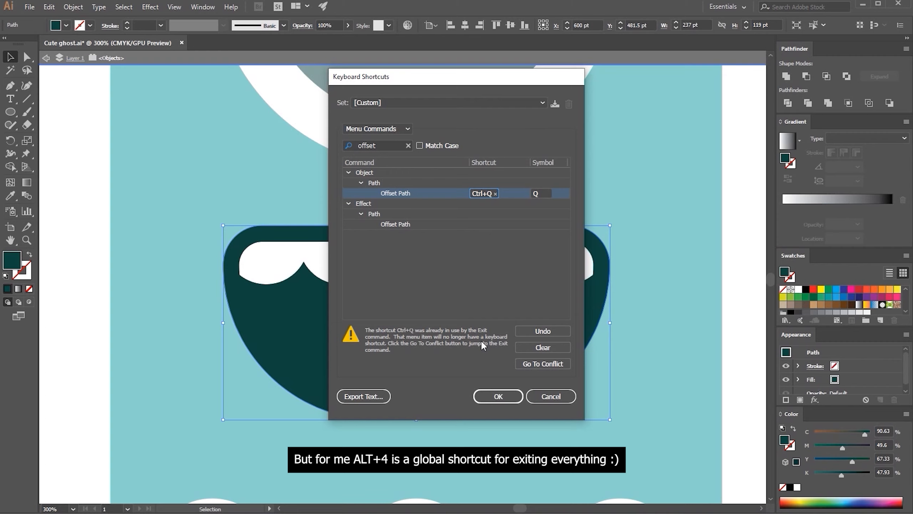
pyautogui.click(499, 393)
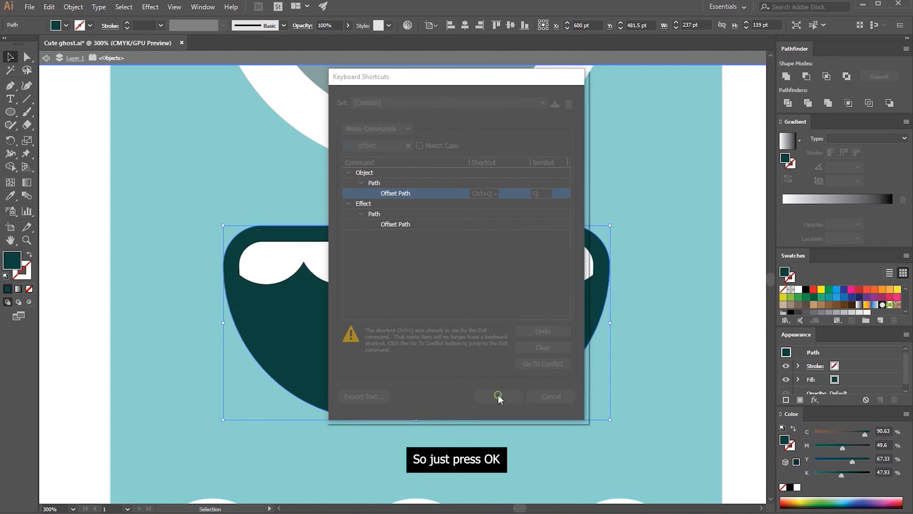
pyautogui.write('Niko')
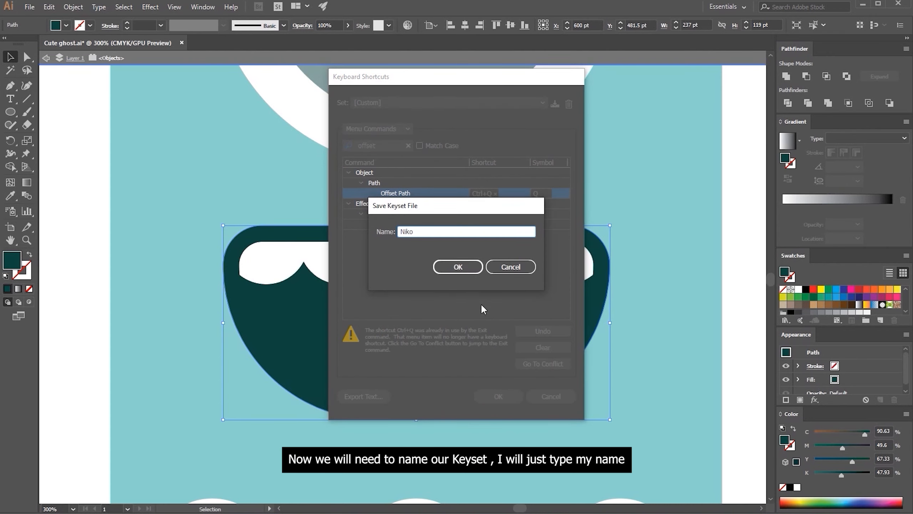
pyautogui.click(464, 268)
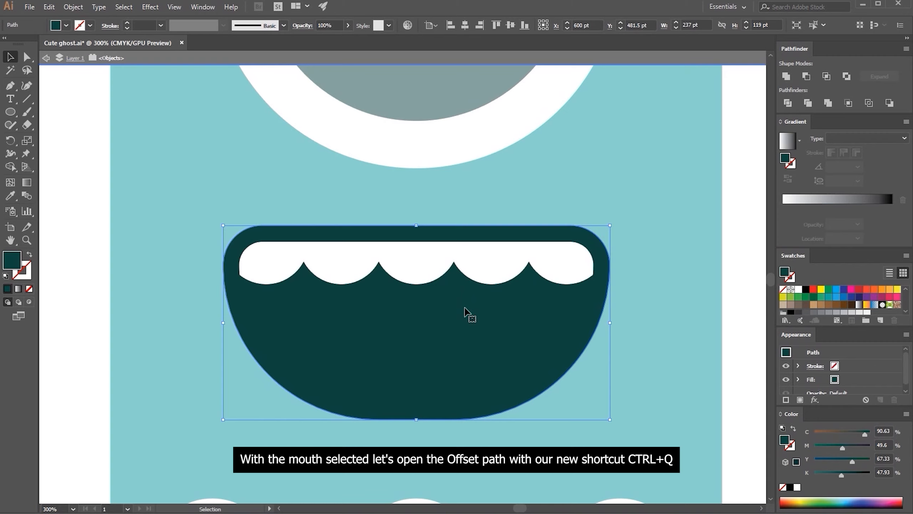
# Offset the dark mouth shape's path by -10 pt with Miter joins
pyautogui.press('ctrl')
pyautogui.hotkey('ctrl', 'q')
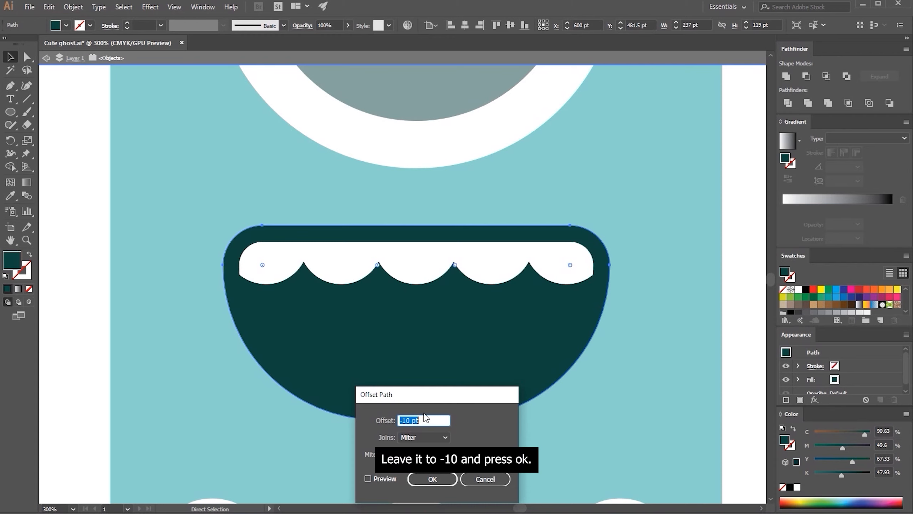
pyautogui.click(431, 478)
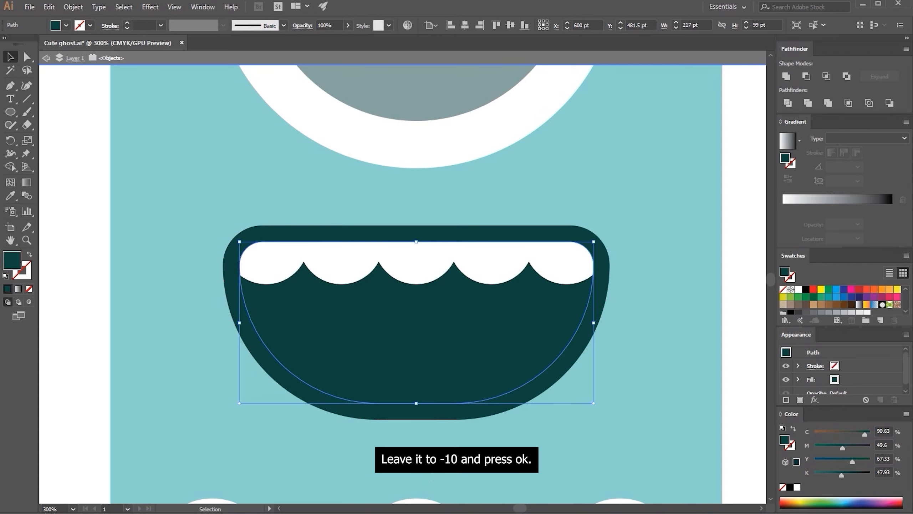
# Draw a wide ellipse over the mouth's lower half and duplicate it horizontally so the two partly overlap, selecting both
pyautogui.click(10, 112)
pyautogui.moveTo(205, 323)
pyautogui.mouseDown()
pyautogui.moveTo(417, 323)
pyautogui.moveTo(435, 446)
pyautogui.moveTo(448, 460)
pyautogui.mouseUp()
pyautogui.press('a')
pyautogui.moveTo(317, 355); pyautogui.dragTo(494, 357)
pyautogui.keyDown('shift'); pyautogui.click(341, 353); pyautogui.keyUp('shift')
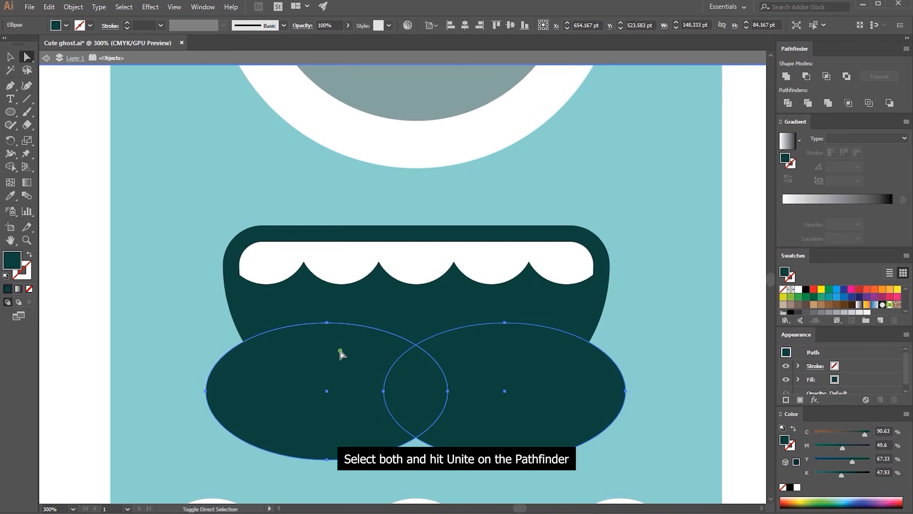
# Unite the two overlapping ellipses, centre the shape horizontally on the mouth, and move it slightly lower
pyautogui.click(785, 76)
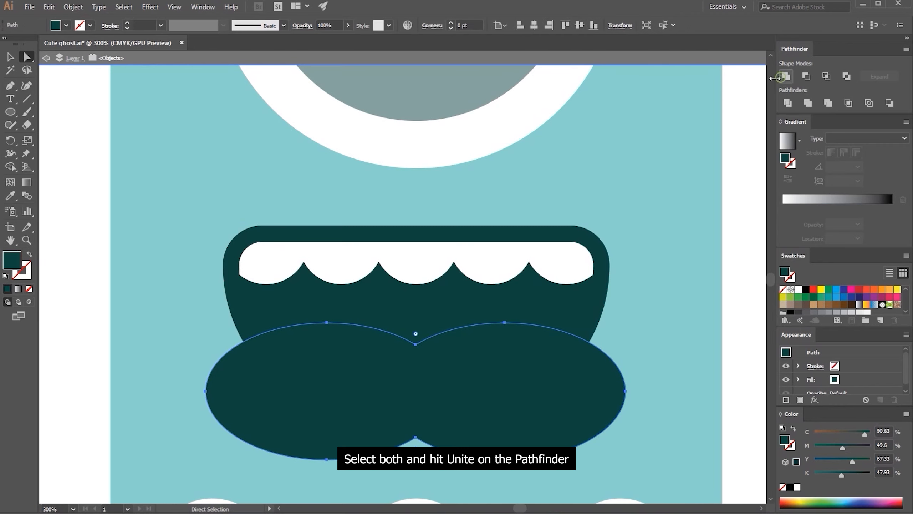
pyautogui.click(534, 26)
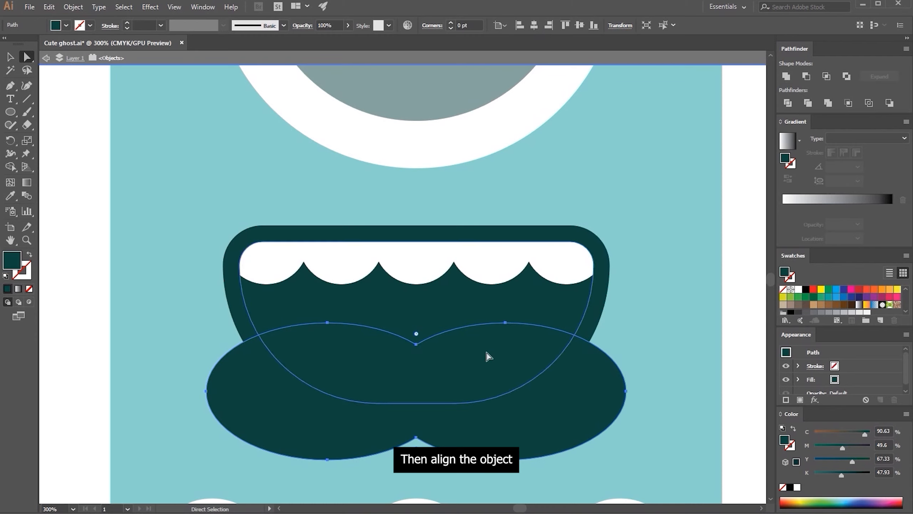
pyautogui.moveTo(473, 389); pyautogui.dragTo(473, 395)
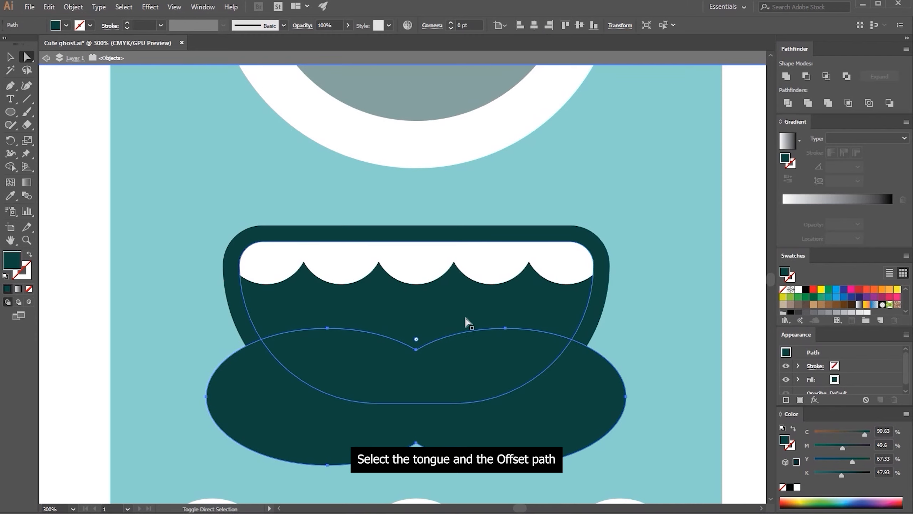
# Intersect the united ellipses with the inner mouth offset to form the tongue, and fill it red (C 15, M 100, Y 90, K 10)
pyautogui.keyDown('shift'); pyautogui.click(467, 321); pyautogui.keyUp('shift')
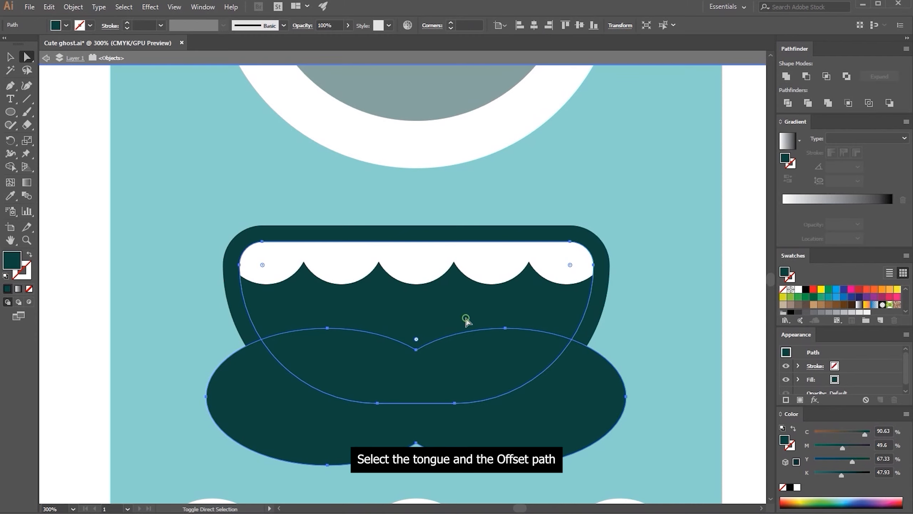
pyautogui.click(827, 76)
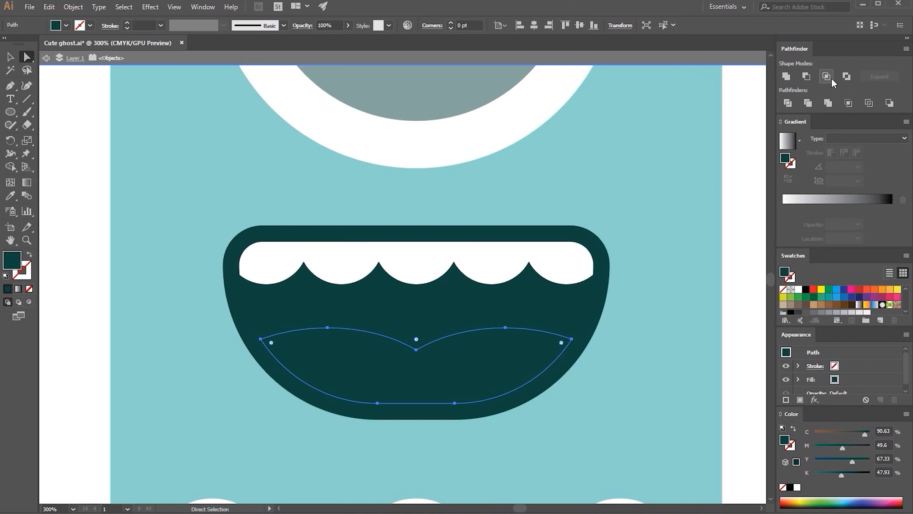
pyautogui.click(859, 290)
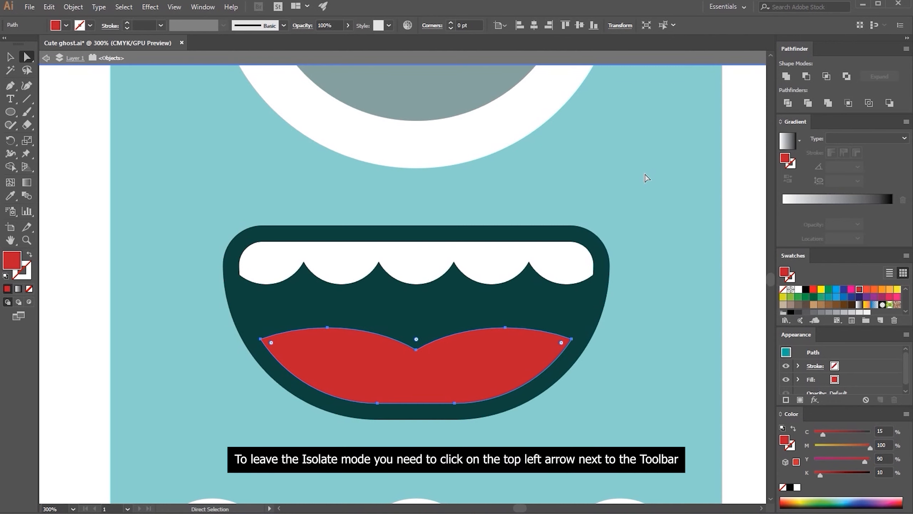
# Exit isolation mode completely and save the document
pyautogui.click(46, 58)
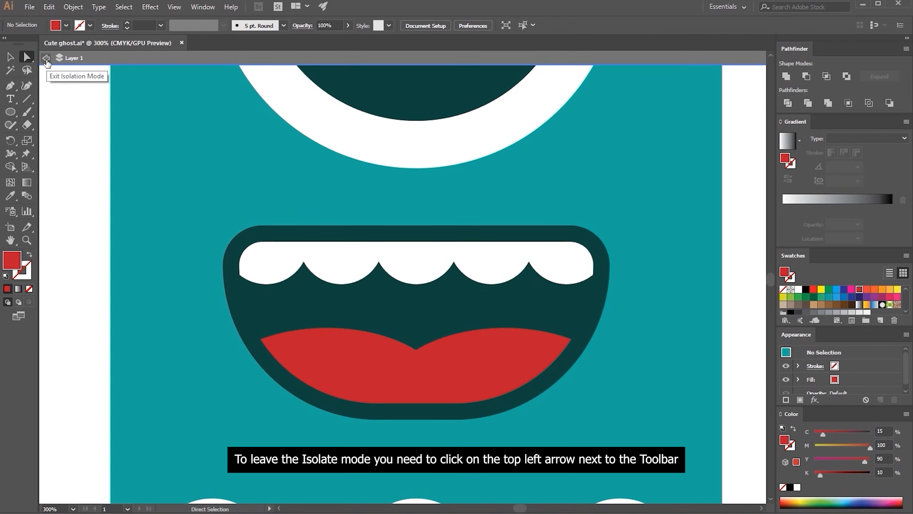
pyautogui.click(46, 58)
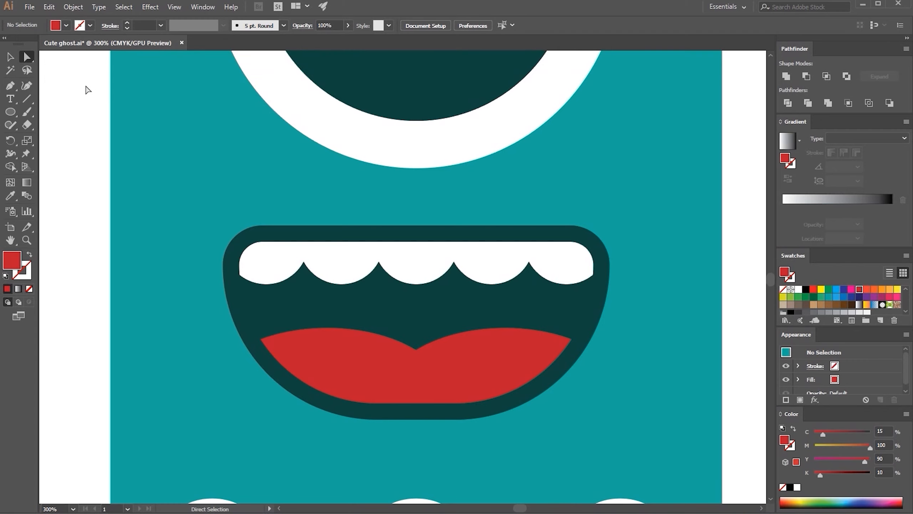
pyautogui.hotkey('ctrl', 's')
# Draw a rectangle about 253 by 87 pt beside the ghost for the hand, using the body's teal fill
pyautogui.press('v')
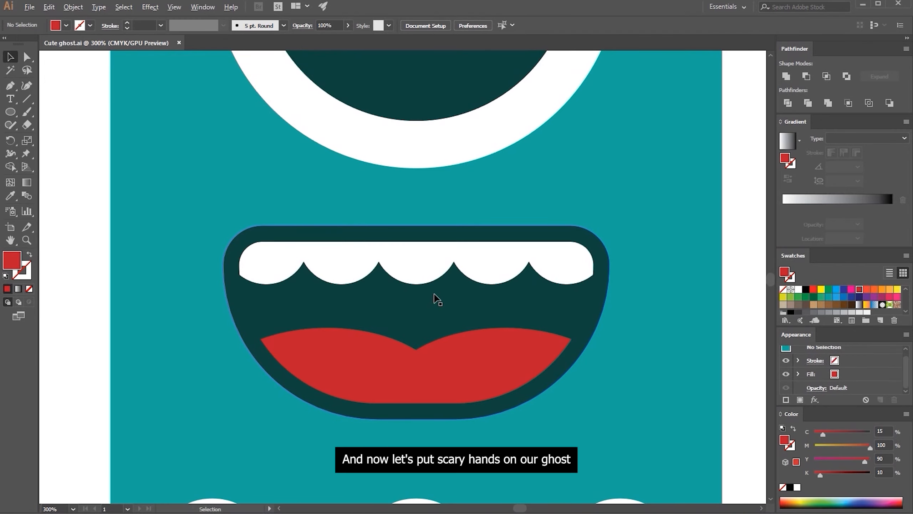
pyautogui.hotkey('ctrl', '1')
pyautogui.moveTo(429, 304); pyautogui.dragTo(406, 332)
pyautogui.click(402, 356)
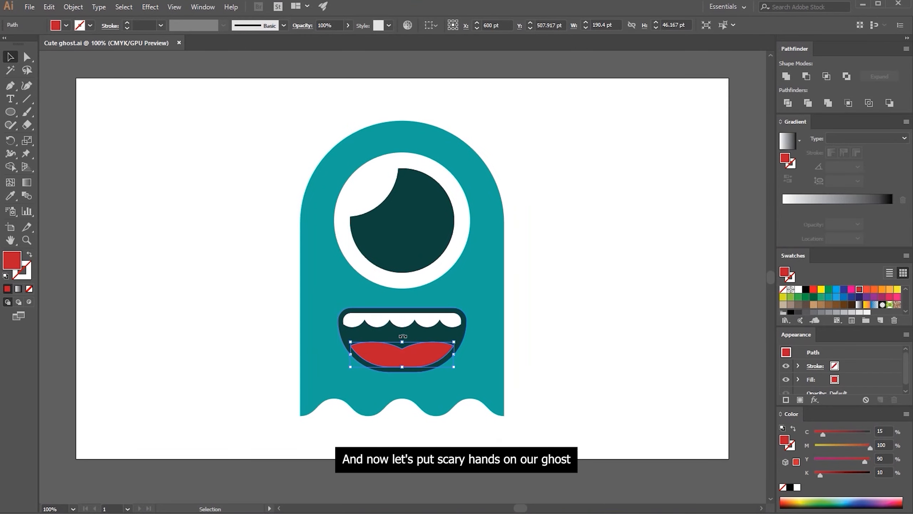
pyautogui.click(334, 279)
pyautogui.click(11, 111)
pyautogui.moveTo(14, 111); pyautogui.dragTo(47, 111)
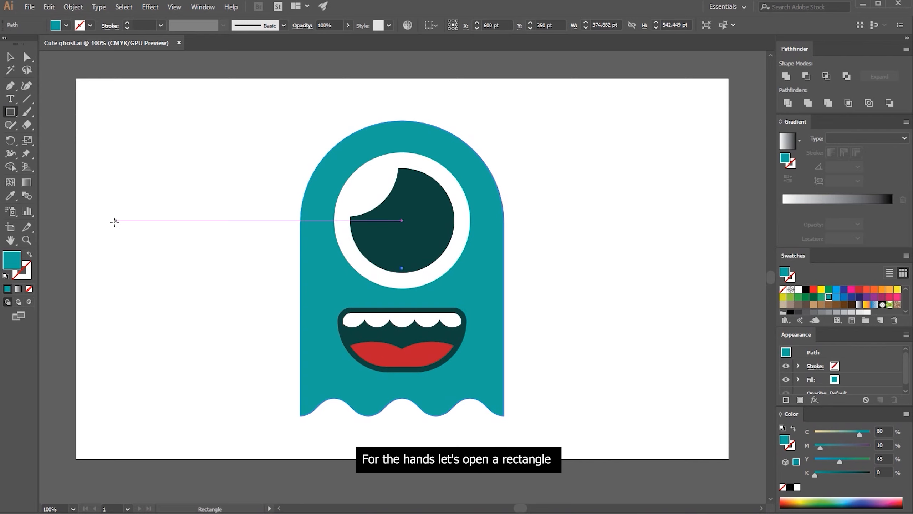
pyautogui.moveTo(132, 215); pyautogui.dragTo(269, 262)
# Draw a finger rectangle about 78 by 23.5 pt protruding from the hand's upper outer corner and copy it to the lower corner
pyautogui.scroll(2, 118, 224)
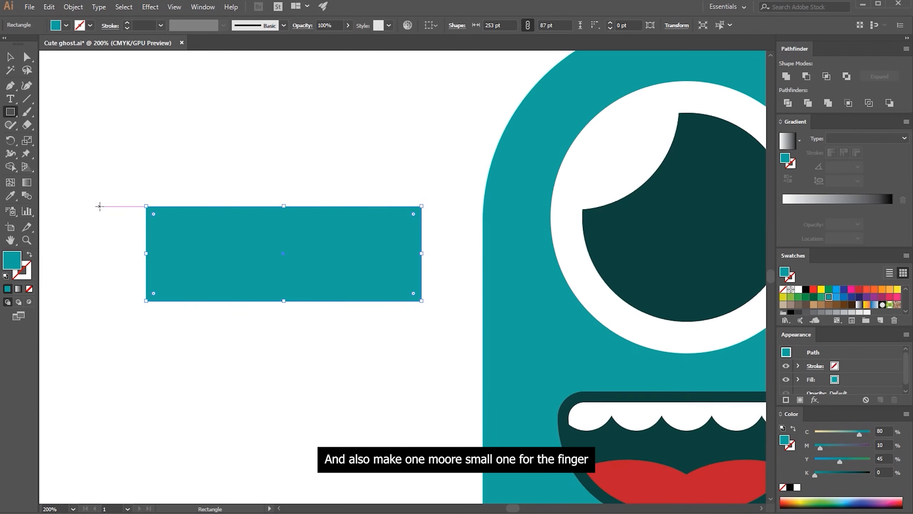
pyautogui.moveTo(99, 206); pyautogui.dragTo(185, 232)
pyautogui.press('v')
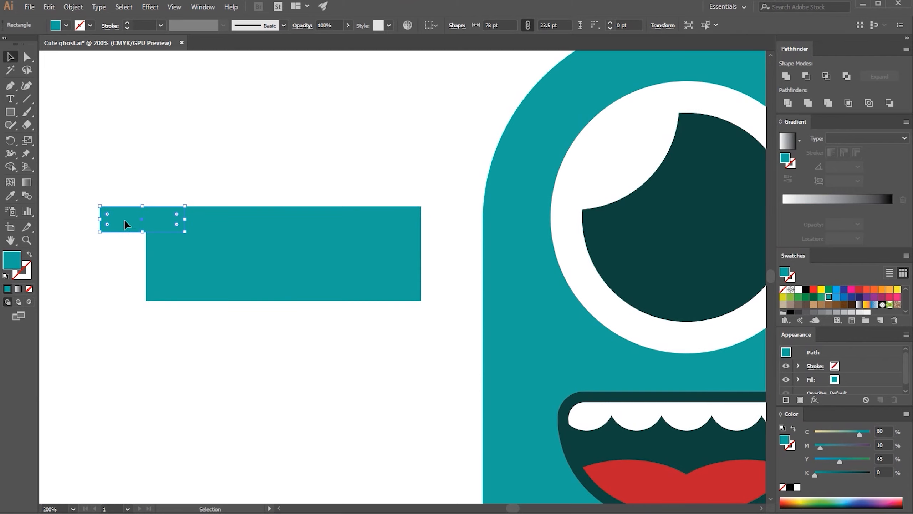
pyautogui.moveTo(124, 221); pyautogui.dragTo(154, 230)
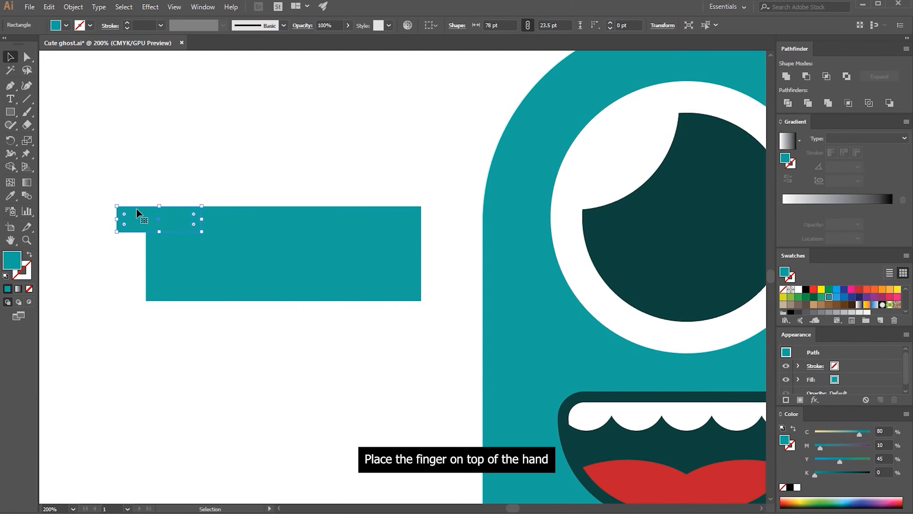
pyautogui.moveTo(130, 214); pyautogui.dragTo(149, 290)
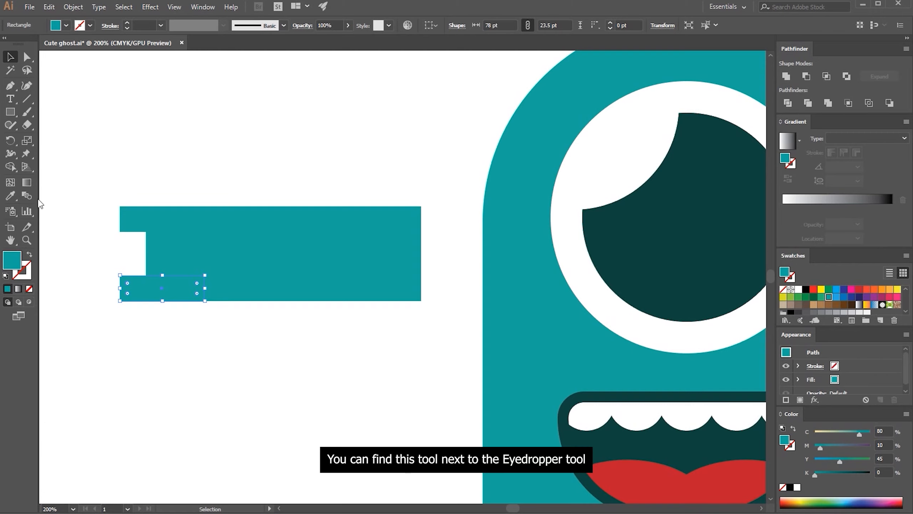
# Set the Blend tool's spacing to Specified Steps with 1 step and blend the upper finger with the lower one
pyautogui.click(26, 195)
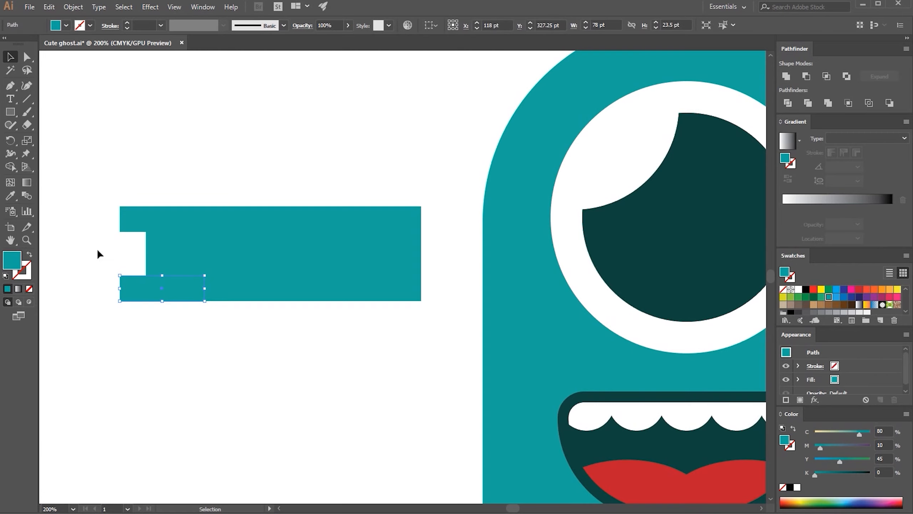
pyautogui.doubleClick(30, 196)
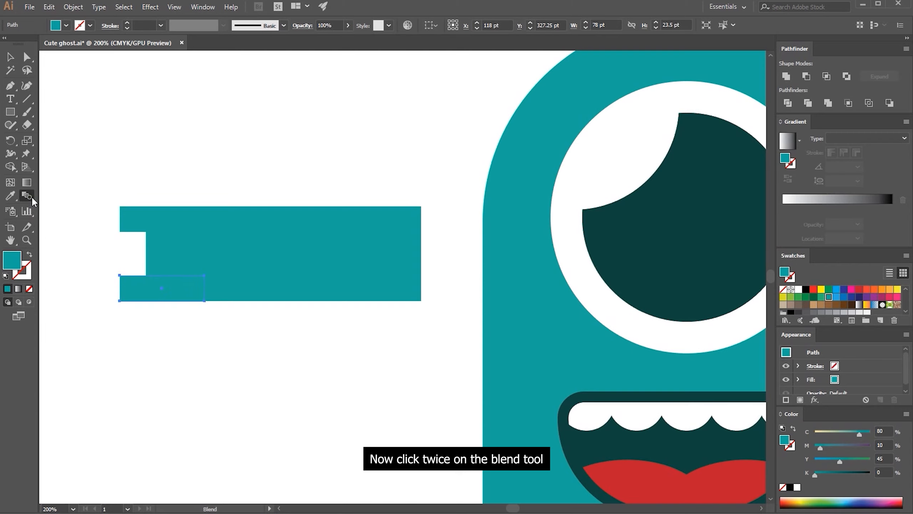
pyautogui.click(184, 346)
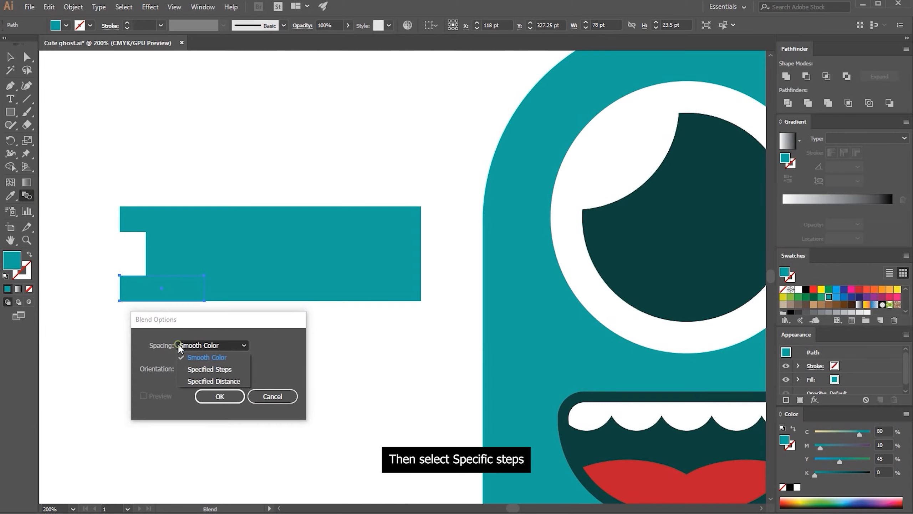
pyautogui.click(193, 368)
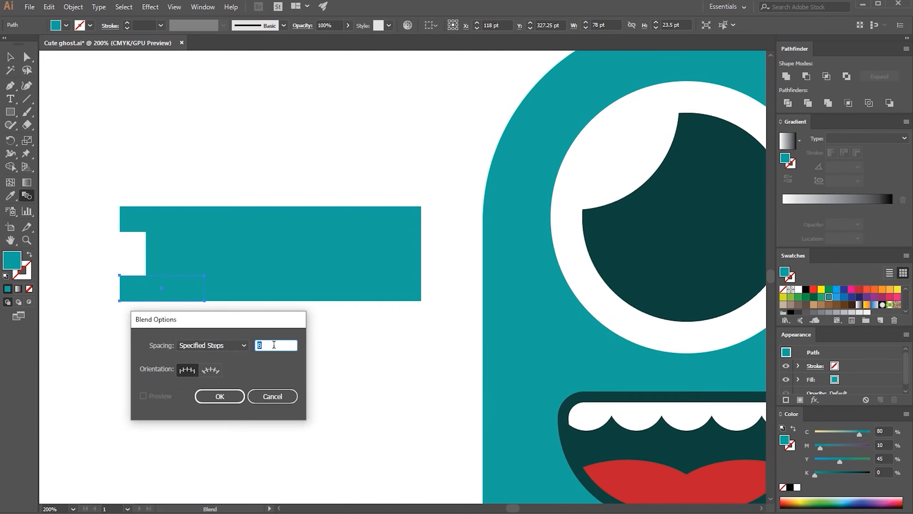
pyautogui.write('1')
pyautogui.click(220, 396)
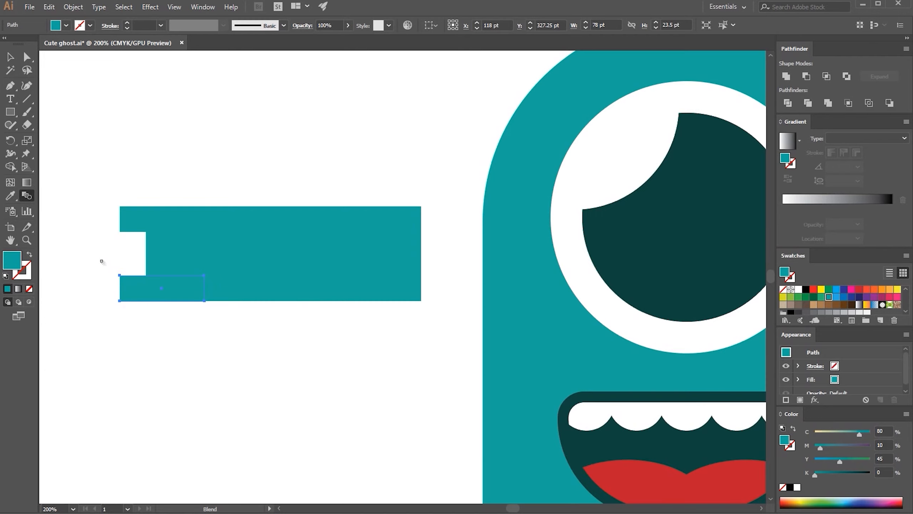
pyautogui.click(125, 219)
pyautogui.click(128, 288)
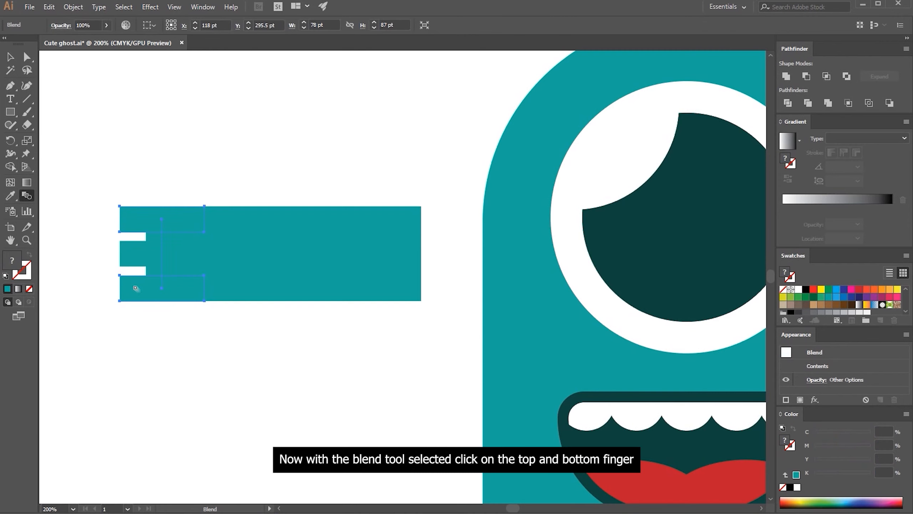
# Expand the finger blend with Object and Fill enabled, ungroup the resulting fingers, and deselect them
pyautogui.click(72, 7)
pyautogui.click(86, 125)
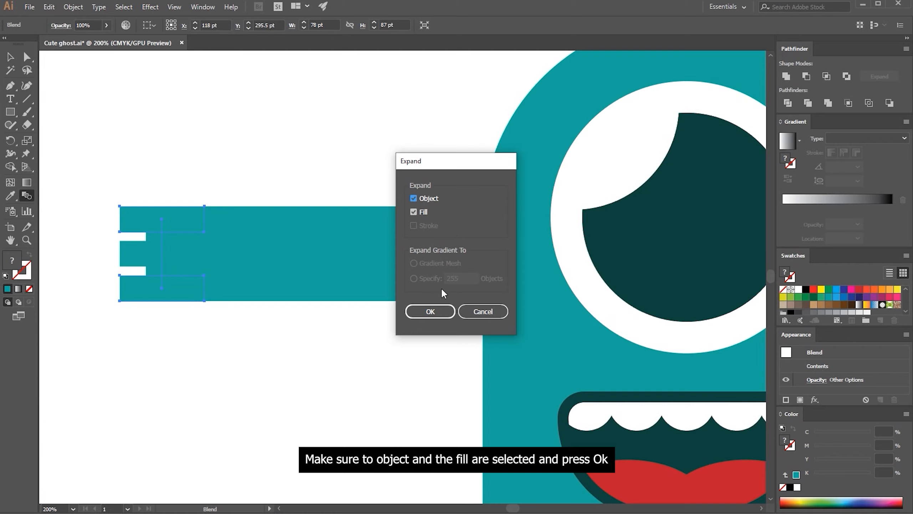
pyautogui.click(444, 311)
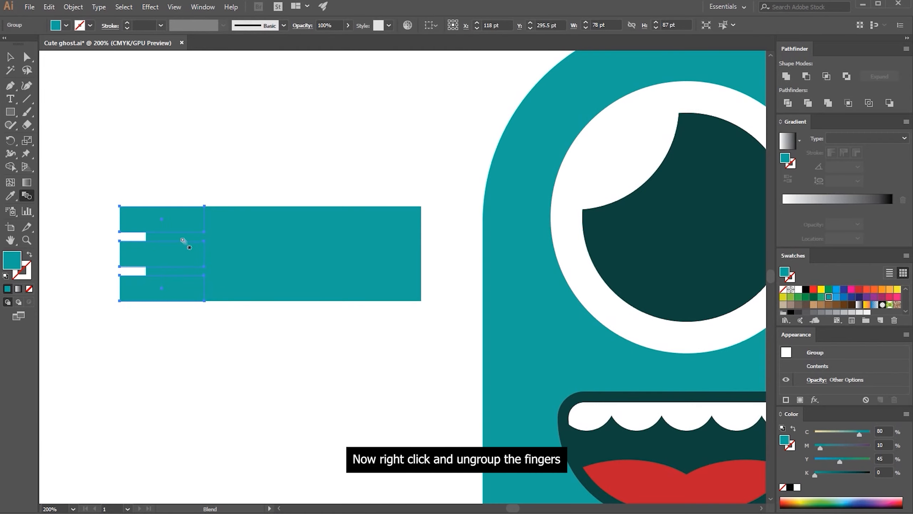
pyautogui.rightClick(143, 229)
pyautogui.click(162, 311)
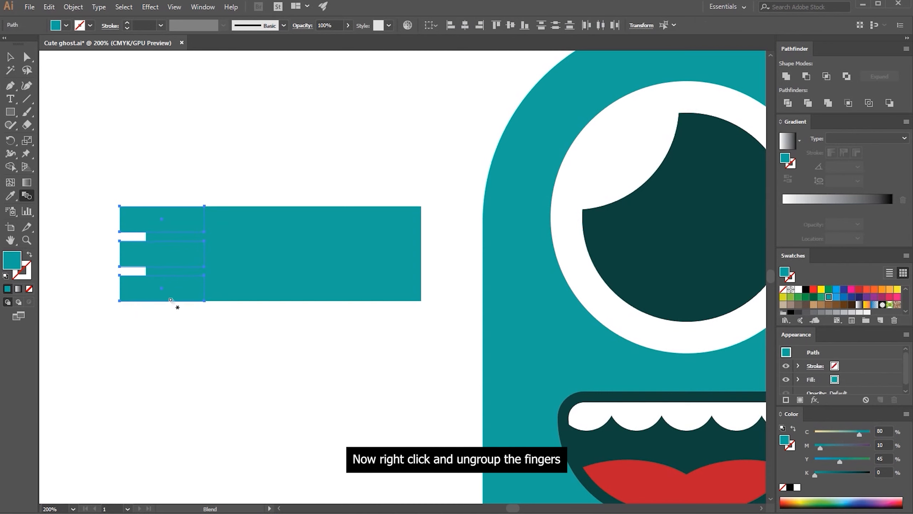
pyautogui.press('v')
pyautogui.click(103, 198)
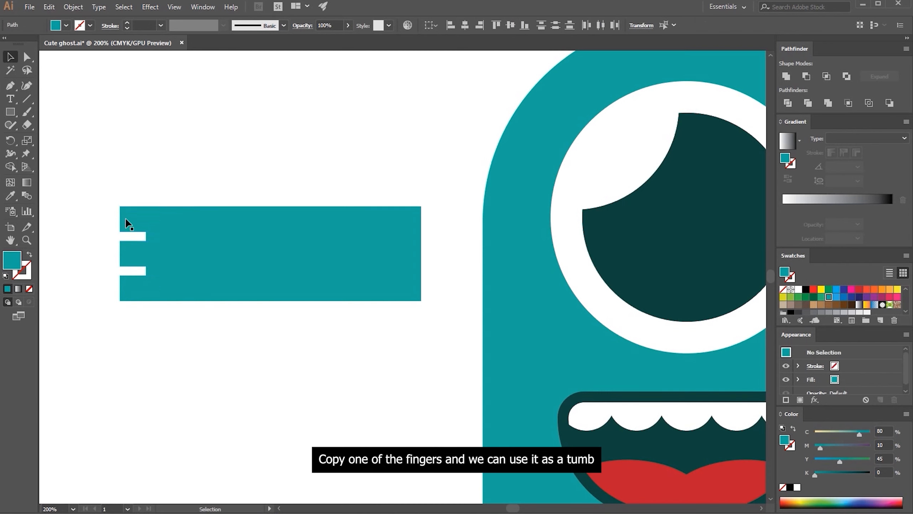
# Copy the top finger below the hand, rotate it diagonally, and place it overlapping the hand's lower edge as a thumb
pyautogui.click(135, 220)
pyautogui.keyDown('alt'); pyautogui.moveTo(136, 220); pyautogui.dragTo(156, 319); pyautogui.keyUp('alt')
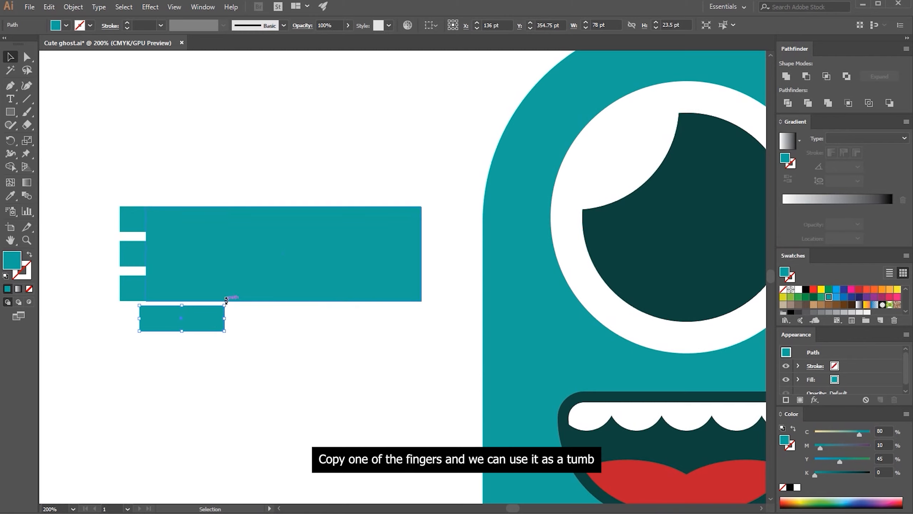
pyautogui.moveTo(235, 307); pyautogui.dragTo(207, 270)
pyautogui.moveTo(186, 317); pyautogui.dragTo(186, 302)
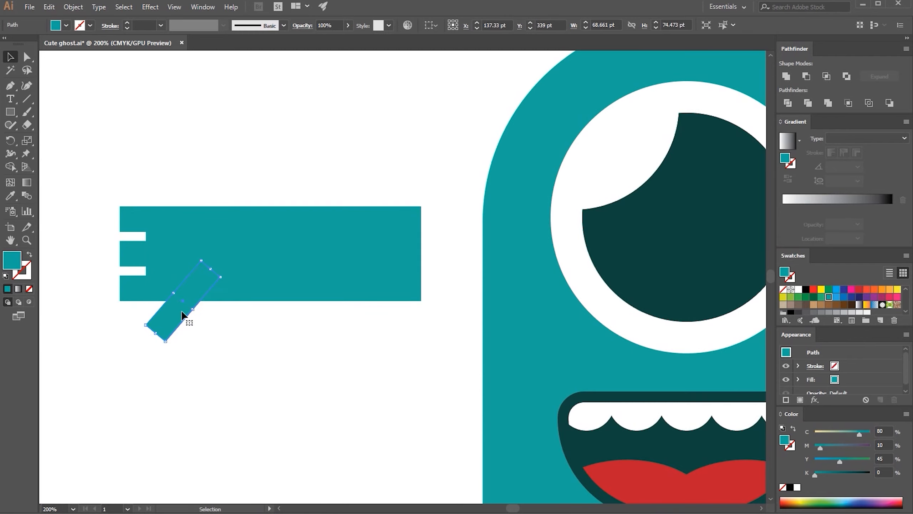
# Unite the arm, fingers and thumb, and warp the shape with a horizontal Arc at 50% bend and -50% horizontal distortion
pyautogui.moveTo(148, 353); pyautogui.dragTo(279, 199)
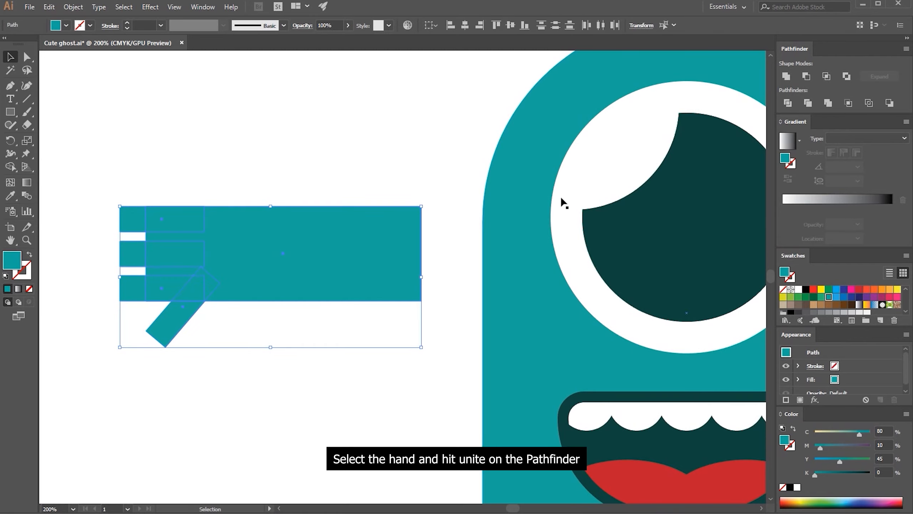
pyautogui.click(786, 76)
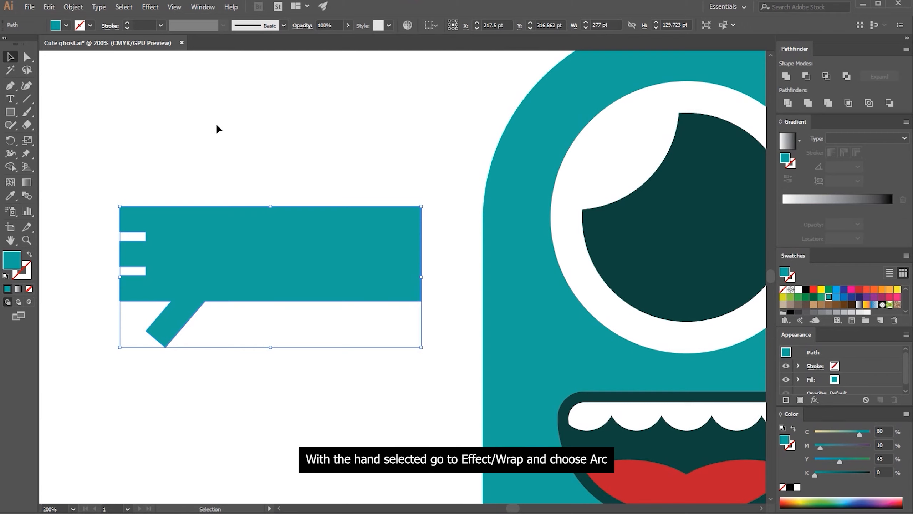
pyautogui.click(151, 7)
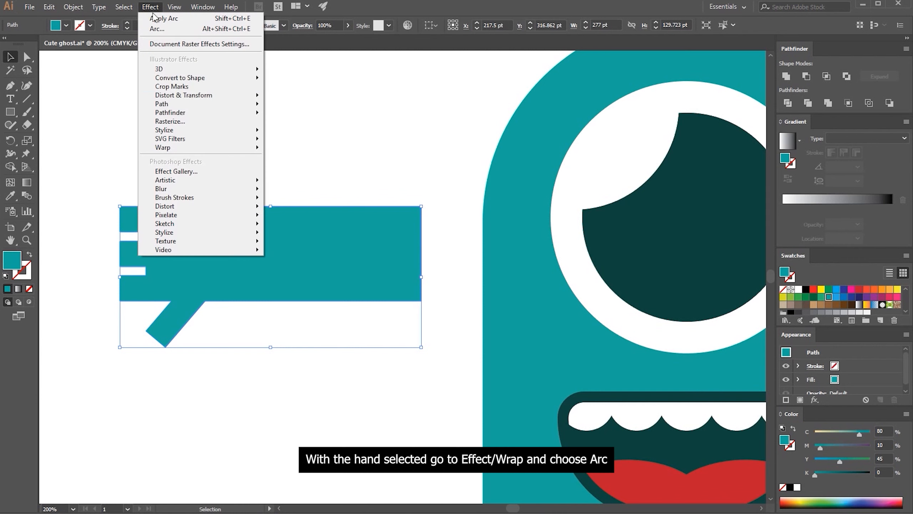
pyautogui.moveTo(185, 151)
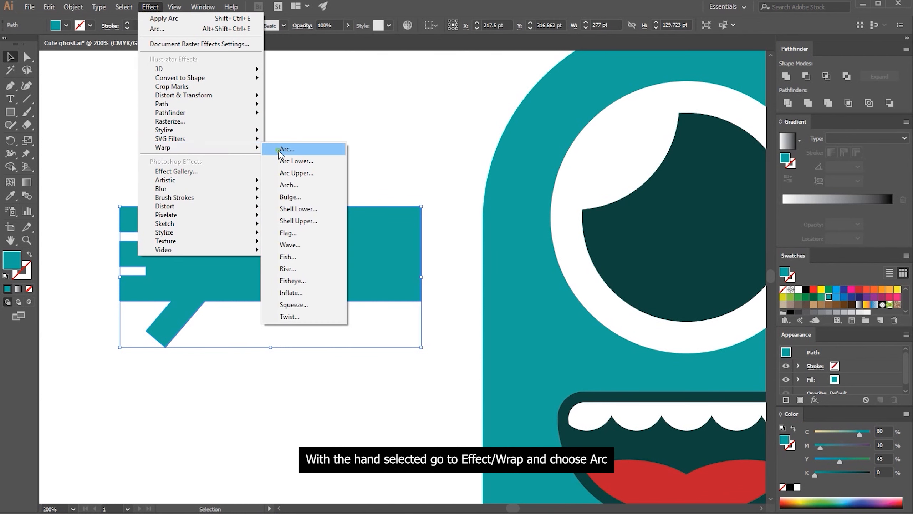
pyautogui.click(280, 151)
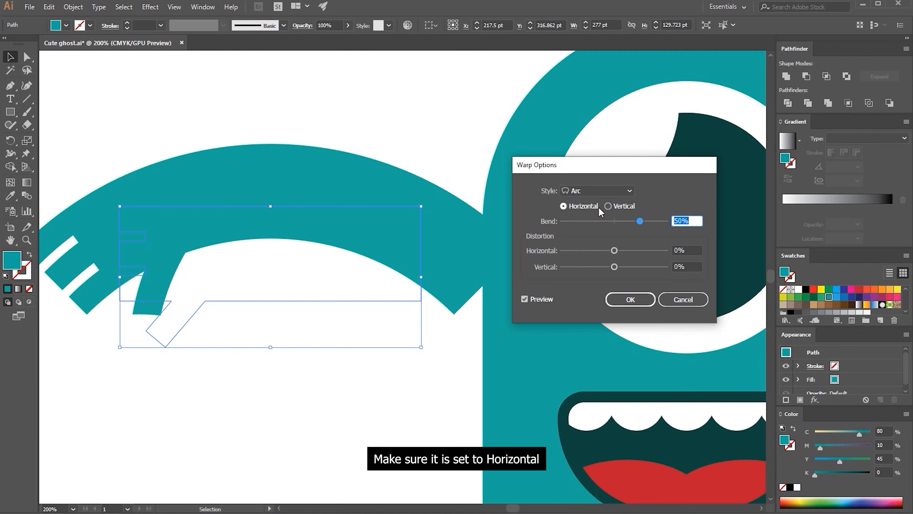
pyautogui.click(608, 206)
pyautogui.click(586, 207)
pyautogui.click(689, 250)
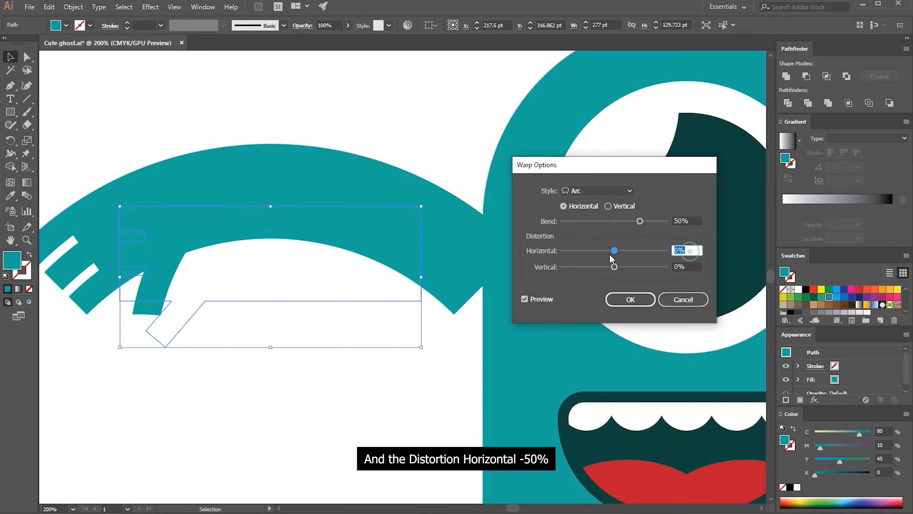
pyautogui.moveTo(614, 251); pyautogui.dragTo(588, 252)
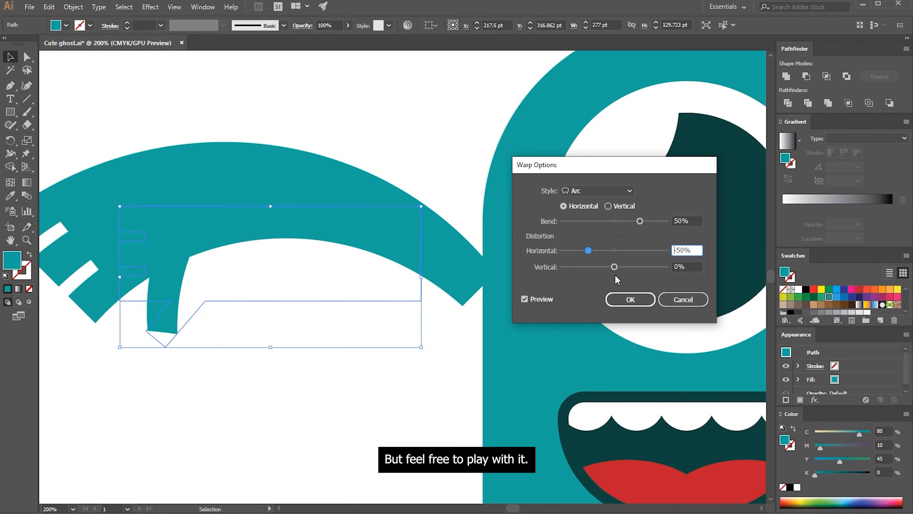
pyautogui.click(630, 300)
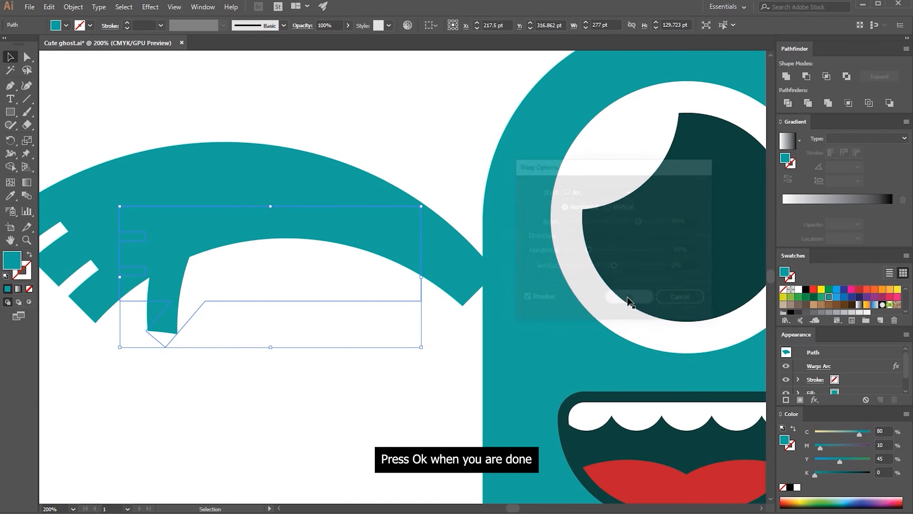
# Expand the appearance of the warped arm into an editable path
pyautogui.click(73, 7)
pyautogui.click(119, 134)
pyautogui.moveTo(220, 158); pyautogui.dragTo(286, 137)
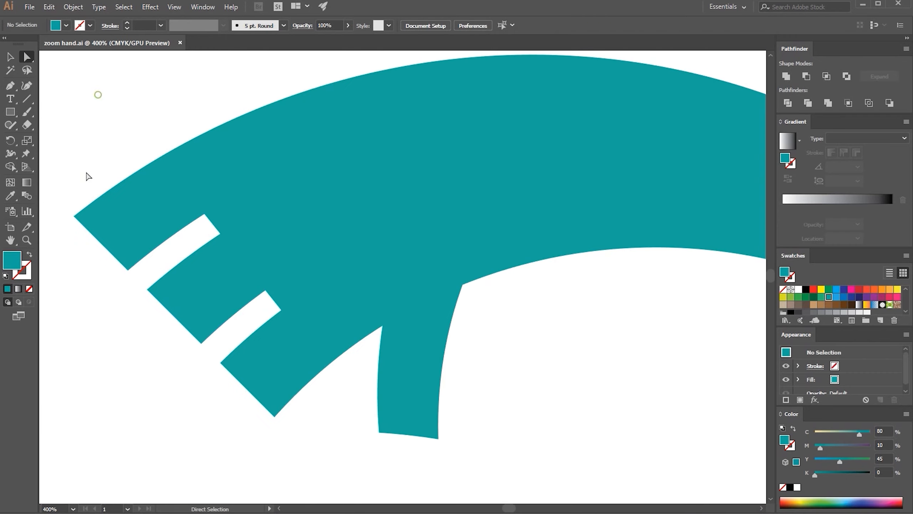
# Round the uppermost fingertip fully and round both inner corners of the gap beneath it to about 5.8 pt
pyautogui.moveTo(61, 195); pyautogui.dragTo(121, 146)
pyautogui.click(106, 97)
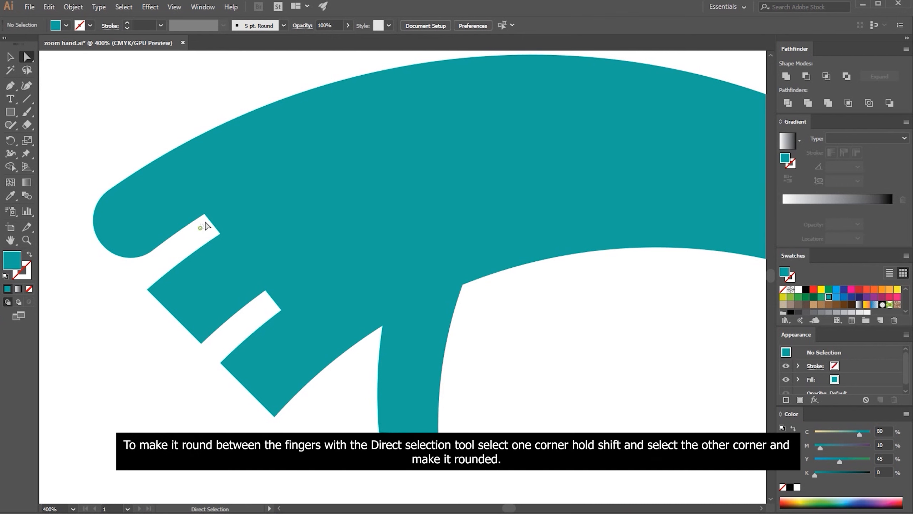
pyautogui.click(212, 211)
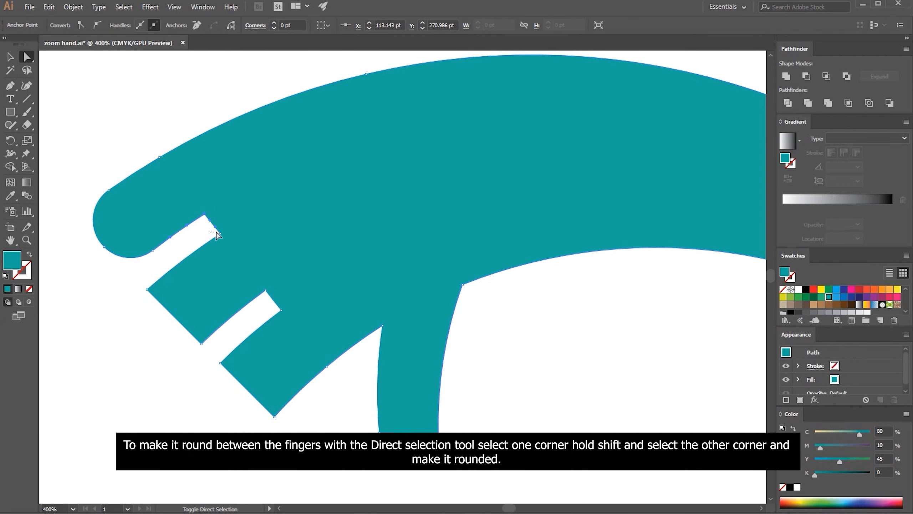
pyautogui.keyDown('shift'); pyautogui.click(220, 233); pyautogui.keyUp('shift')
pyautogui.moveTo(210, 234); pyautogui.dragTo(203, 225)
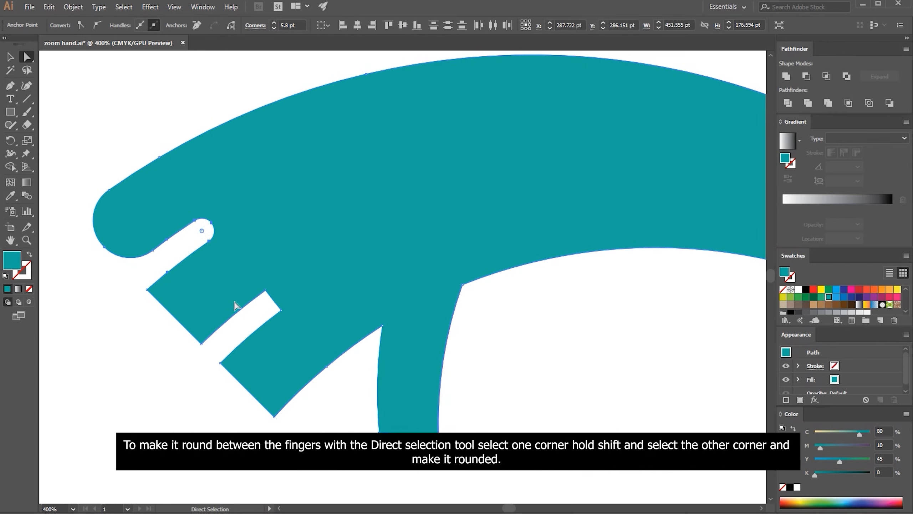
# Round the inner end of the second finger gap and the notch between the lowest finger and the thumb
pyautogui.click(262, 306)
pyautogui.moveTo(262, 306)
pyautogui.mouseDown()
pyautogui.moveTo(272, 286)
pyautogui.moveTo(287, 316)
pyautogui.moveTo(277, 302)
pyautogui.mouseUp()
pyautogui.click(368, 350)
pyautogui.click(382, 326)
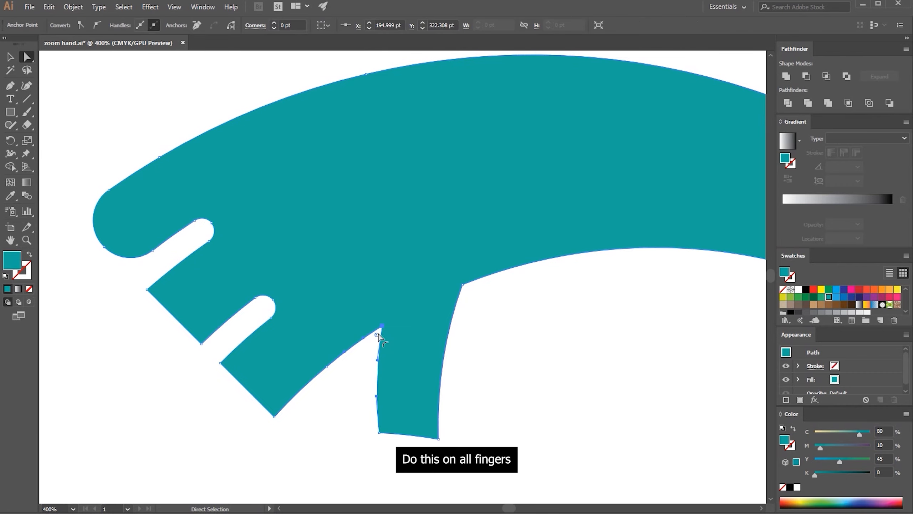
pyautogui.moveTo(378, 335); pyautogui.dragTo(368, 356)
# Round the lowest fingertip to about 16.9 pt and fully round the middle fingertip and the thumb's tip
pyautogui.click(220, 349)
pyautogui.moveTo(218, 350); pyautogui.dragTo(269, 361)
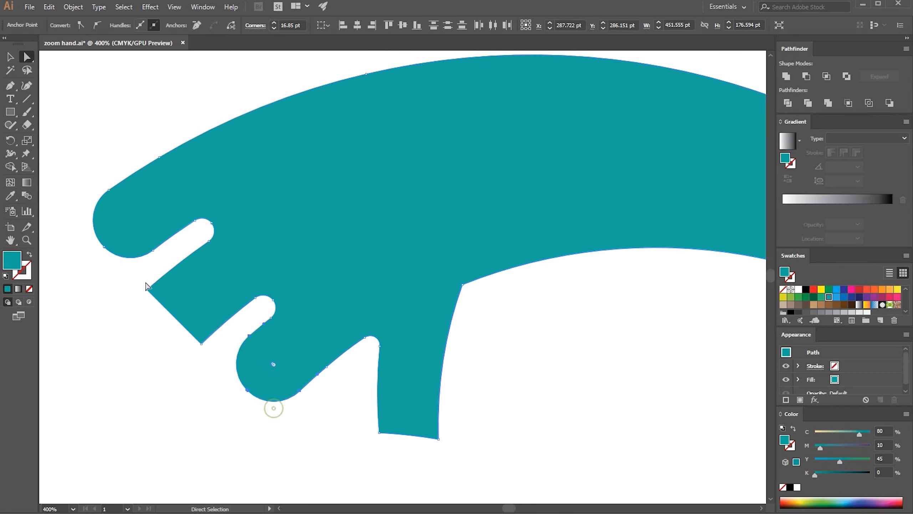
pyautogui.moveTo(139, 275); pyautogui.dragTo(232, 248)
pyautogui.moveTo(354, 402); pyautogui.dragTo(462, 466)
pyautogui.moveTo(387, 427); pyautogui.dragTo(402, 383)
pyautogui.click(467, 393)
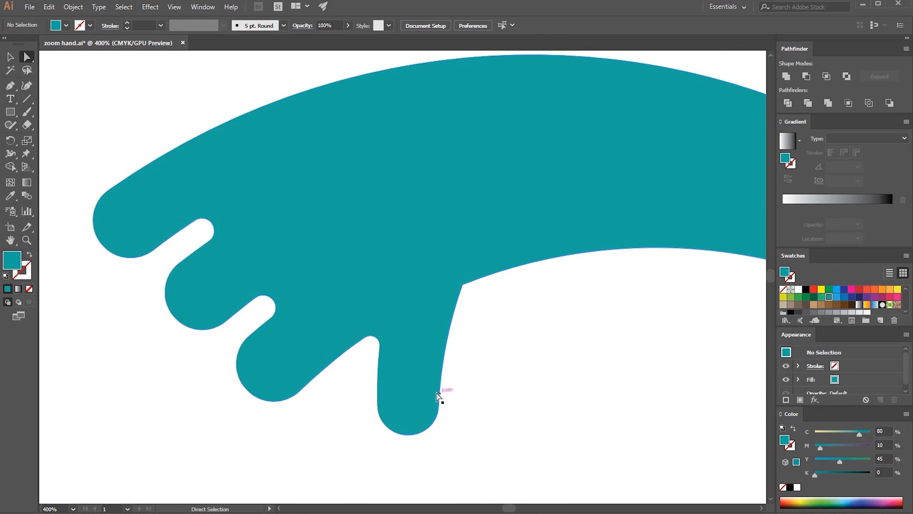
# Rotate the arm so its fingers point upward and place it on the ghost's right side, overlapping the body and eye
pyautogui.hotkey('ctrl', 'a')
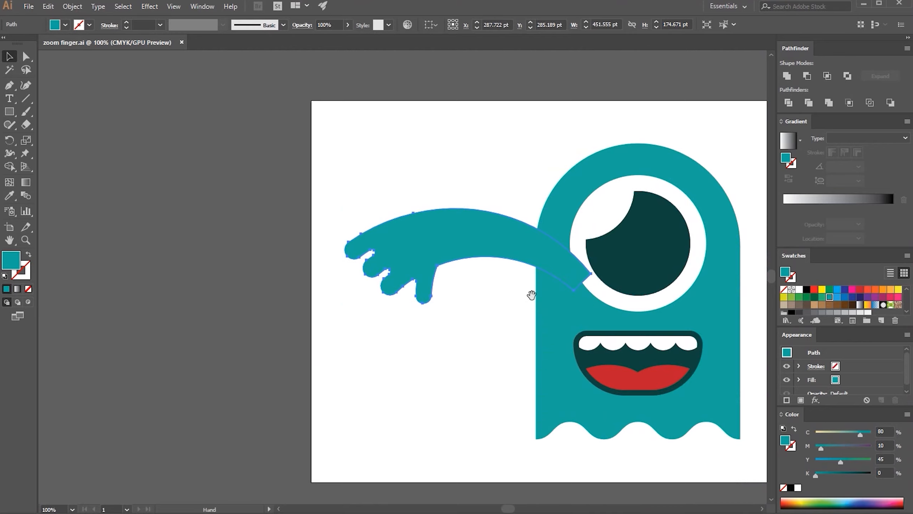
pyautogui.moveTo(530, 296); pyautogui.dragTo(310, 280)
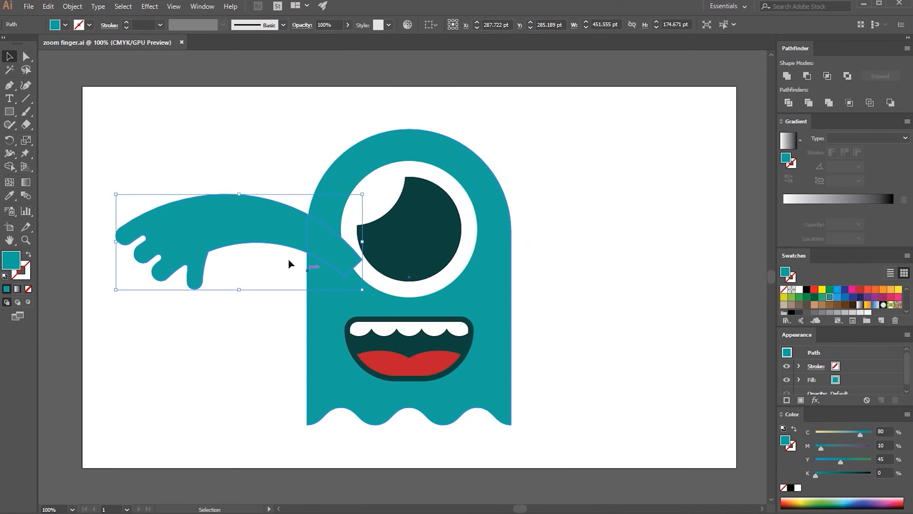
pyautogui.click(169, 164)
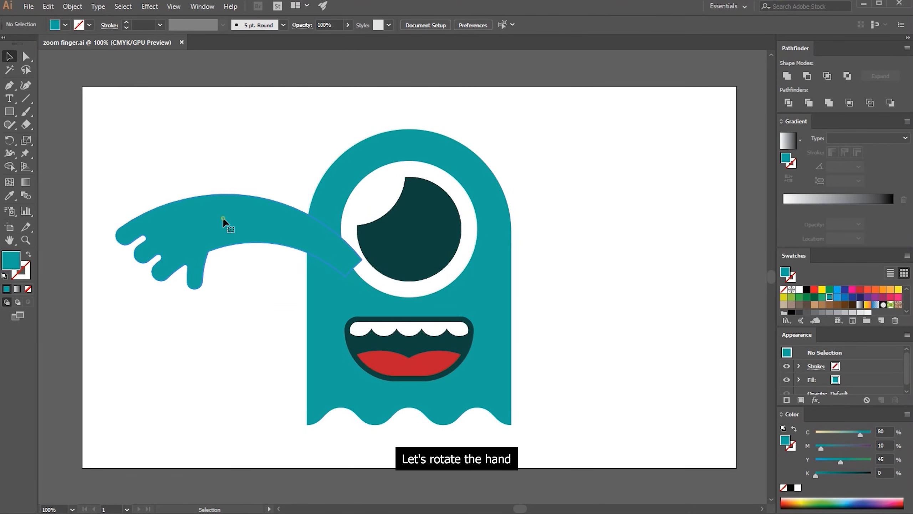
pyautogui.click(224, 218)
pyautogui.moveTo(244, 189); pyautogui.dragTo(556, 245)
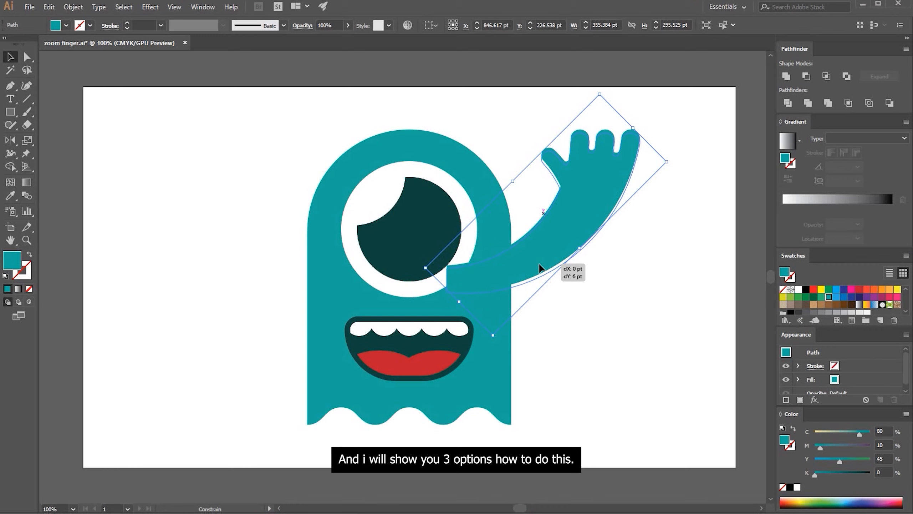
pyautogui.moveTo(540, 265); pyautogui.dragTo(549, 268)
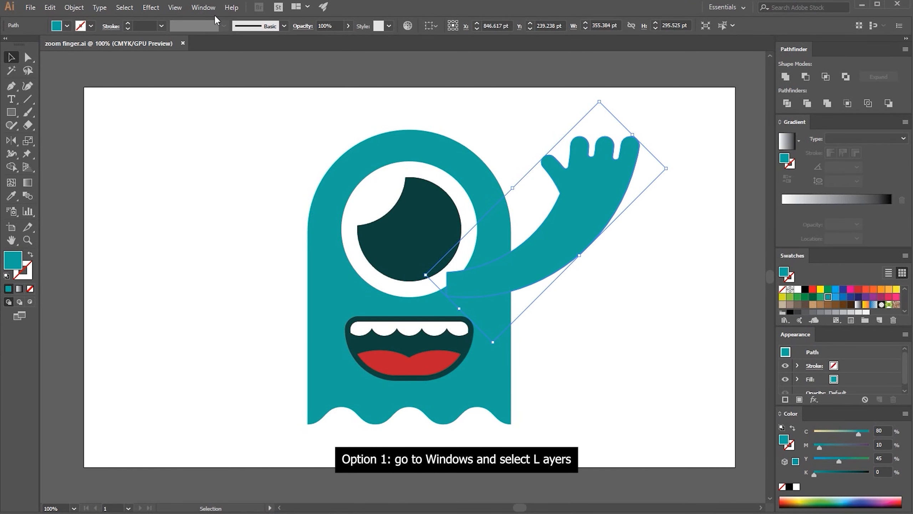
# Try placing the arm behind the ghost by moving its path below the body path in the layer stack
pyautogui.click(203, 7)
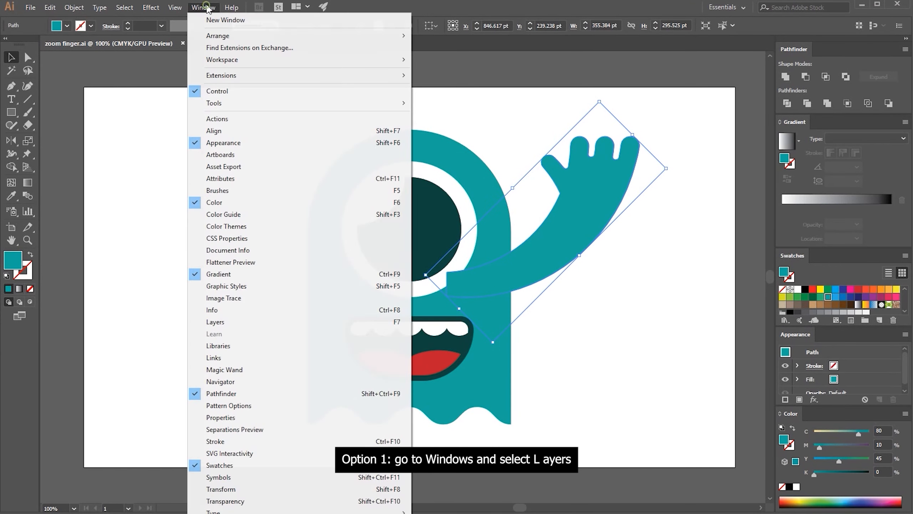
pyautogui.click(258, 321)
pyautogui.moveTo(382, 72); pyautogui.dragTo(615, 162)
pyautogui.click(606, 190)
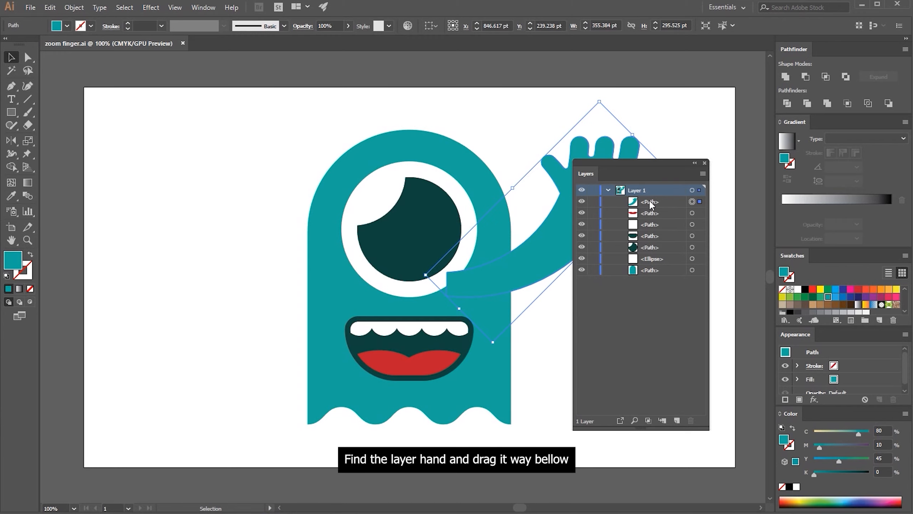
pyautogui.moveTo(638, 202); pyautogui.dragTo(634, 272)
pyautogui.moveTo(640, 163); pyautogui.dragTo(835, 508)
pyautogui.click(801, 502)
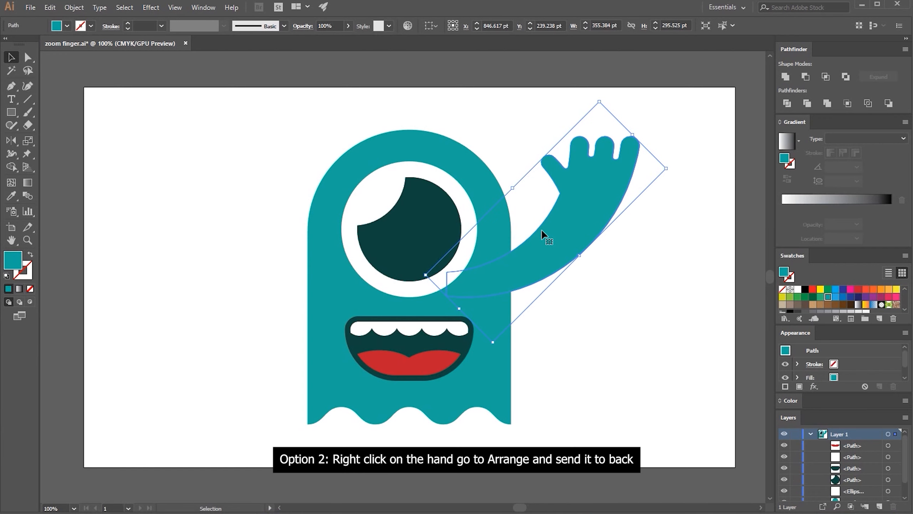
pyautogui.hotkey('ctrl', 'z')
# Send the arm to the back through the Arrange options and undo the reordering
pyautogui.rightClick(567, 220)
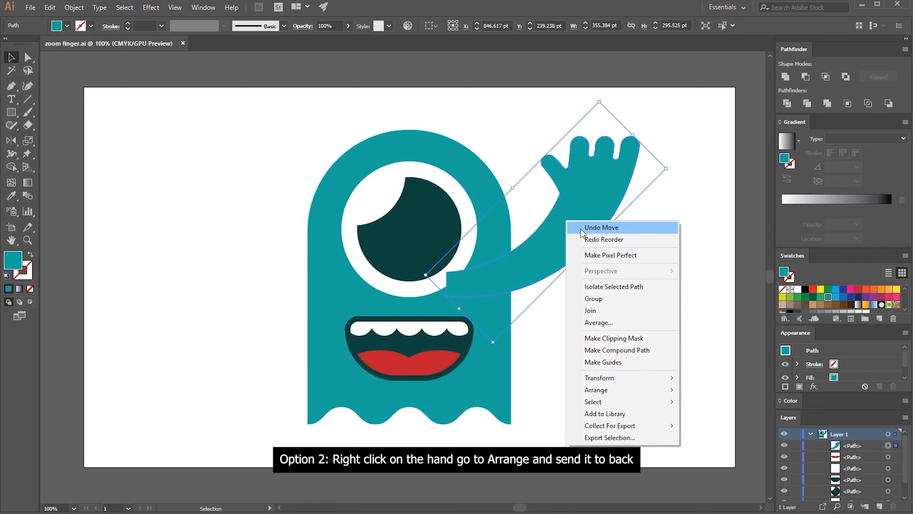
pyautogui.moveTo(626, 389)
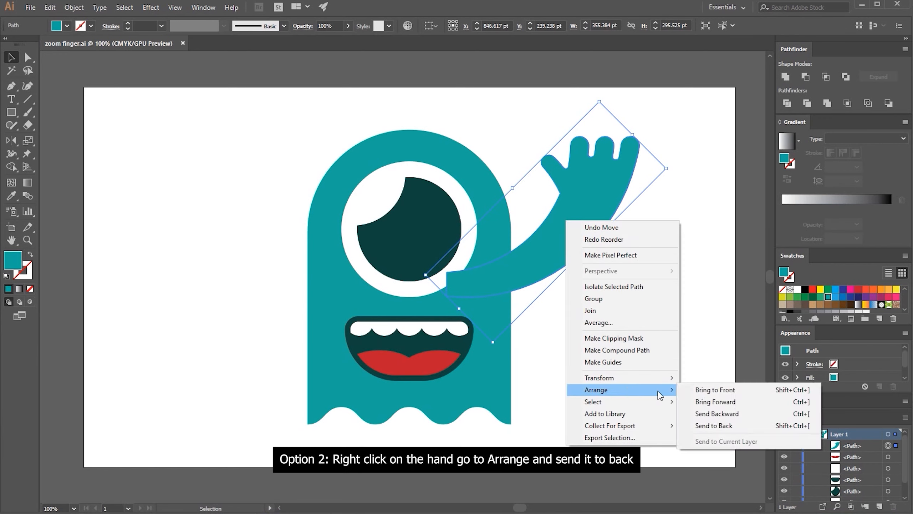
pyautogui.click(703, 426)
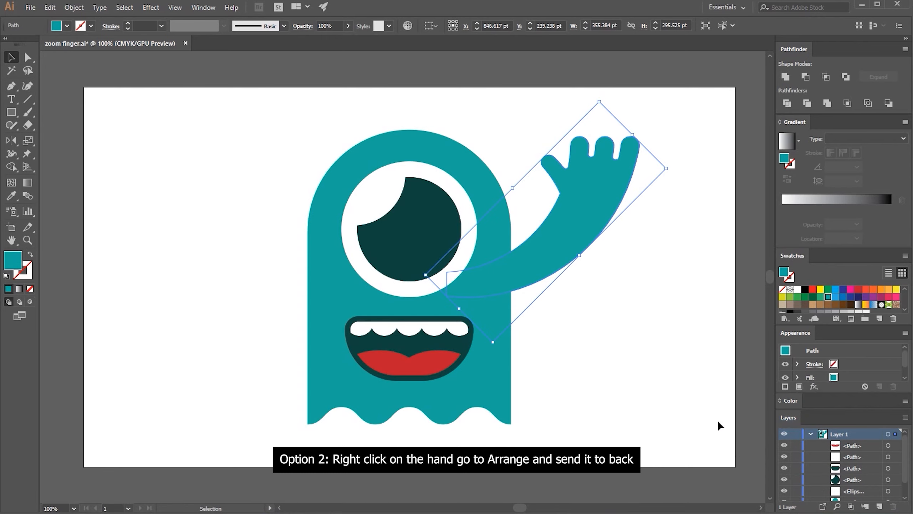
pyautogui.click(671, 352)
pyautogui.hotkey('ctrl', 'z')
# Send the arm to the back, bring it to the front, and return it to the back
pyautogui.press('ctrl')
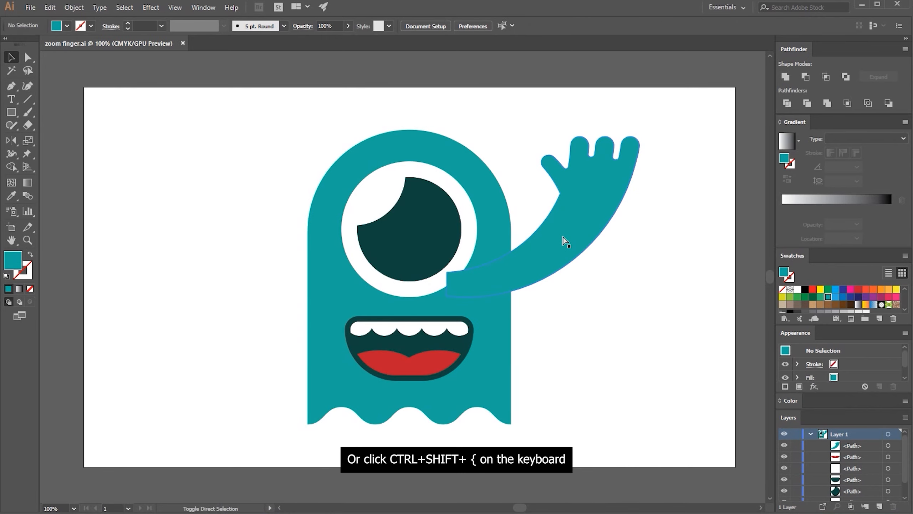
pyautogui.hotkey('ctrl', 'shift', '[')
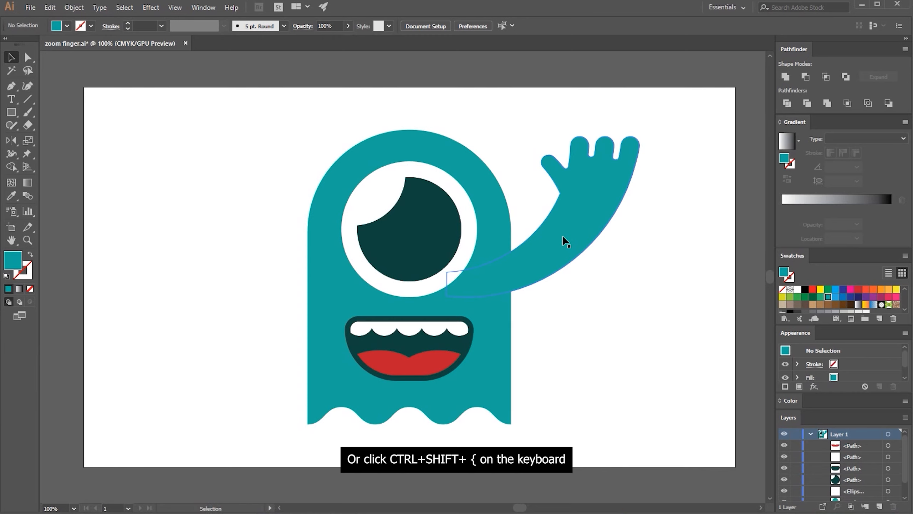
pyautogui.click(577, 253)
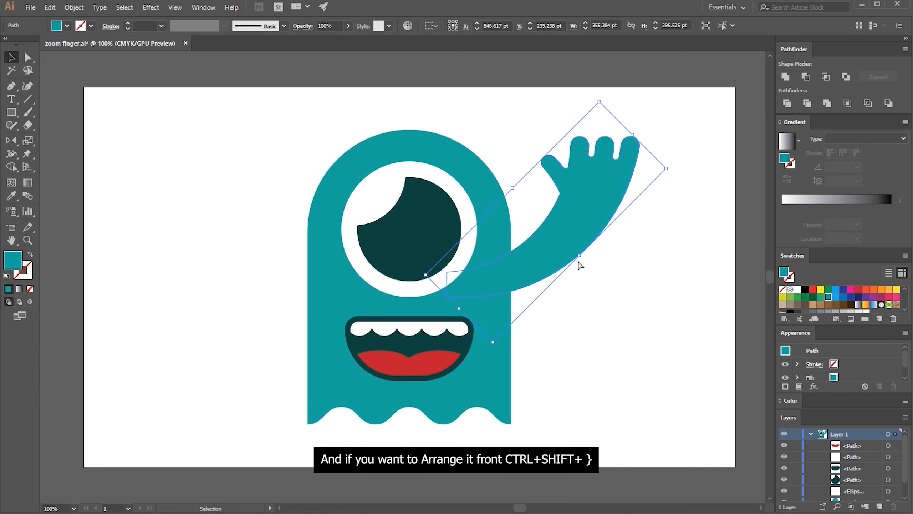
pyautogui.hotkey('ctrl', 'shift', ']')
pyautogui.hotkey('ctrl', 'shift', '[')
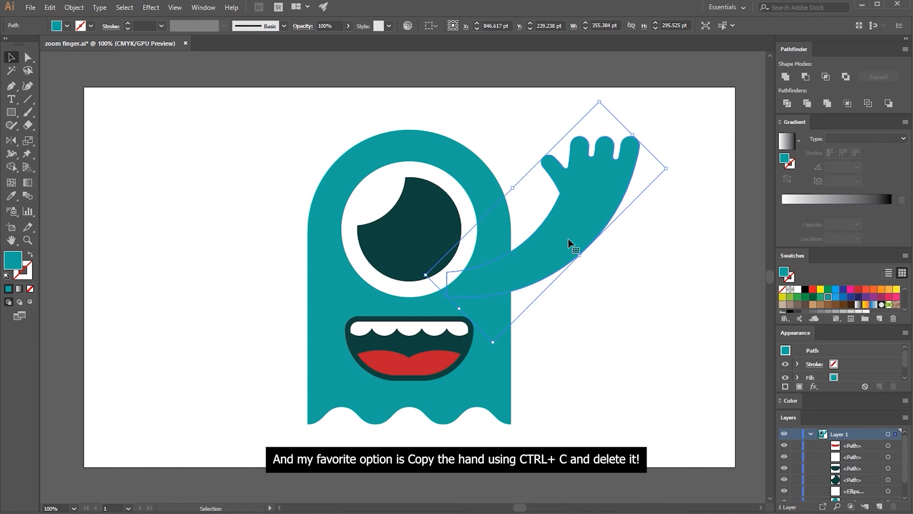
# Copy and delete the arm, paste it in place behind the ghost's body shape, and deselect it
pyautogui.hotkey('ctrl', 'c')
pyautogui.press('Delete')
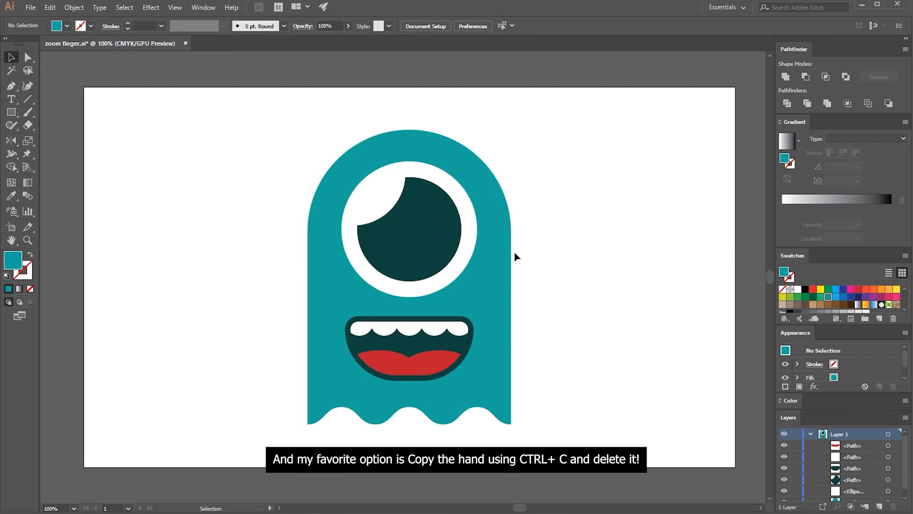
pyautogui.click(503, 261)
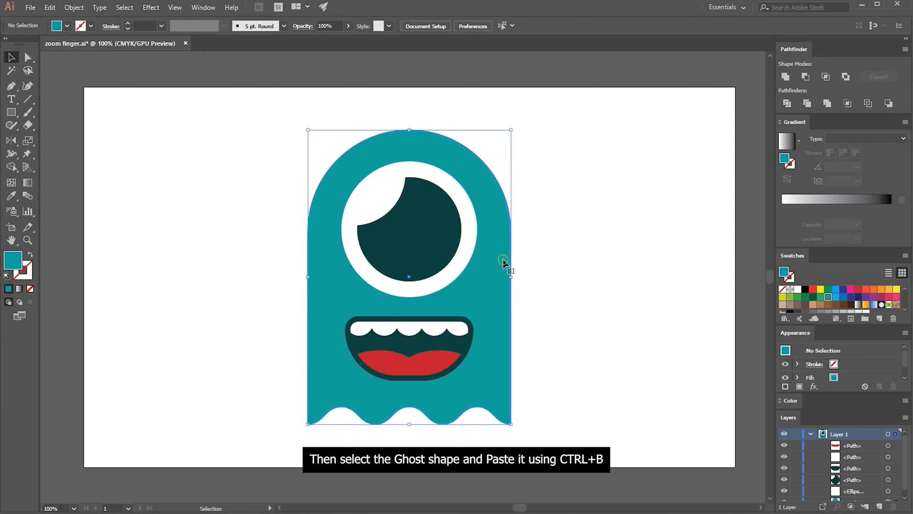
pyautogui.press('ctrl')
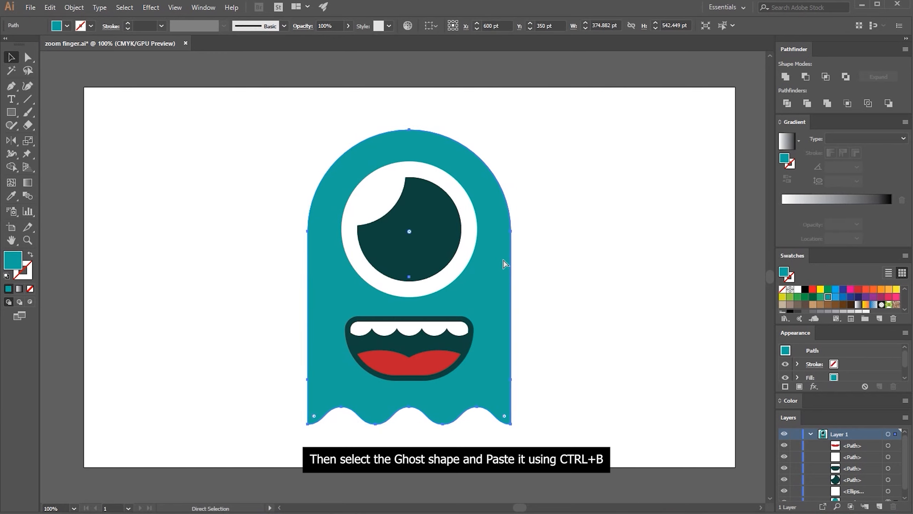
pyautogui.hotkey('ctrl', 'b')
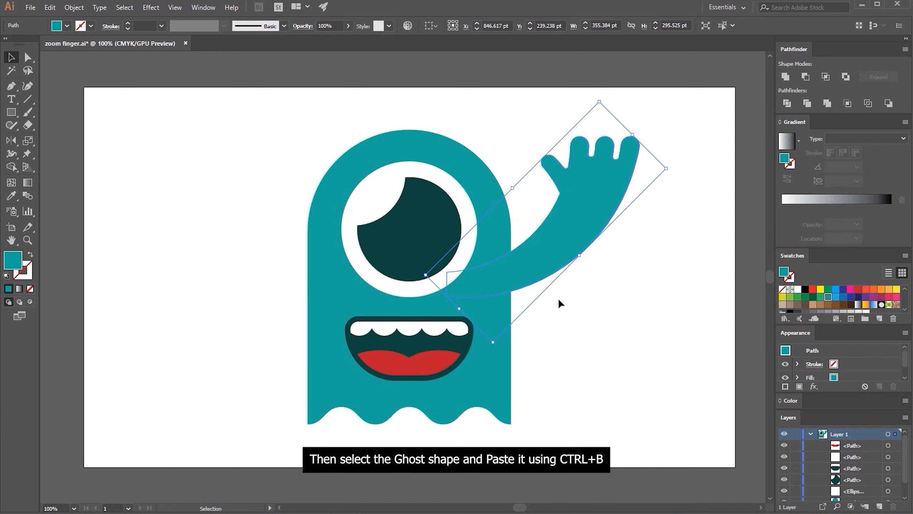
pyautogui.click(559, 300)
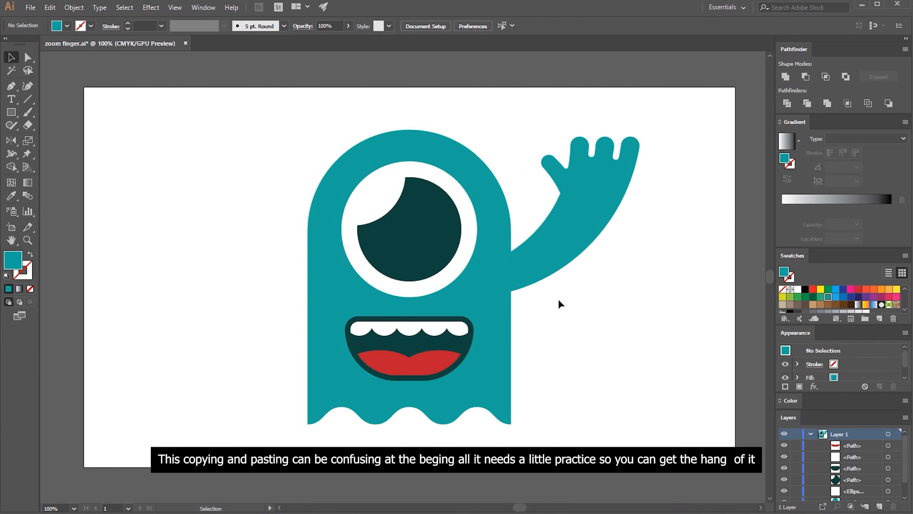
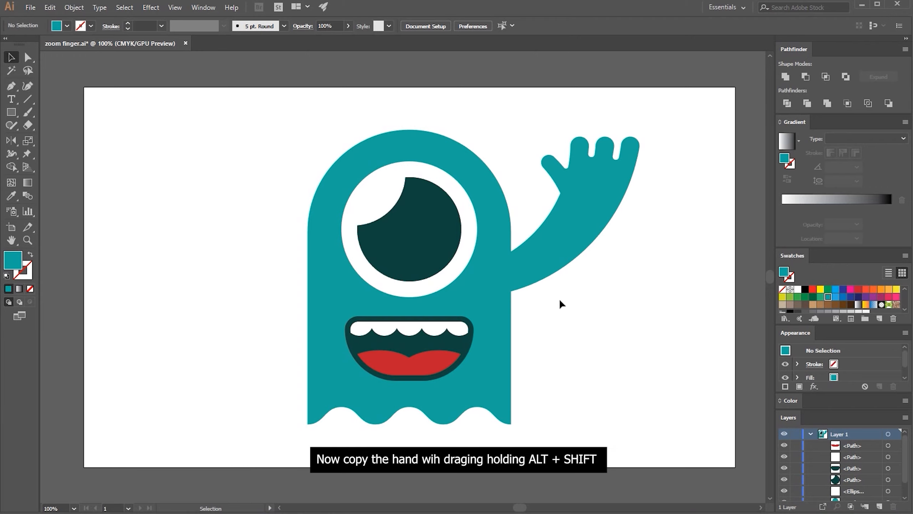
# Duplicate the raised arm straight across to the ghost's other side, reflect the copy horizontally, and save the file
pyautogui.moveTo(555, 261); pyautogui.dragTo(283, 256)
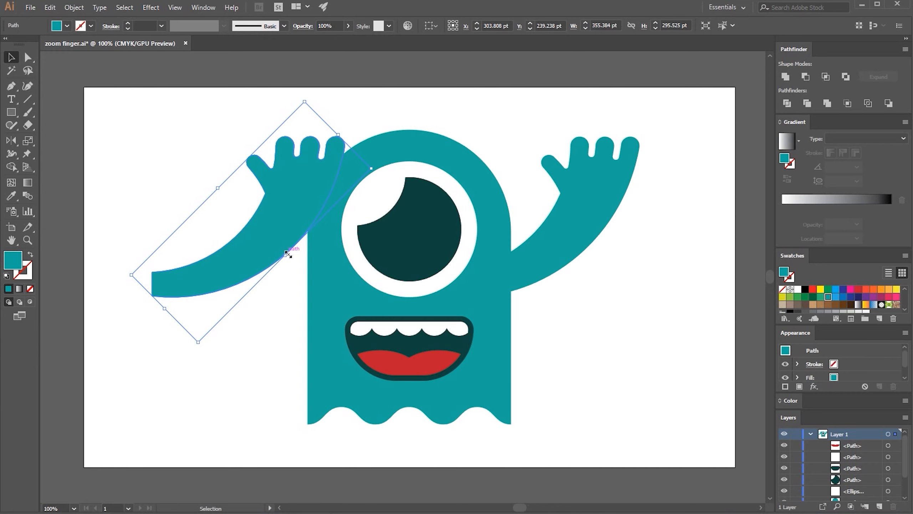
pyautogui.press('o')
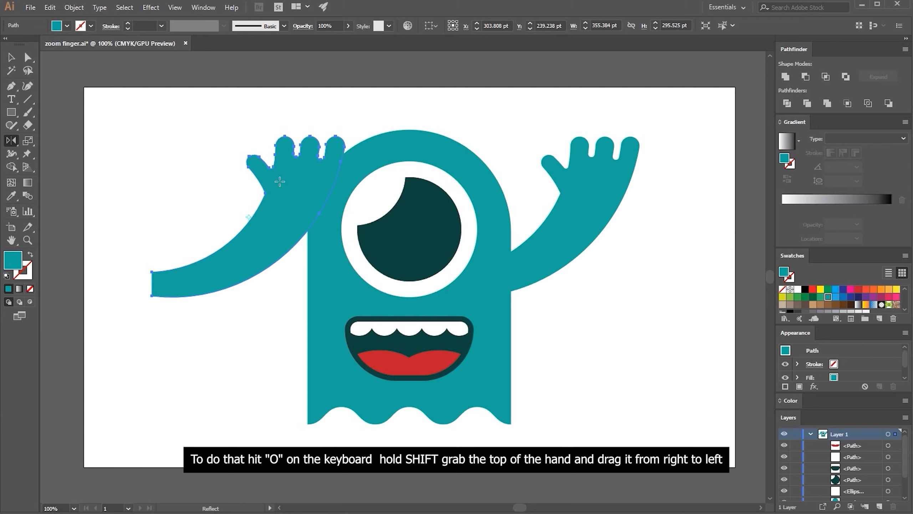
pyautogui.moveTo(277, 181); pyautogui.dragTo(227, 181)
pyautogui.press('v')
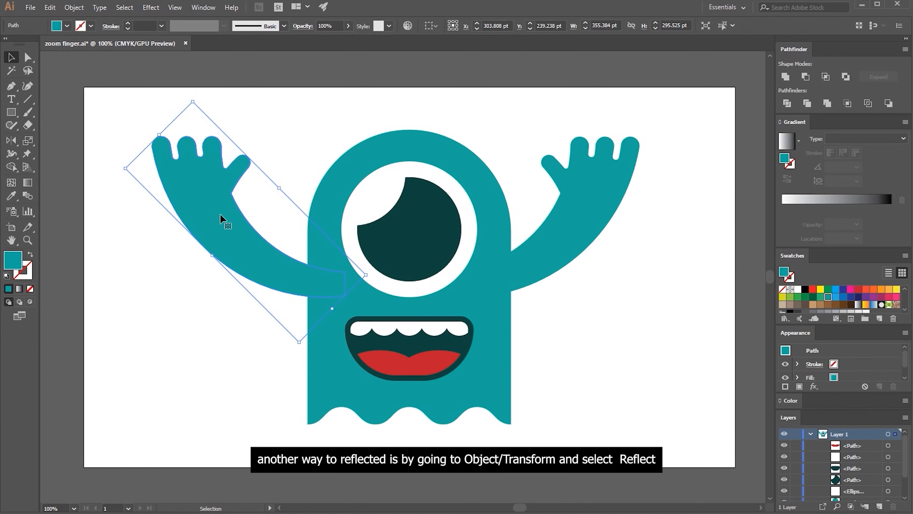
pyautogui.hotkey('ctrl', 's')
pyautogui.click(73, 7)
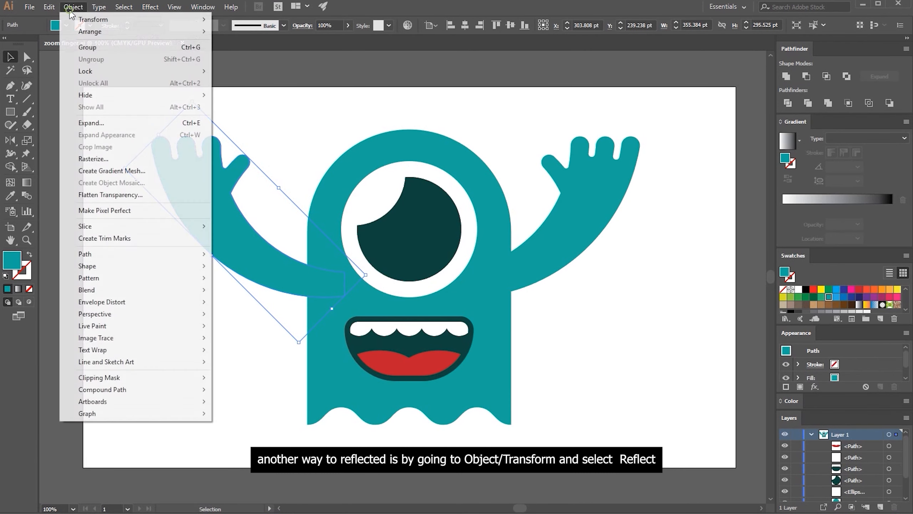
pyautogui.moveTo(77, 20)
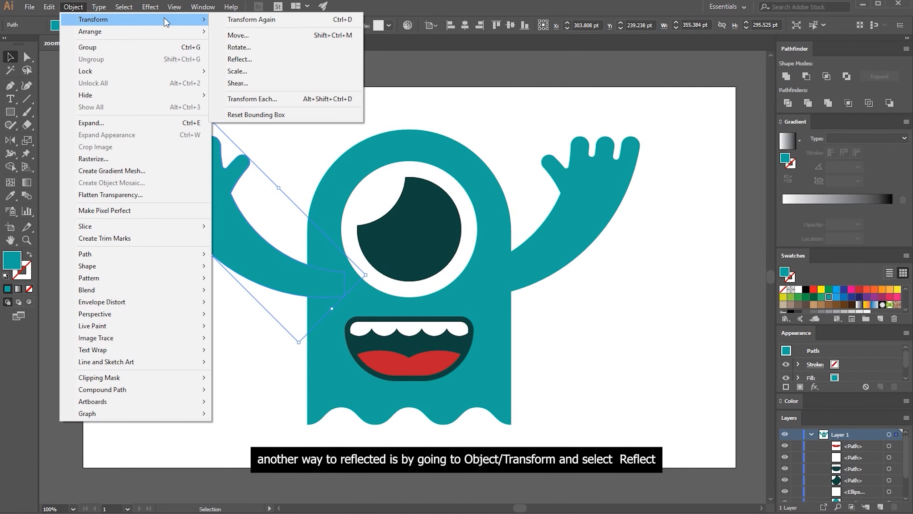
pyautogui.click(256, 59)
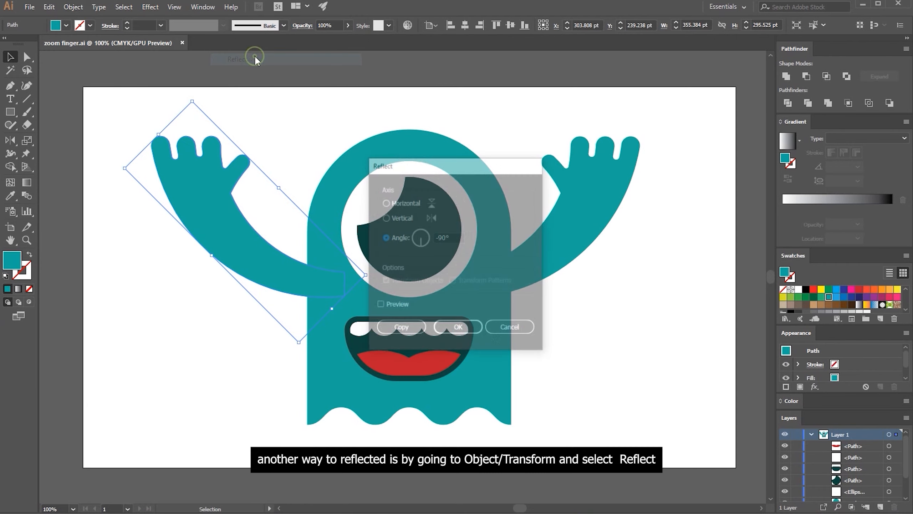
pyautogui.click(507, 335)
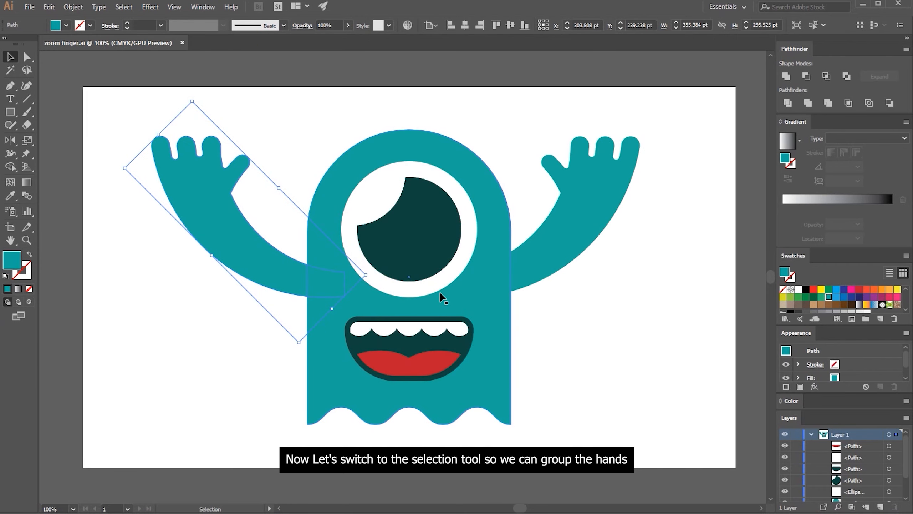
# Select both arms together and group them
pyautogui.keyDown('shift'); pyautogui.click(542, 243); pyautogui.keyUp('shift')
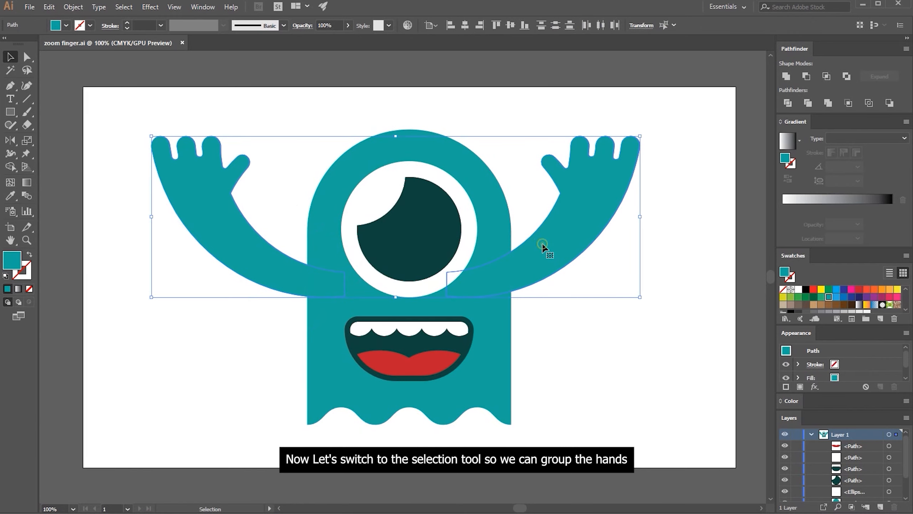
pyautogui.keyDown('shift'); pyautogui.click(544, 253); pyautogui.keyUp('shift')
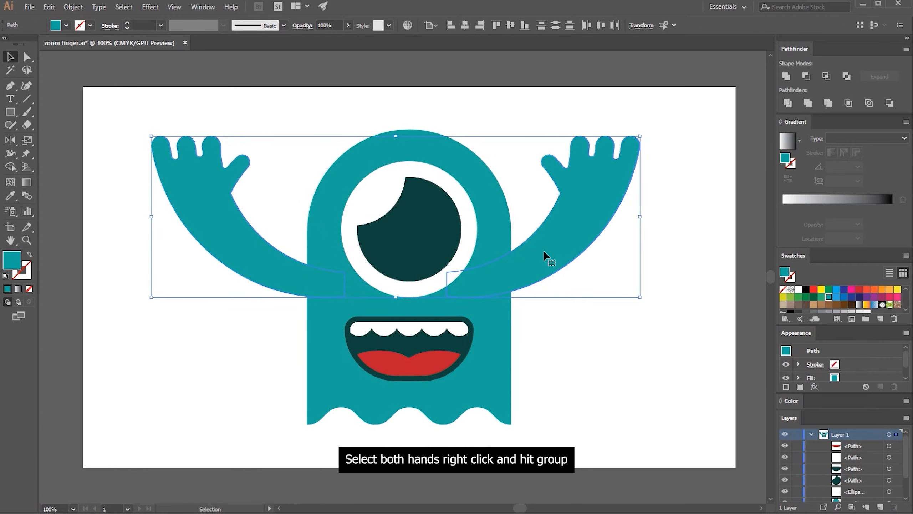
pyautogui.rightClick(544, 250)
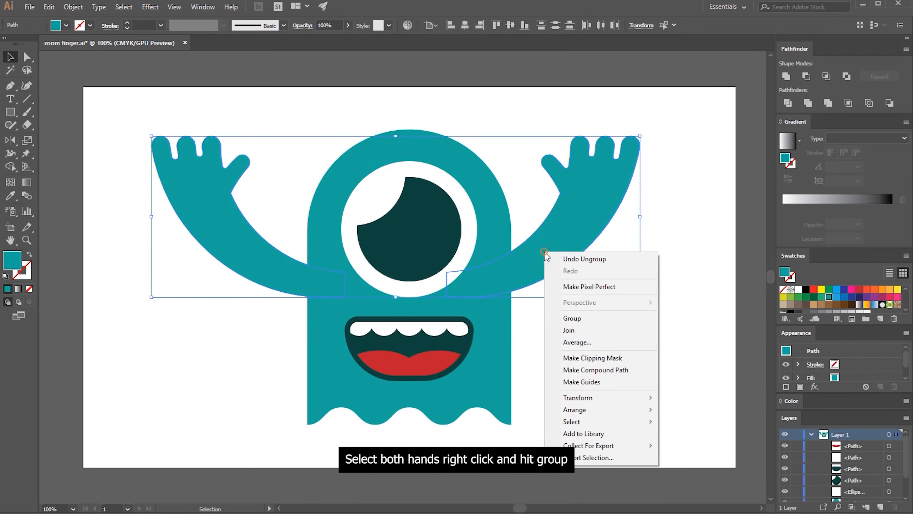
pyautogui.click(572, 319)
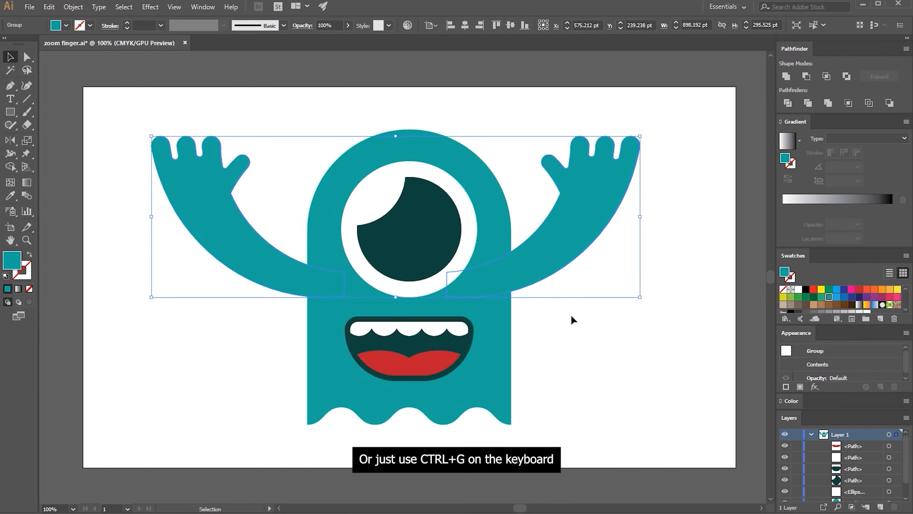
# Center the arm group horizontally on the artboard, move it slightly down along the body, and deselect it
pyautogui.click(465, 25)
pyautogui.moveTo(573, 171); pyautogui.dragTo(575, 183)
pyautogui.click(561, 122)
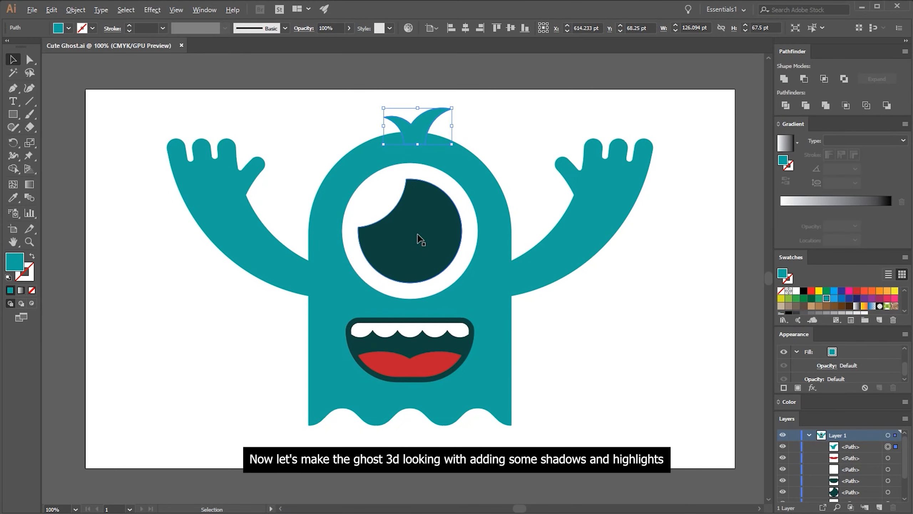
# Copy the dark mouth shape, paste it in place behind the original, and scale the copy proportionally to about 251 × 126 pt from its top edge
pyautogui.scroll(1, 418, 234)
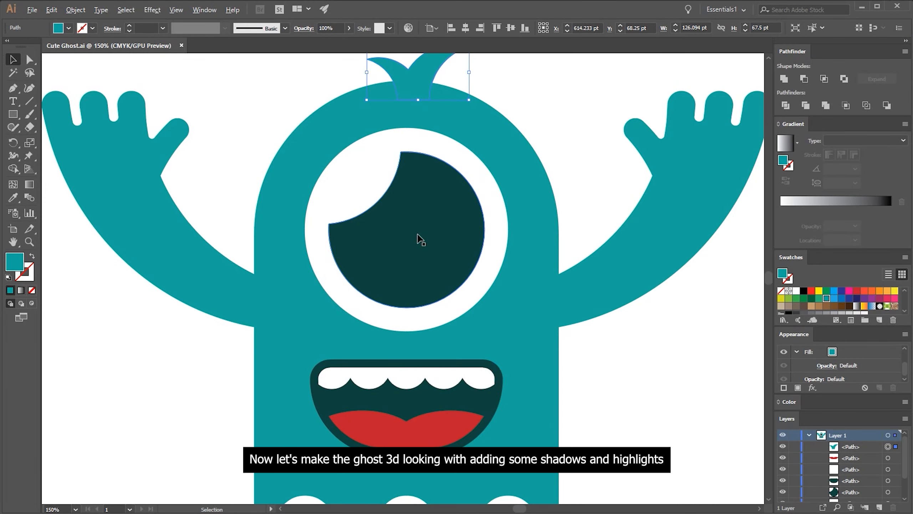
pyautogui.scroll(1, 419, 238)
pyautogui.moveTo(426, 249); pyautogui.dragTo(424, 181)
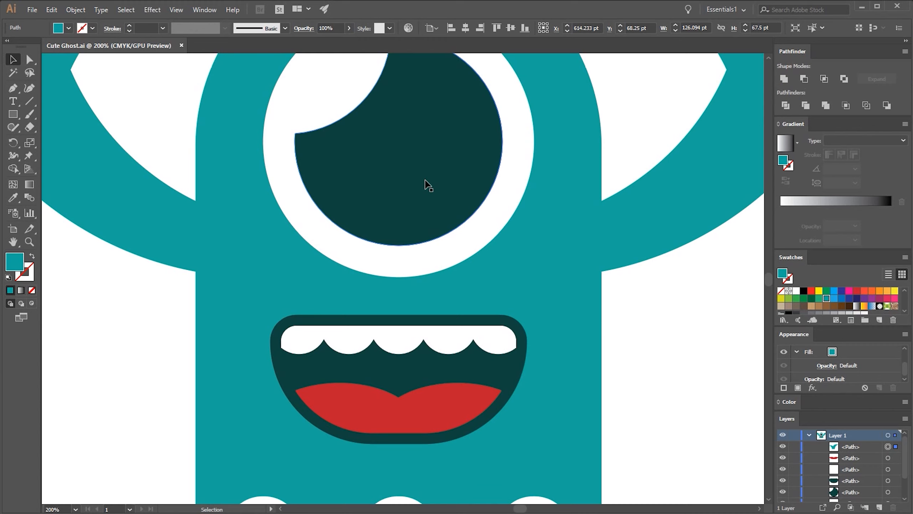
pyautogui.click(408, 443)
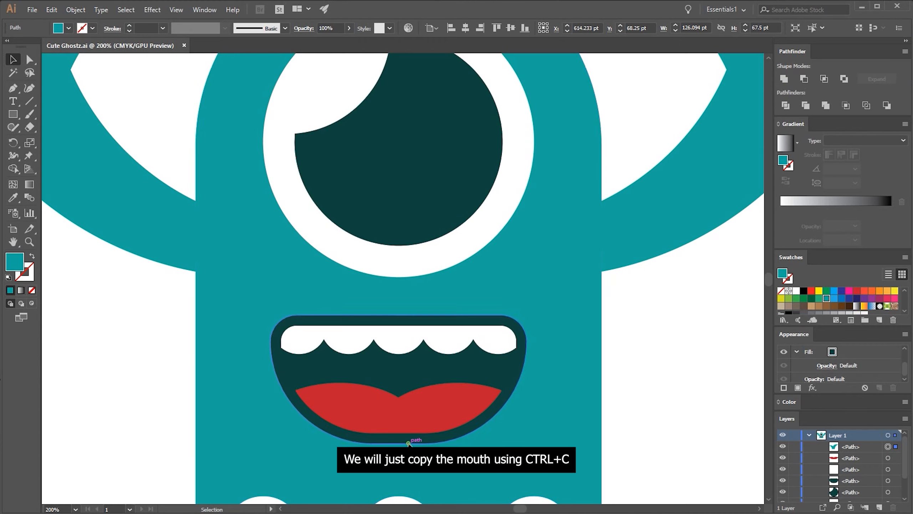
pyautogui.press('a')
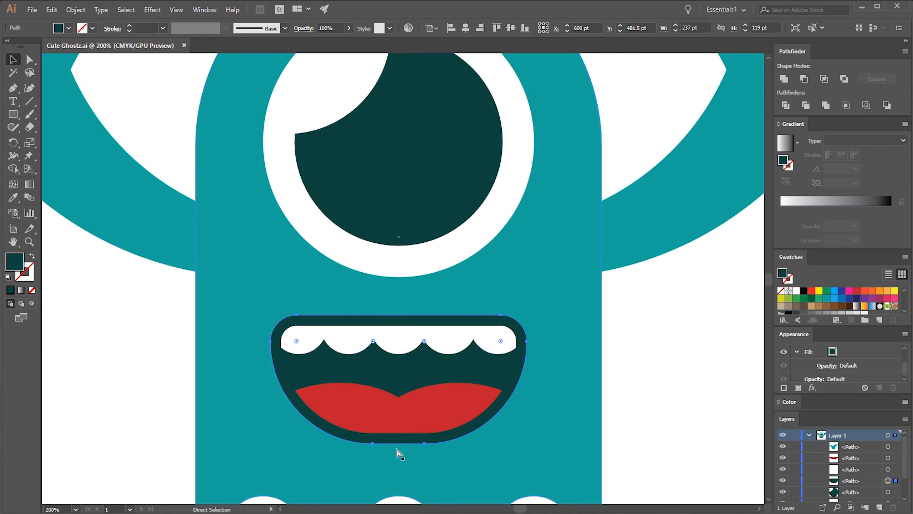
pyautogui.hotkey('ctrl', 'b')
pyautogui.press('v')
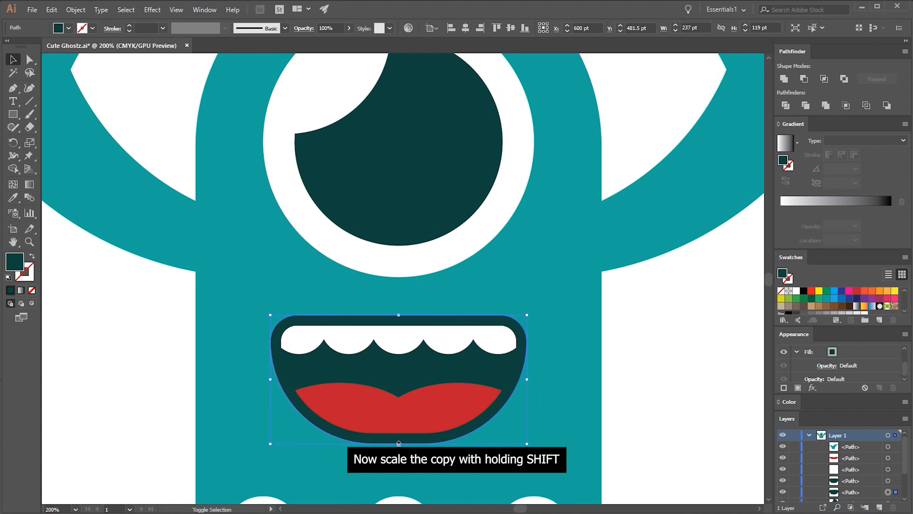
pyautogui.moveTo(398, 443); pyautogui.dragTo(398, 451)
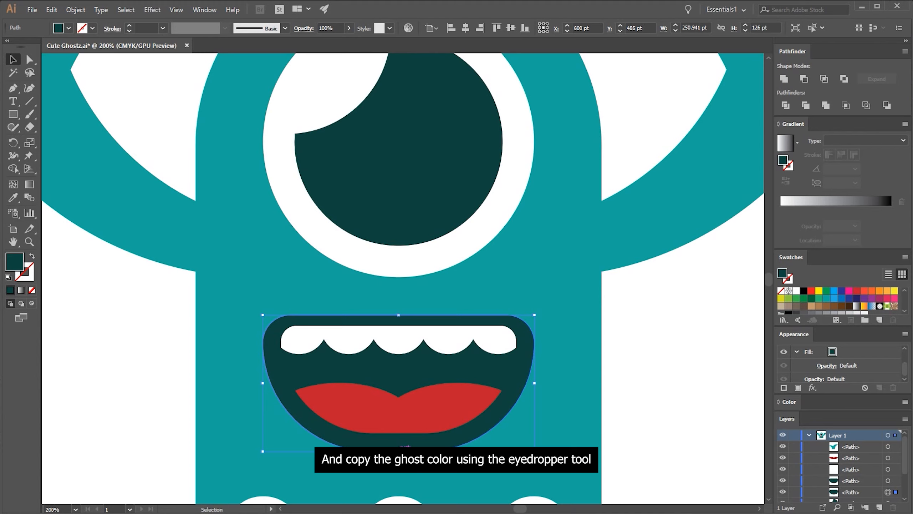
# Sample the ghost's teal onto the enlarged mouth copy and darken its fill to #007C70
pyautogui.press('i')
pyautogui.click(222, 302)
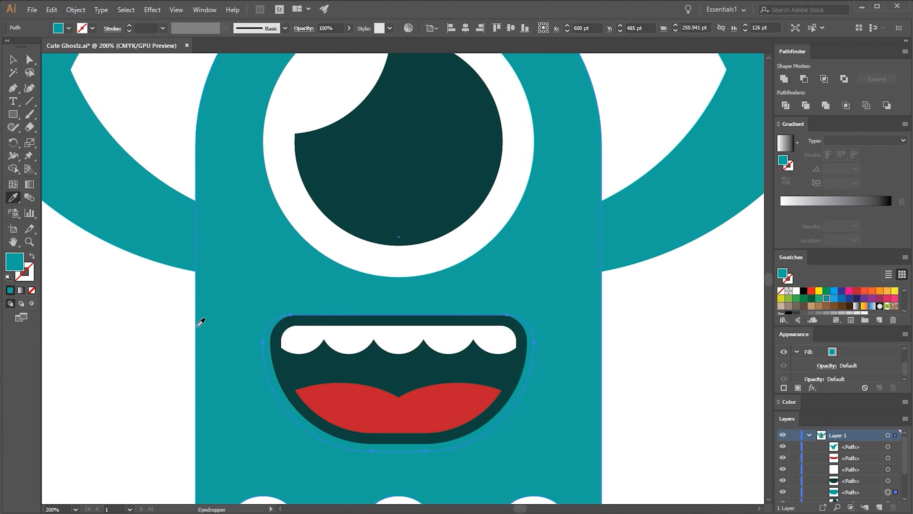
pyautogui.doubleClick(20, 265)
pyautogui.click(451, 248)
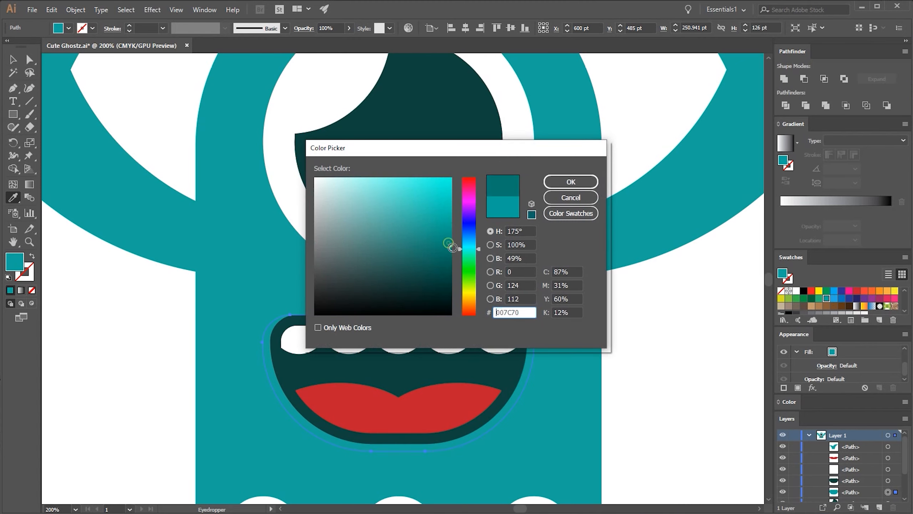
pyautogui.click(563, 182)
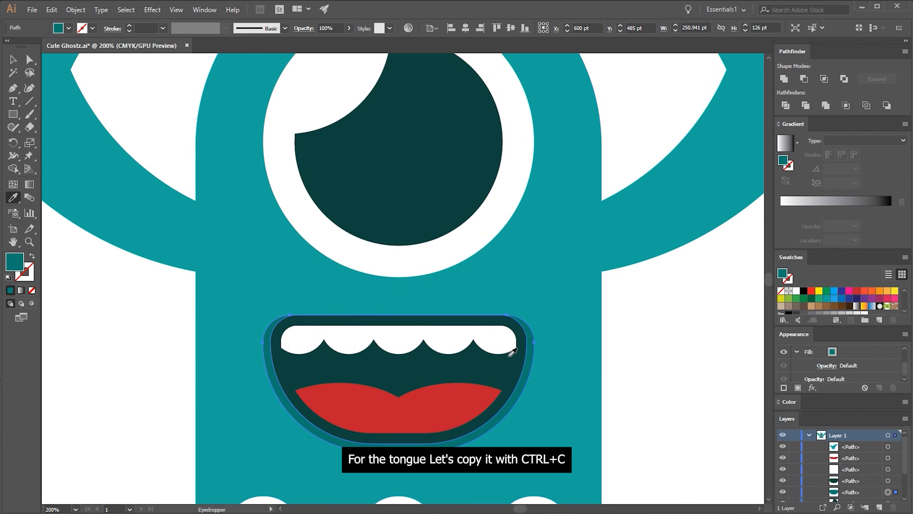
# Copy the red tongue, paste two copies in place in front, and shift the topmost copy down 10 pt
pyautogui.press('v')
pyautogui.click(426, 413)
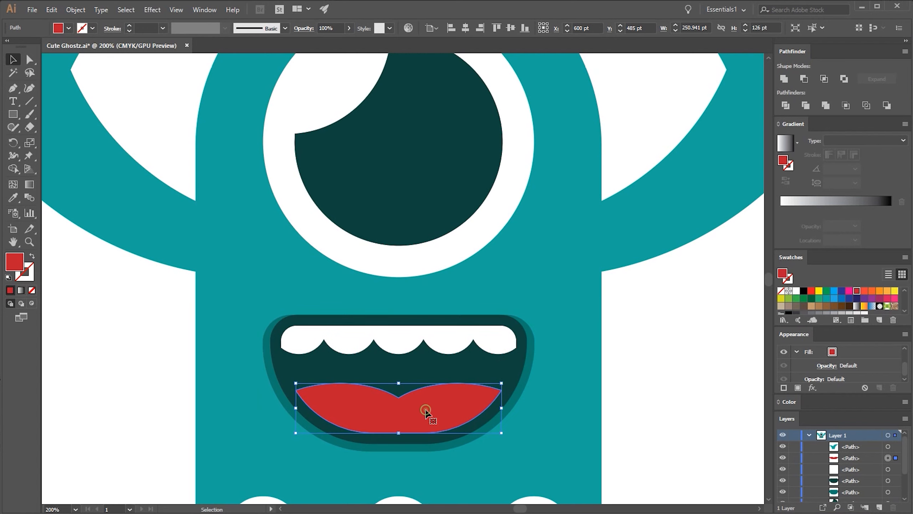
pyautogui.press('a')
pyautogui.press('v')
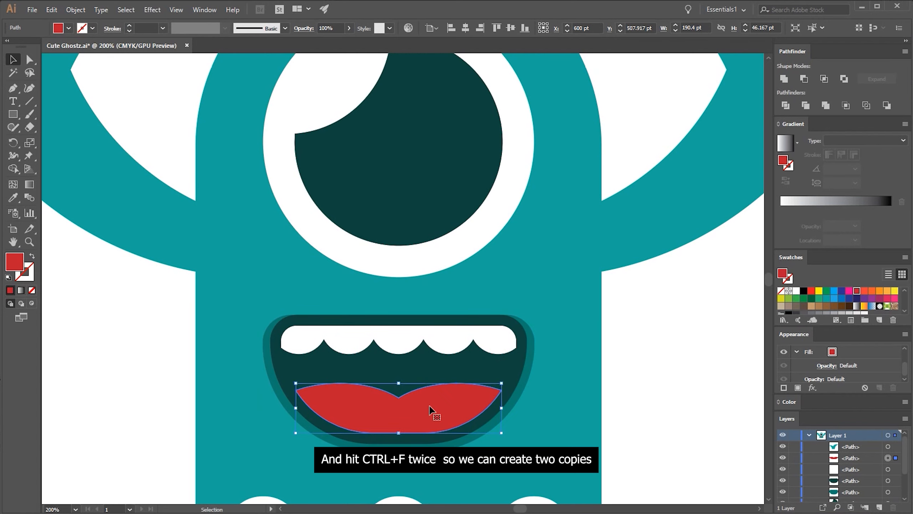
pyautogui.press('a')
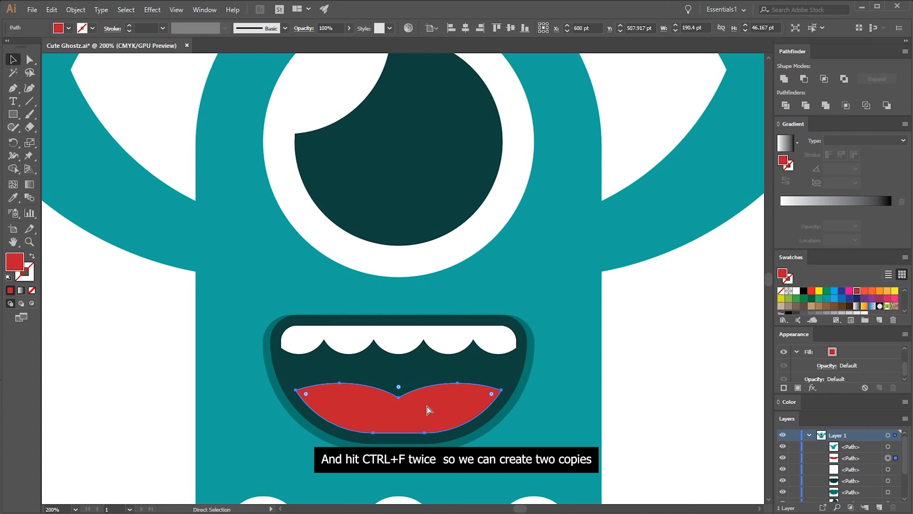
pyautogui.press('v')
pyautogui.hotkey('ctrl', 'f')
pyautogui.hotkey('ctrl', 'f')
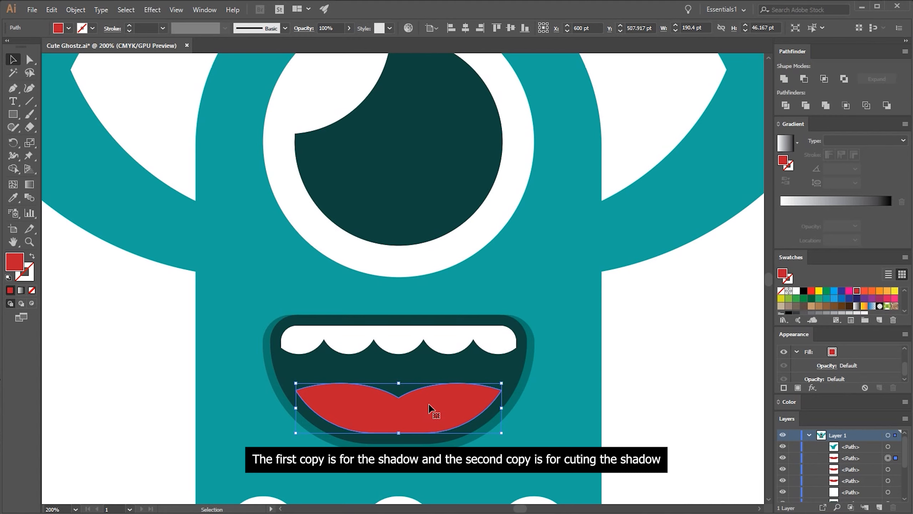
pyautogui.hotkey('shift', 'Down')
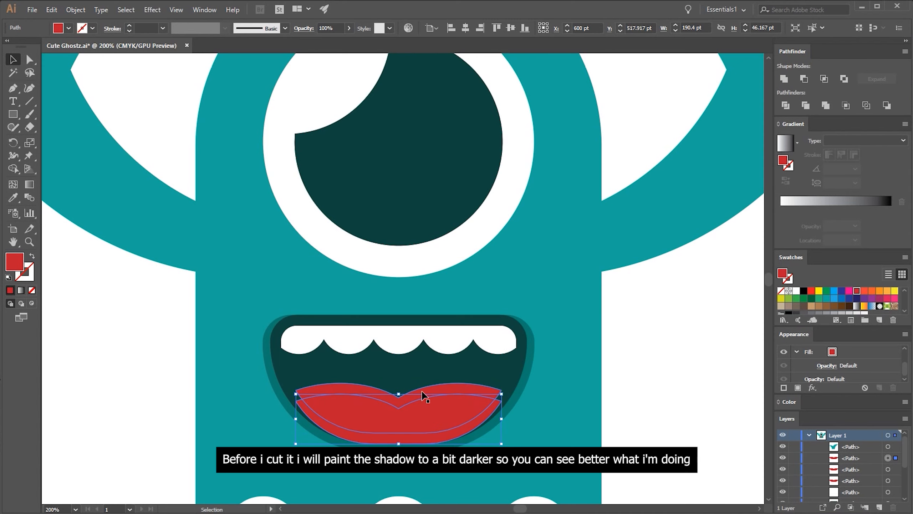
# Darken the fill of the unshifted tongue copy to #A01728
pyautogui.click(422, 395)
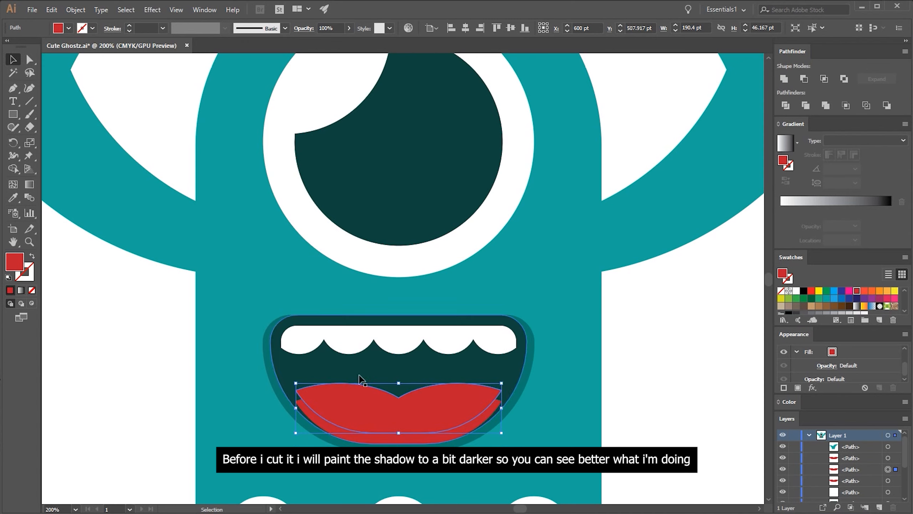
pyautogui.doubleClick(18, 260)
pyautogui.click(433, 228)
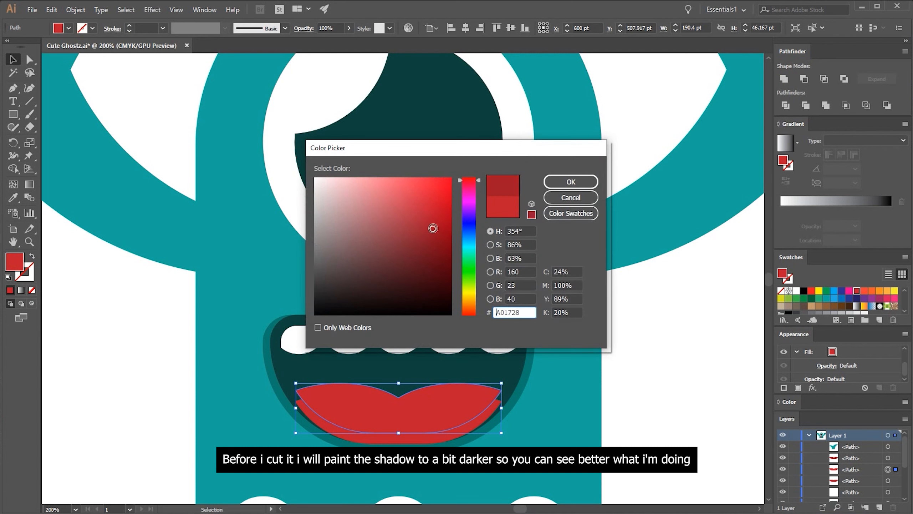
pyautogui.click(571, 182)
# Nudge the top tongue copy slightly down and subtract it from the darker copy with Minus Front
pyautogui.click(465, 406)
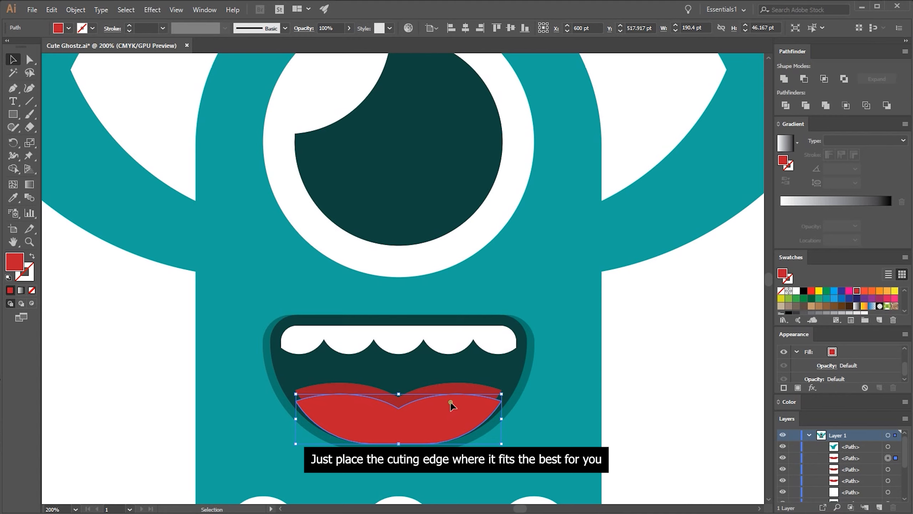
pyautogui.moveTo(452, 406); pyautogui.dragTo(450, 410)
pyautogui.hotkey('ctrl', 'z')
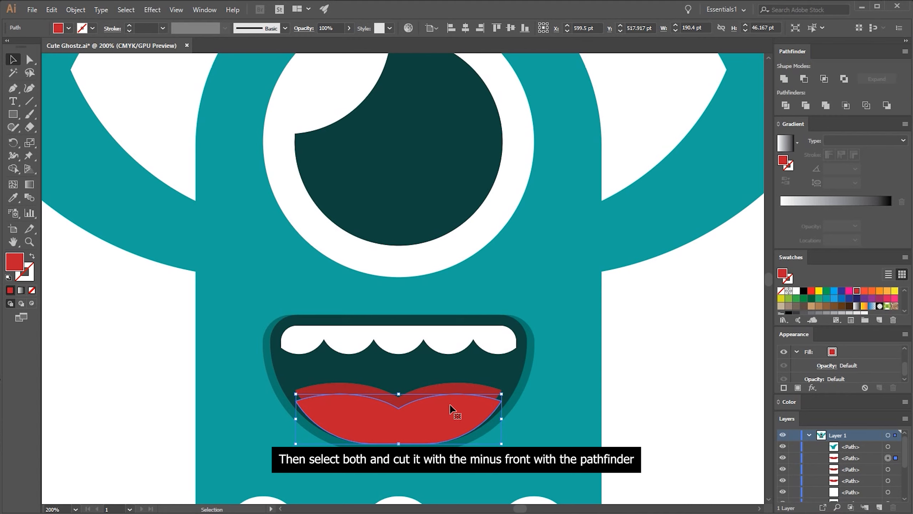
pyautogui.press('Down')
pyautogui.press('Down')
pyautogui.press('Up')
pyautogui.keyDown('shift'); pyautogui.click(444, 384); pyautogui.keyUp('shift')
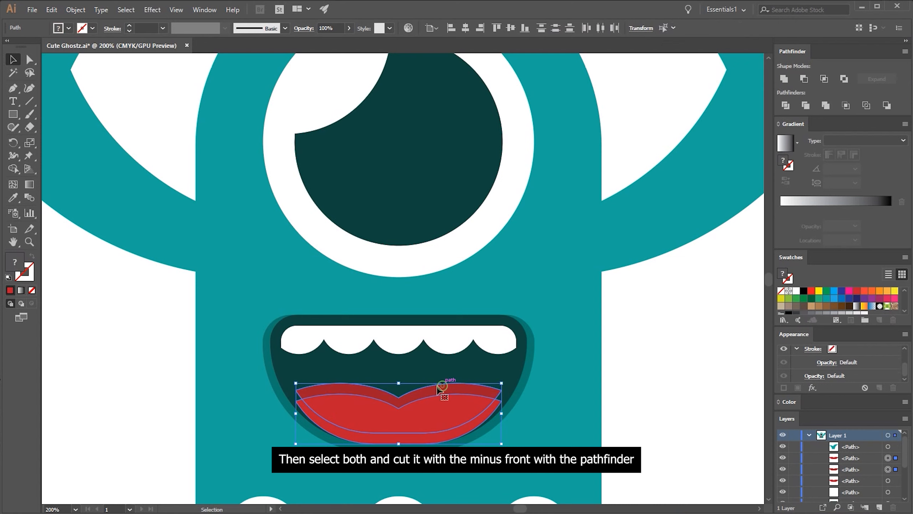
pyautogui.click(803, 83)
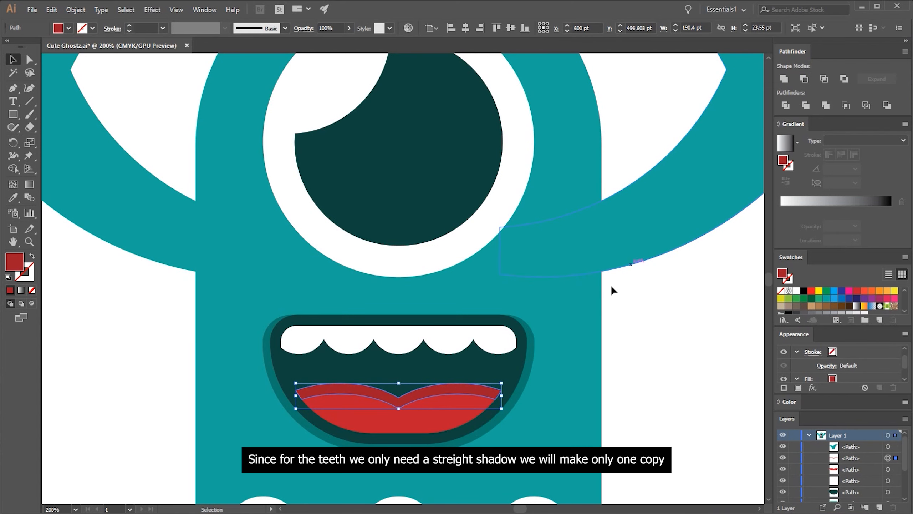
# Copy the white teeth shape and paste one copy in place in front
pyautogui.click(477, 331)
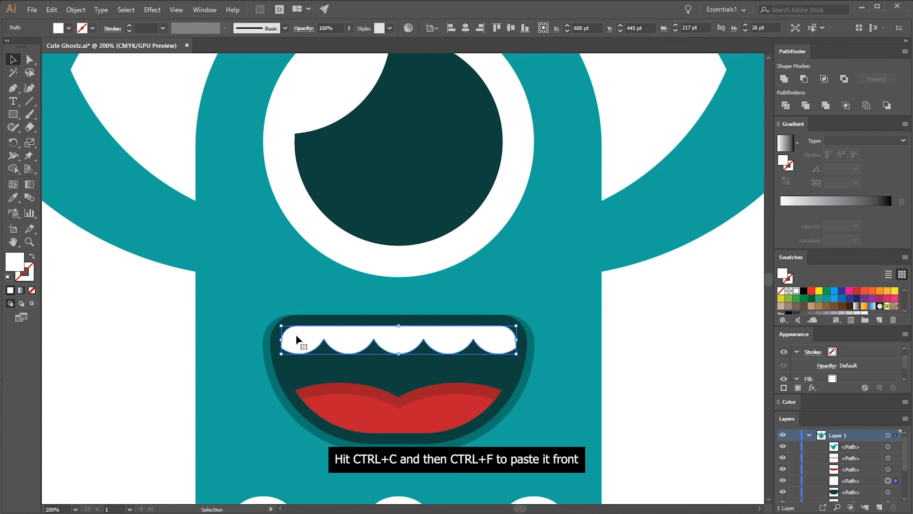
pyautogui.hotkey('ctrl', 'c')
pyautogui.hotkey('ctrl', 'f')
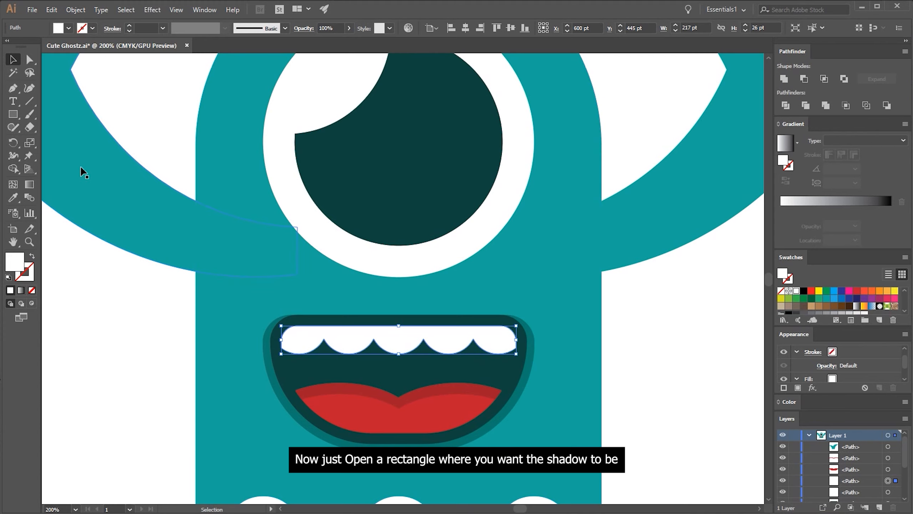
# Draw a rectangle about 302 × 85.5 pt across the mouth, covering all but the upper strip of the teeth
pyautogui.click(13, 114)
pyautogui.moveTo(241, 336); pyautogui.dragTo(567, 429)
pyautogui.press('v')
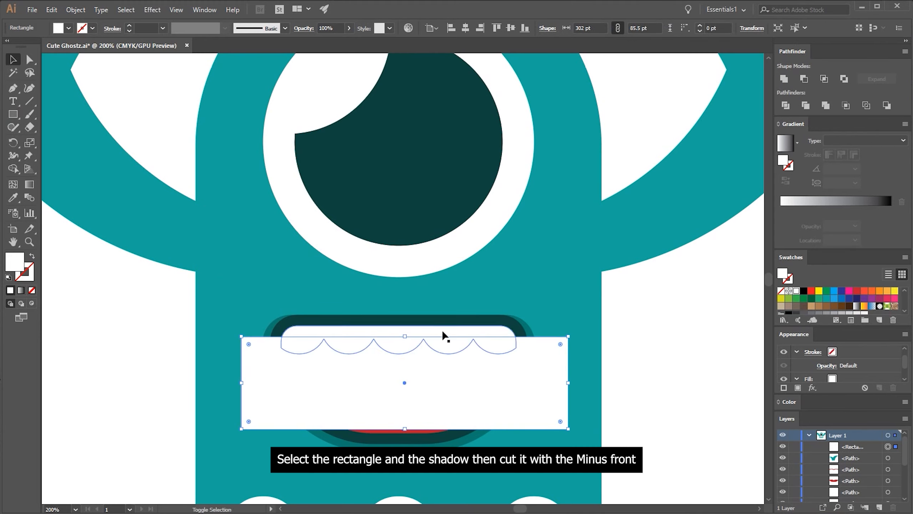
# Subtract the rectangle from the teeth copy with Minus Front and fill the remaining upper strip with a light gray swatch
pyautogui.keyDown('shift'); pyautogui.click(442, 330); pyautogui.keyUp('shift')
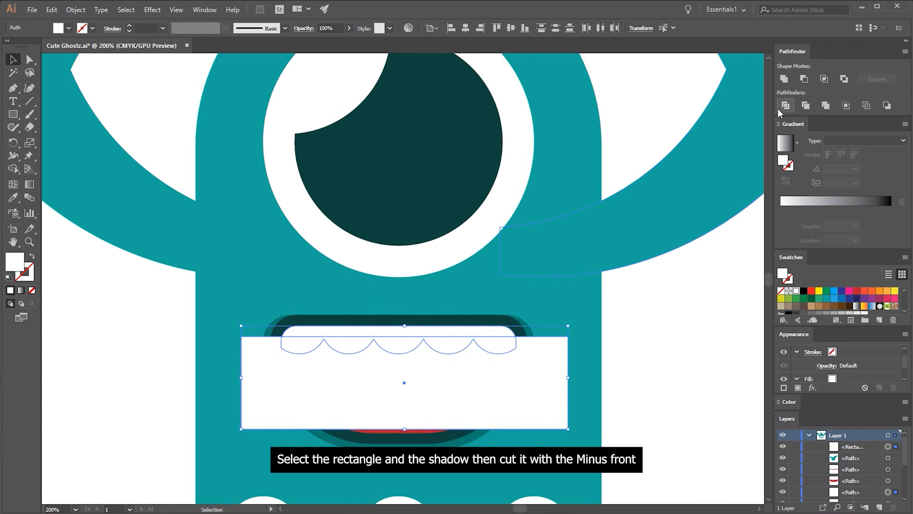
pyautogui.click(800, 79)
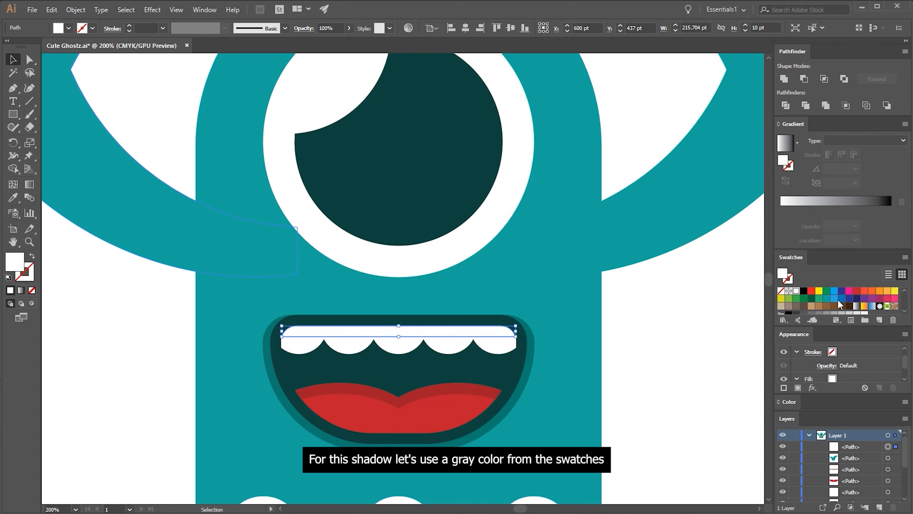
pyautogui.scroll(-3, 825, 303)
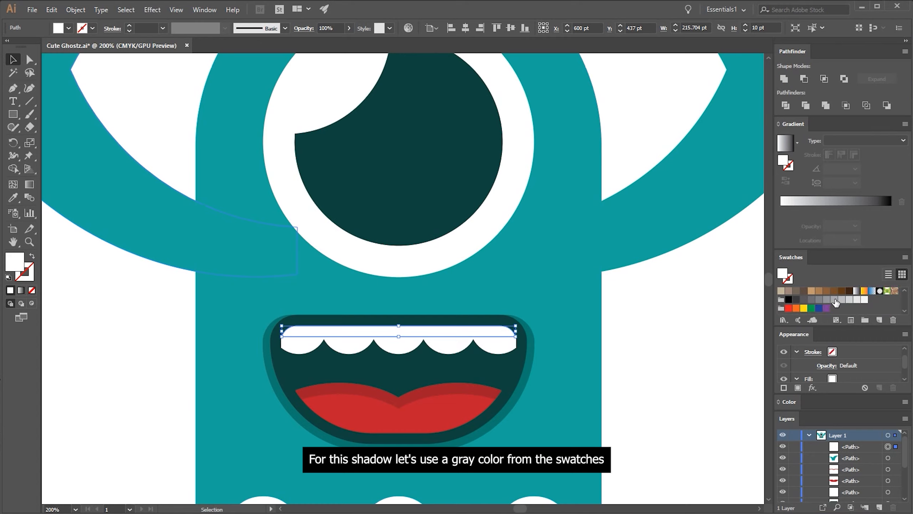
pyautogui.click(849, 300)
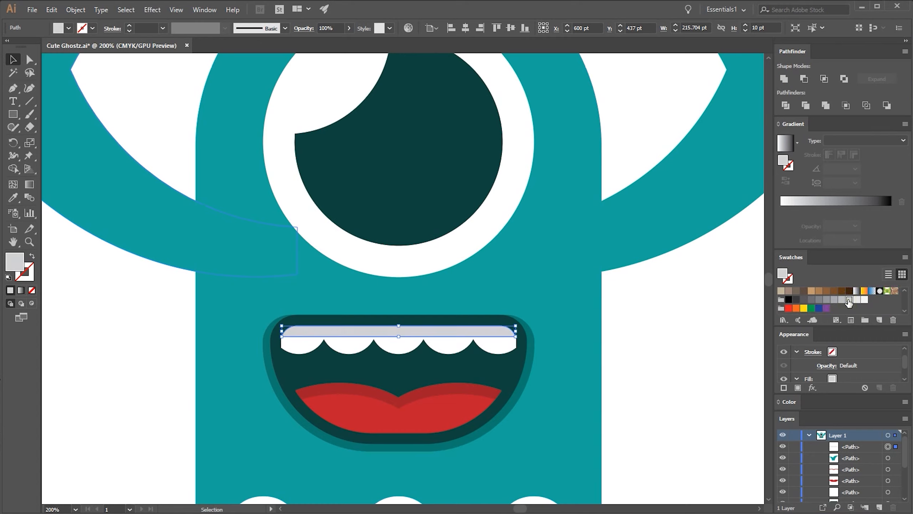
pyautogui.click(713, 307)
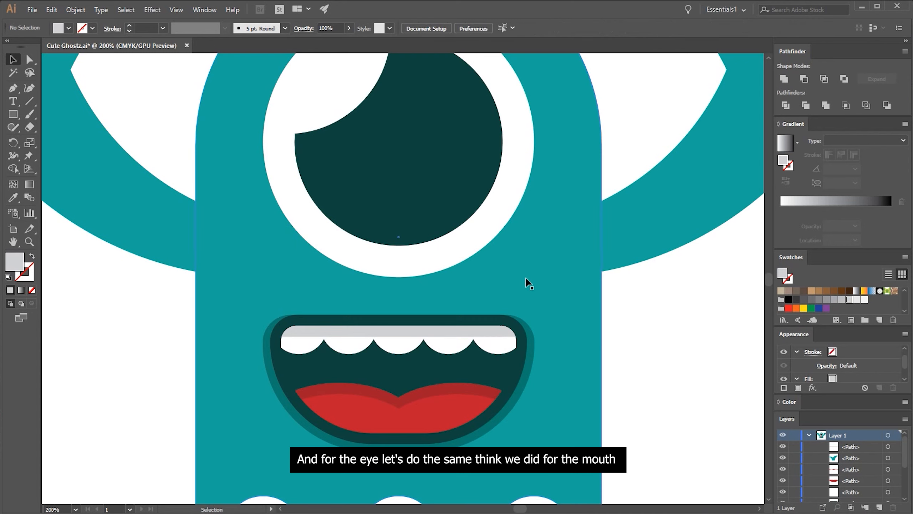
# Copy the white eyeball circle, paste it in place behind, and enlarge the copy proportionally downward to 264.5 pt
pyautogui.click(489, 222)
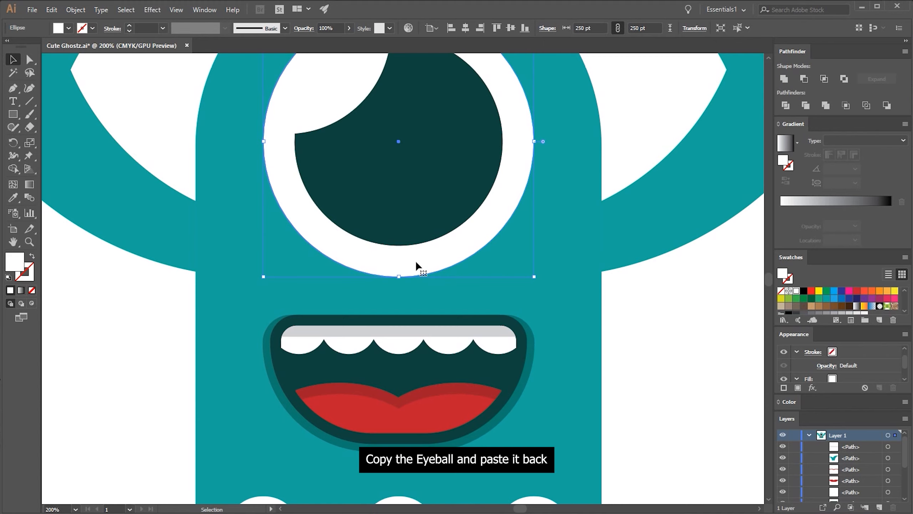
pyautogui.press('a')
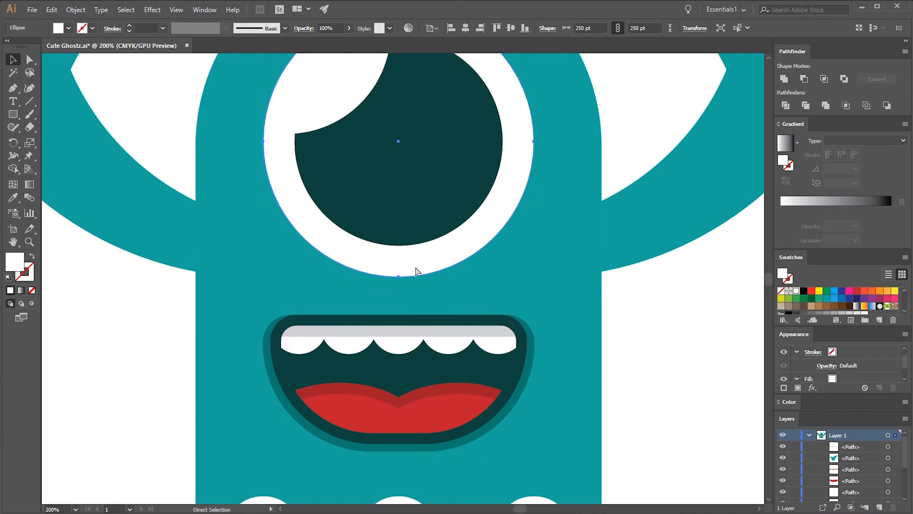
pyautogui.press('ctrl')
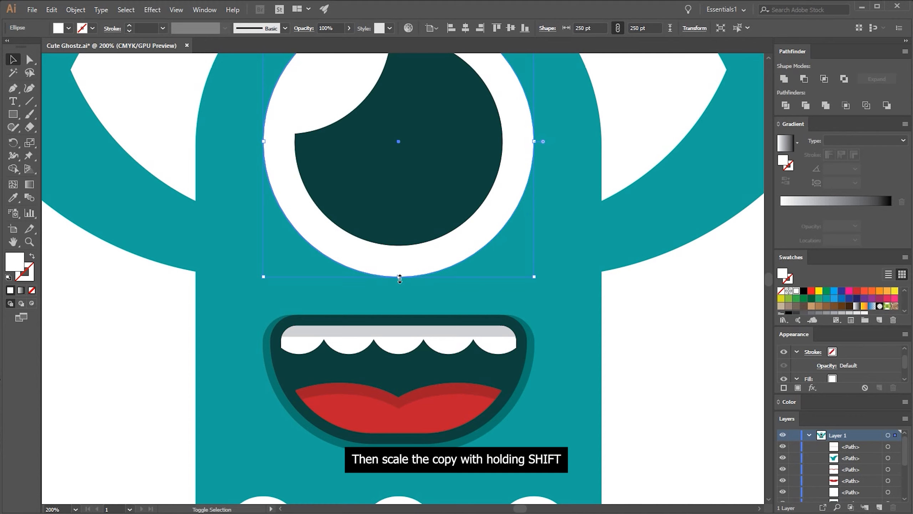
pyautogui.moveTo(399, 279); pyautogui.dragTo(399, 294)
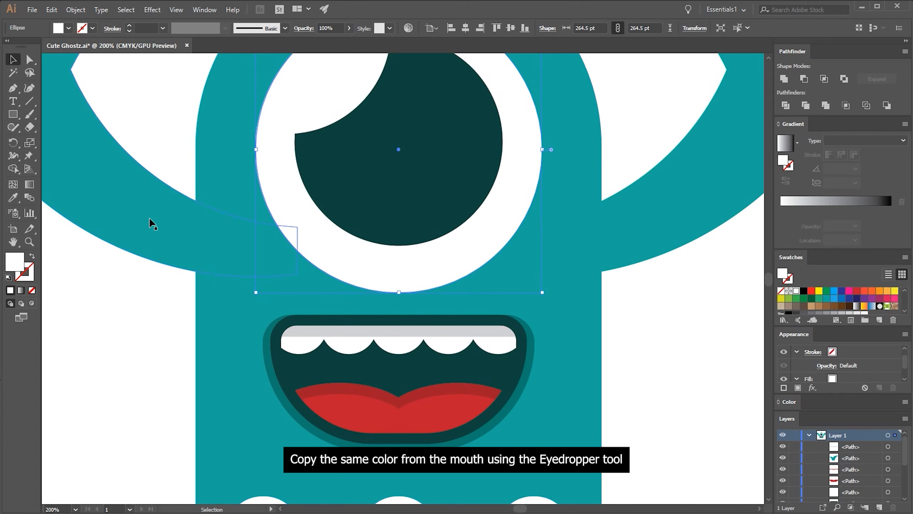
# Fill the enlarged eye copy with the dark teal sampled from the mouth's outer shadow using the Eyedropper
pyautogui.click(13, 198)
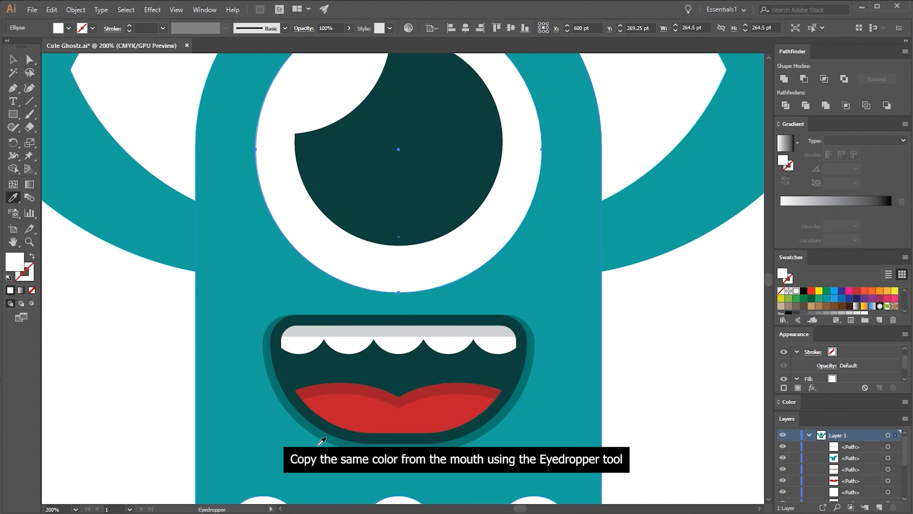
pyautogui.click(332, 438)
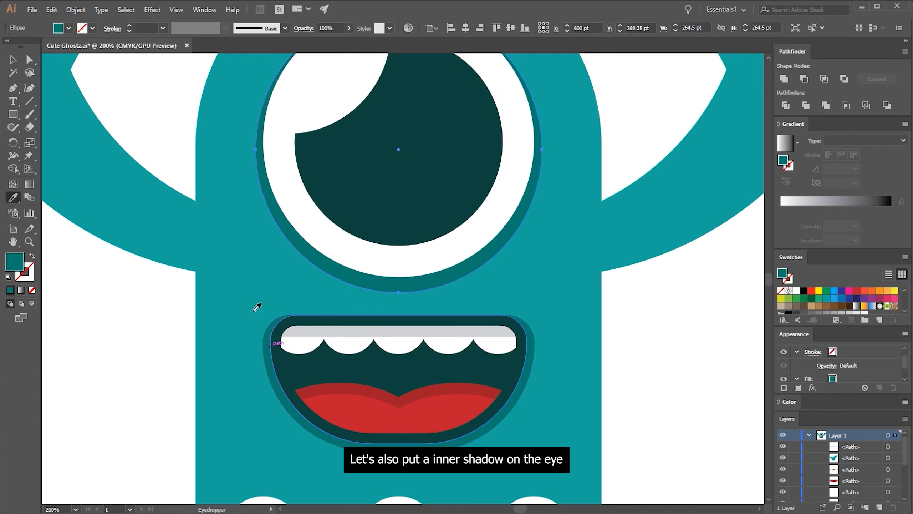
pyautogui.click(13, 59)
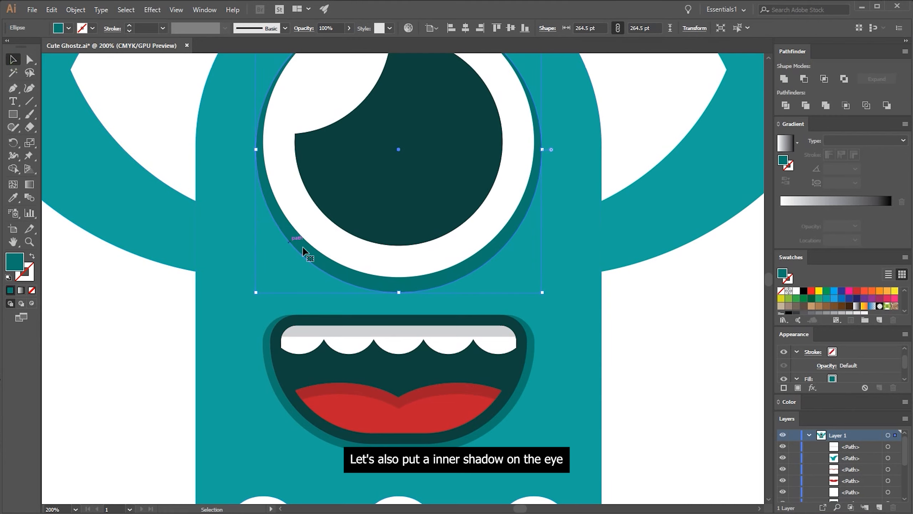
# Copy the white eyeball circle, paste it in front, and shrink the copy proportionally from below to 235 pt
pyautogui.click(340, 253)
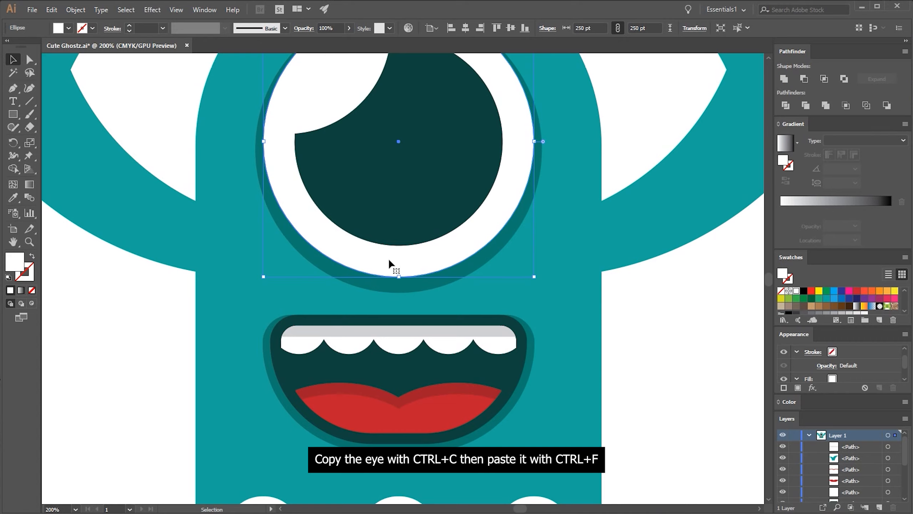
pyautogui.press('a')
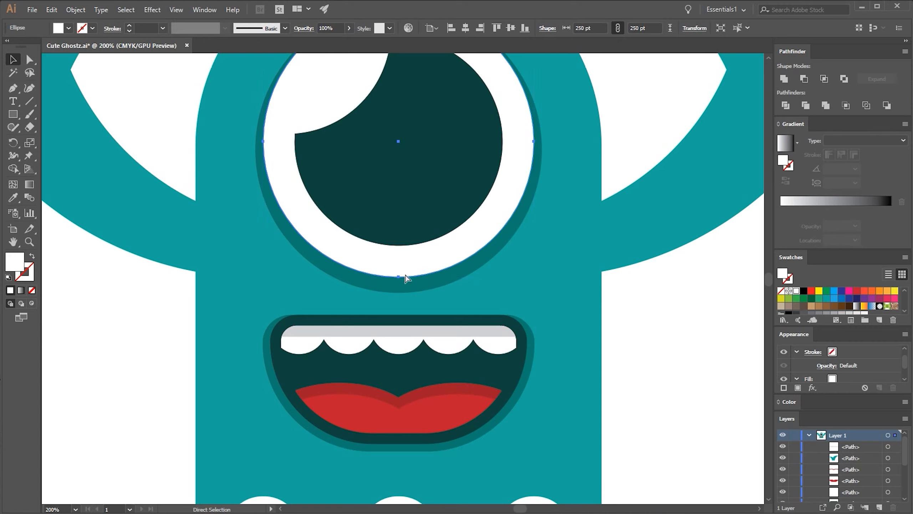
pyautogui.press('v')
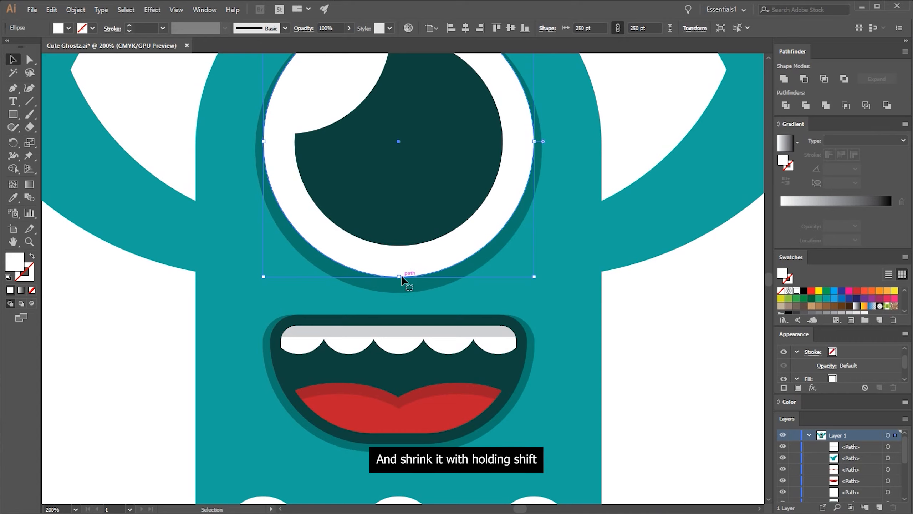
pyautogui.moveTo(399, 278); pyautogui.dragTo(399, 260)
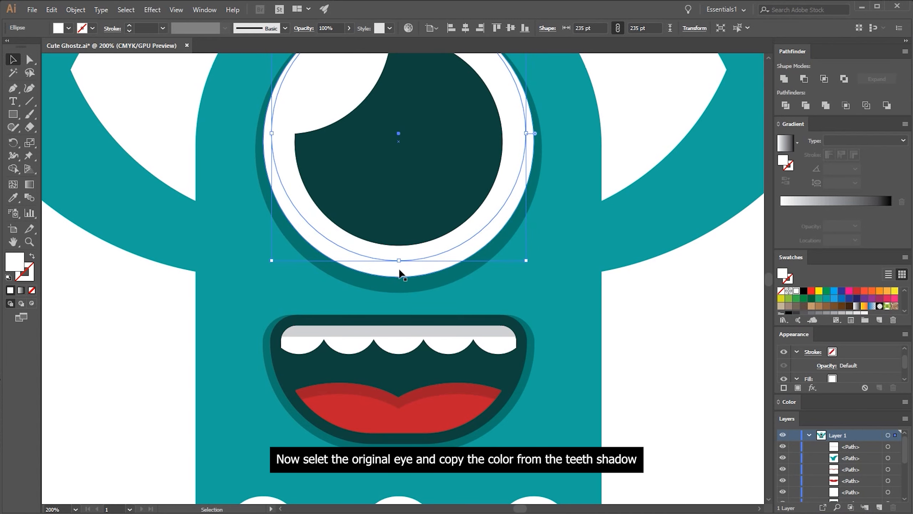
# Fill the original 250 pt eyeball circle with the light gray sampled from the teeth shadow using the Eyedropper
pyautogui.hotkey('ctrl', 'z')
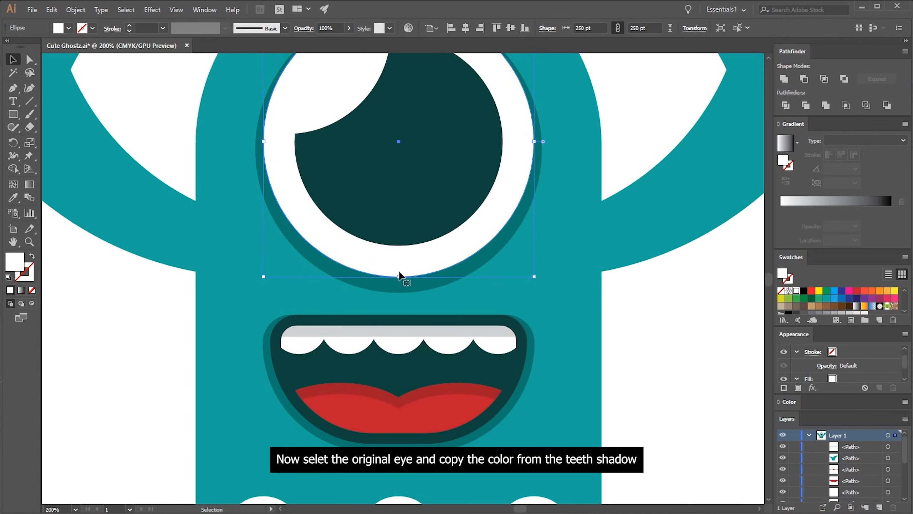
pyautogui.click(13, 197)
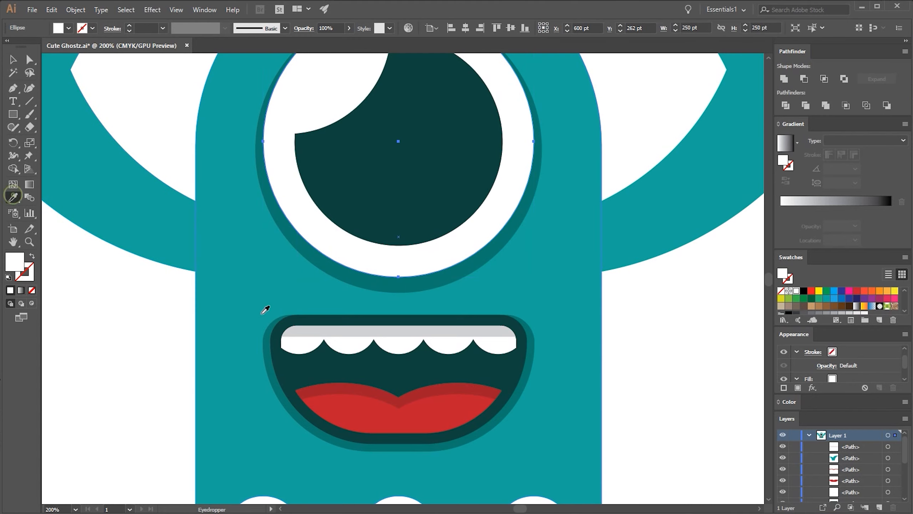
pyautogui.click(315, 333)
pyautogui.click(12, 59)
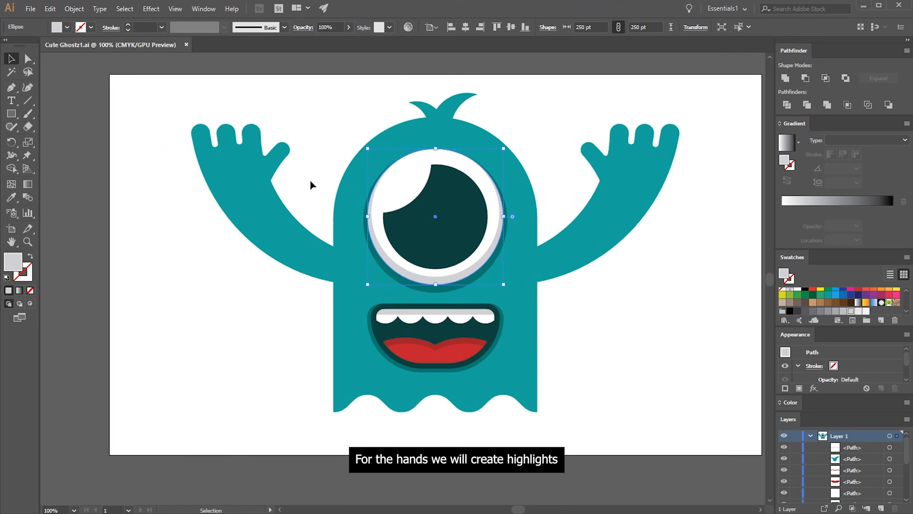
# Ungroup the two raised arms and clear the selection
pyautogui.click(282, 206)
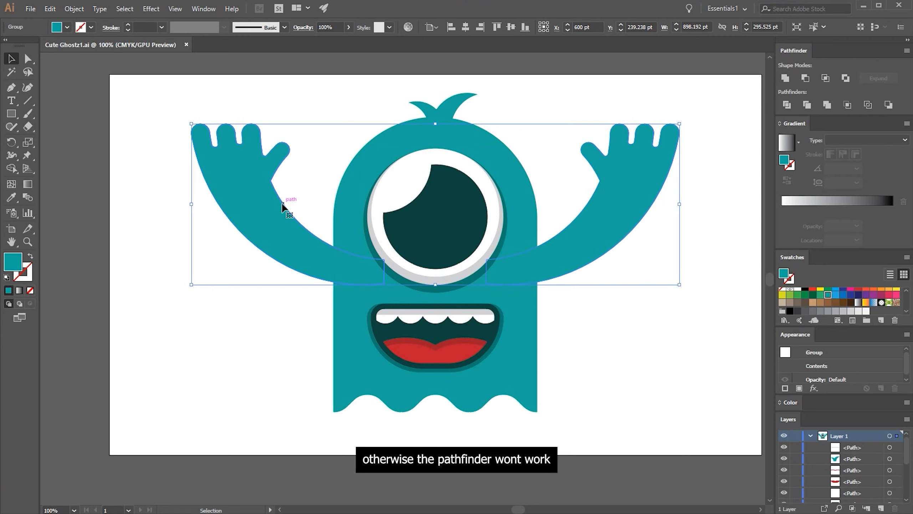
pyautogui.rightClick(283, 207)
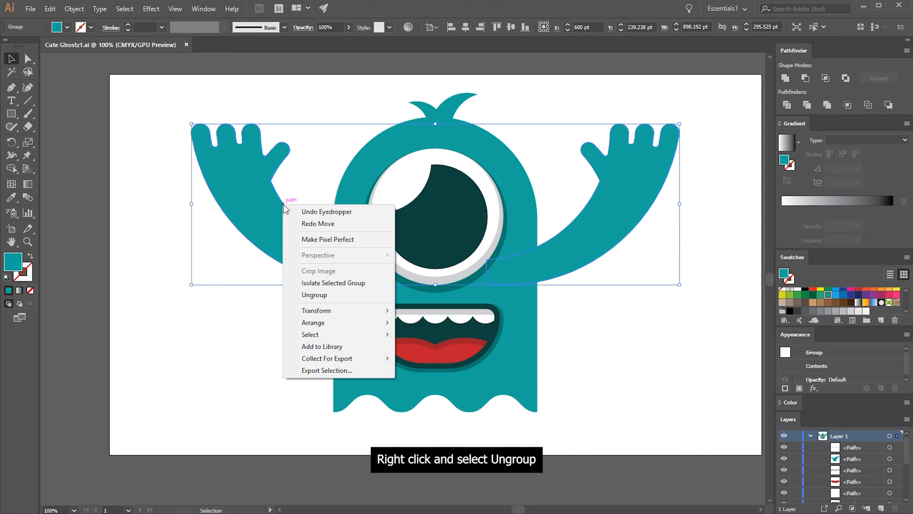
pyautogui.click(312, 296)
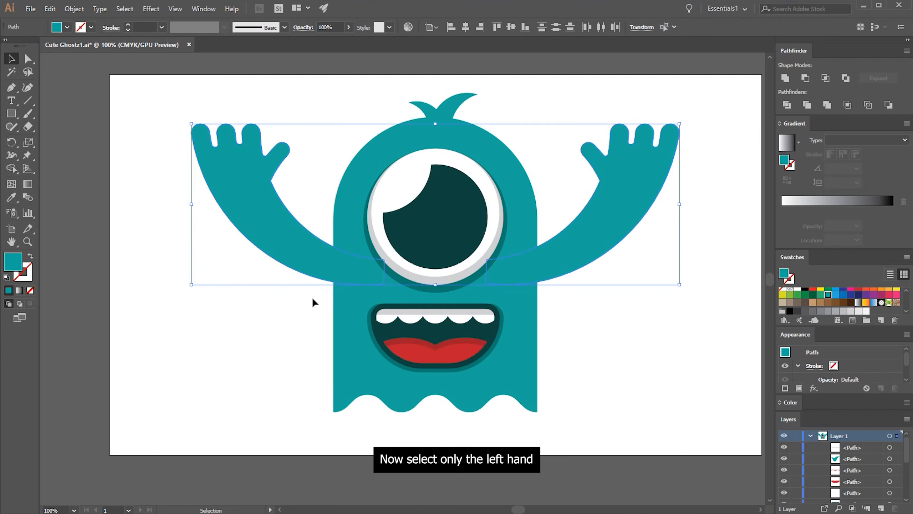
pyautogui.click(335, 116)
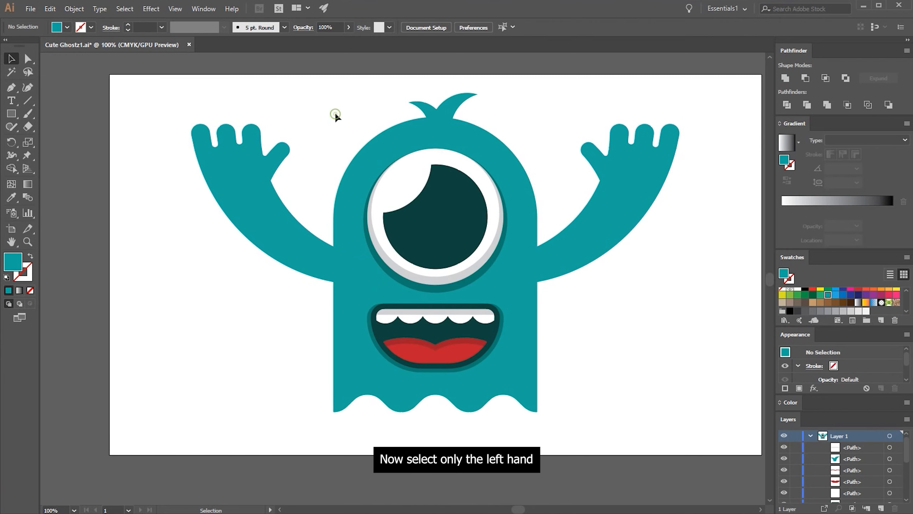
# Copy the left arm alone and paste two copies in place in front
pyautogui.click(234, 159)
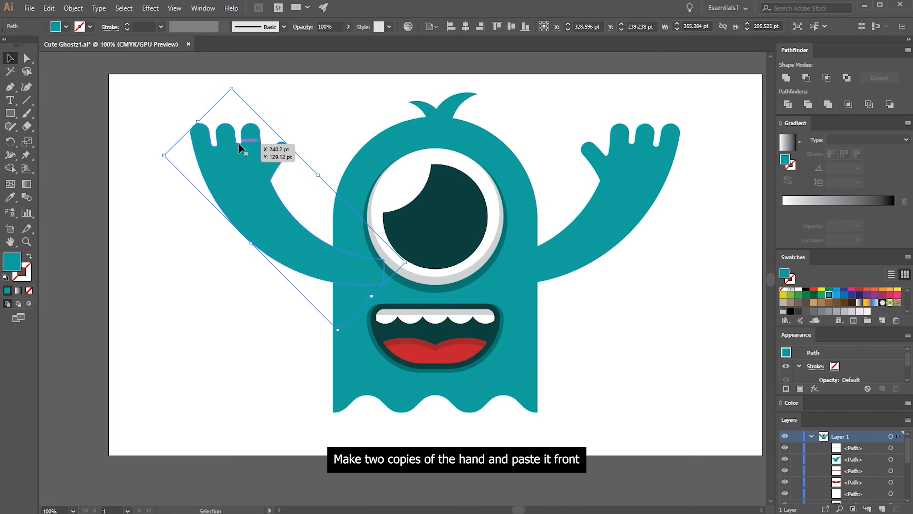
pyautogui.press('a')
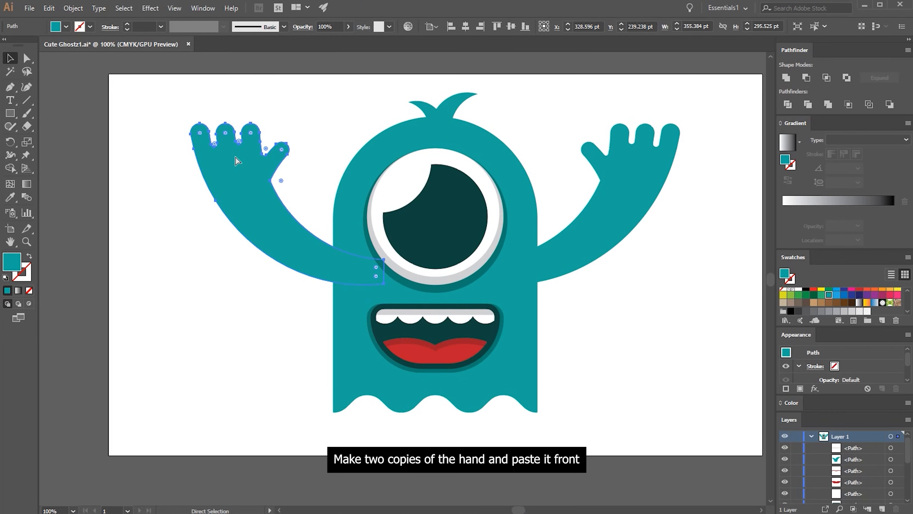
pyautogui.press('v')
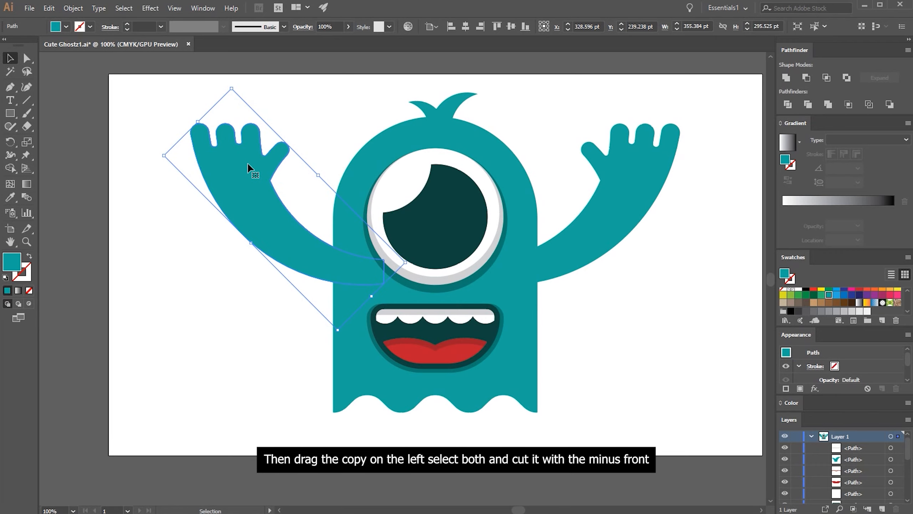
# Shift the top left-arm copy slightly left and subtract it from the other copy with Minus Front
pyautogui.moveTo(247, 163); pyautogui.dragTo(242, 163)
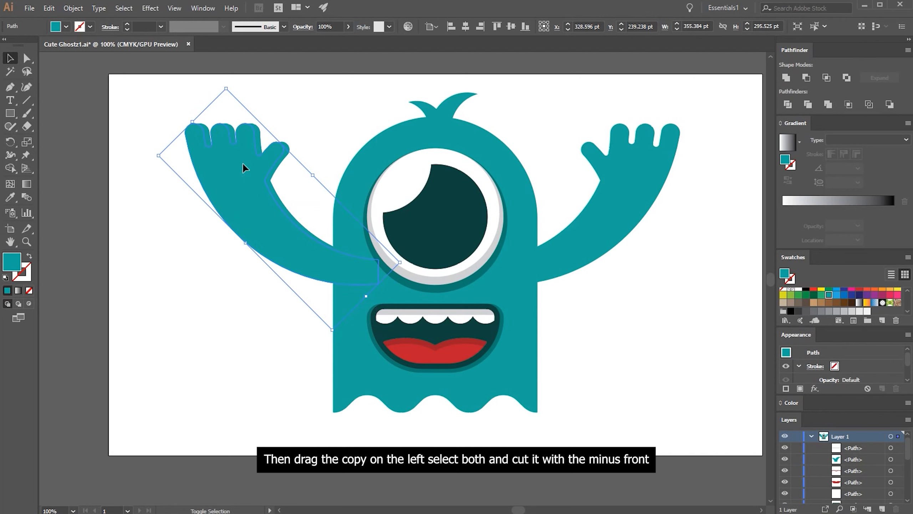
pyautogui.keyDown('shift'); pyautogui.click(256, 147); pyautogui.keyUp('shift')
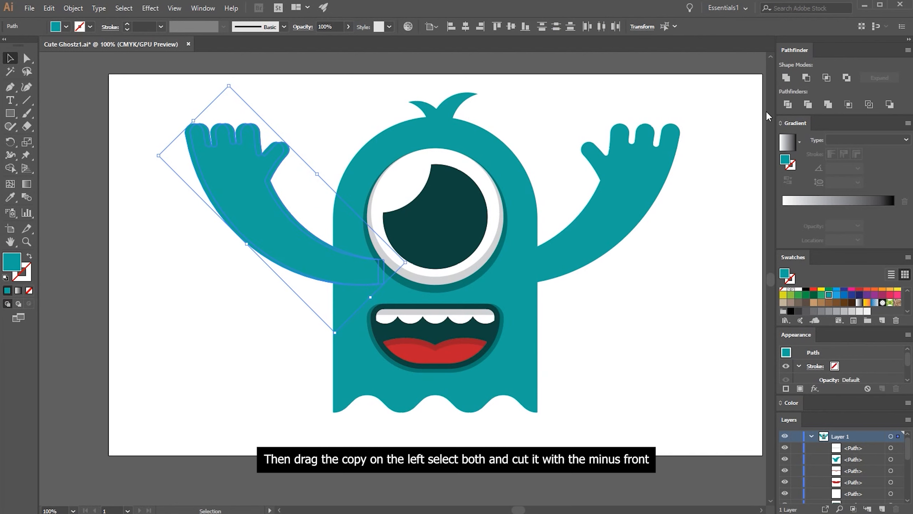
pyautogui.click(803, 78)
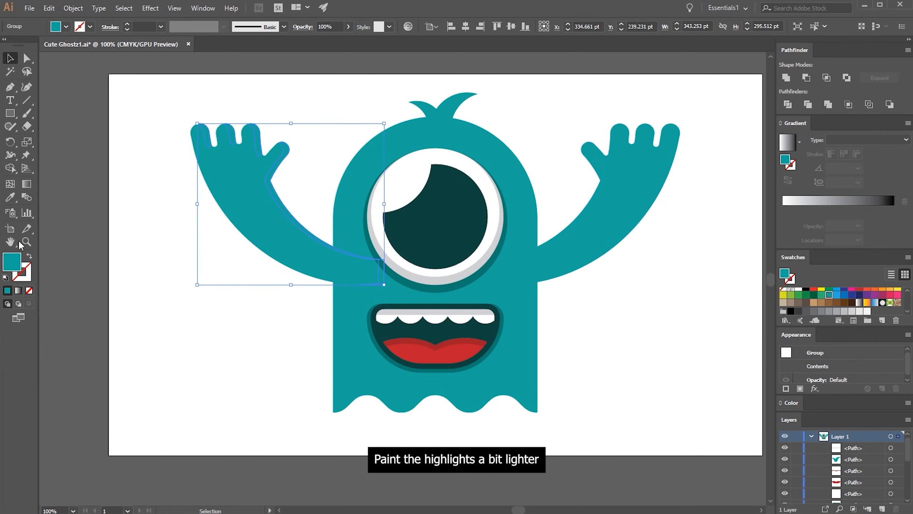
# Fill the left arm's highlight strip with a slightly lighter teal than the arm
pyautogui.doubleClick(12, 260)
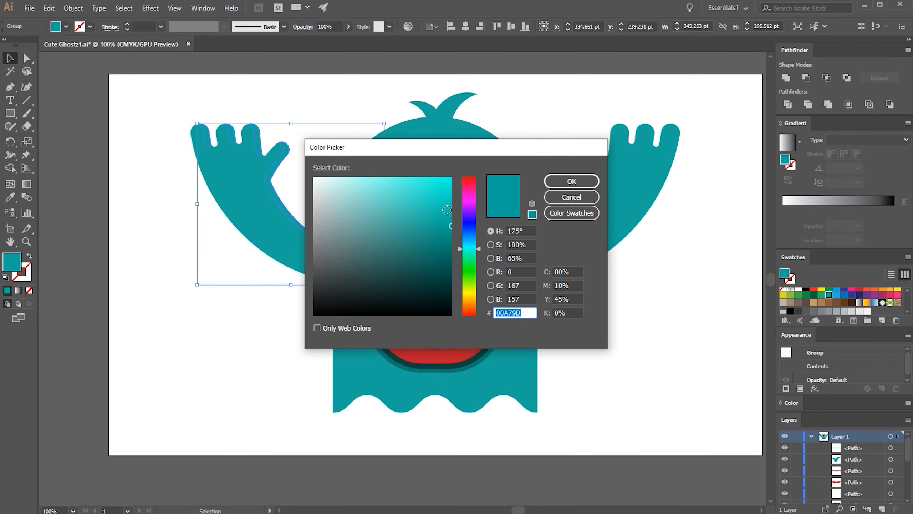
pyautogui.write('00CCB8')
pyautogui.click(594, 180)
pyautogui.click(551, 116)
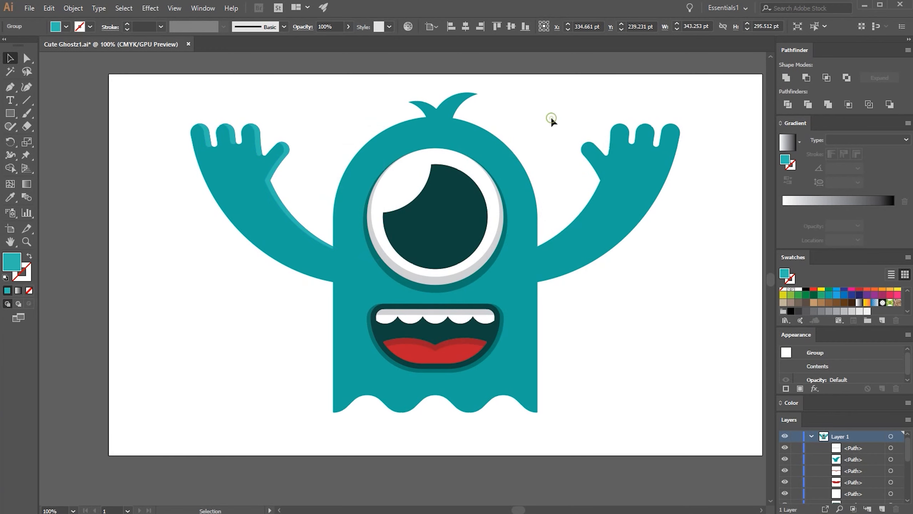
# Copy the right arm and paste two copies in place in front
pyautogui.click(618, 164)
pyautogui.hotkey('ctrl', 'c')
pyautogui.hotkey('ctrl', 'f')
pyautogui.hotkey('ctrl', 'f')
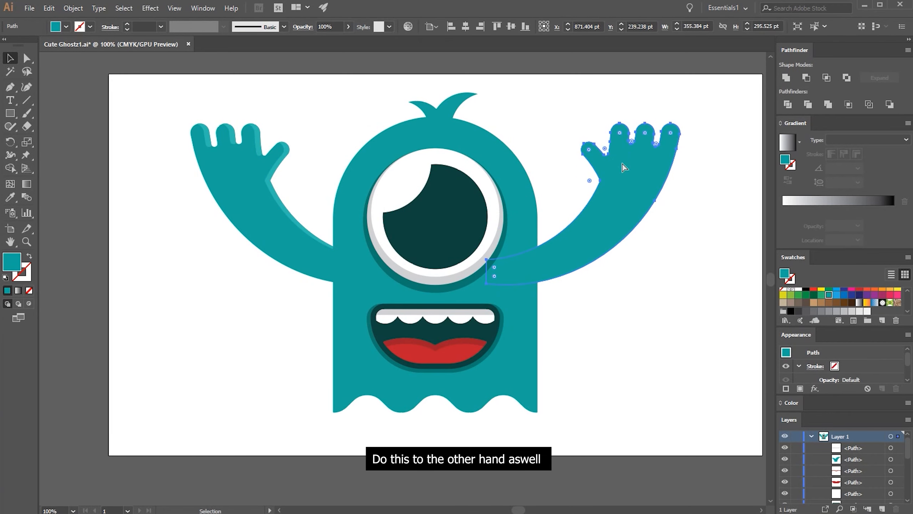
# Cut a highlight from the right-arm copies with Minus Front, offsetting the top one slightly right, and match the left highlight's teal
pyautogui.moveTo(618, 164); pyautogui.dragTo(621, 164)
pyautogui.keyDown('shift'); pyautogui.click(584, 156); pyautogui.keyUp('shift')
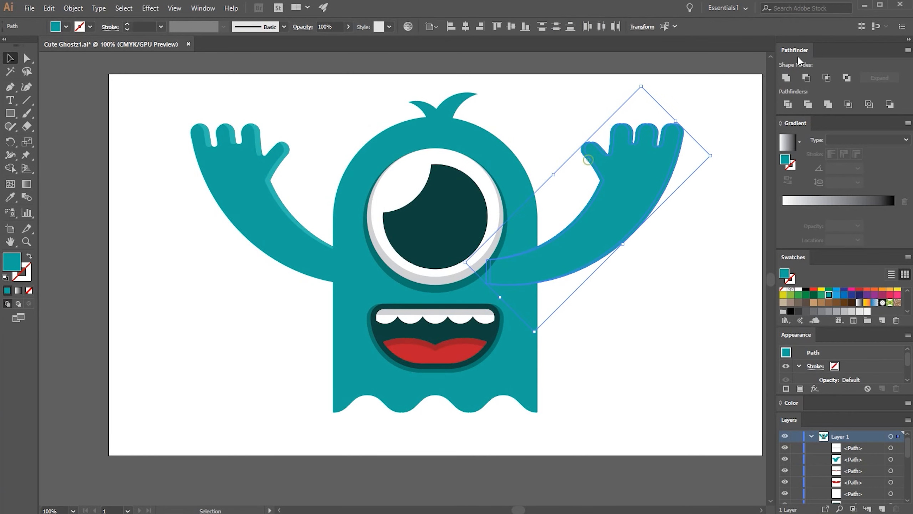
pyautogui.click(805, 78)
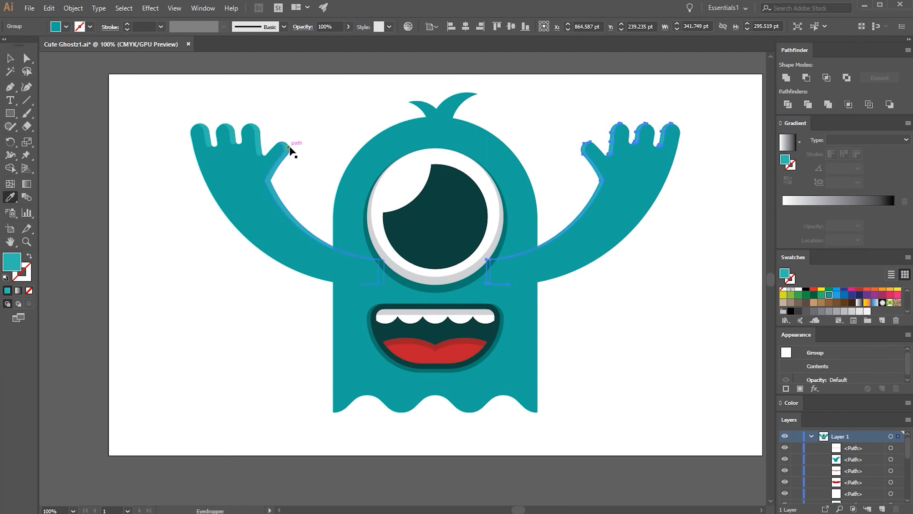
pyautogui.click(334, 130)
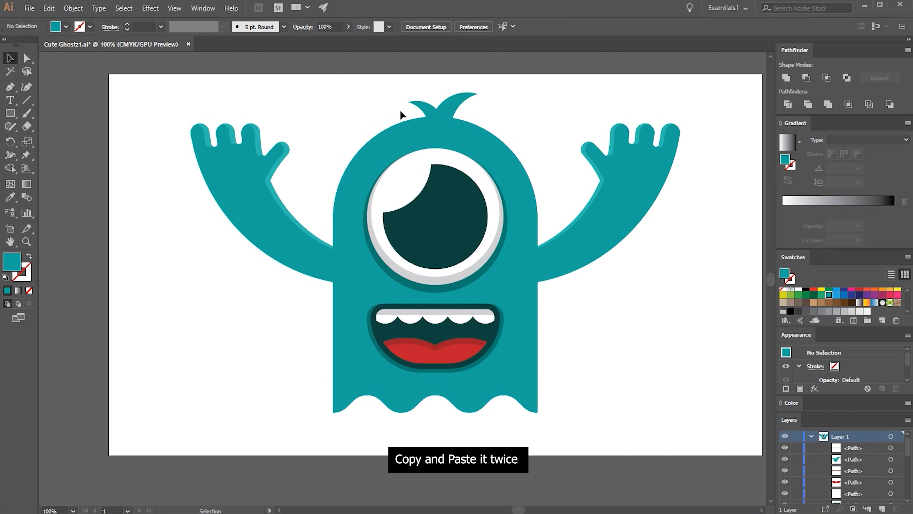
# Paste two copies of the body in front, shift the top one slightly down and subtract it with Minus Front
pyautogui.click(404, 122)
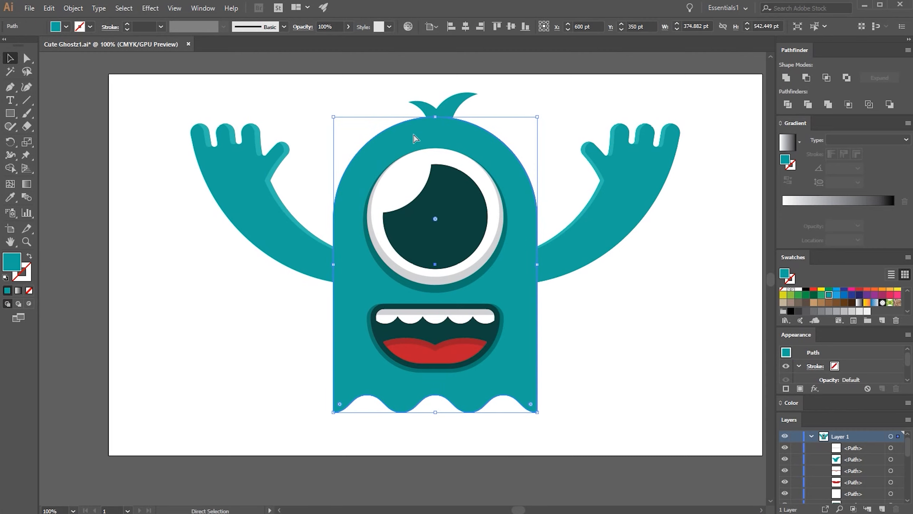
pyautogui.hotkey('ctrl', 'f')
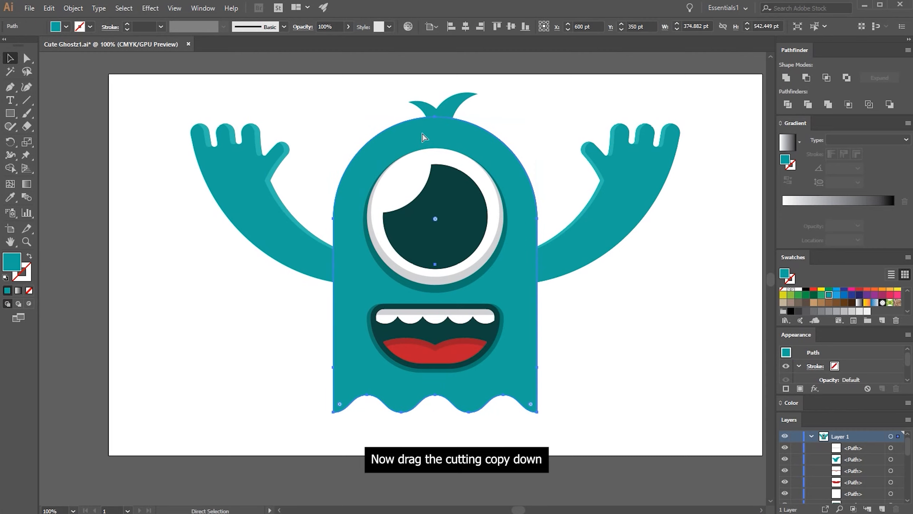
pyautogui.moveTo(422, 134)
pyautogui.mouseDown()
pyautogui.moveTo(429, 128)
pyautogui.moveTo(415, 131)
pyautogui.moveTo(413, 152)
pyautogui.moveTo(411, 123)
pyautogui.mouseUp()
pyautogui.keyDown('shift'); pyautogui.click(411, 123); pyautogui.keyUp('shift')
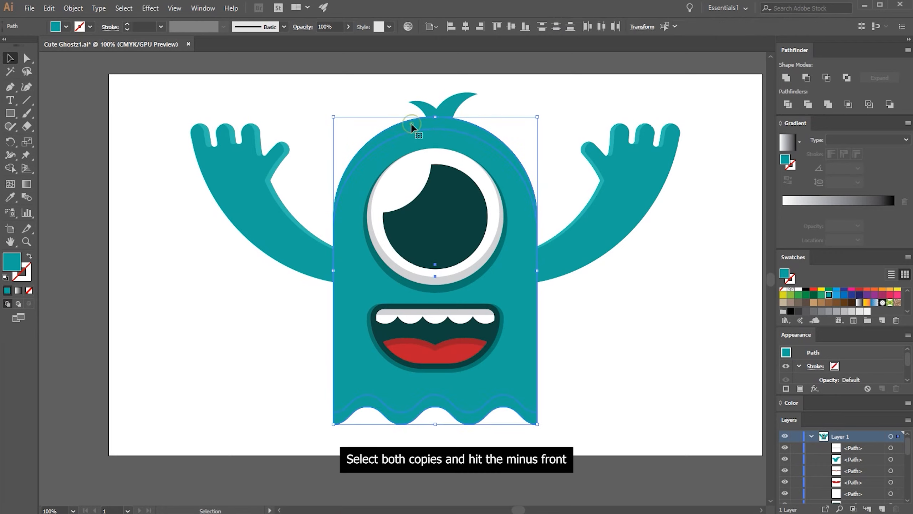
pyautogui.click(806, 77)
# Fill the curved strip on top of the body with the arm highlight's lighter teal using the Eyedropper
pyautogui.press('i')
pyautogui.click(266, 133)
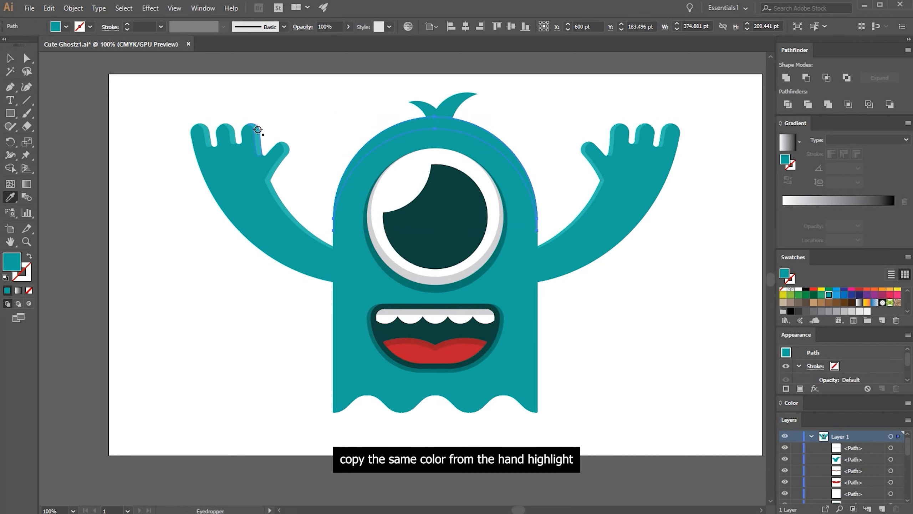
pyautogui.press('v')
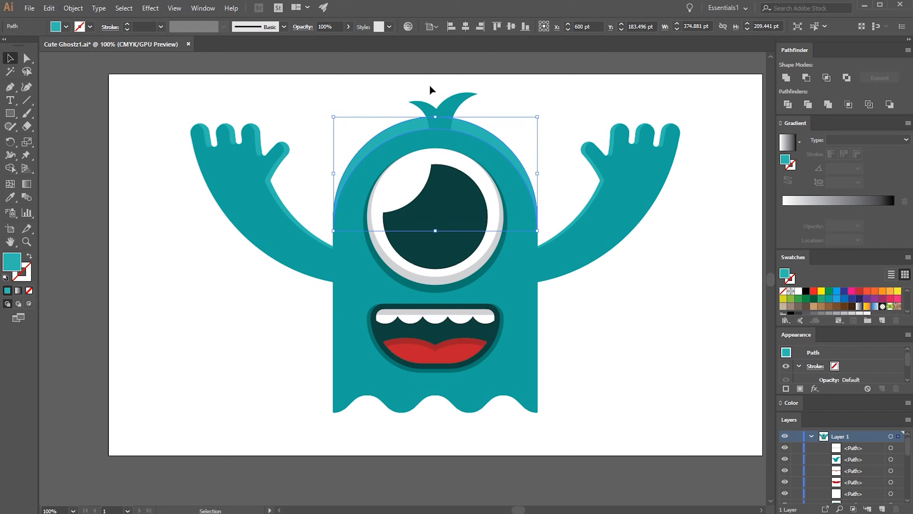
# Create an inner copy of the hair shape with Offset Path at -10 pt and Miter joins
pyautogui.click(431, 105)
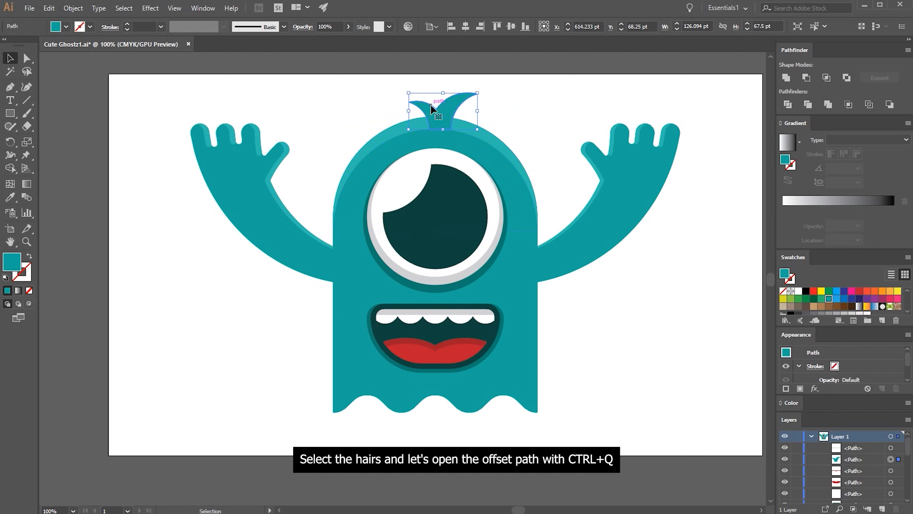
pyautogui.press('a')
pyautogui.hotkey('ctrl', 'shift', 'o')
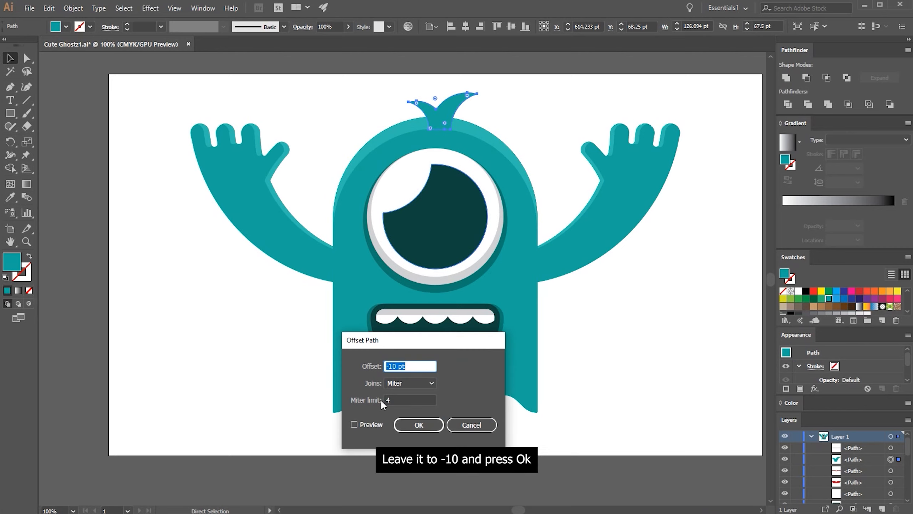
pyautogui.click(404, 426)
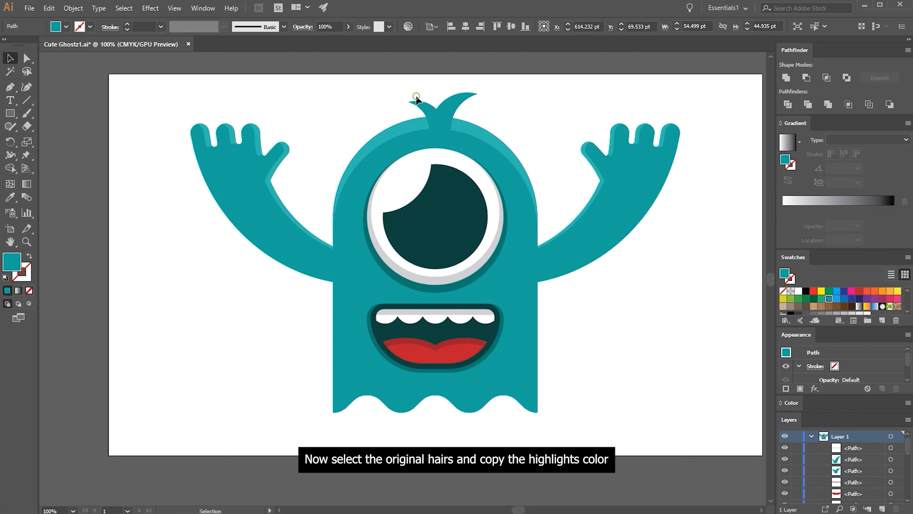
# Recolour the original outer hair shape with the body highlight's lighter teal
pyautogui.click(417, 103)
pyautogui.press('i')
pyautogui.click(415, 118)
pyautogui.press('v')
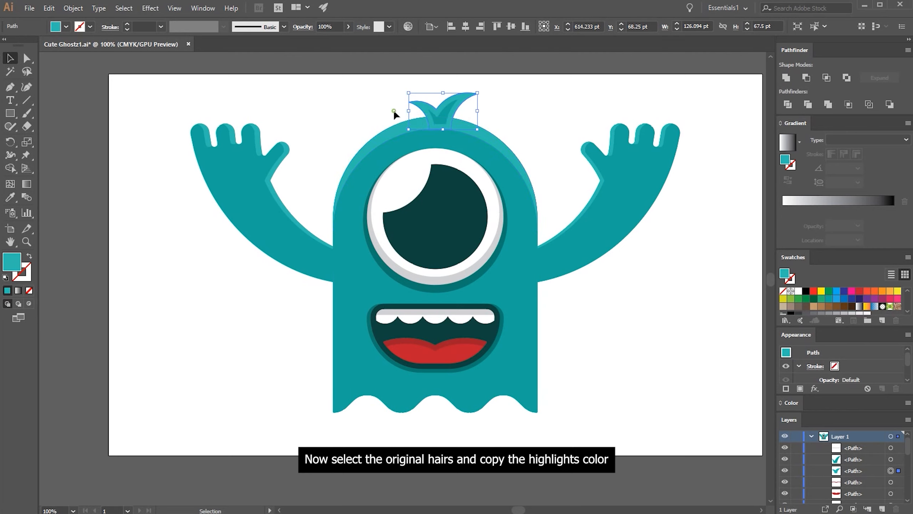
pyautogui.click(394, 111)
pyautogui.click(417, 102)
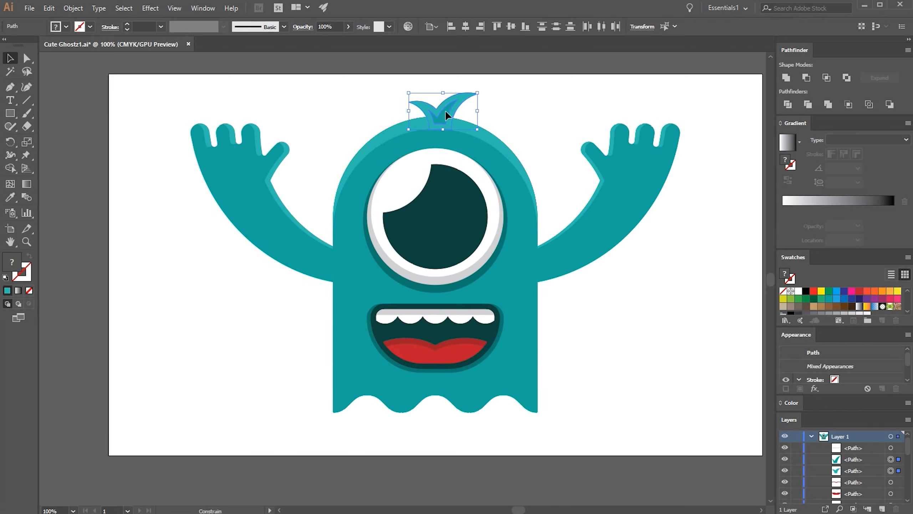
pyautogui.click(498, 117)
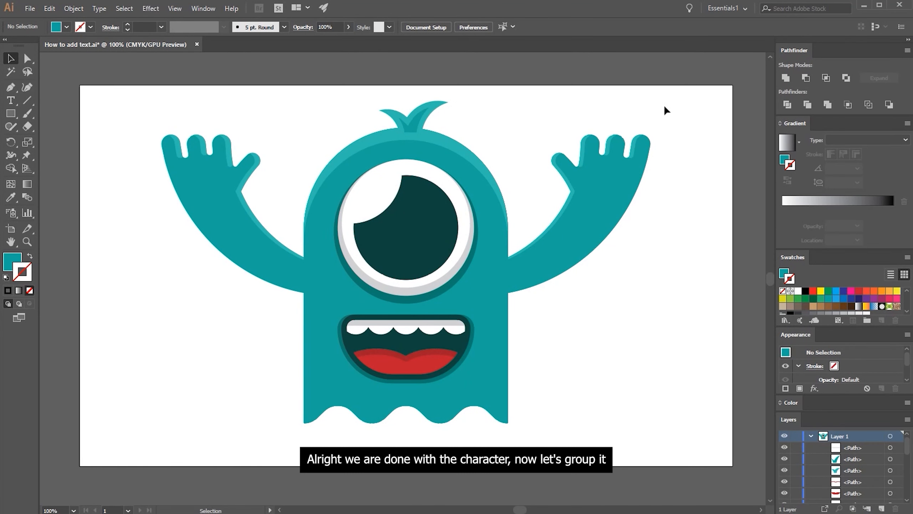
# Select all artwork on the artboard and group it into one object
pyautogui.moveTo(672, 100); pyautogui.dragTo(189, 445)
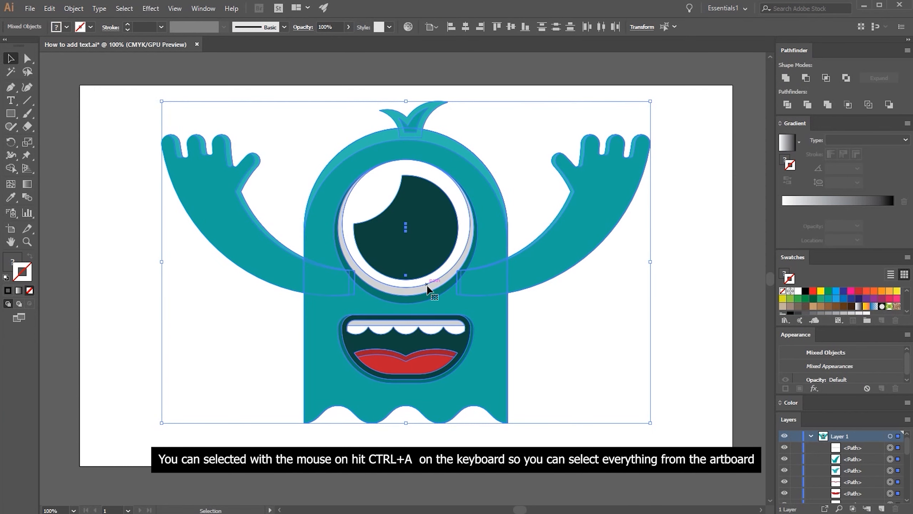
pyautogui.click(546, 290)
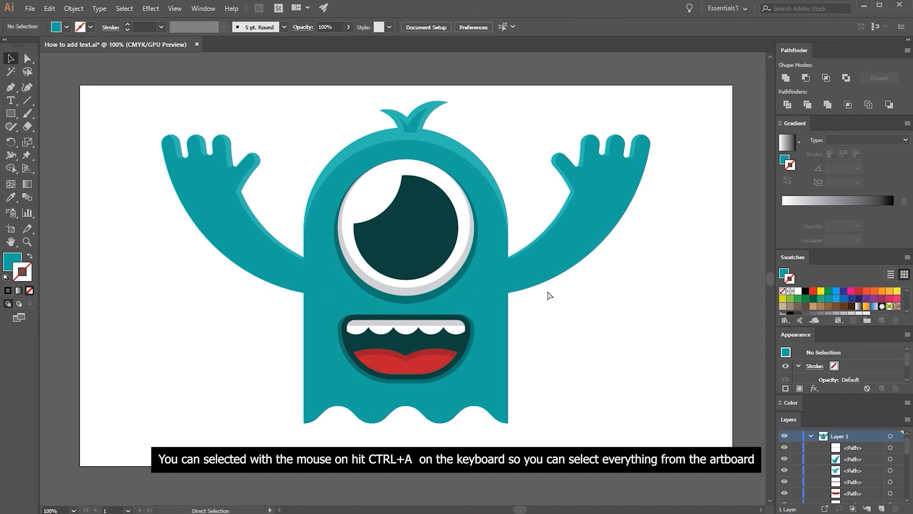
pyautogui.hotkey('ctrl', 'a')
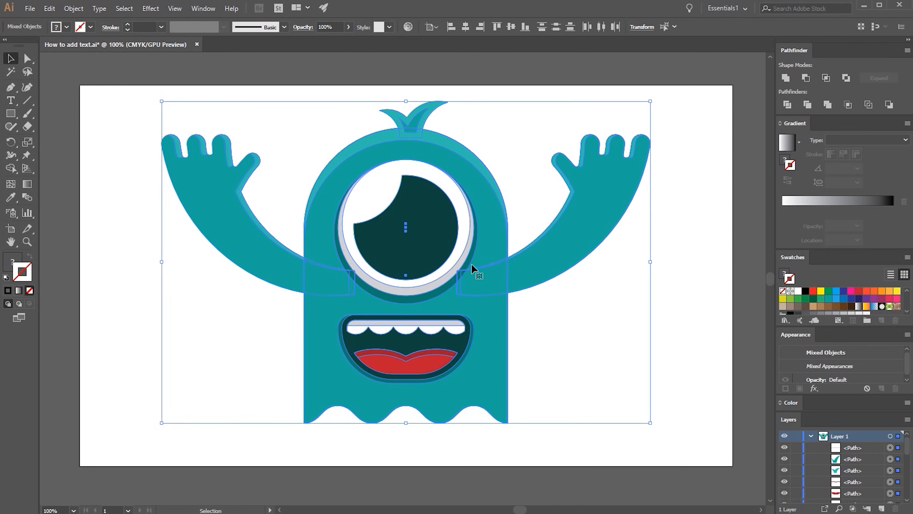
pyautogui.press('ctrl')
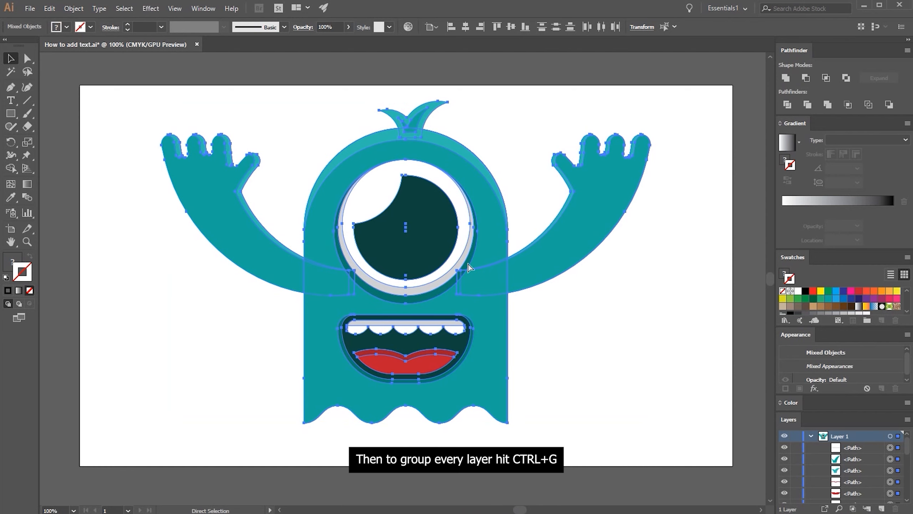
pyautogui.hotkey('ctrl', 'g')
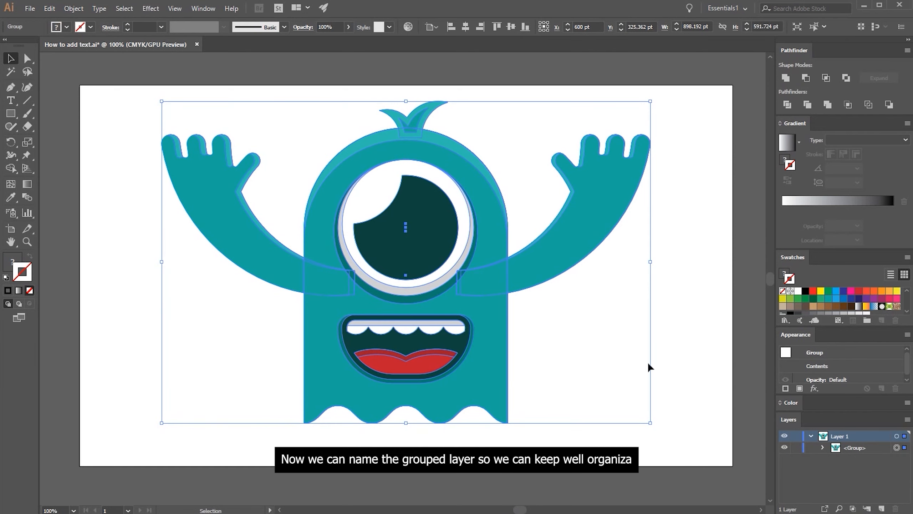
# Rename the grouped ghost artwork to "Character"
pyautogui.doubleClick(836, 446)
pyautogui.write('Character')
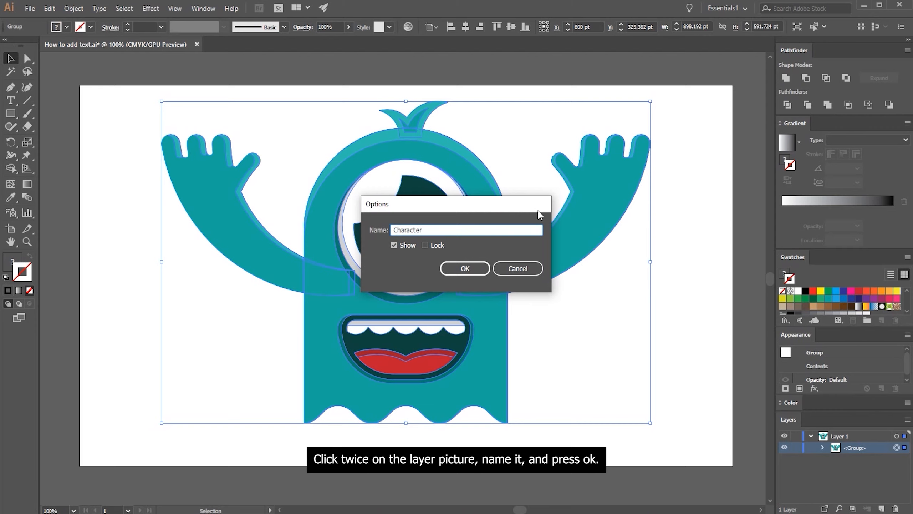
pyautogui.click(463, 268)
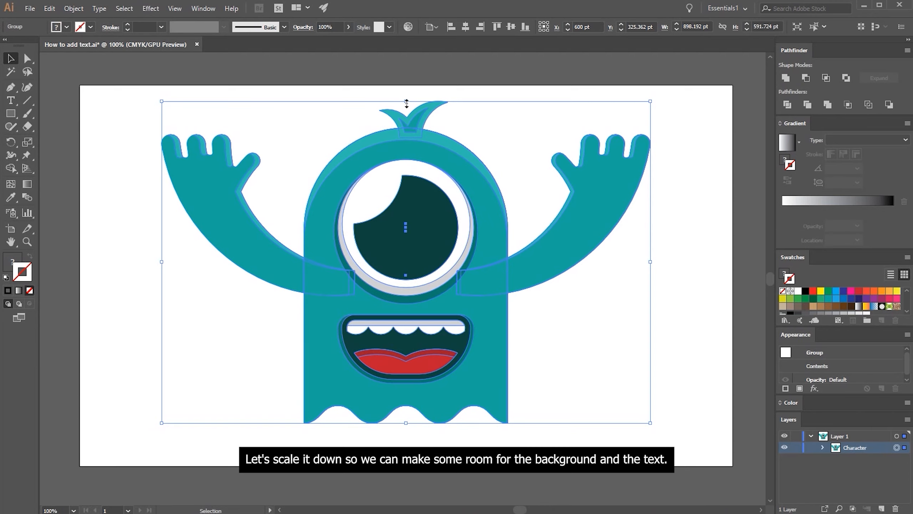
# Scale the Character group down proportionally to about half its size, leaving room around it on the artboard
pyautogui.moveTo(406, 104); pyautogui.dragTo(408, 172)
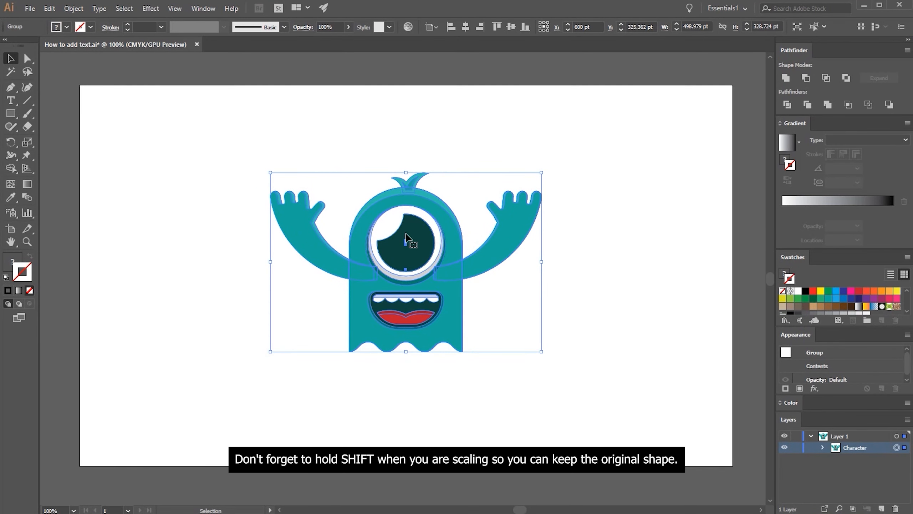
pyautogui.moveTo(406, 352)
pyautogui.mouseDown()
pyautogui.moveTo(407, 362)
pyautogui.moveTo(407, 340)
pyautogui.mouseUp()
pyautogui.click(438, 369)
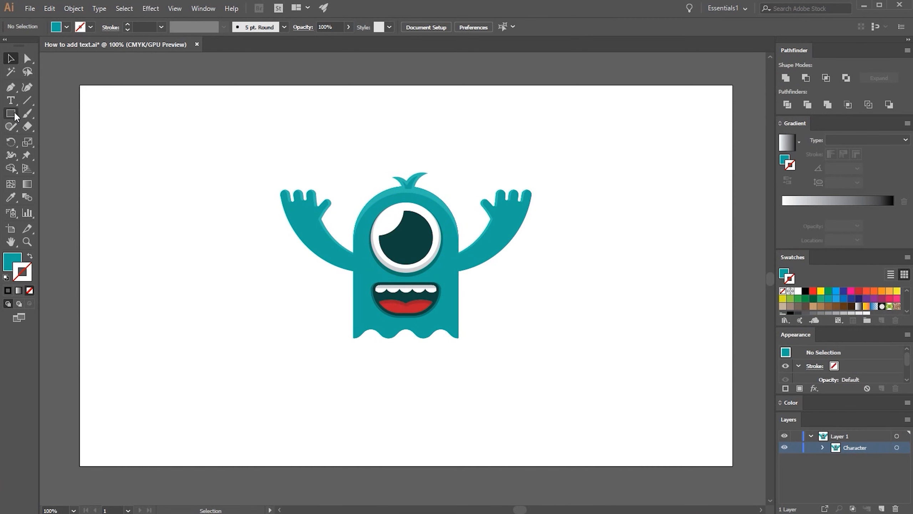
# Draw a circle about 315 pt in diameter centred on the ghost's upper body and send it to the back
pyautogui.moveTo(14, 115); pyautogui.dragTo(22, 140)
pyautogui.moveTo(405, 235); pyautogui.dragTo(432, 321)
pyautogui.rightClick(433, 279)
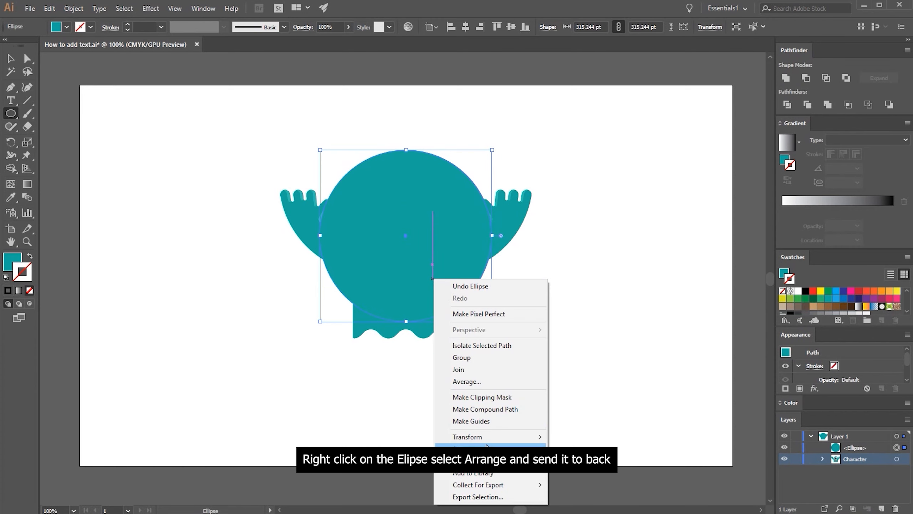
pyautogui.moveTo(460, 448)
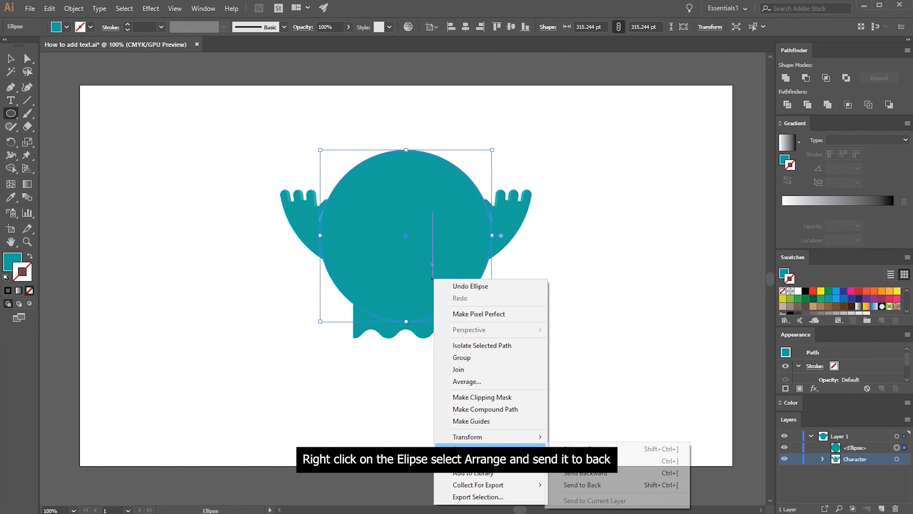
pyautogui.click(588, 482)
# Fill the circle behind the ghost with the tongue's red using the Eyedropper
pyautogui.press('i')
pyautogui.click(417, 307)
pyautogui.press('v')
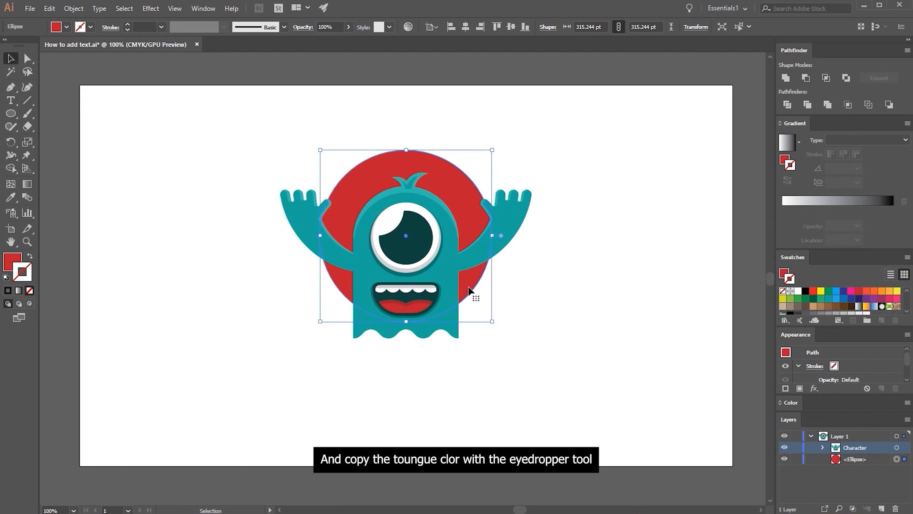
pyautogui.click(530, 292)
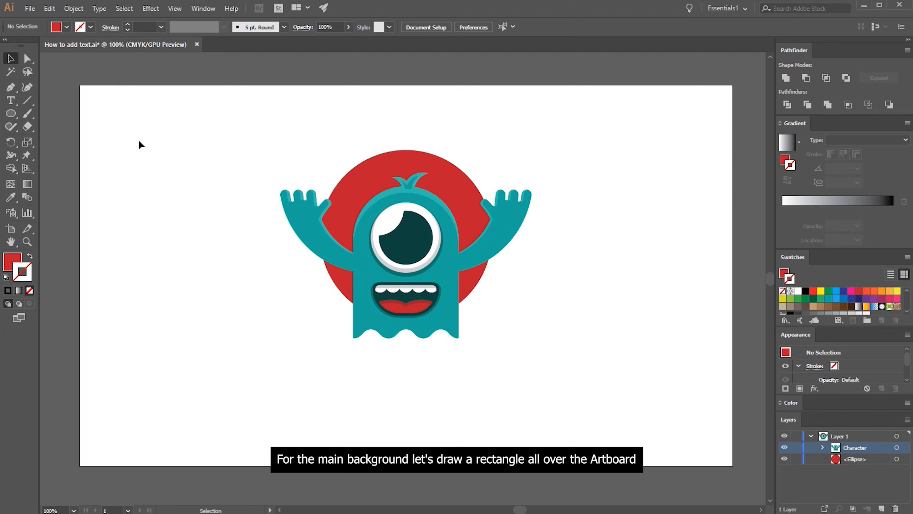
# Draw a 1200 x 700 pt rectangle covering the whole artboard and send it to the back
pyautogui.moveTo(11, 113); pyautogui.dragTo(45, 115)
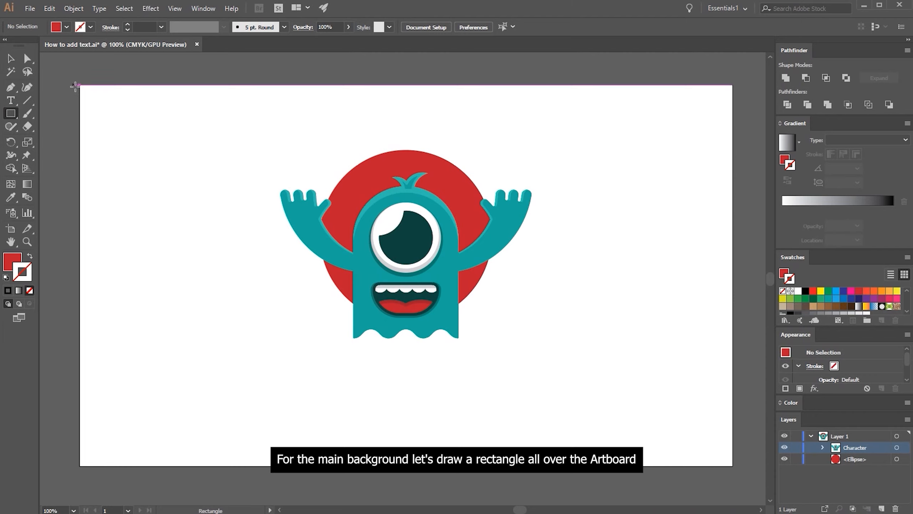
pyautogui.moveTo(80, 85); pyautogui.dragTo(732, 465)
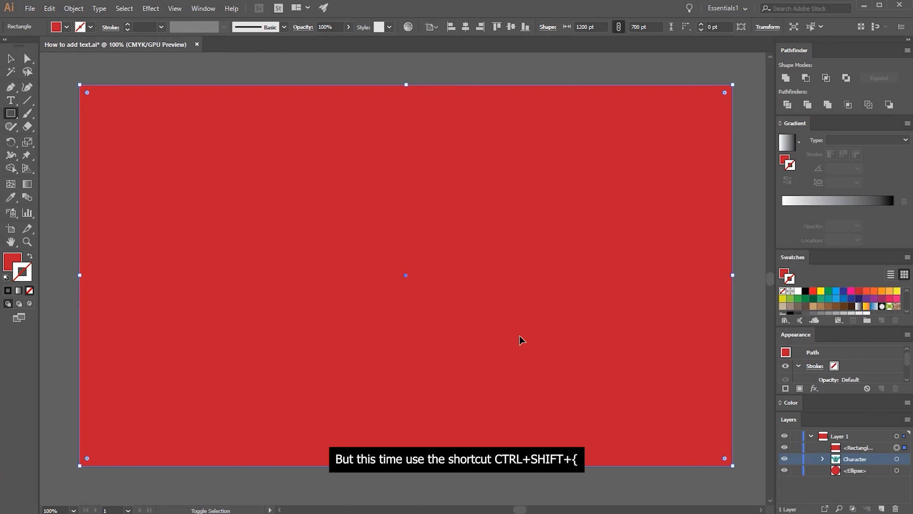
pyautogui.hotkey('ctrl', 'shift', '[')
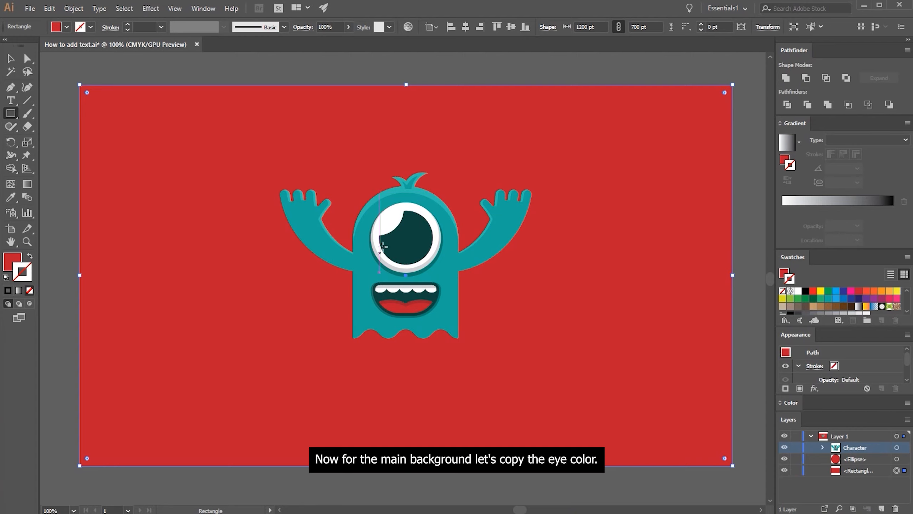
# Fill the background rectangle with the pupil's dark teal and lock it
pyautogui.press('i')
pyautogui.click(398, 237)
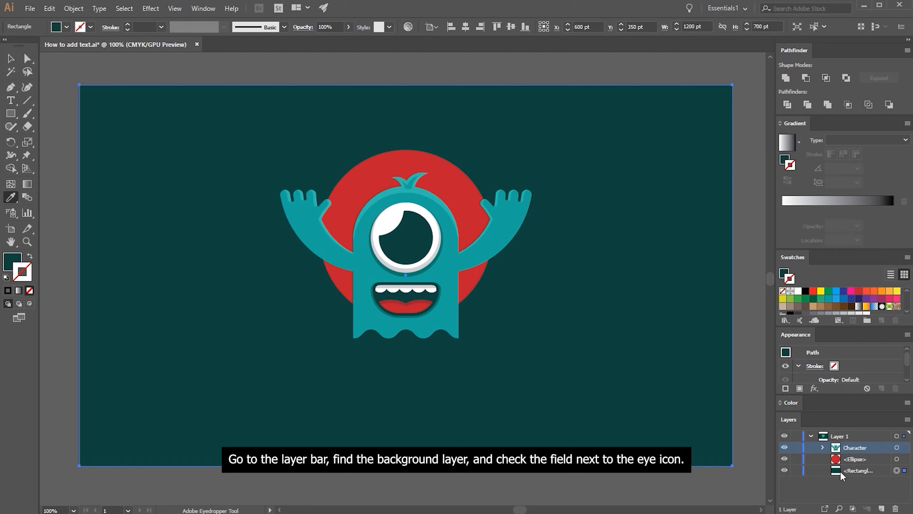
pyautogui.click(796, 471)
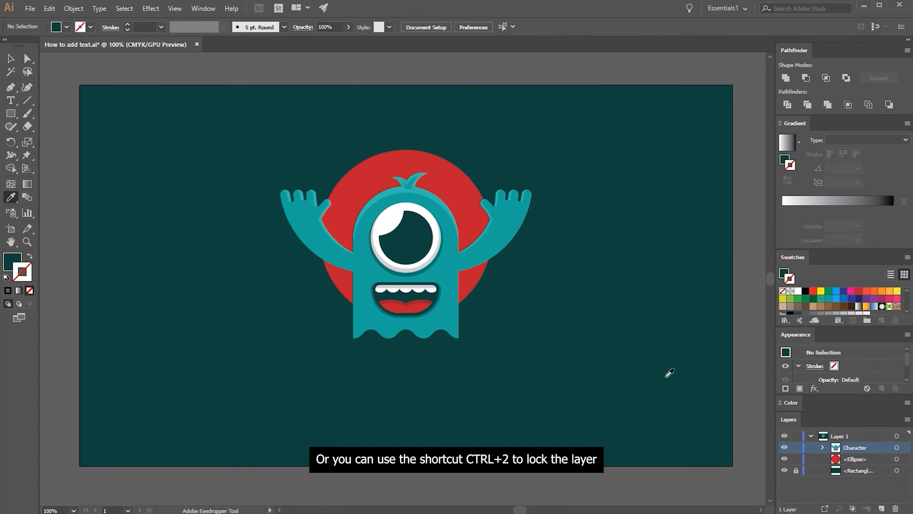
pyautogui.hotkey('ctrl', 'alt', '2')
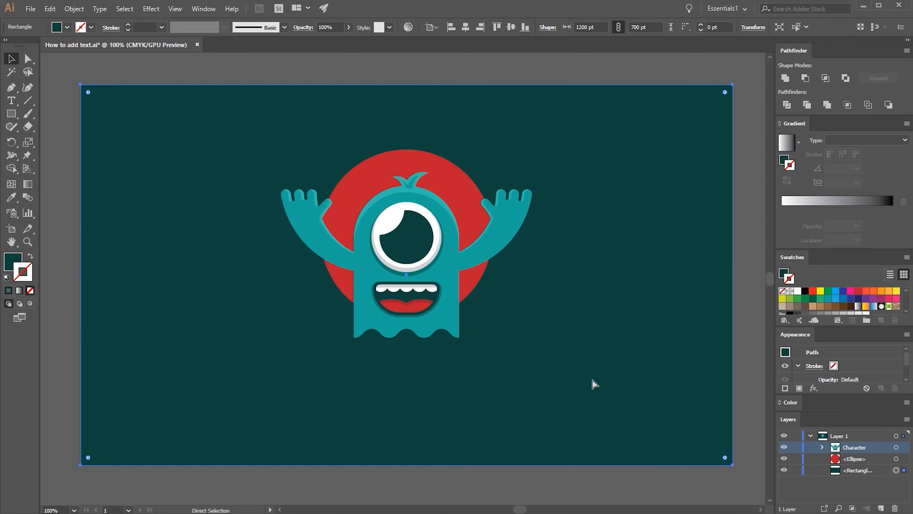
pyautogui.hotkey('ctrl', '2')
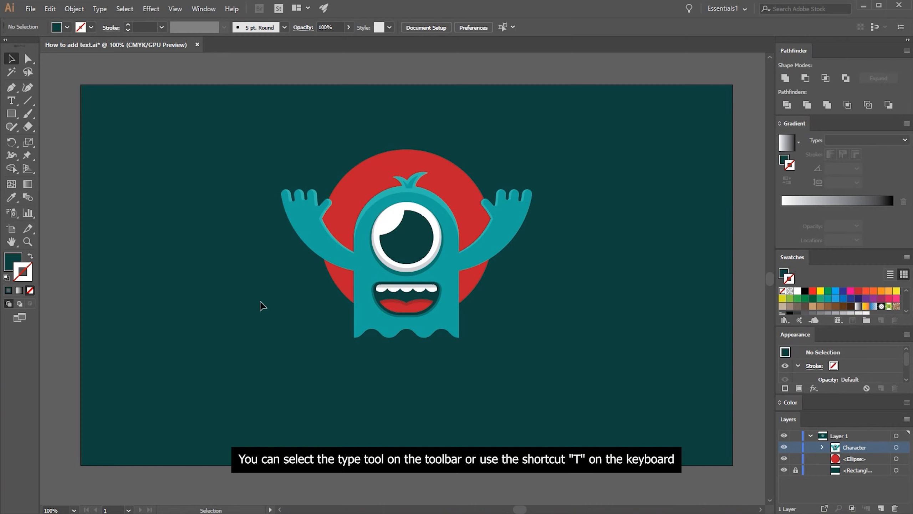
# Add the text "ghost attack" on the artboard just below the ghost with the Type tool
pyautogui.press('t')
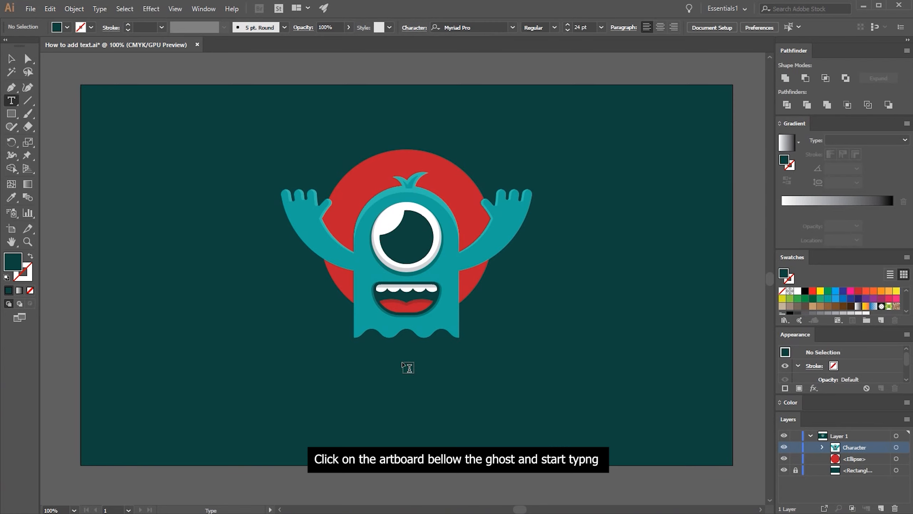
pyautogui.click(397, 365)
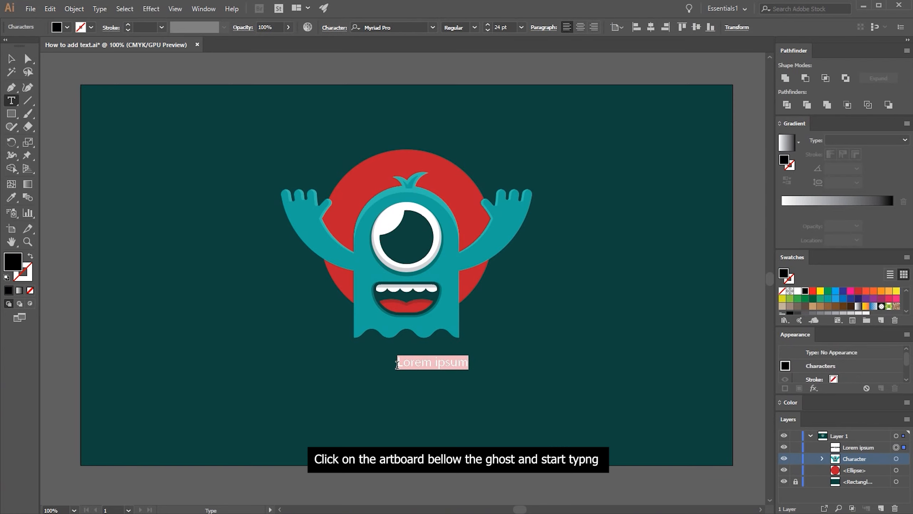
pyautogui.write('ghost a')
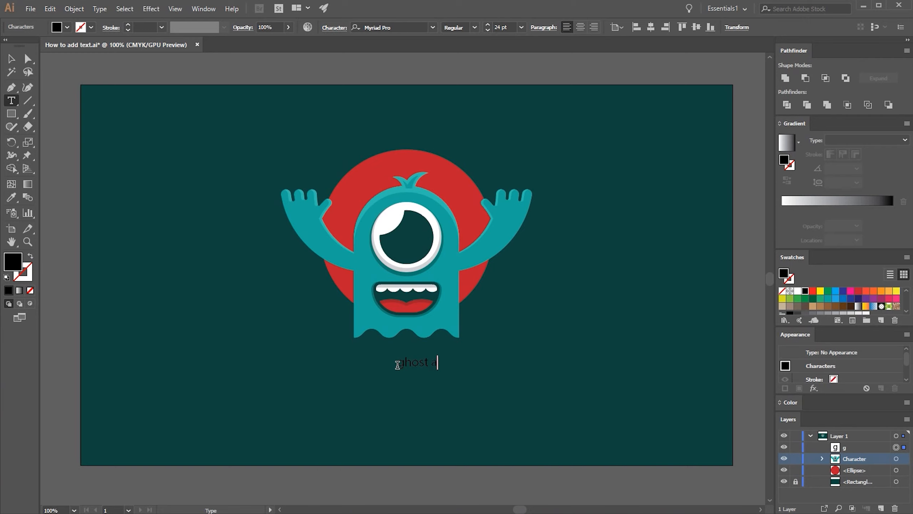
pyautogui.write('ttack')
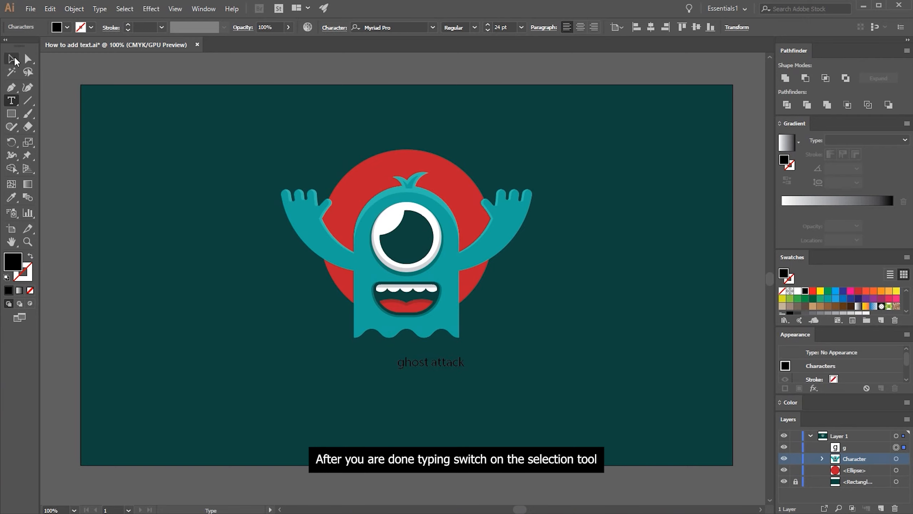
# Center-align the "ghost attack" text's paragraph and align the text horizontally to the artboard's center
pyautogui.press('Escape')
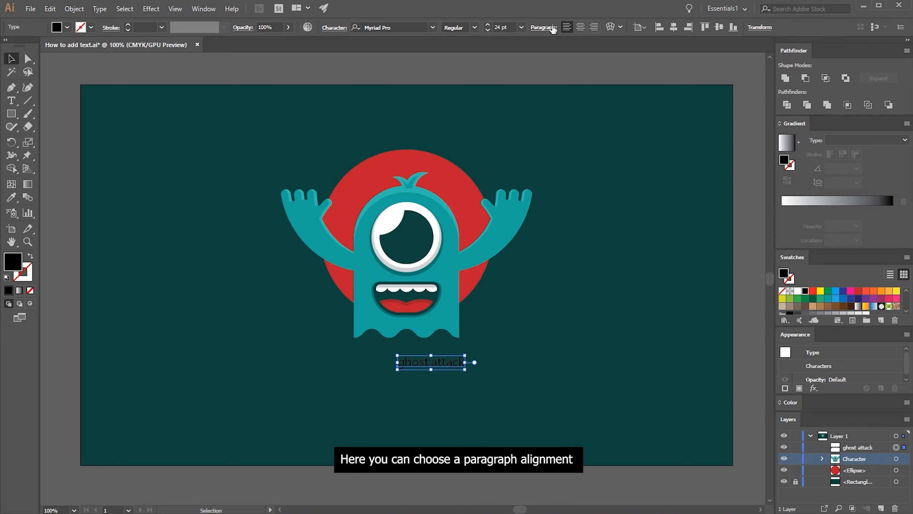
pyautogui.click(544, 28)
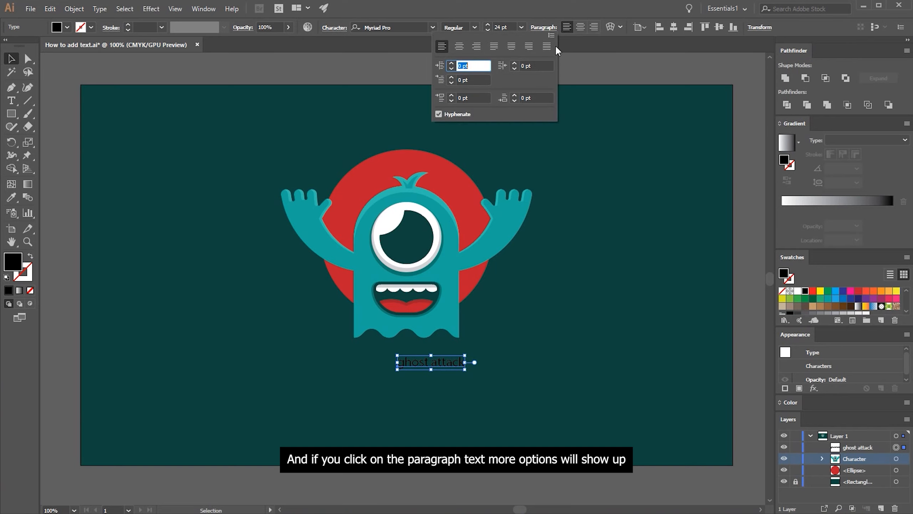
pyautogui.click(460, 49)
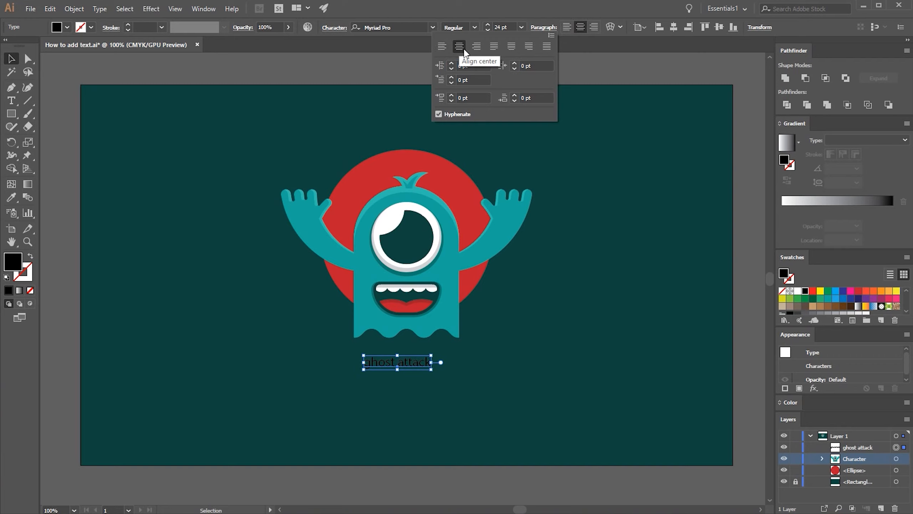
pyautogui.click(675, 28)
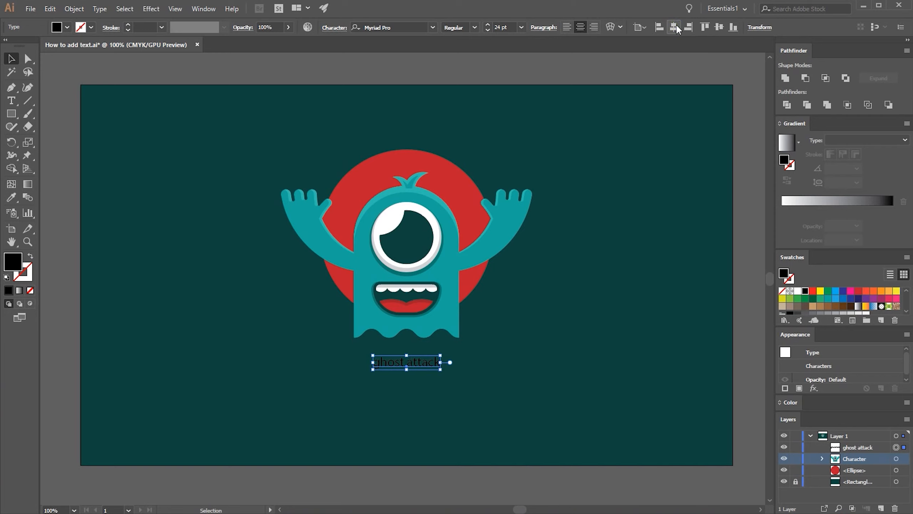
# Set the text size to 100 pt, move the text slightly down and scale it up from its center to 104.3 pt
pyautogui.click(521, 27)
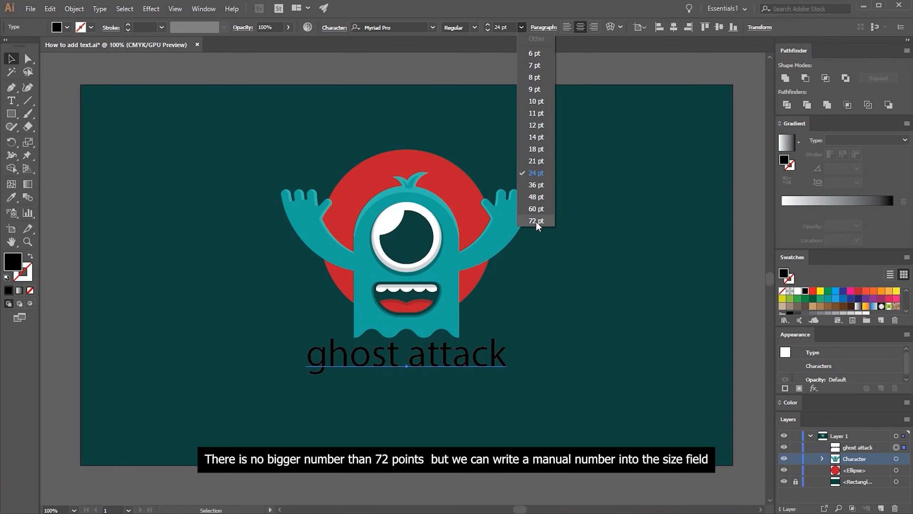
pyautogui.click(536, 220)
pyautogui.write('10')
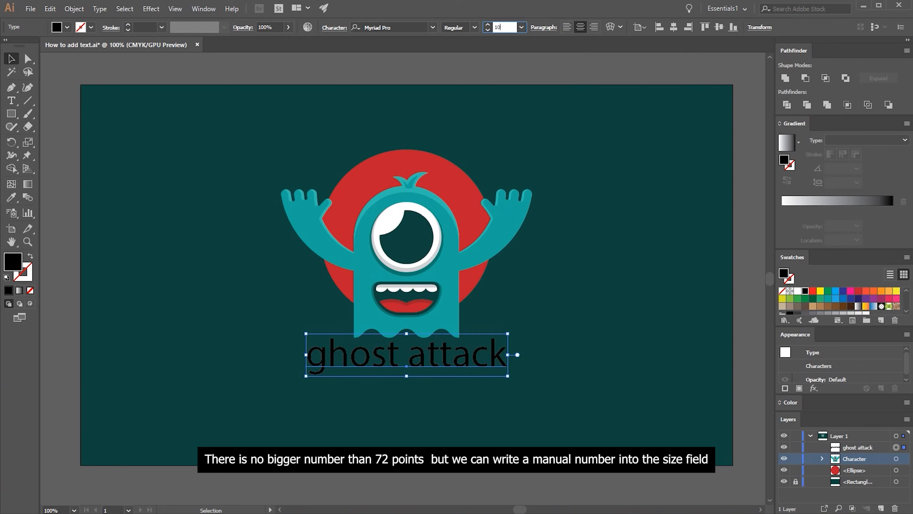
pyautogui.write('0')
pyautogui.press('Tab')
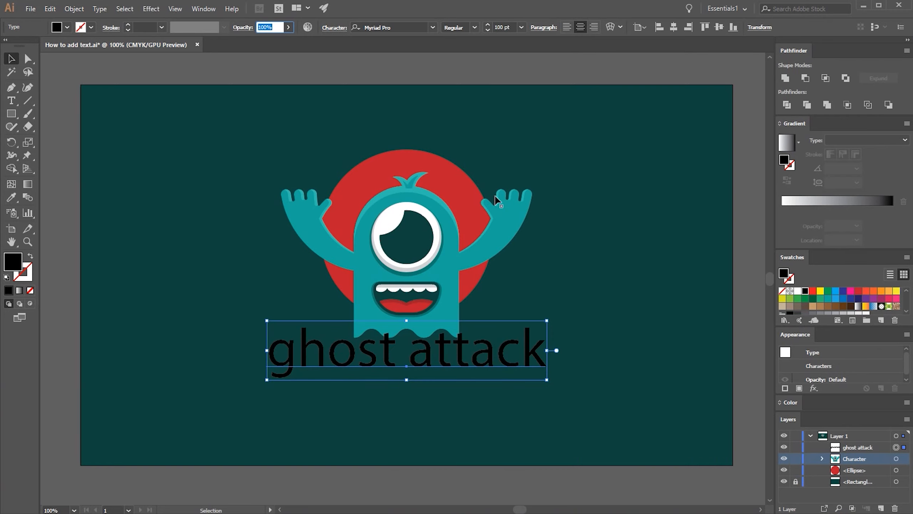
pyautogui.moveTo(493, 350); pyautogui.dragTo(493, 364)
pyautogui.moveTo(548, 365)
pyautogui.mouseDown()
pyautogui.moveTo(566, 364)
pyautogui.moveTo(553, 365)
pyautogui.mouseUp()
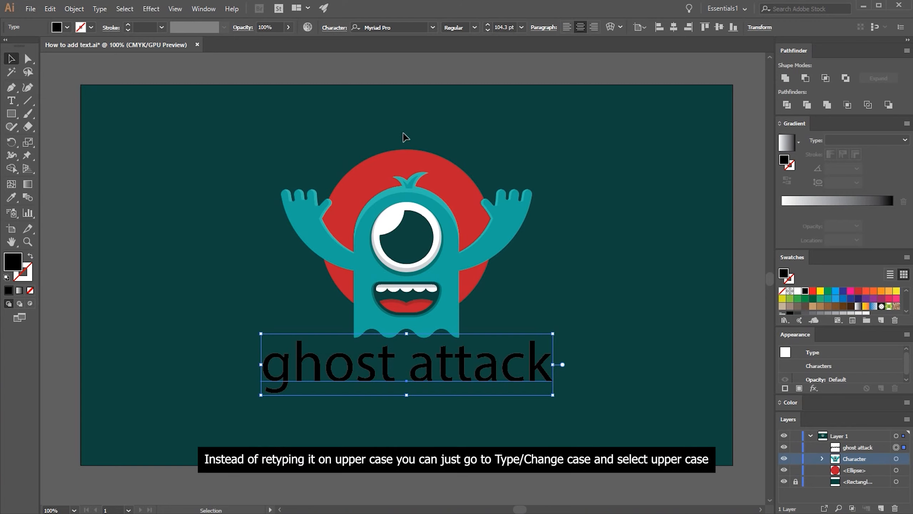
# Convert the "ghost attack" text to uppercase with Change Case
pyautogui.click(100, 10)
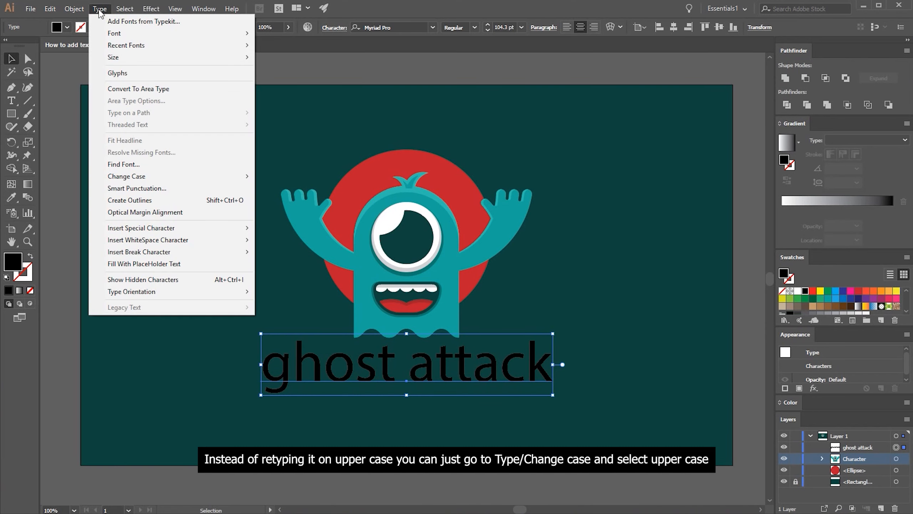
pyautogui.moveTo(223, 184)
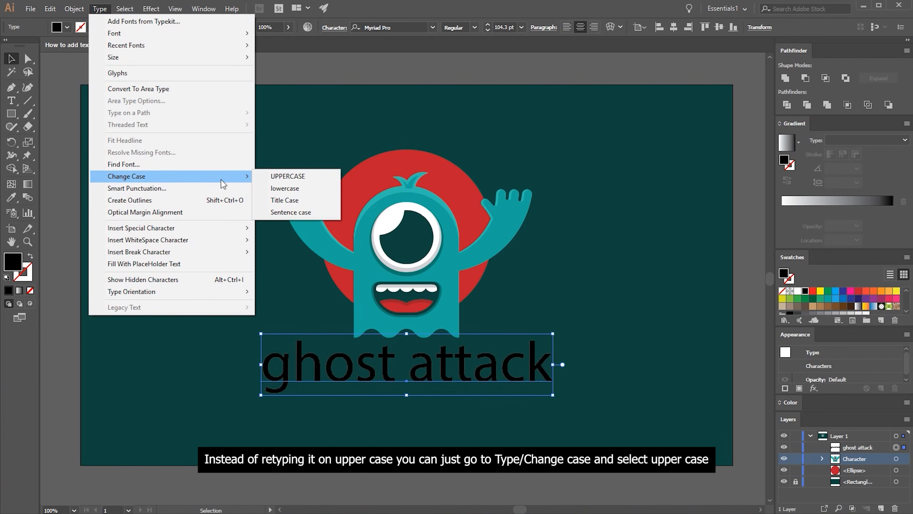
pyautogui.click(290, 177)
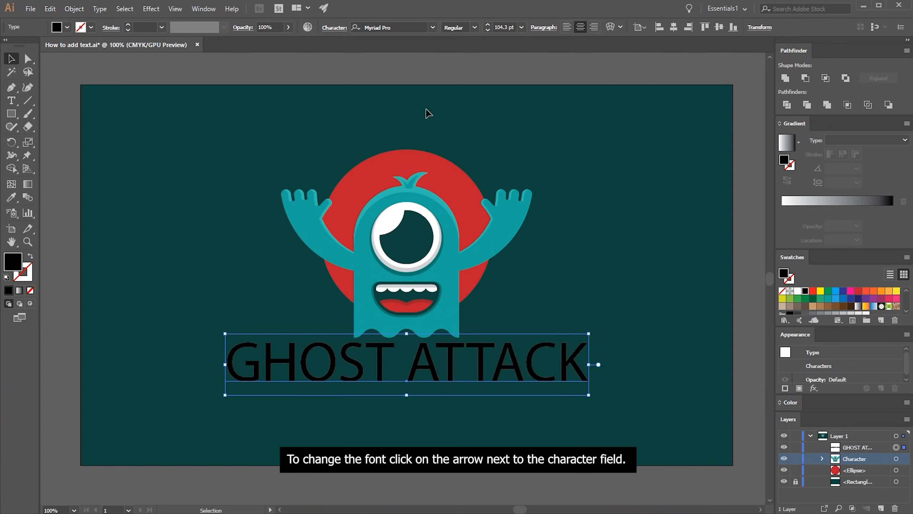
# Change the text's font to Agency FB and move the text slightly lower beneath the ghost
pyautogui.click(432, 28)
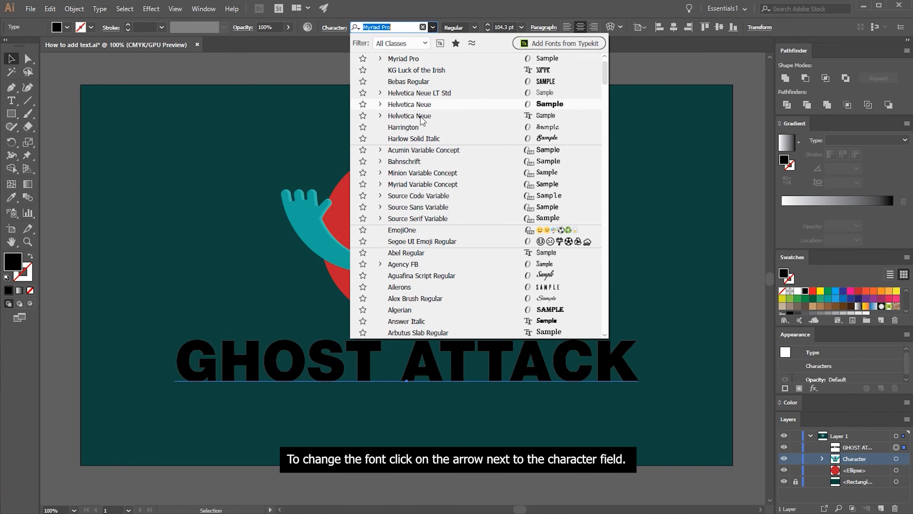
pyautogui.click(445, 265)
pyautogui.moveTo(457, 365); pyautogui.dragTo(458, 374)
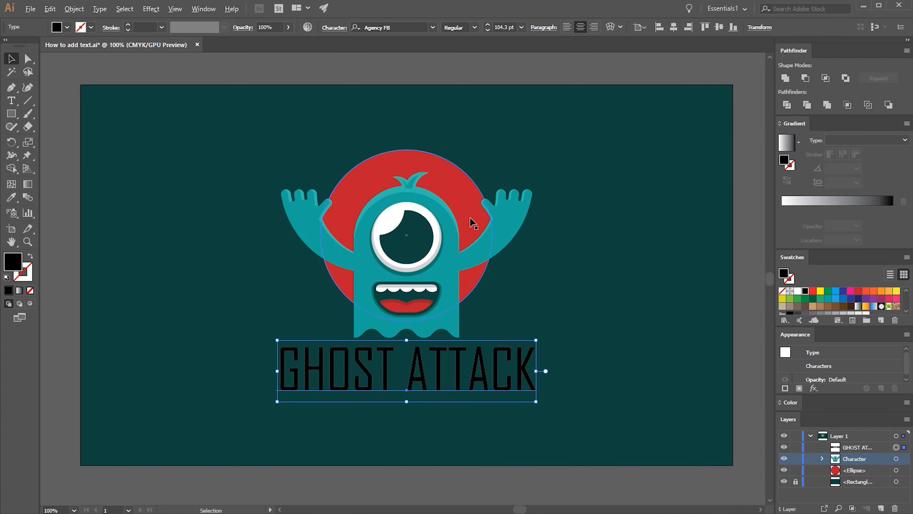
# Switch to the Example font folder in File Explorer, open the Gotham Ultra font file and install it
pyautogui.hotkey('alt', 'Tab')
pyautogui.hotkey('alt', 'Tab')
pyautogui.hotkey('alt', 'Tab')
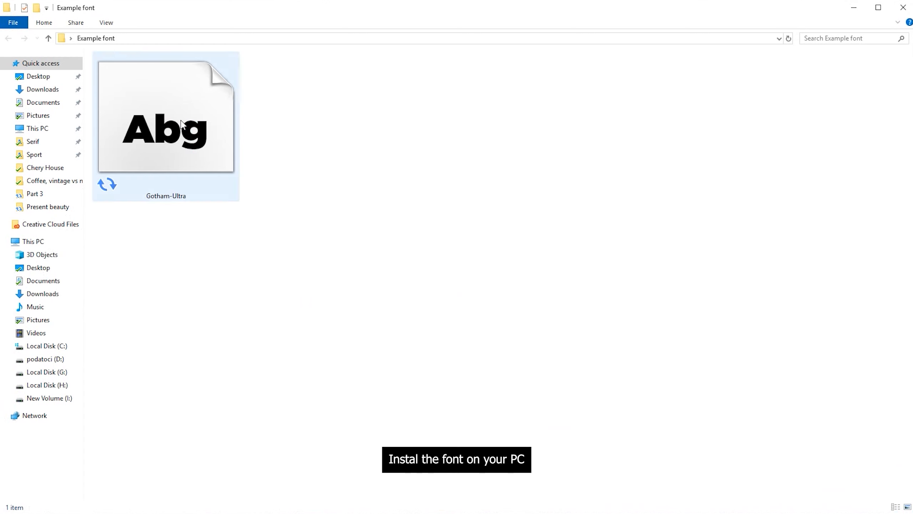
pyautogui.doubleClick(180, 121)
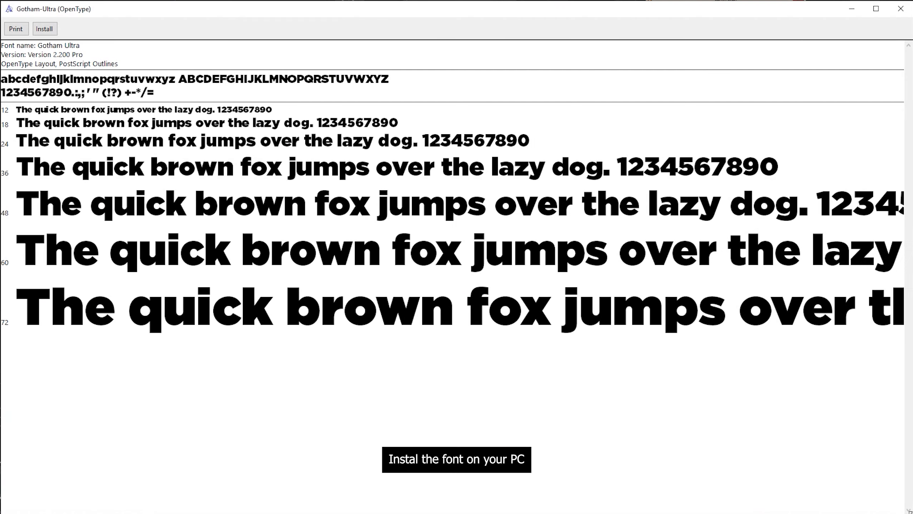
pyautogui.click(49, 30)
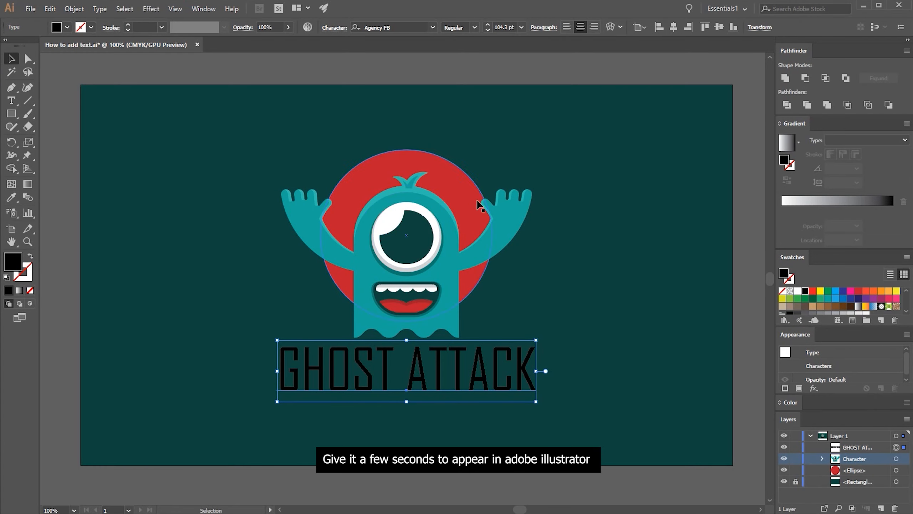
# Back in Illustrator, search the fonts for "gotha" and apply Gotham Ultra to the GHOST ATTACK text
pyautogui.click(403, 29)
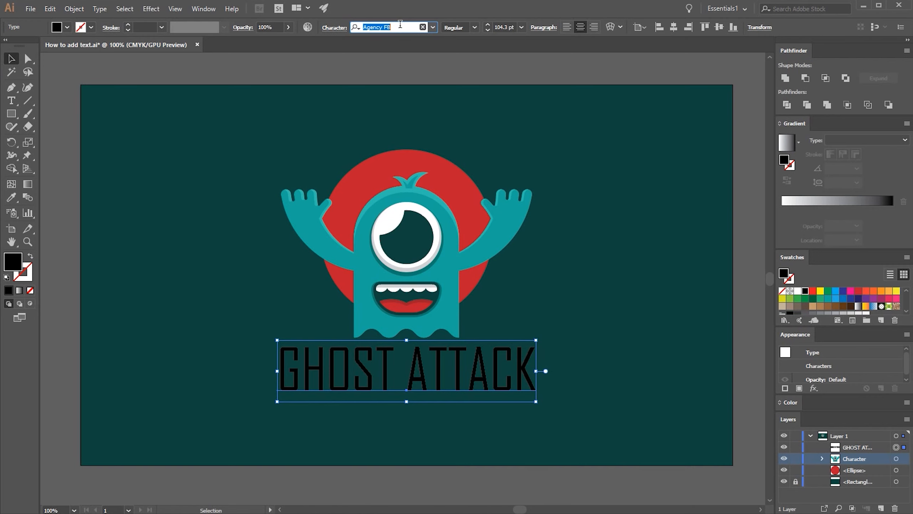
pyautogui.write('goth')
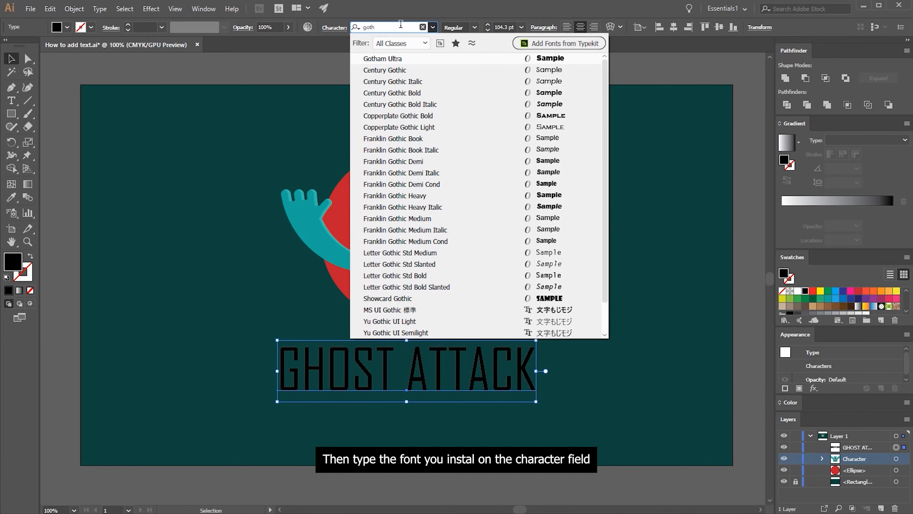
pyautogui.write('a')
pyautogui.click(424, 60)
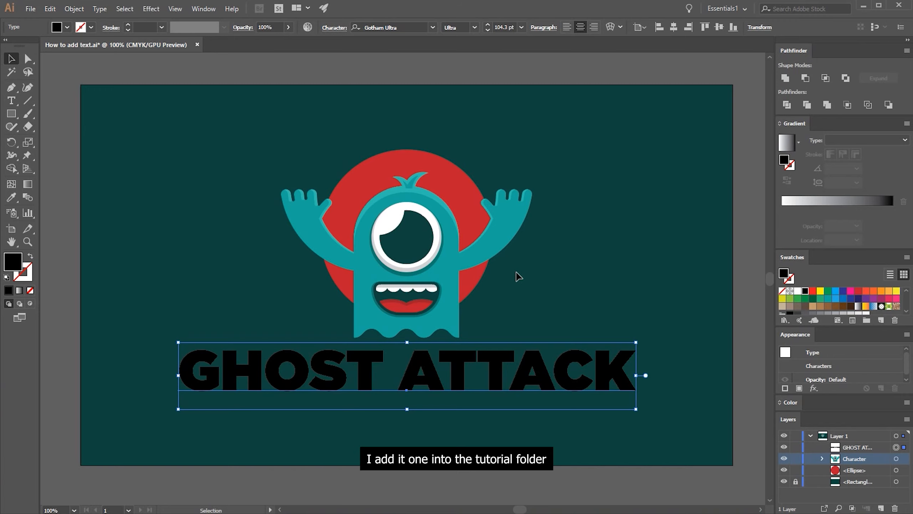
# Switch to the Adobe Illustrator basic tutorial folder, open its Fontbase subfolder and run FontBase-2.10.3
pyautogui.hotkey('alt', 'Tab')
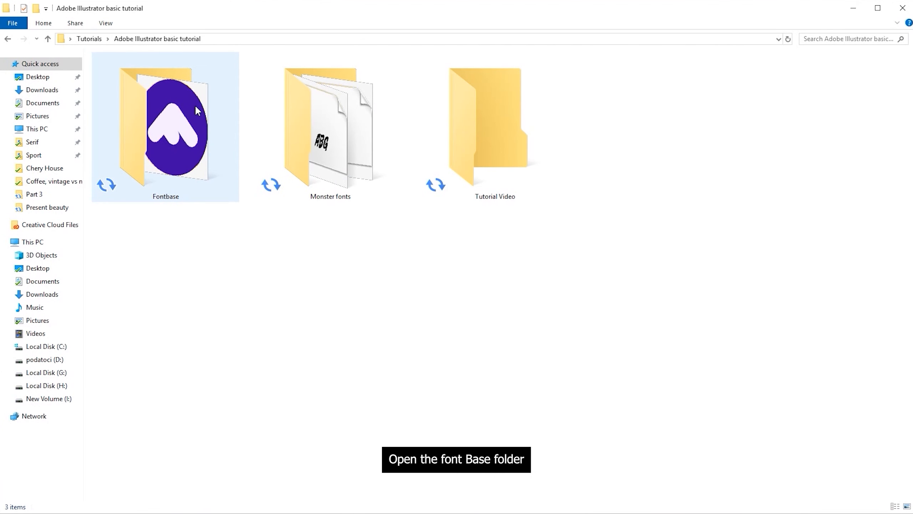
pyautogui.doubleClick(196, 106)
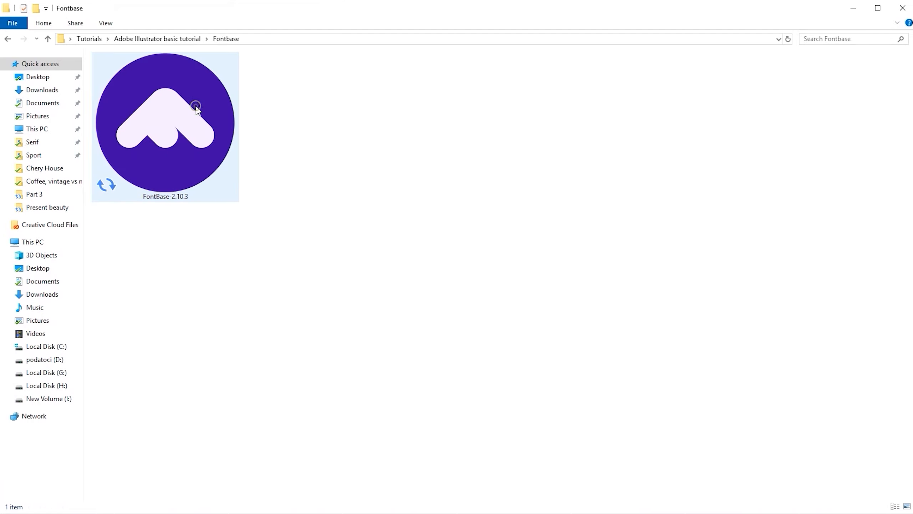
pyautogui.doubleClick(198, 110)
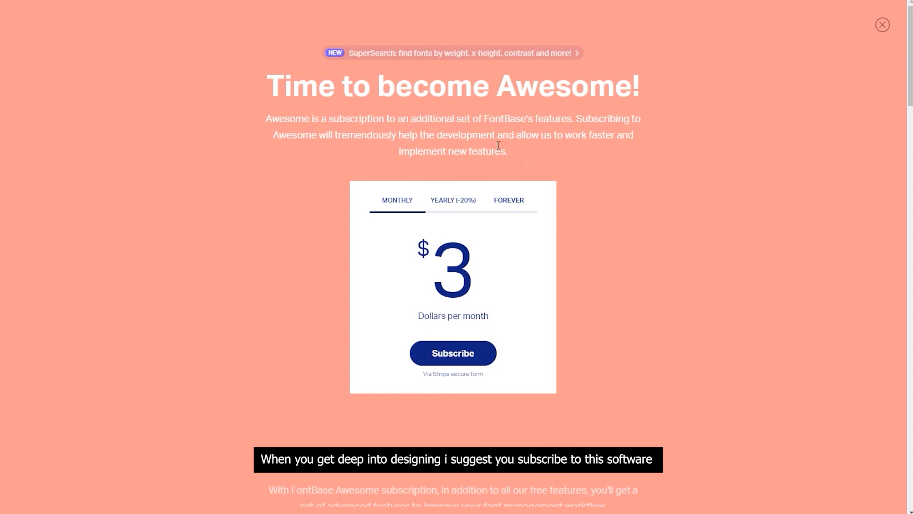
# Look through the FontBase Awesome subscription offer and the standard features, and close the page
pyautogui.scroll(-2, 486, 149)
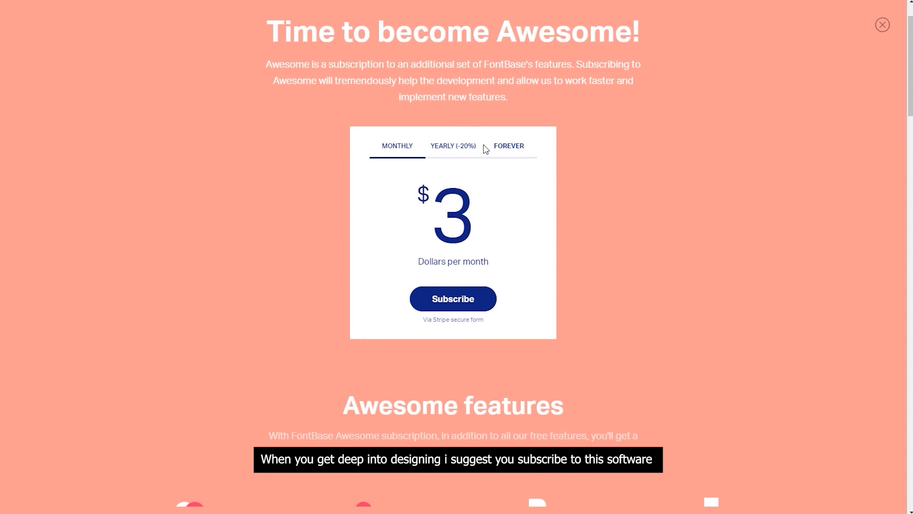
pyautogui.scroll(2, 485, 149)
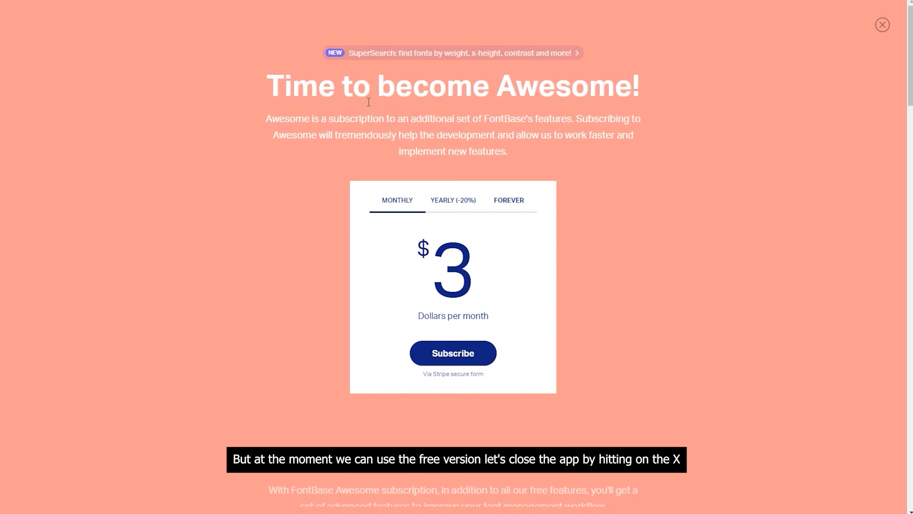
pyautogui.scroll(-10, 520, 220)
pyautogui.scroll(-8, 513, 228)
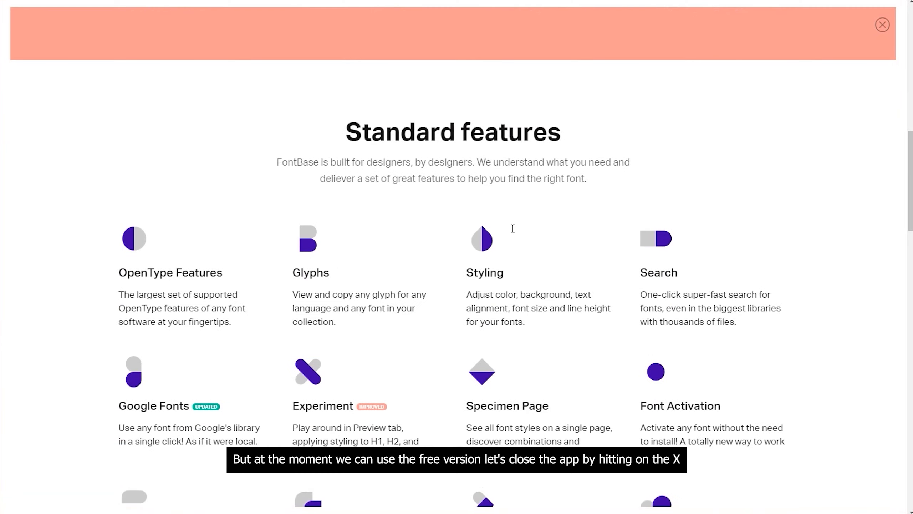
pyautogui.scroll(14, 512, 229)
pyautogui.scroll(4, 513, 229)
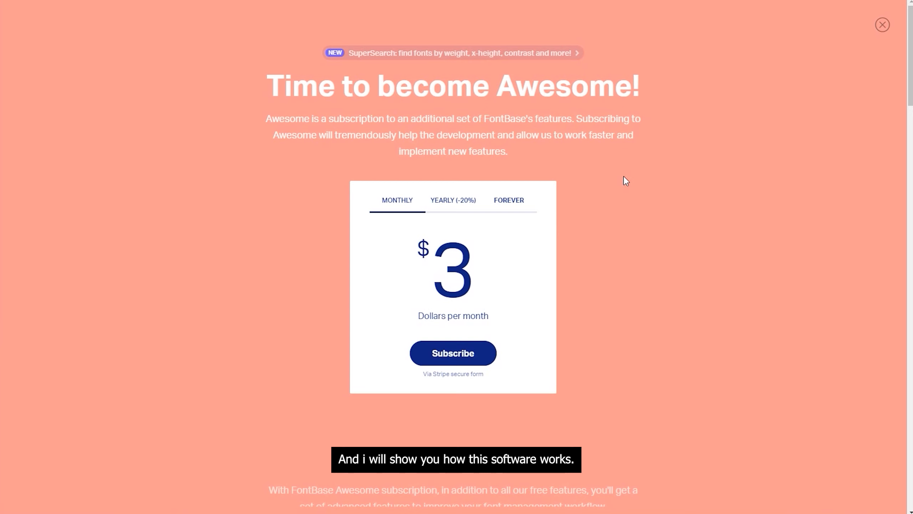
pyautogui.click(882, 25)
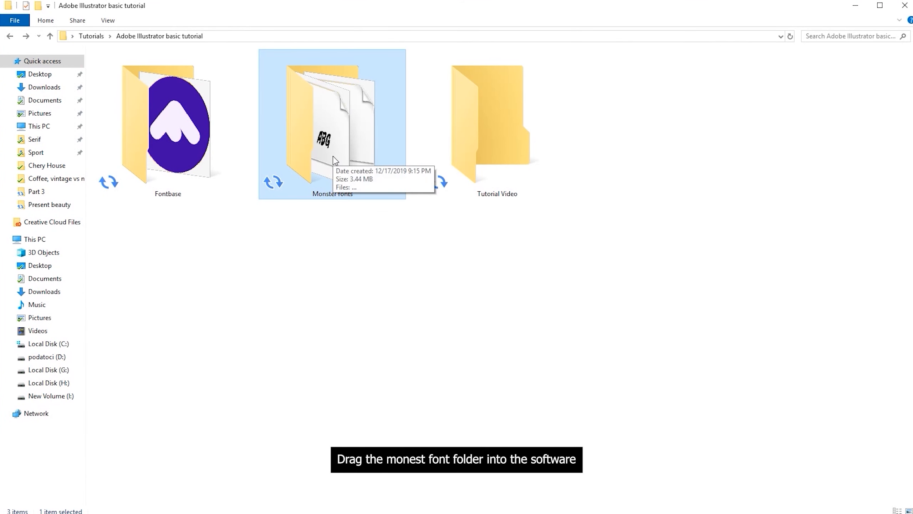
# Add the Monster fonts folder from File Explorer to FontBase and display the fonts it contains
pyautogui.moveTo(336, 160); pyautogui.dragTo(2, 503)
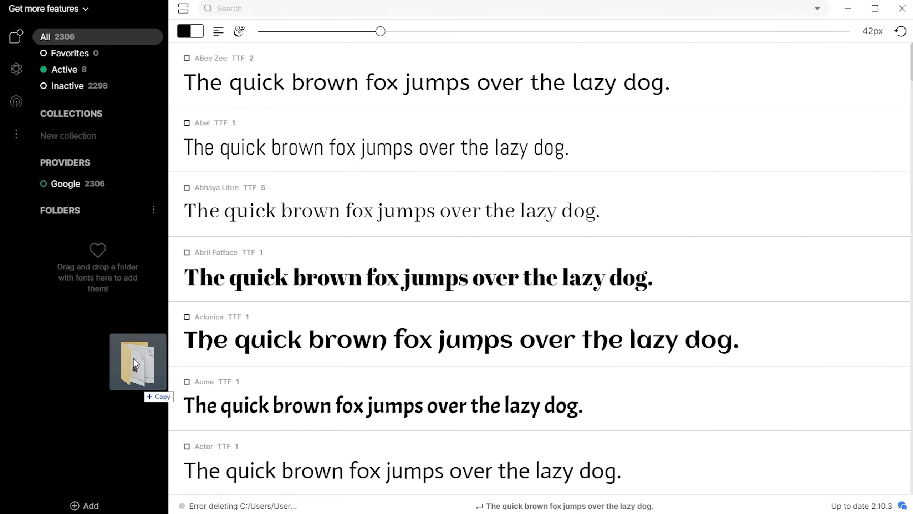
pyautogui.moveTo(137, 386); pyautogui.dragTo(117, 333)
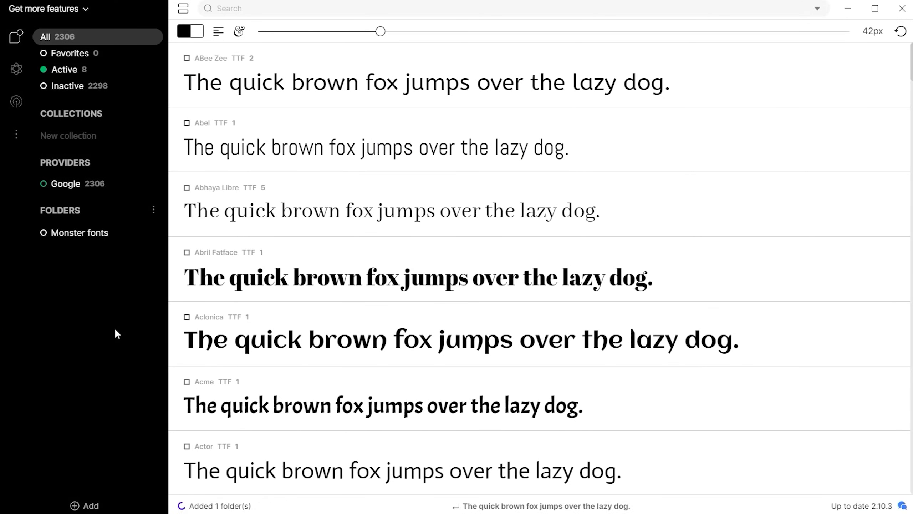
pyautogui.click(92, 234)
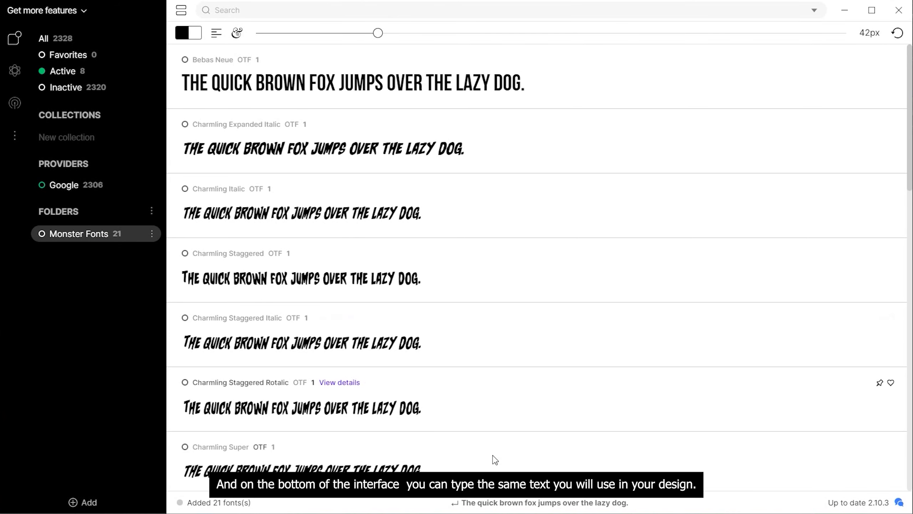
# Set the font preview sentence to "ghost attack"
pyautogui.click(522, 504)
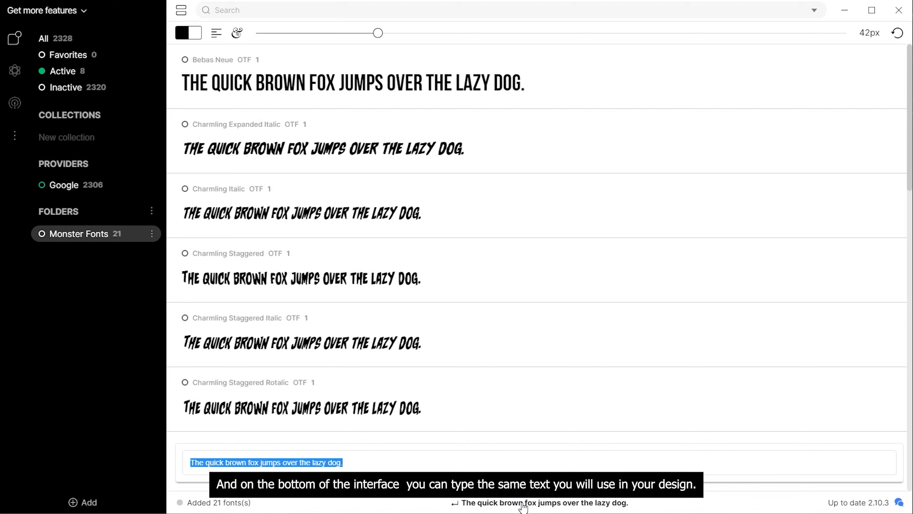
pyautogui.write('ghost attack')
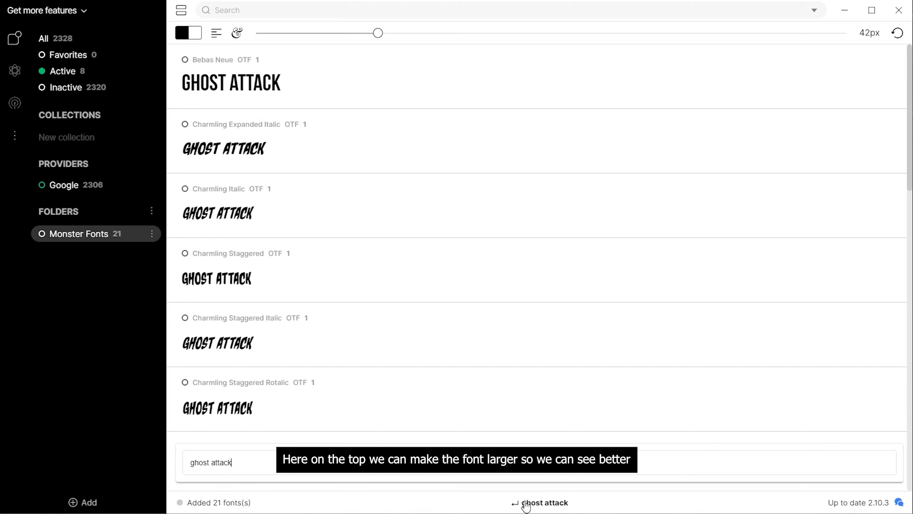
pyautogui.click(538, 502)
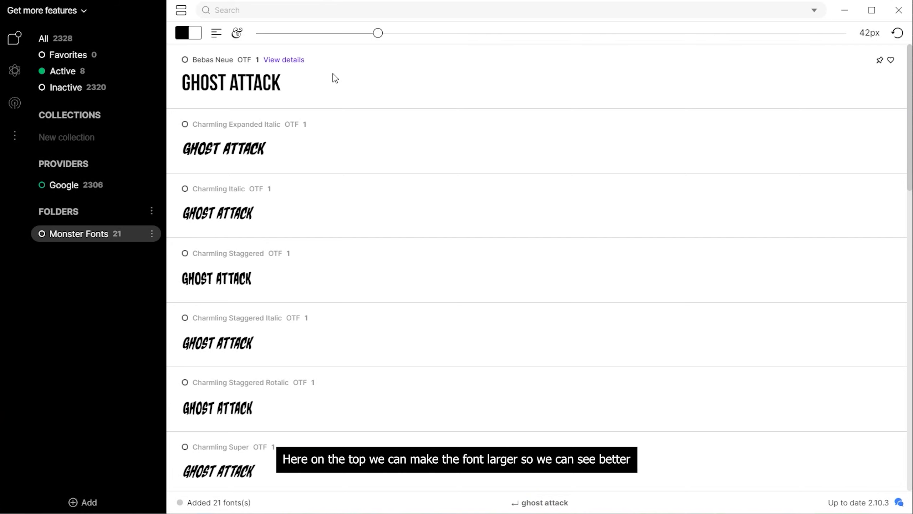
# Enlarge the font preview to 80px and activate the Kaiju font from the Monster Fonts folder
pyautogui.moveTo(378, 32); pyautogui.dragTo(508, 34)
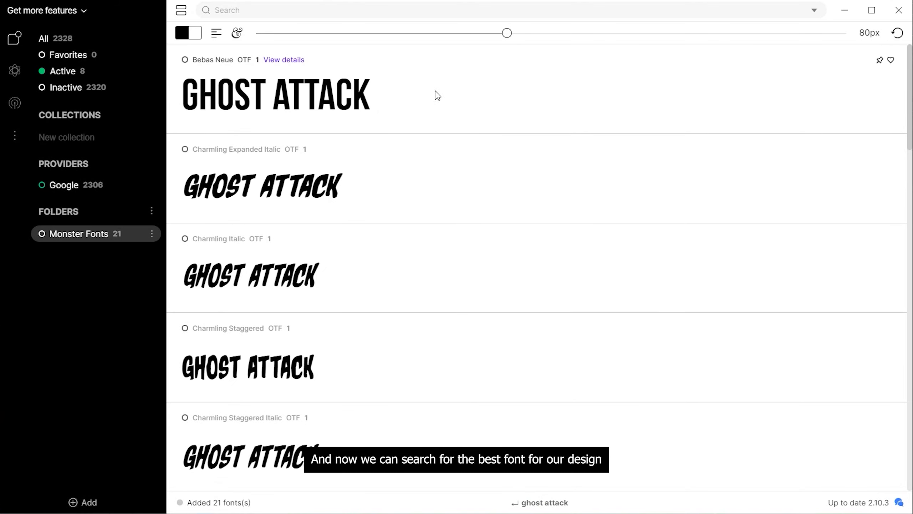
pyautogui.scroll(-8, 438, 95)
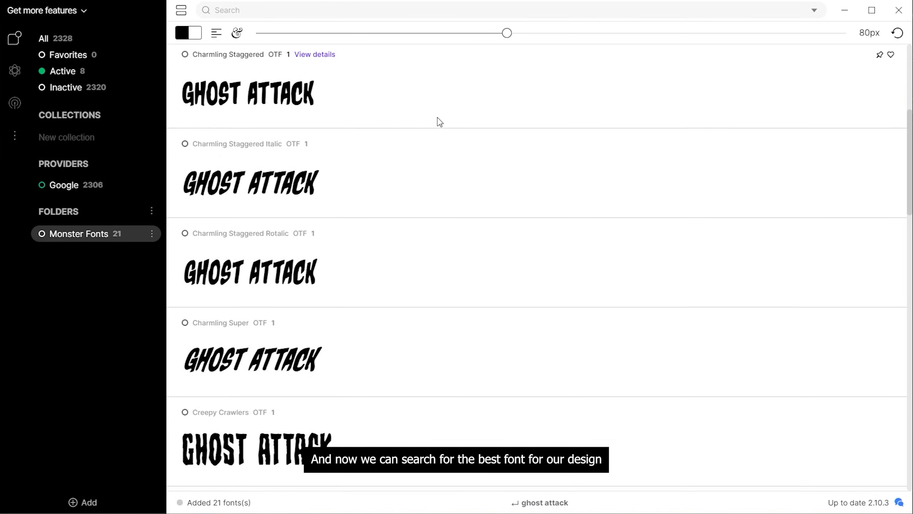
pyautogui.scroll(-15, 440, 122)
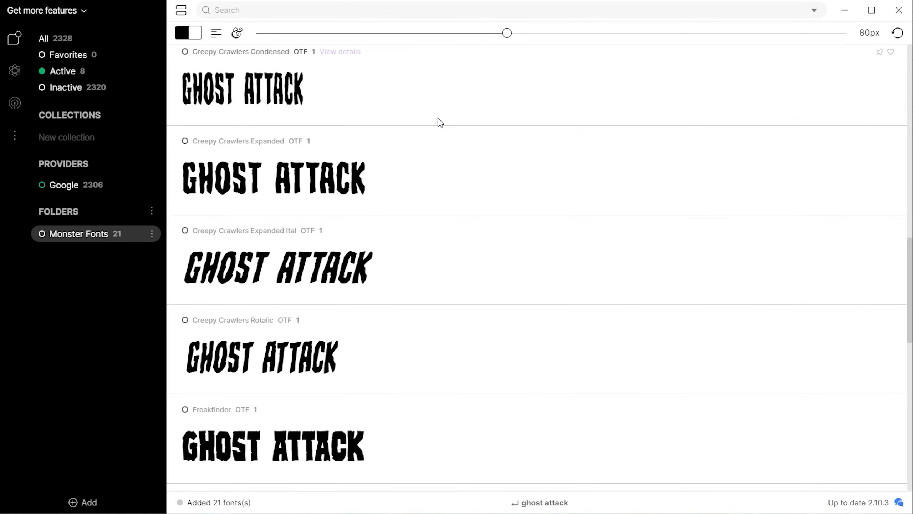
pyautogui.scroll(-15, 441, 123)
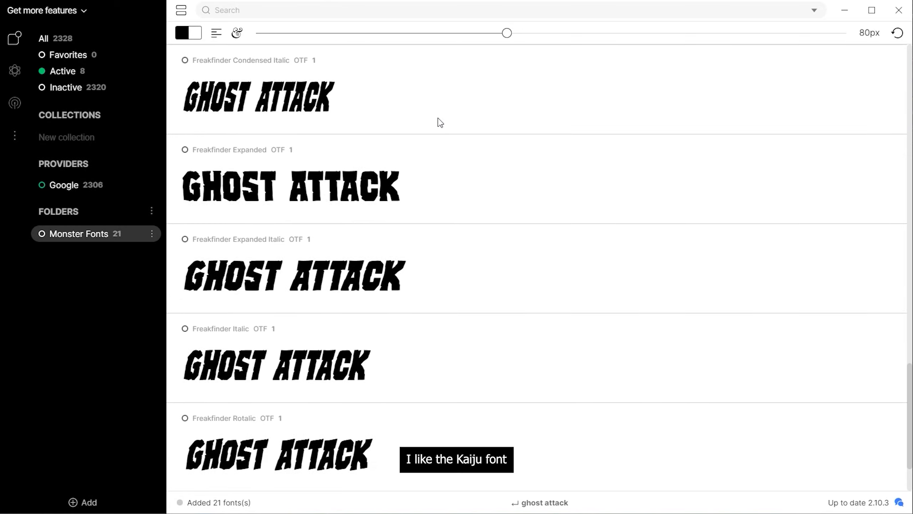
pyautogui.scroll(-3, 440, 122)
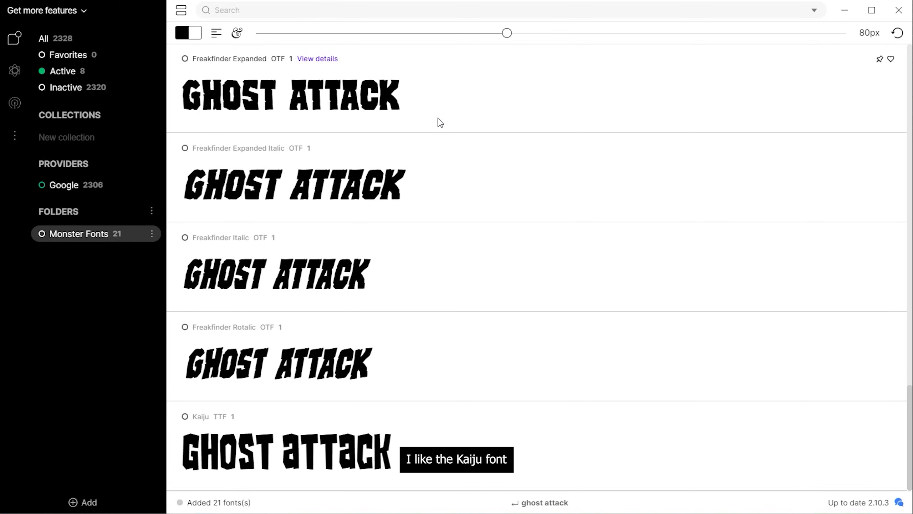
pyautogui.click(185, 417)
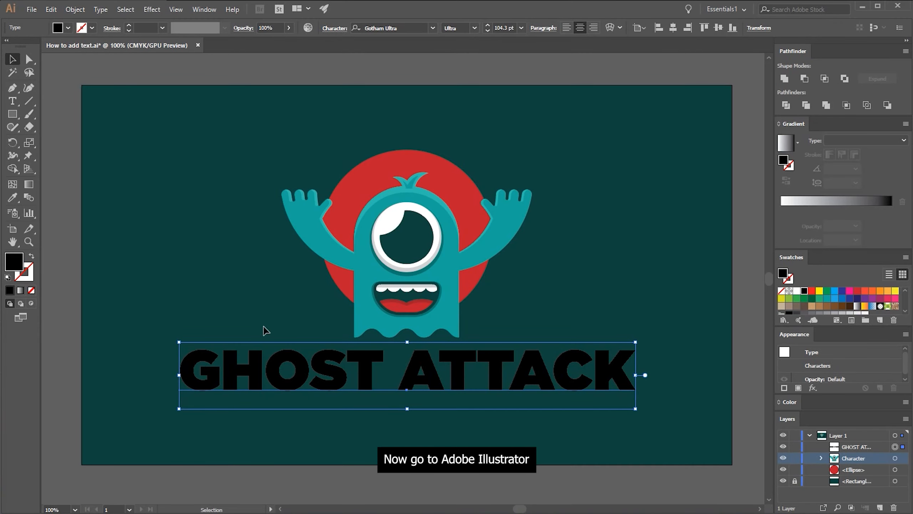
# Switch to Illustrator, set the "GHOST ATTACK" text's font to Kaiju Monster__G and move the text slightly down from the ghost
pyautogui.click(389, 25)
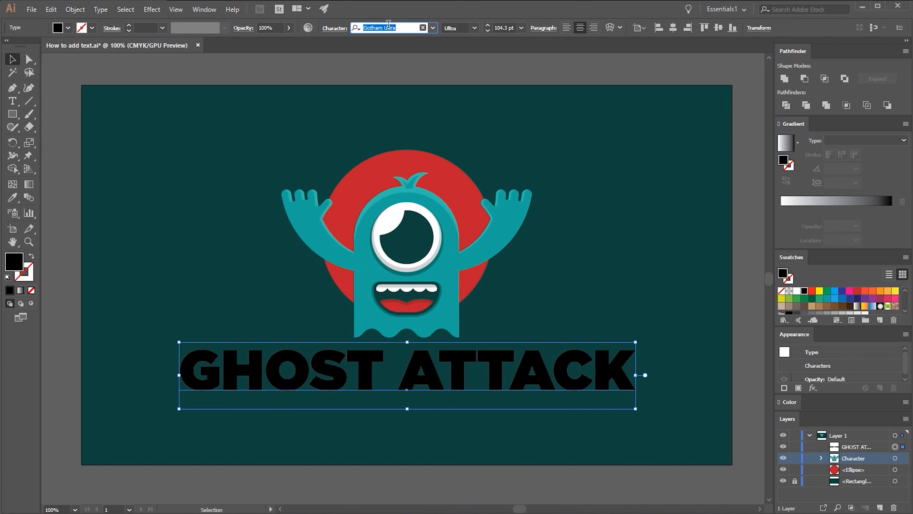
pyautogui.write('kaj')
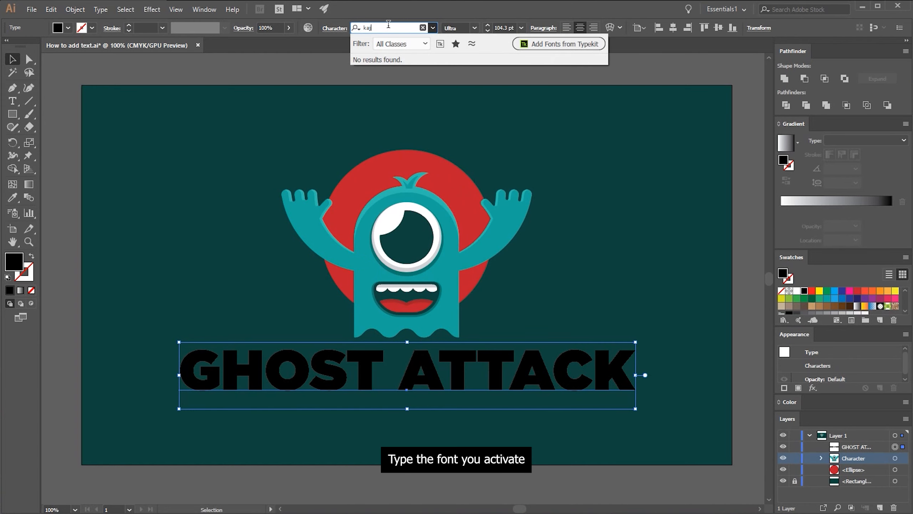
pyautogui.press('BackSpace')
pyautogui.click(394, 60)
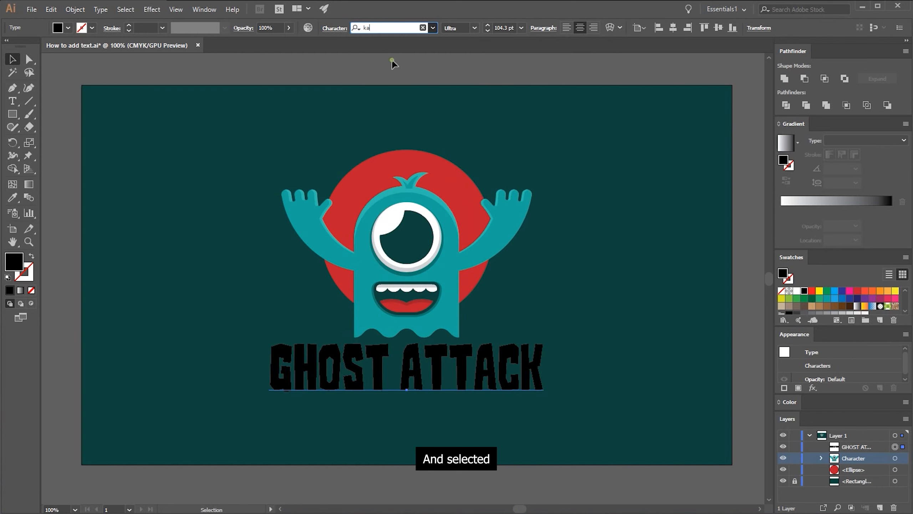
pyautogui.moveTo(422, 372); pyautogui.dragTo(424, 383)
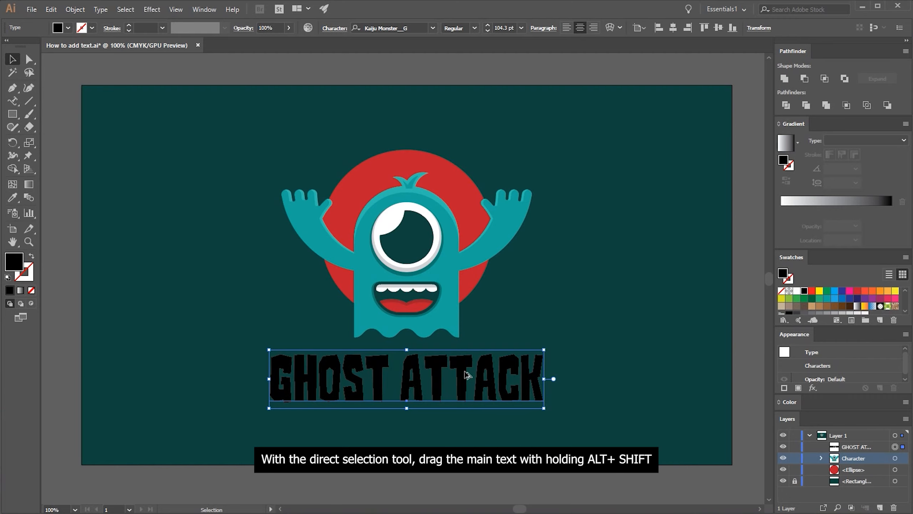
# Duplicate the "GHOST ATTACK" text straight below itself and replace the copy's wording with "ADOBE ILLUSTRATOR TUTORIAL"
pyautogui.moveTo(464, 371); pyautogui.dragTo(467, 430)
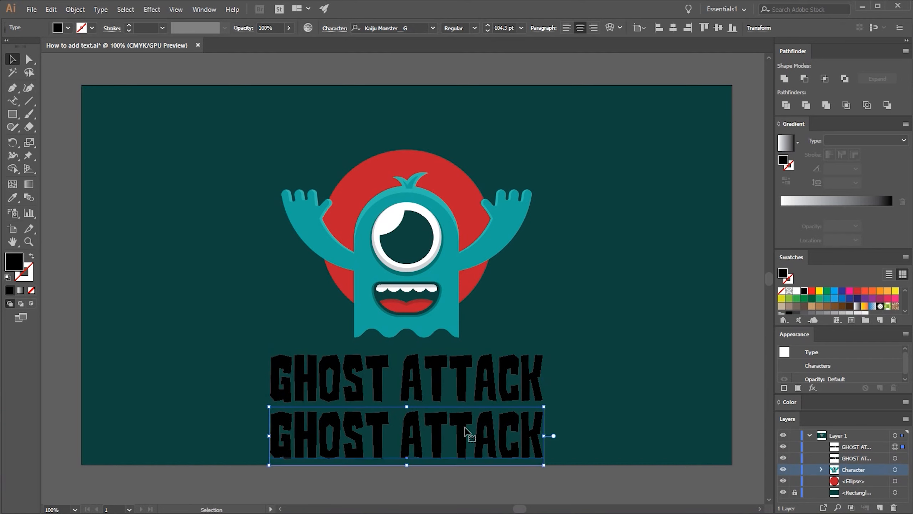
pyautogui.press('t')
pyautogui.click(465, 428)
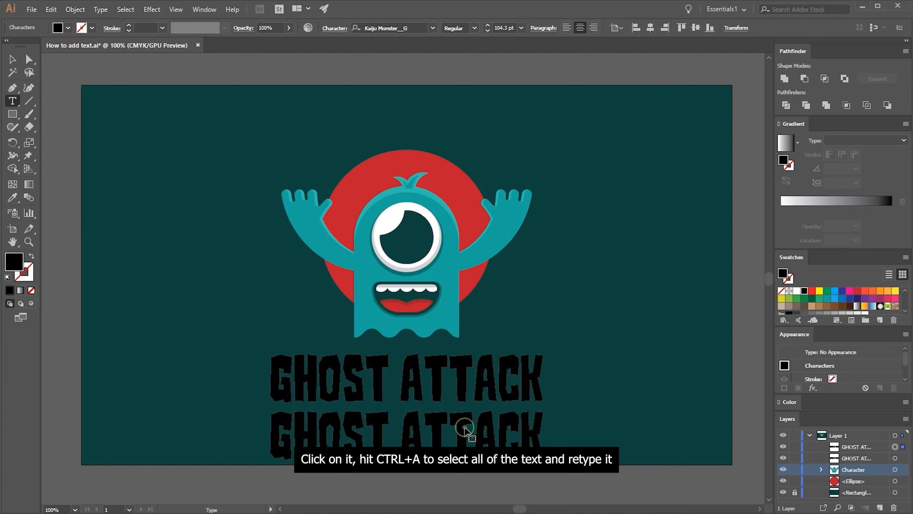
pyautogui.hotkey('ctrl', 'a')
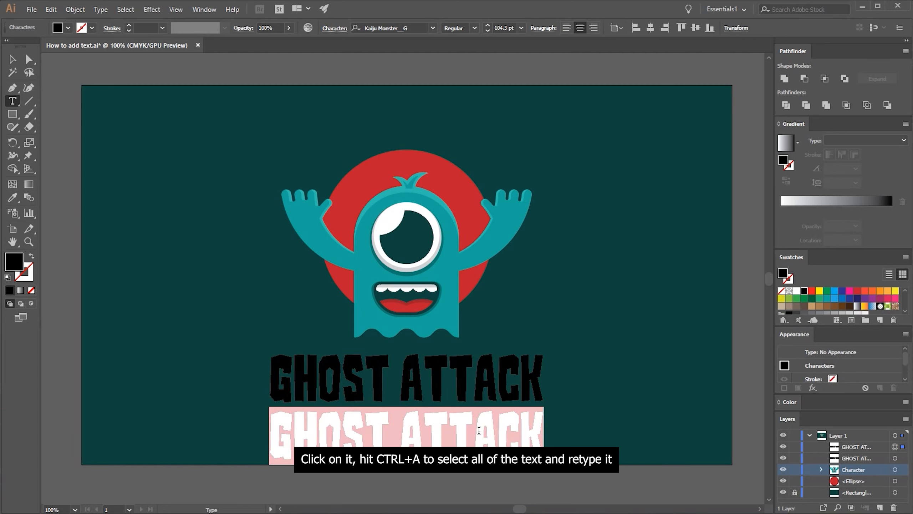
pyautogui.keyDown('alt'); pyautogui.moveTo(418, 444); pyautogui.dragTo(417, 448); pyautogui.keyUp('alt')
pyautogui.write('ADOBE ')
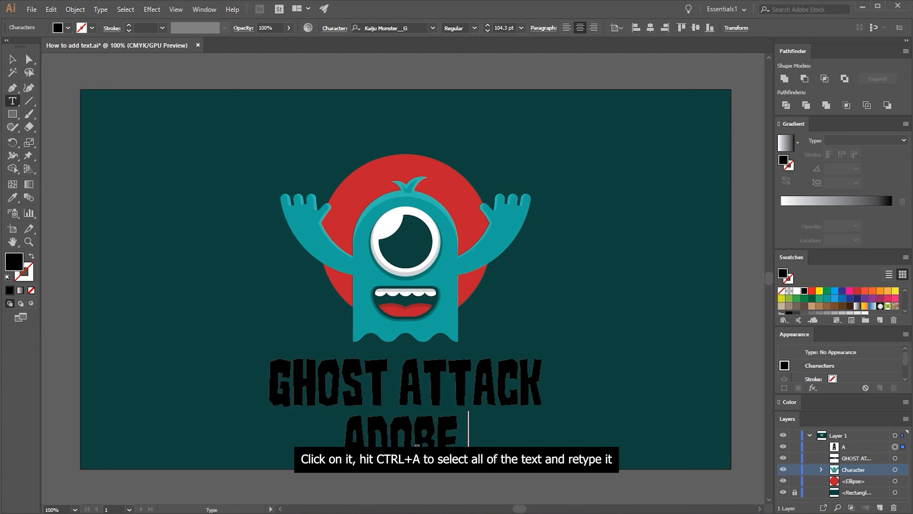
pyautogui.write('ILLUSTRATOR TUTORIAL')
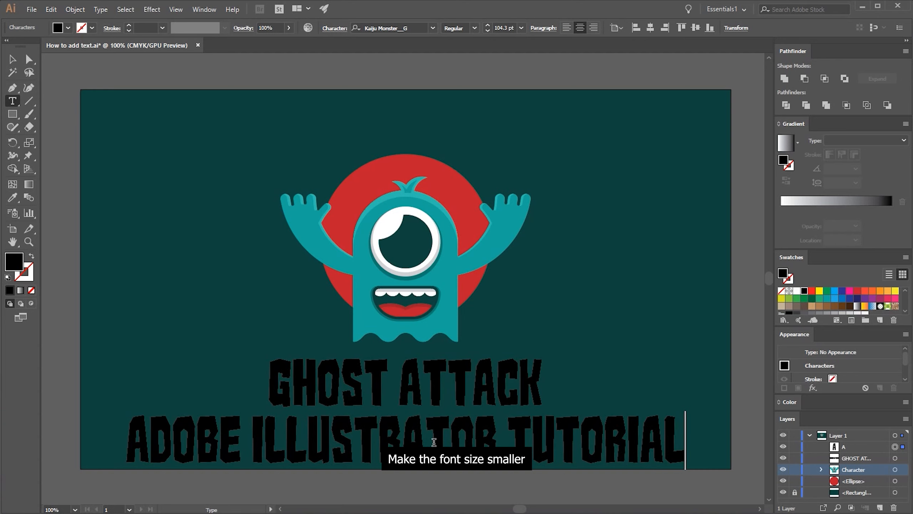
# Set the tagline's font size to 36 pt and move it up close beneath the "GHOST ATTACK" title
pyautogui.click(11, 59)
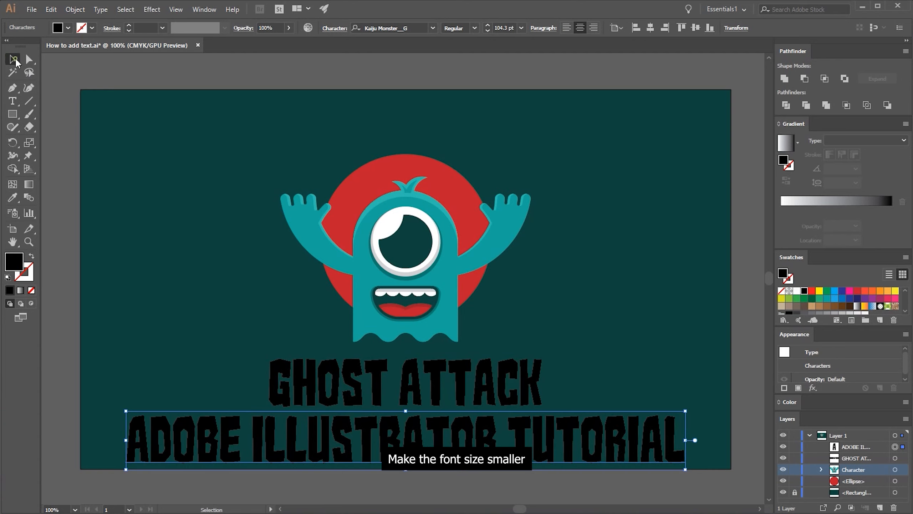
pyautogui.click(521, 28)
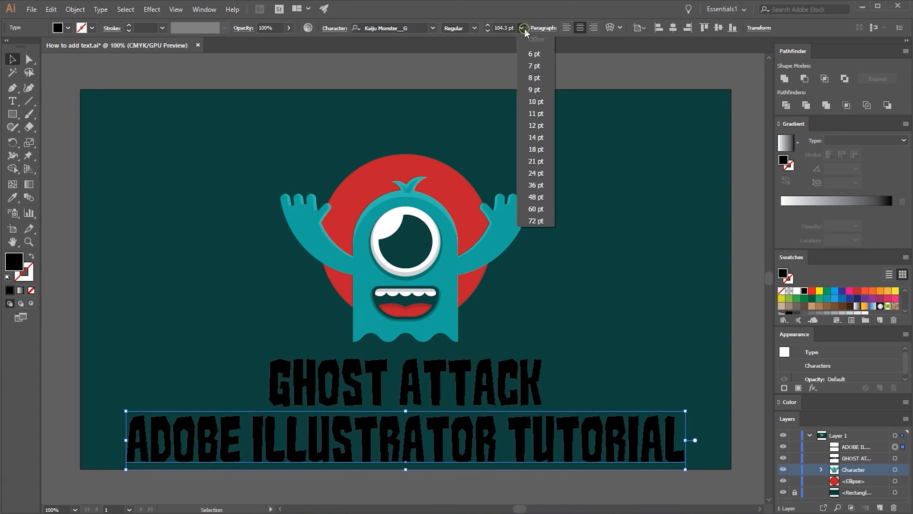
pyautogui.click(541, 187)
pyautogui.moveTo(450, 461); pyautogui.dragTo(454, 432)
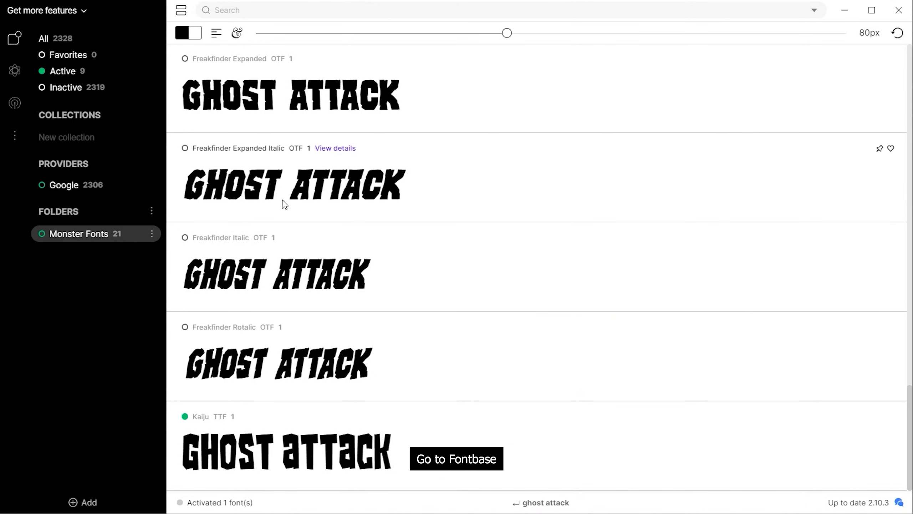
# Switch to FontBase, search for "BEB" and activate the Bebas Neue font
pyautogui.click(233, 10)
pyautogui.write('BEB')
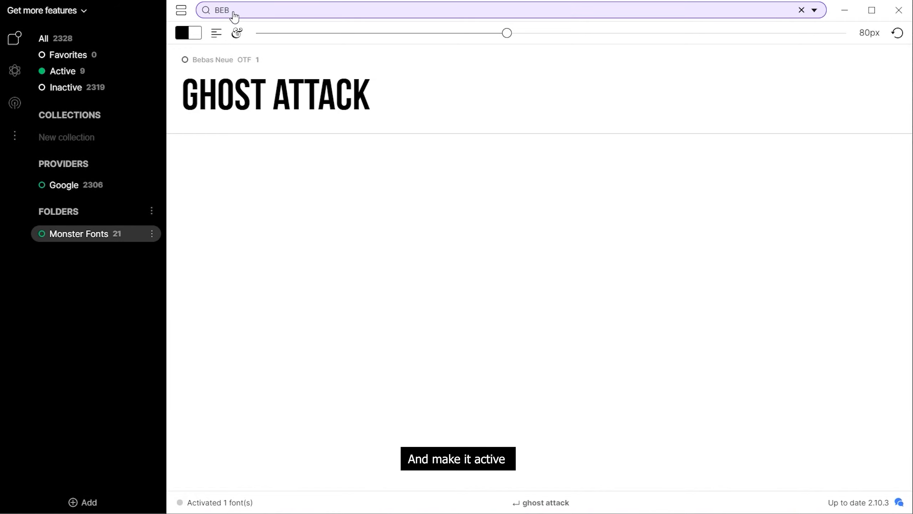
pyautogui.click(184, 61)
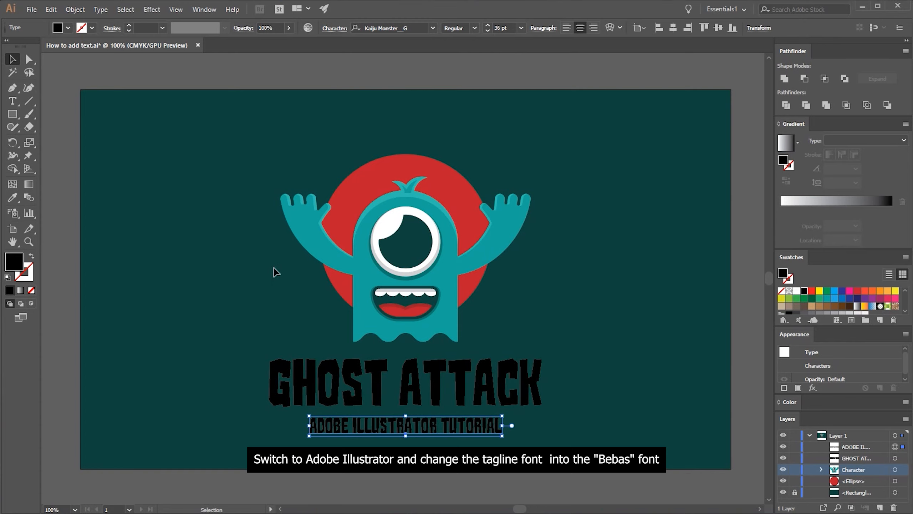
# Switch to Illustrator and set the tagline's font to Bebas Neue Bold with a tracking of 200
pyautogui.click(383, 28)
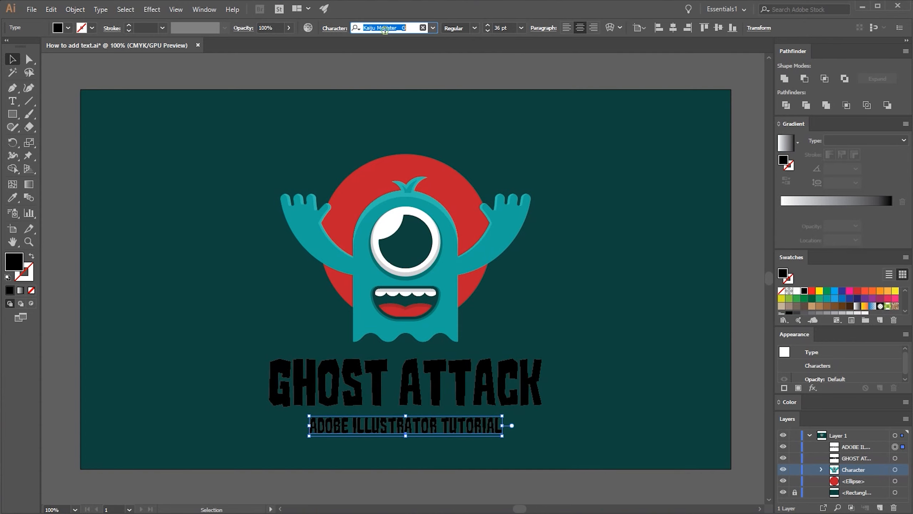
pyautogui.write('beb')
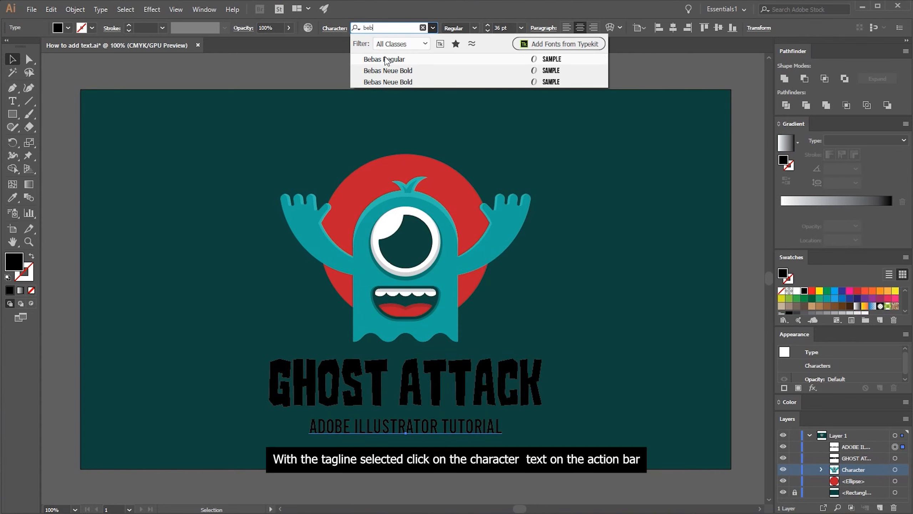
pyautogui.click(389, 71)
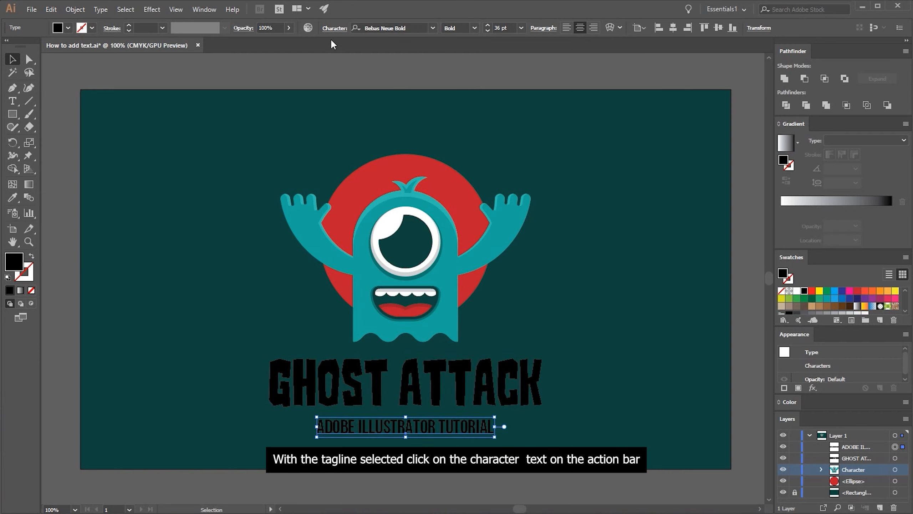
pyautogui.click(334, 29)
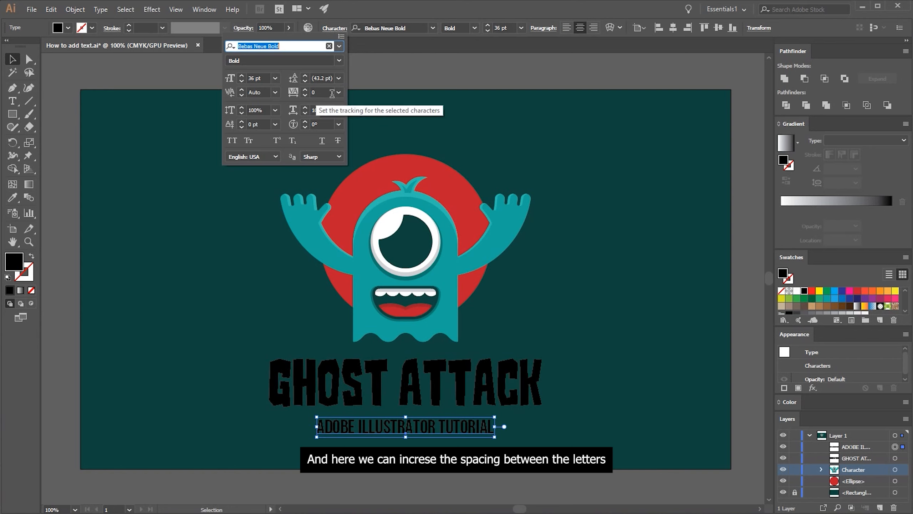
pyautogui.click(338, 92)
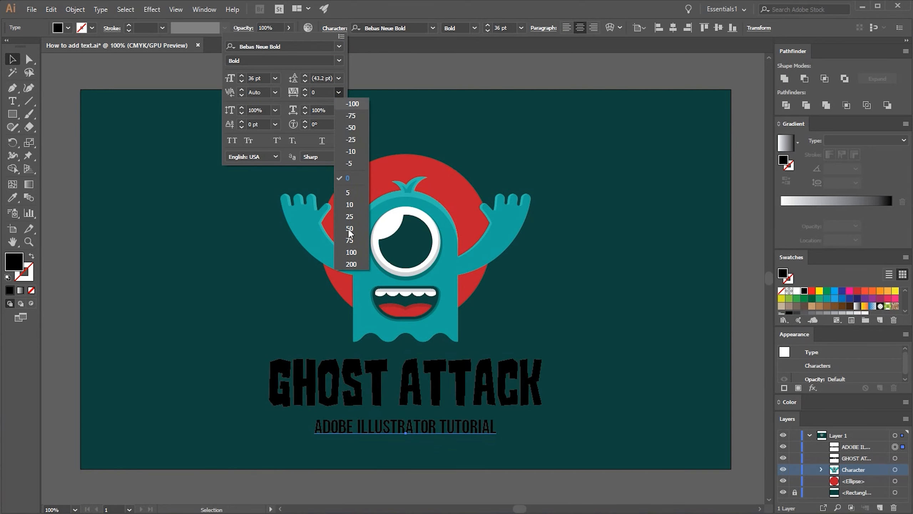
pyautogui.click(351, 264)
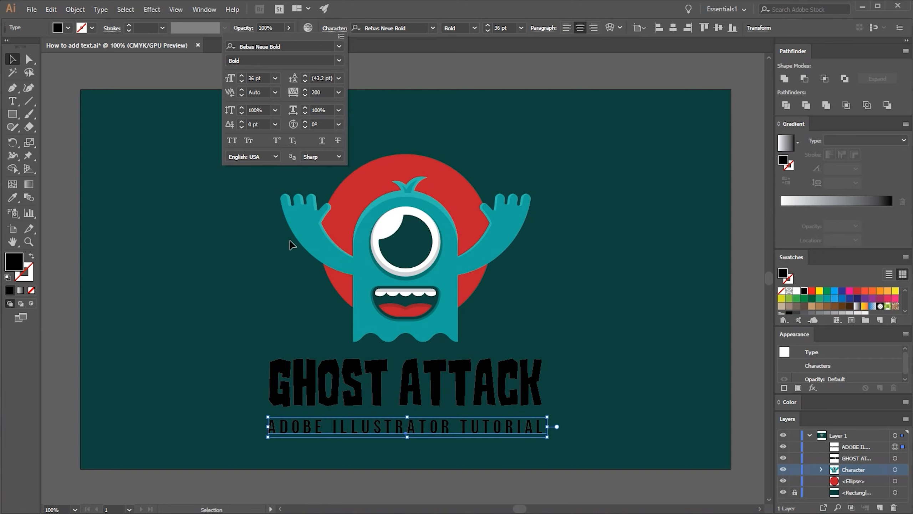
pyautogui.press('Escape')
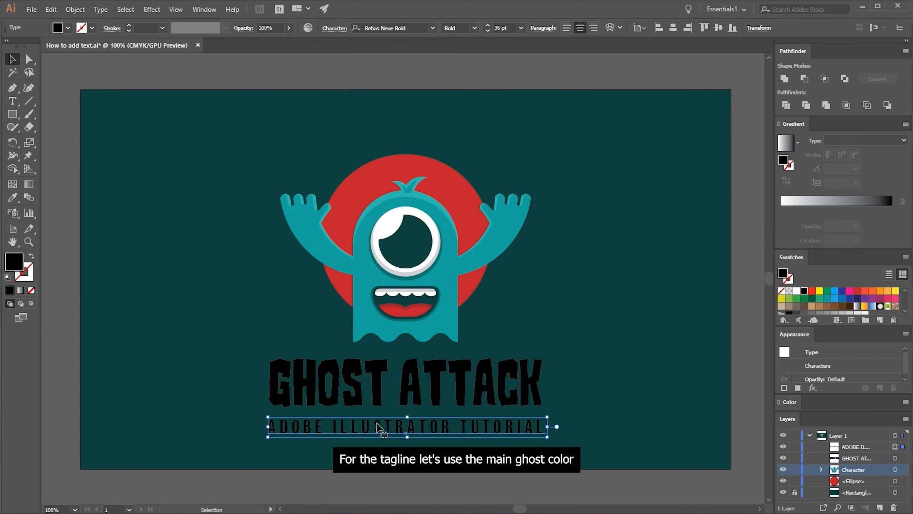
# Color the tagline with the teal sampled from the ghost's body
pyautogui.press('i')
pyautogui.click(363, 314)
pyautogui.press('v')
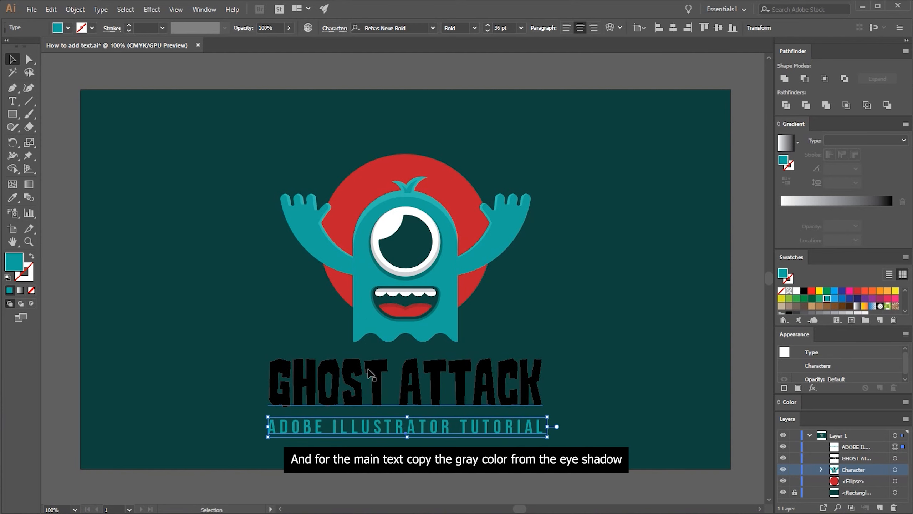
# Color the "GHOST ATTACK" title with the light gray sampled from the eye's shadow and deselect it
pyautogui.click(370, 374)
pyautogui.press('i')
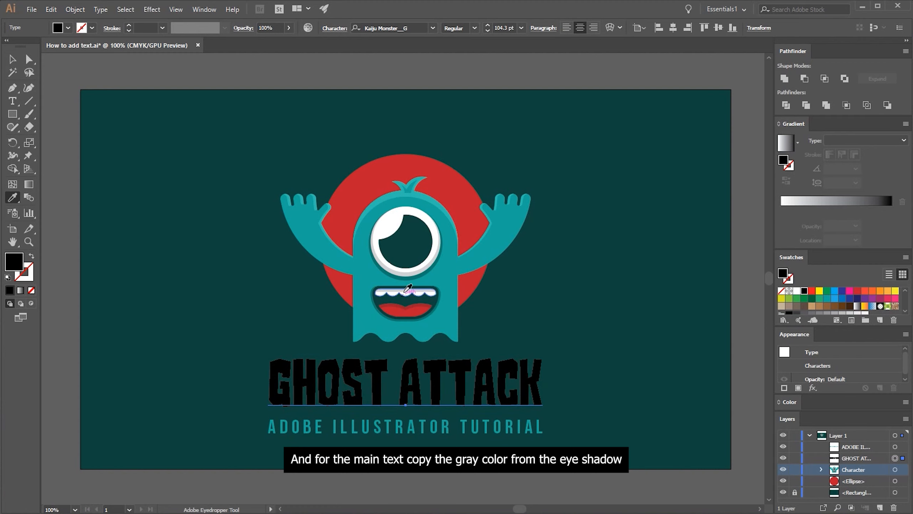
pyautogui.click(404, 275)
pyautogui.press('v')
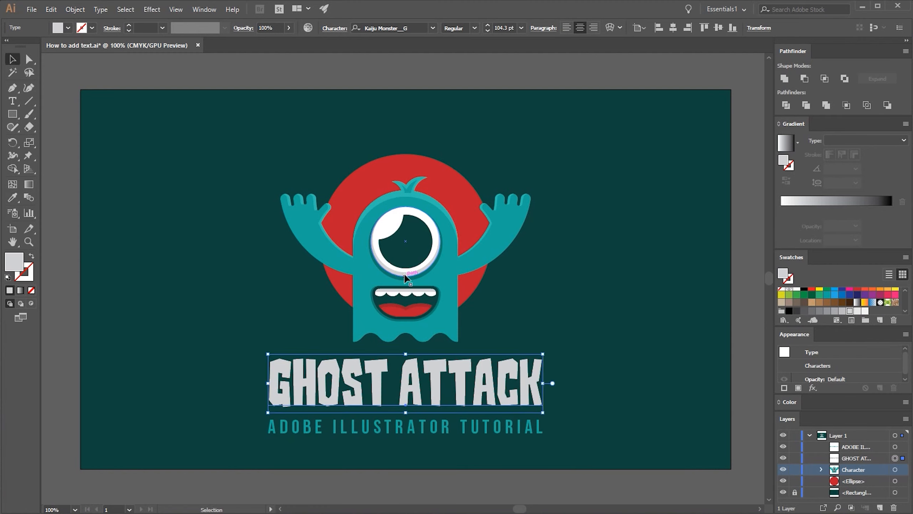
pyautogui.click(477, 177)
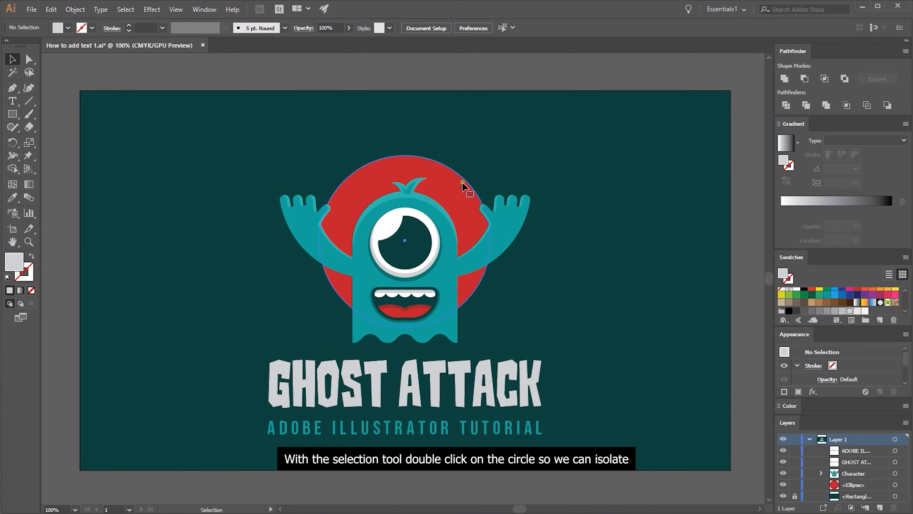
# Isolate the red circle behind the ghost, paste a copy in front and enlarge it from its center to about 345 pt
pyautogui.click(463, 185)
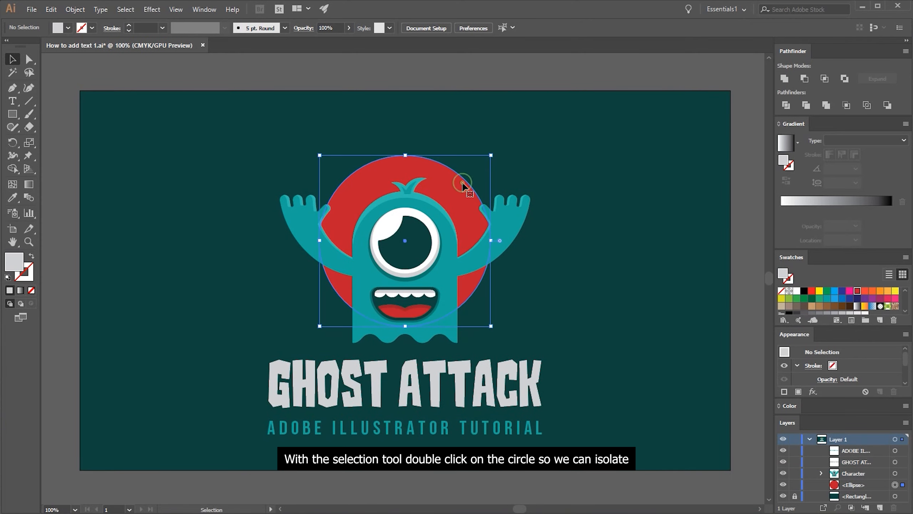
pyautogui.doubleClick(463, 185)
pyautogui.press('a')
pyautogui.press('v')
pyautogui.hotkey('ctrl', 'c')
pyautogui.hotkey('ctrl', 'f')
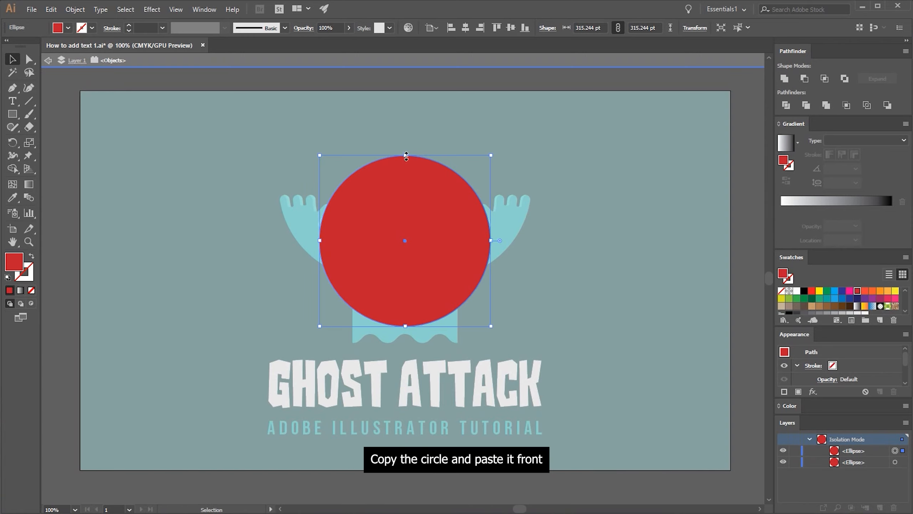
pyautogui.moveTo(406, 155); pyautogui.dragTo(405, 147)
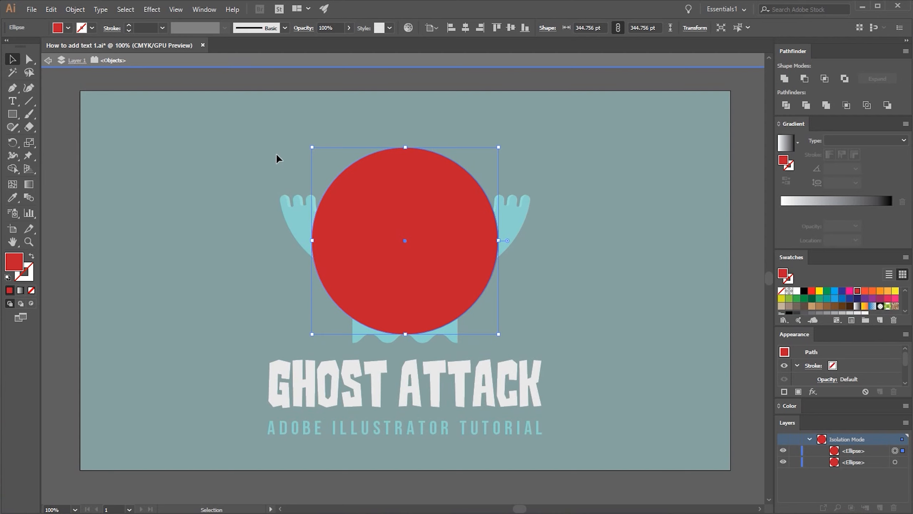
# Place path text reading "cute but deadly" along the enlarged circle around the ghost with the Type on a Path Tool
pyautogui.click(13, 101)
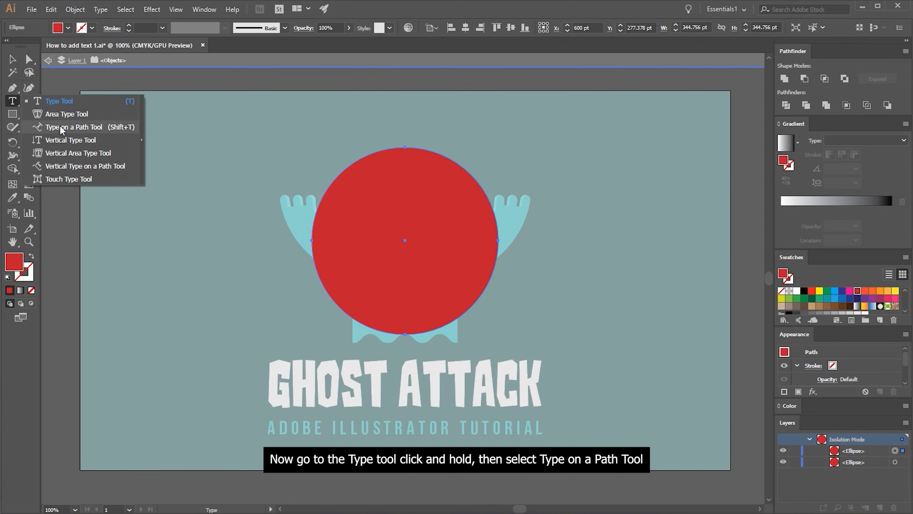
pyautogui.click(106, 127)
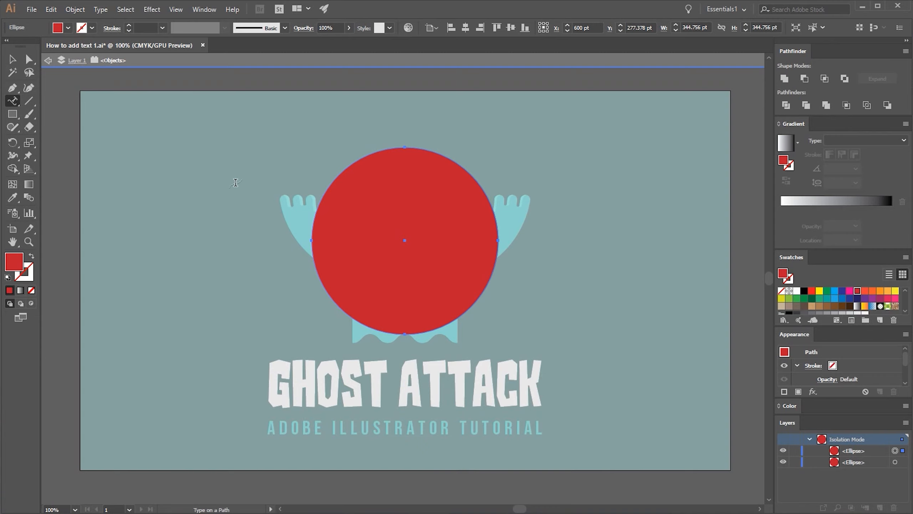
pyautogui.click(324, 196)
pyautogui.write('cute bu')
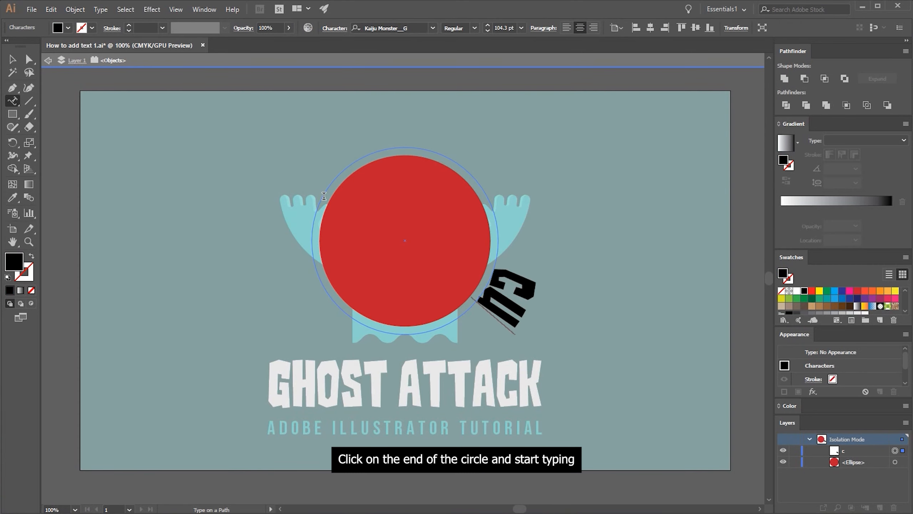
pyautogui.write('t deadly')
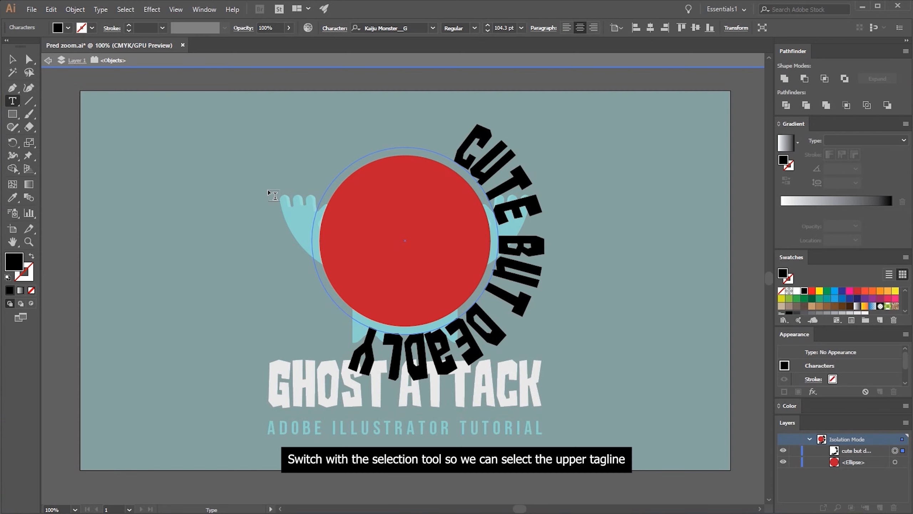
# Copy the type styling and teal color of the "ADOBE ILLUSTRATOR TUTORIAL" tagline onto the curved tagline with the Eyedropper
pyautogui.click(13, 59)
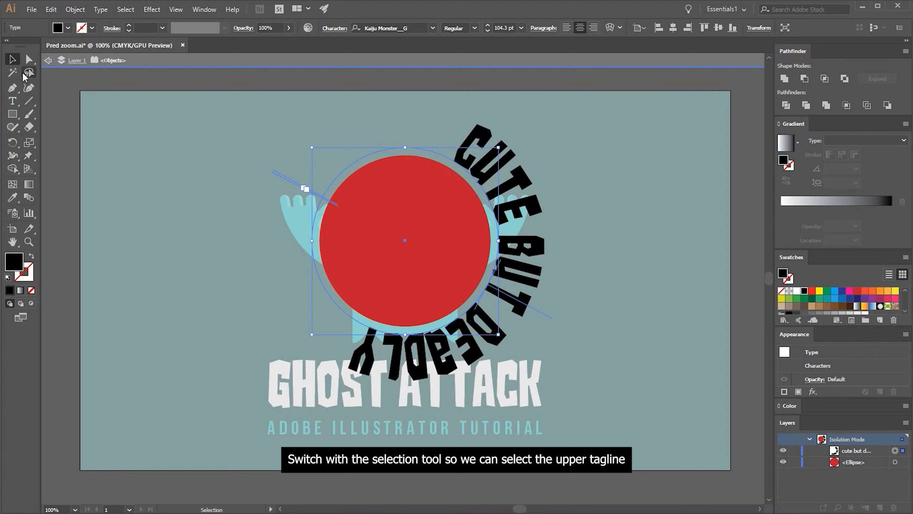
pyautogui.click(13, 198)
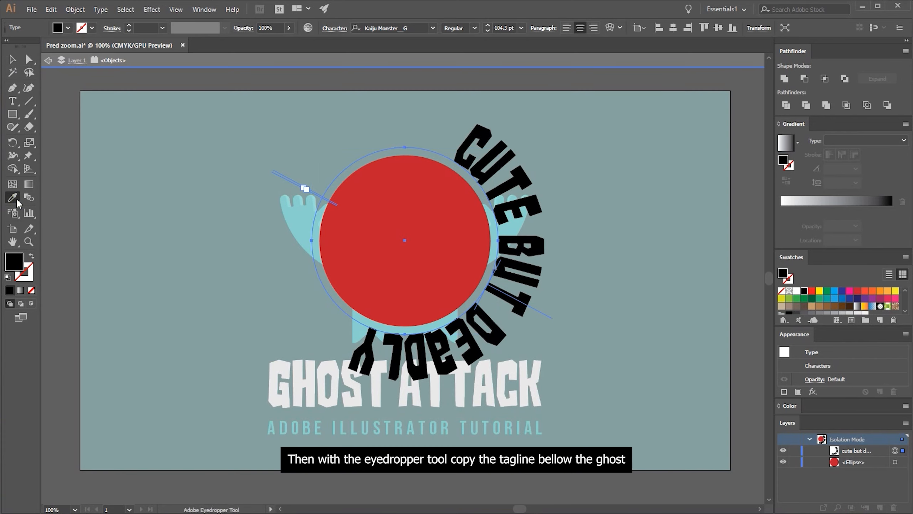
pyautogui.click(293, 426)
# Rotate the curved tagline until it arches centered over the top of the red circle, and fill it with white
pyautogui.keyDown('alt'); pyautogui.scroll(1, 429, 259); pyautogui.keyUp('alt')
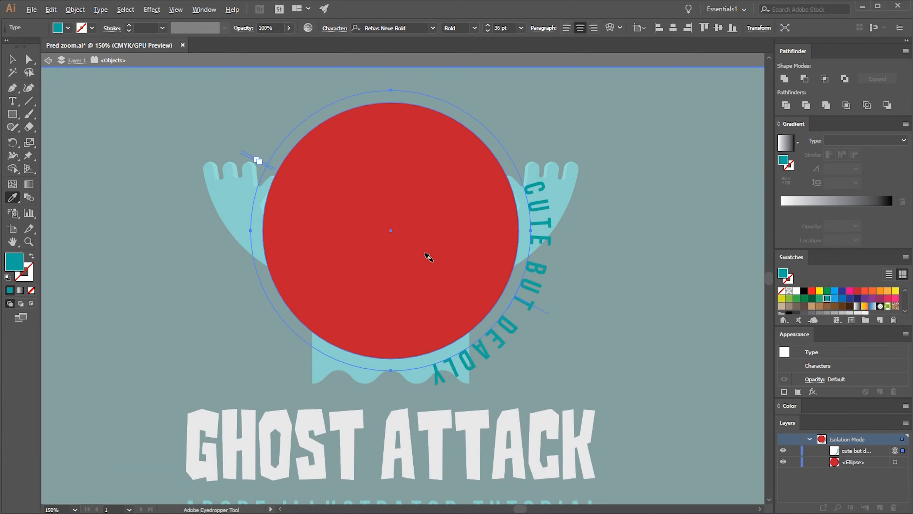
pyautogui.moveTo(447, 247); pyautogui.dragTo(447, 289)
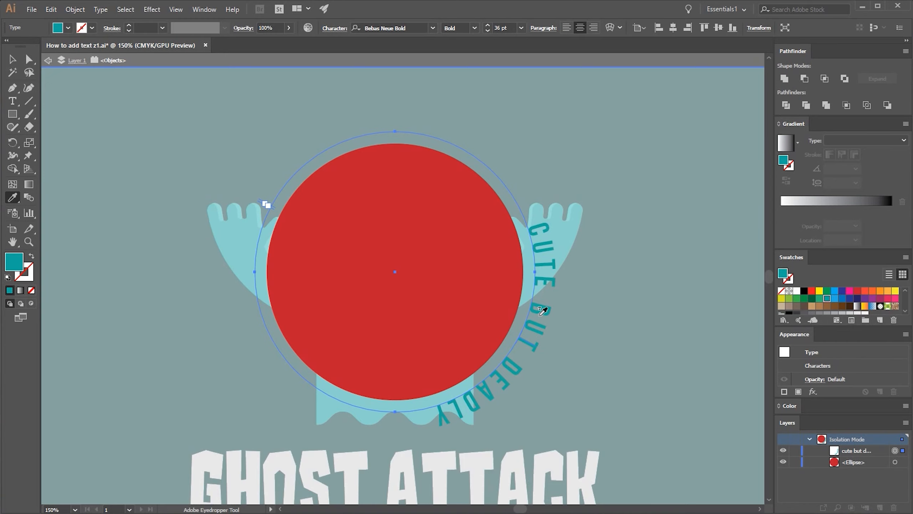
pyautogui.press('v')
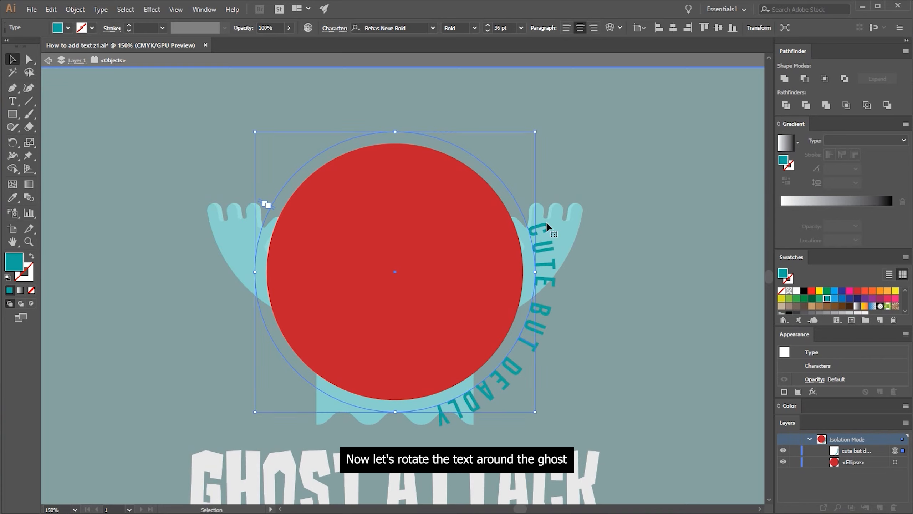
pyautogui.moveTo(539, 128); pyautogui.dragTo(238, 215)
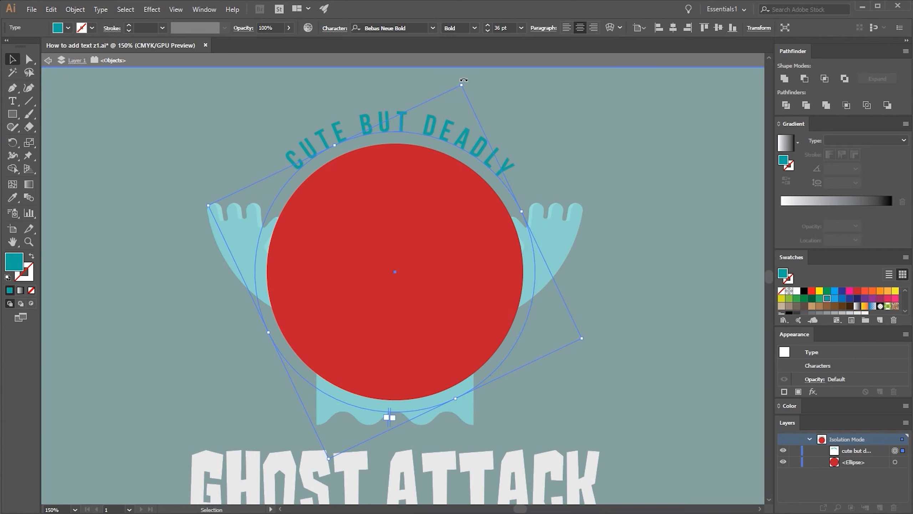
pyautogui.moveTo(464, 80); pyautogui.dragTo(462, 83)
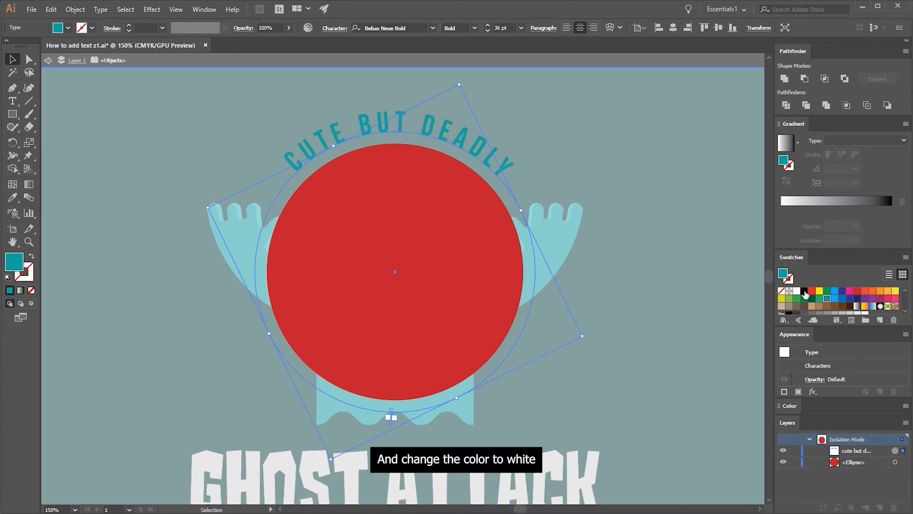
pyautogui.click(796, 291)
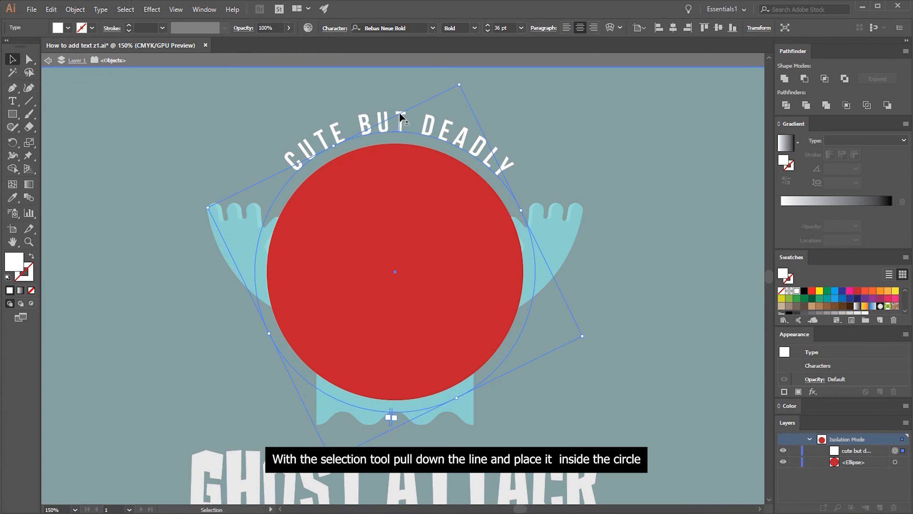
# Try flipping the curved tagline to the inside of its circular path and enlarging it to about 43 pt, and undo both changes
pyautogui.moveTo(400, 114); pyautogui.dragTo(397, 164)
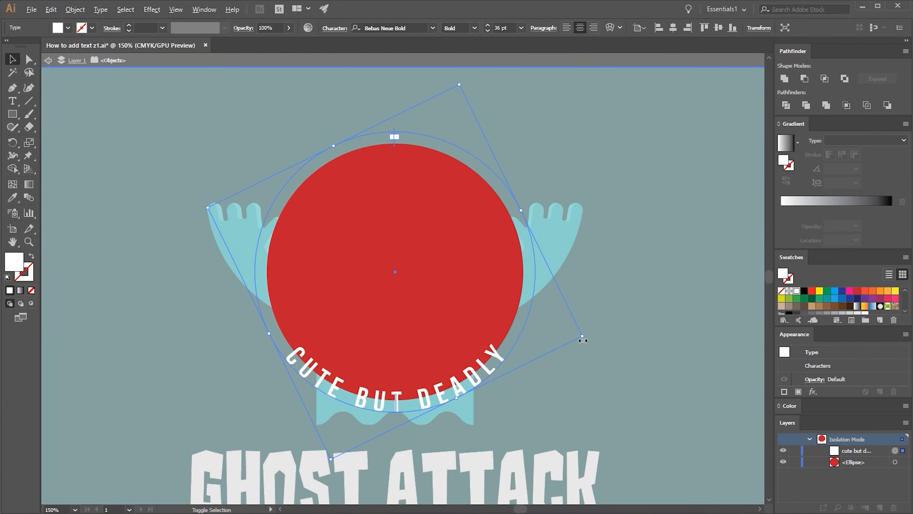
pyautogui.moveTo(581, 336); pyautogui.dragTo(619, 348)
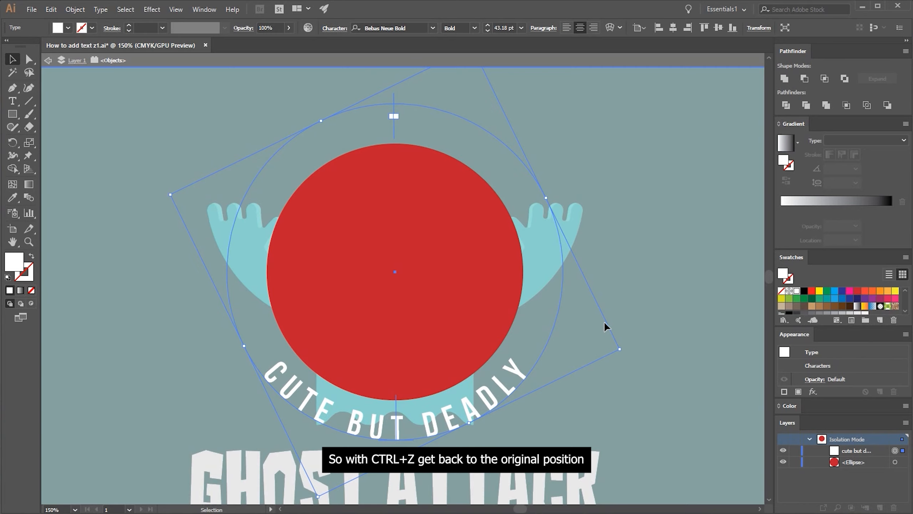
pyautogui.press('ctrl')
pyautogui.hotkey('ctrl', 'z')
pyautogui.hotkey('ctrl', 'z')
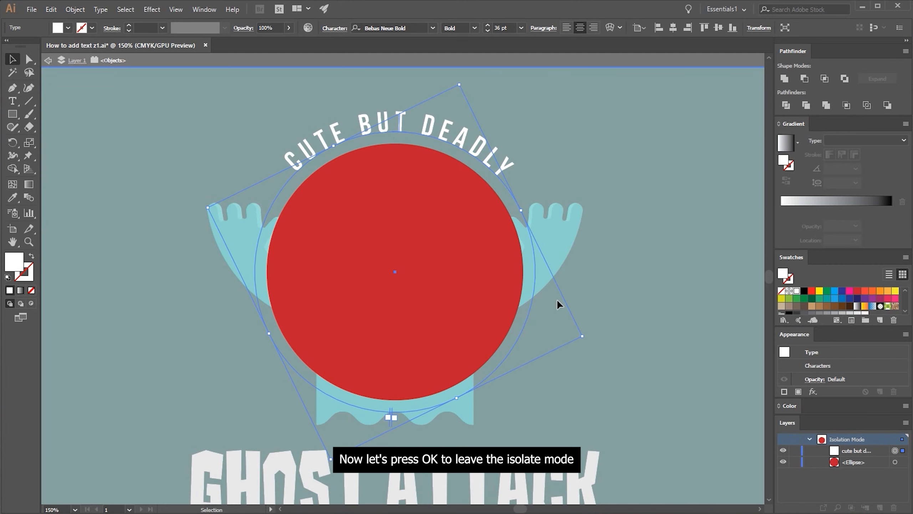
# Leave isolation mode and deselect the curved tagline, with the whole artboard in view
pyautogui.press('Escape')
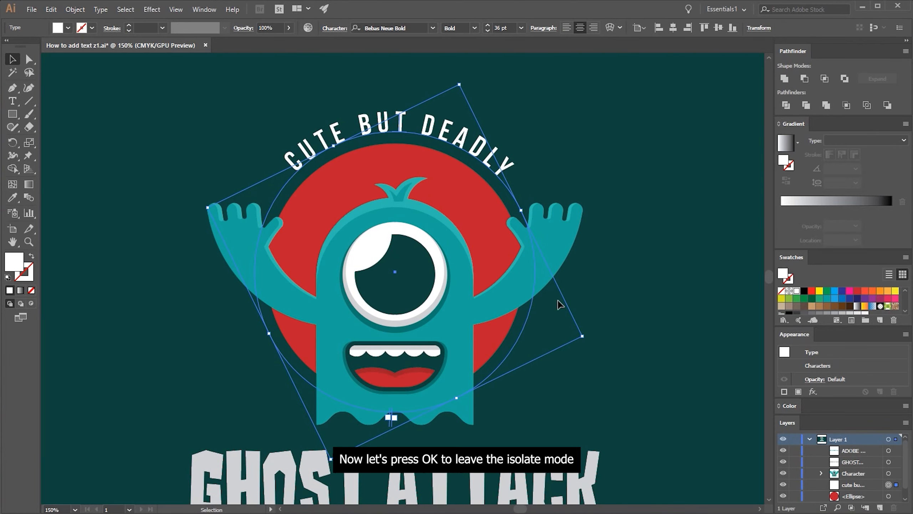
pyautogui.hotkey('ctrl', '-')
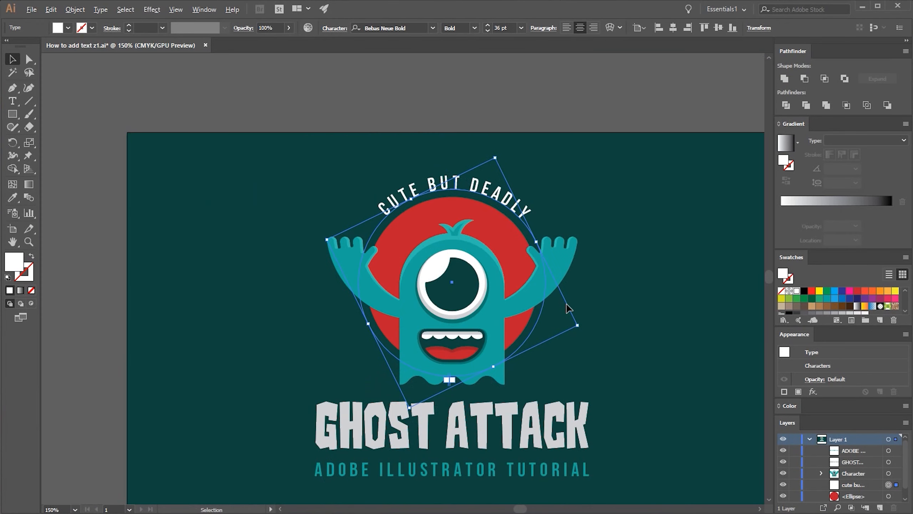
pyautogui.moveTo(560, 303); pyautogui.dragTo(515, 267)
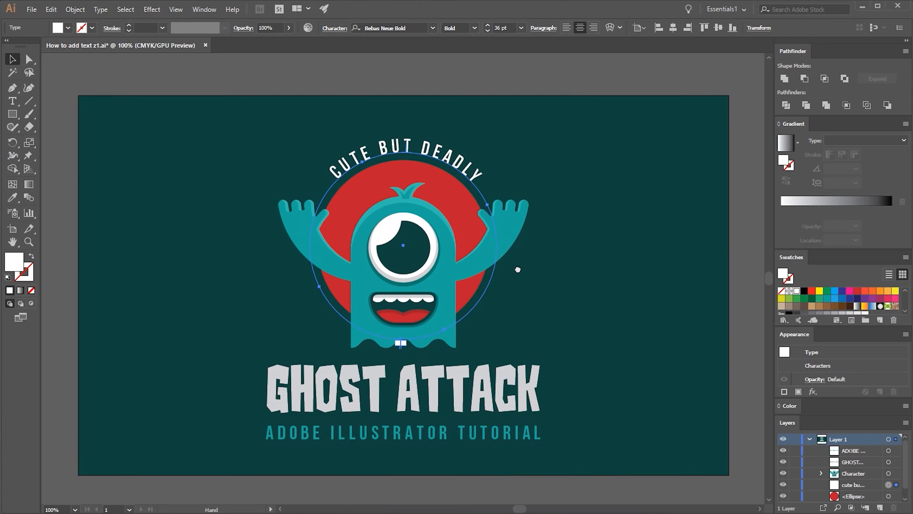
pyautogui.click(537, 266)
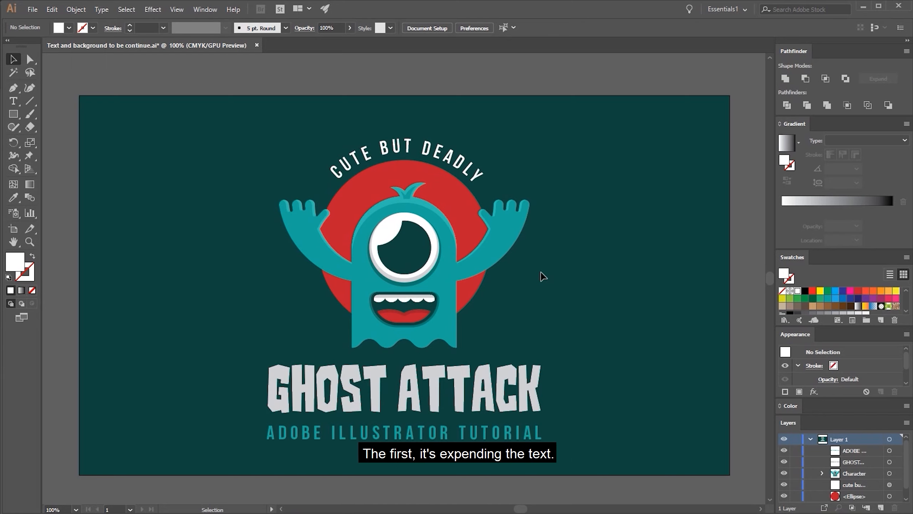
# Expand the "GHOST ATTACK" title and the tagline below it into shapes, with Object and Fill included
pyautogui.moveTo(602, 396); pyautogui.dragTo(399, 440)
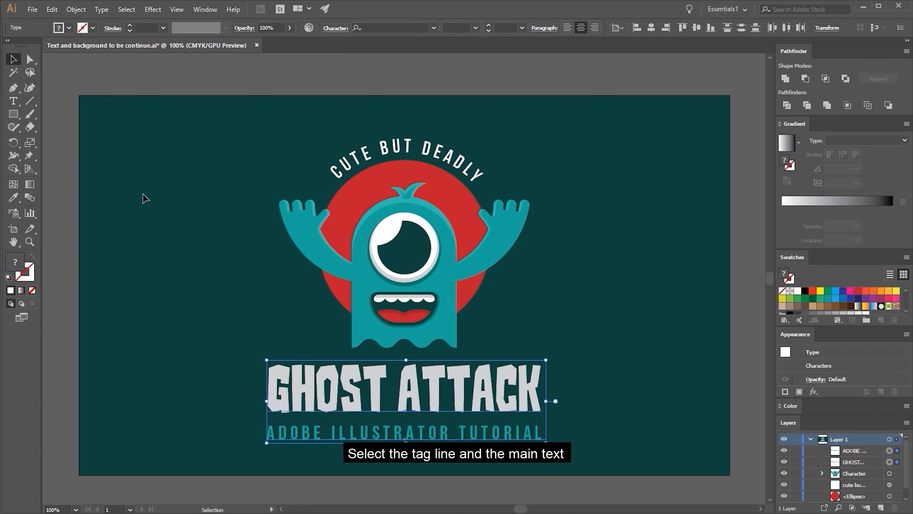
pyautogui.click(76, 10)
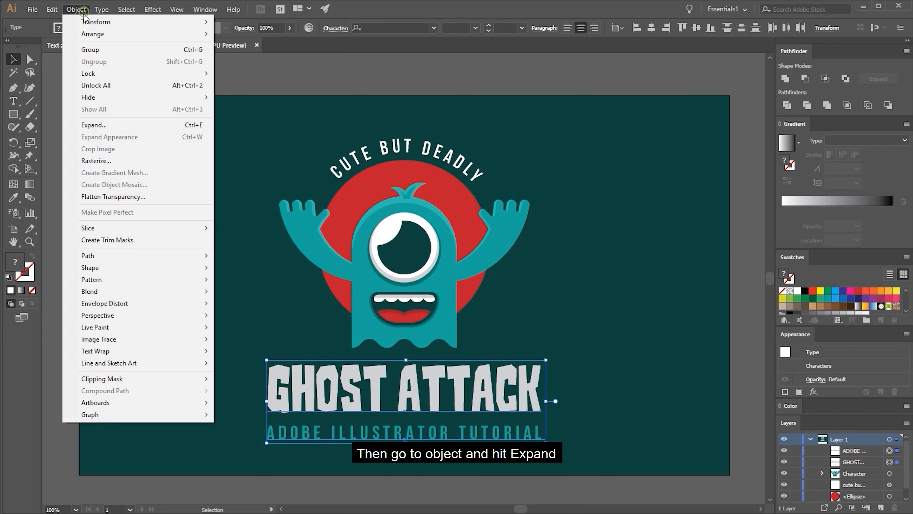
pyautogui.click(94, 125)
pyautogui.moveTo(436, 162); pyautogui.dragTo(402, 254)
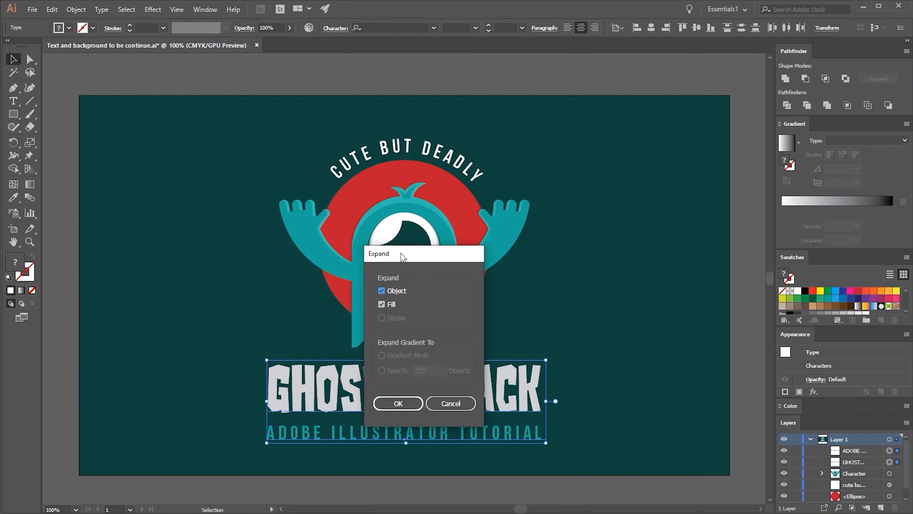
pyautogui.click(398, 404)
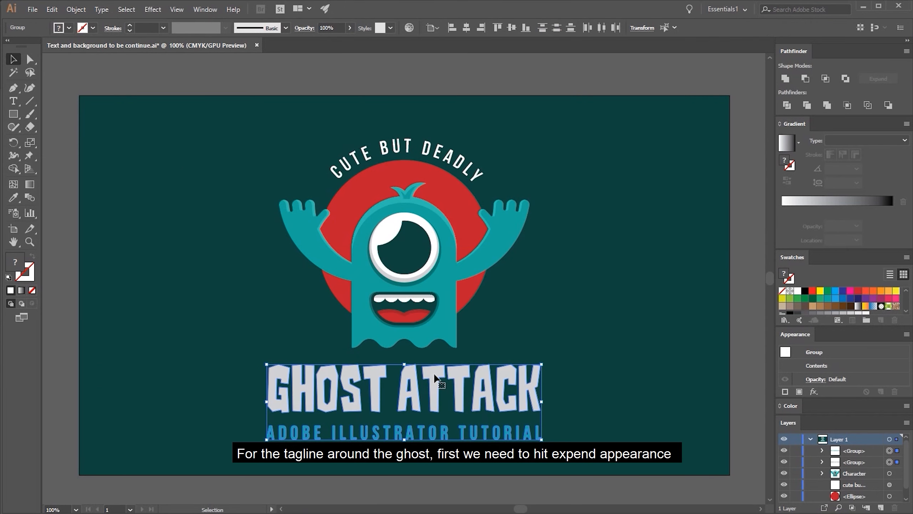
# Expand the appearance of the "CUTE BUT DEADLY" tagline, expand its Object and Fill into shapes, and deselect it
pyautogui.click(447, 167)
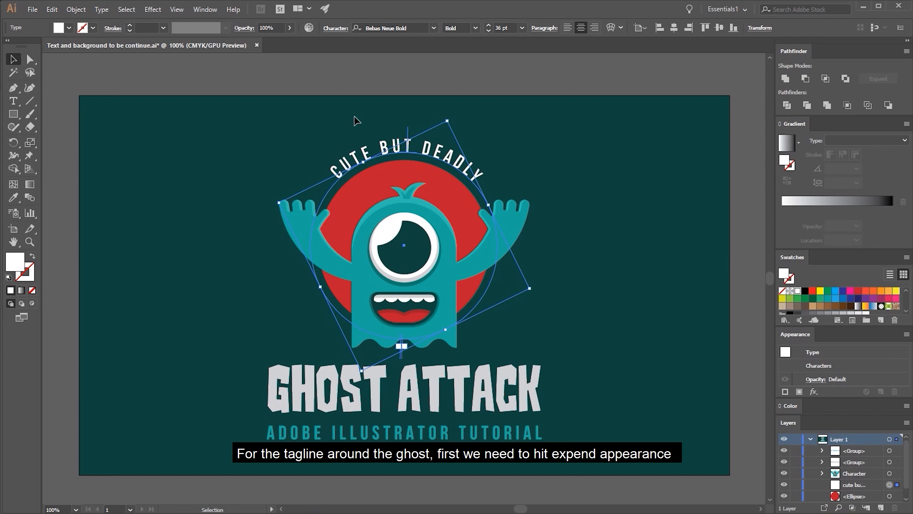
pyautogui.click(74, 9)
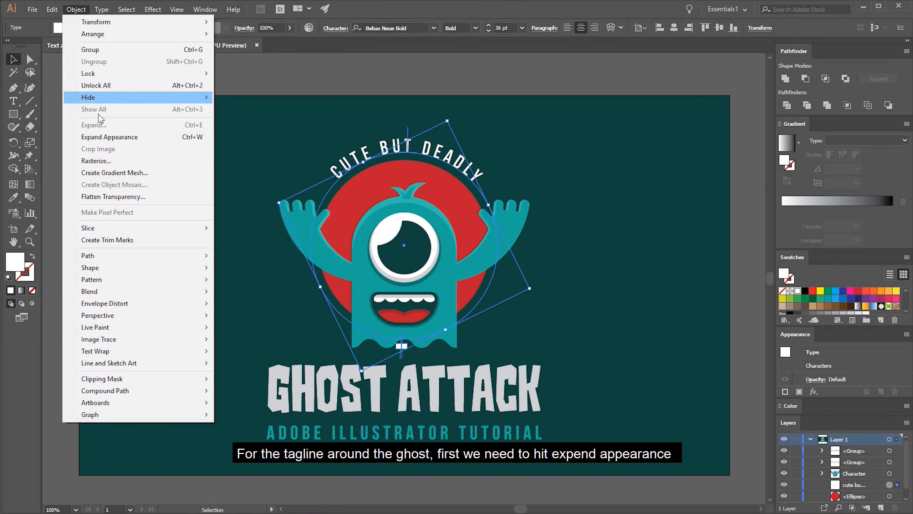
pyautogui.click(100, 138)
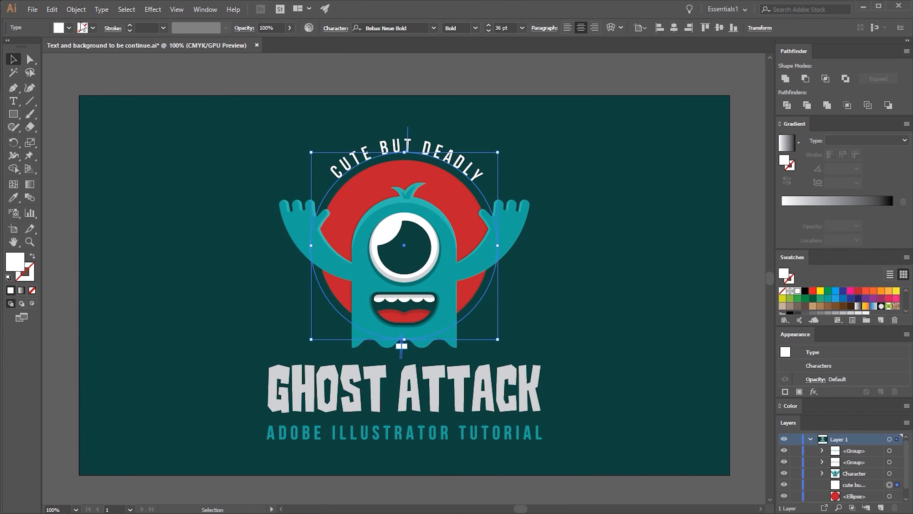
pyautogui.click(76, 10)
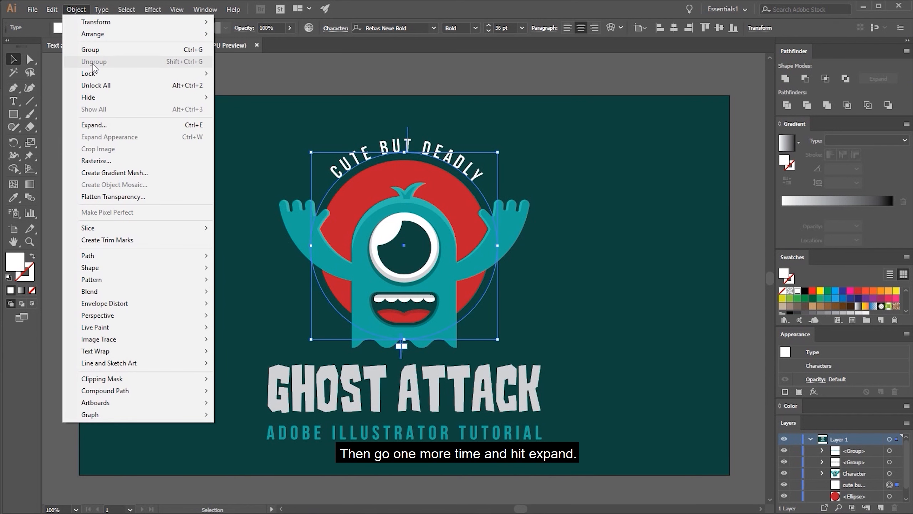
pyautogui.click(95, 125)
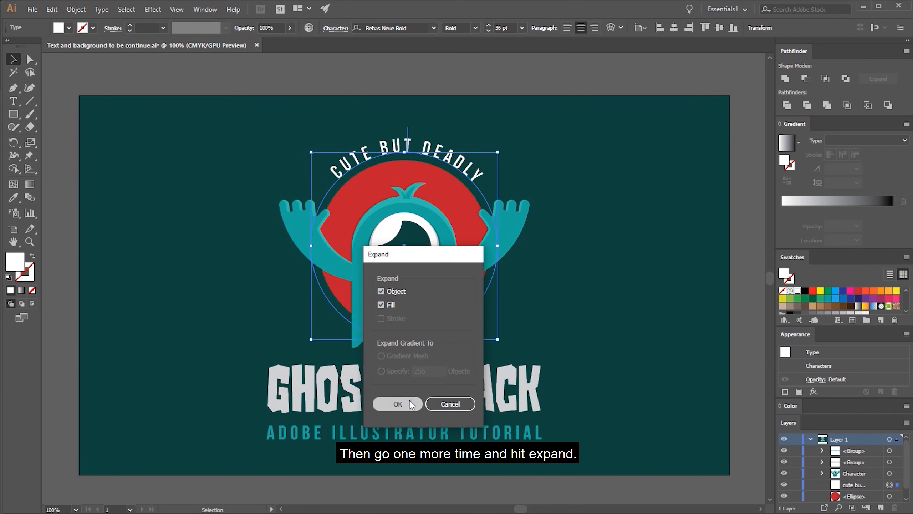
pyautogui.click(397, 404)
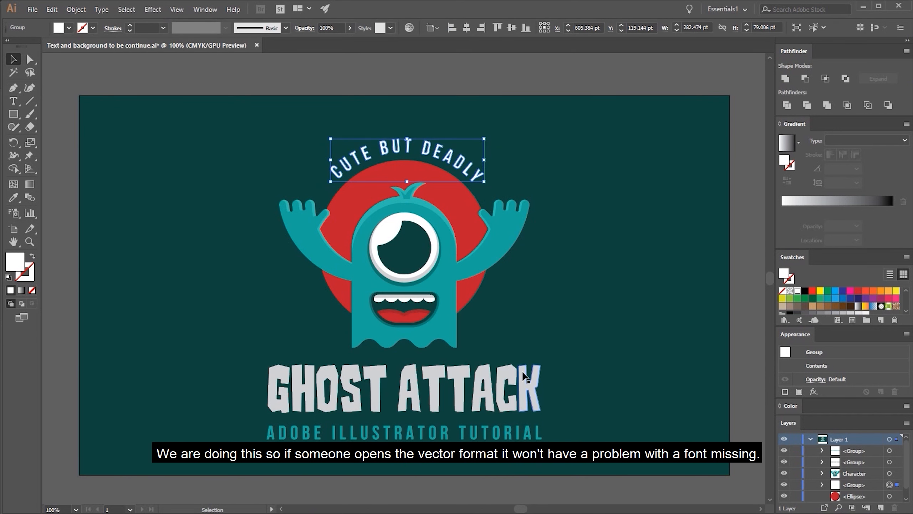
pyautogui.click(524, 352)
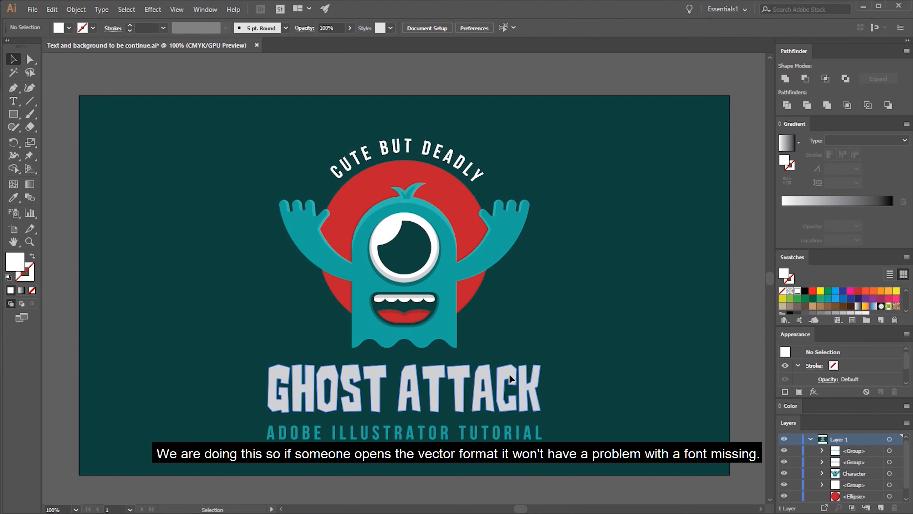
# Group the expanded title, the lower tagline and the curved tagline together
pyautogui.click(510, 378)
pyautogui.click(521, 356)
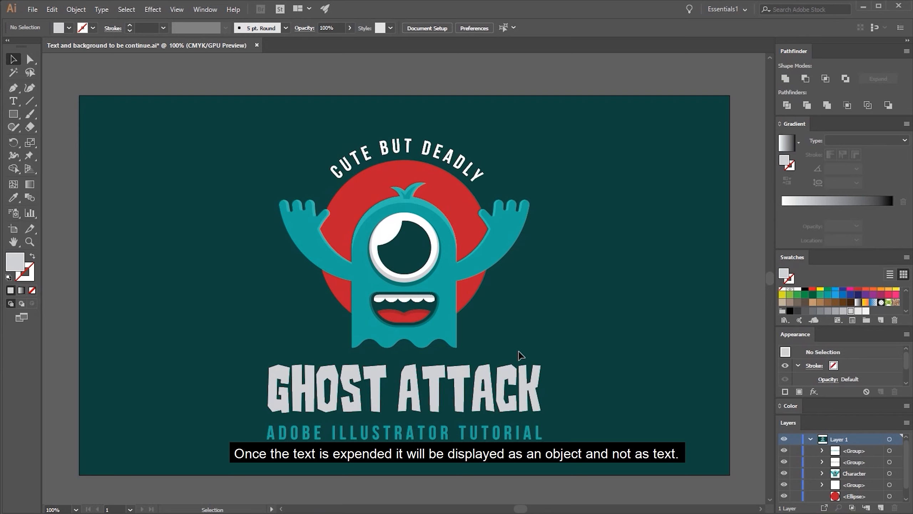
pyautogui.click(515, 375)
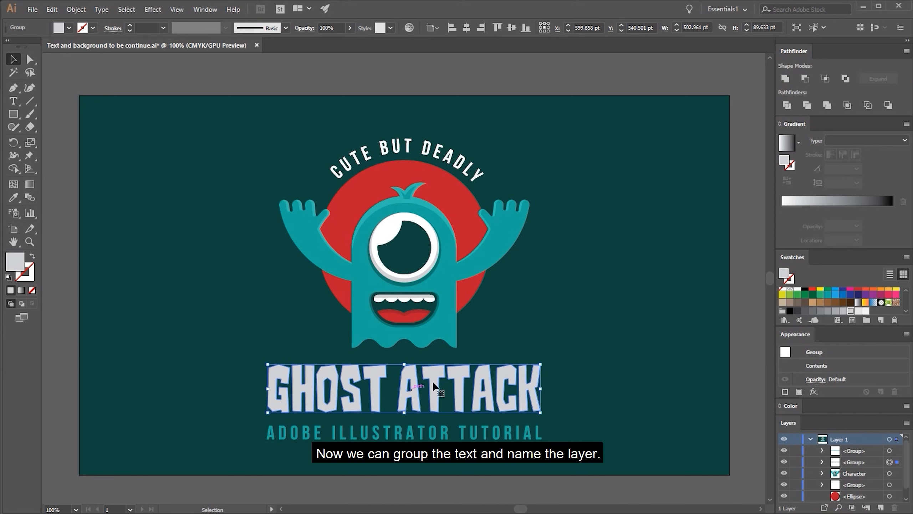
pyautogui.keyDown('shift'); pyautogui.click(491, 432); pyautogui.keyUp('shift')
pyautogui.keyDown('shift'); pyautogui.click(410, 146); pyautogui.keyUp('shift')
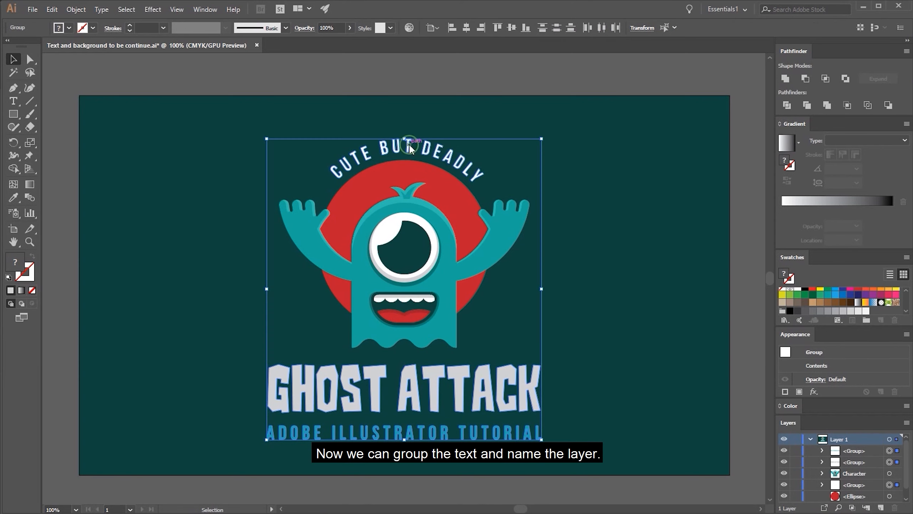
pyautogui.rightClick(409, 144)
pyautogui.click(437, 210)
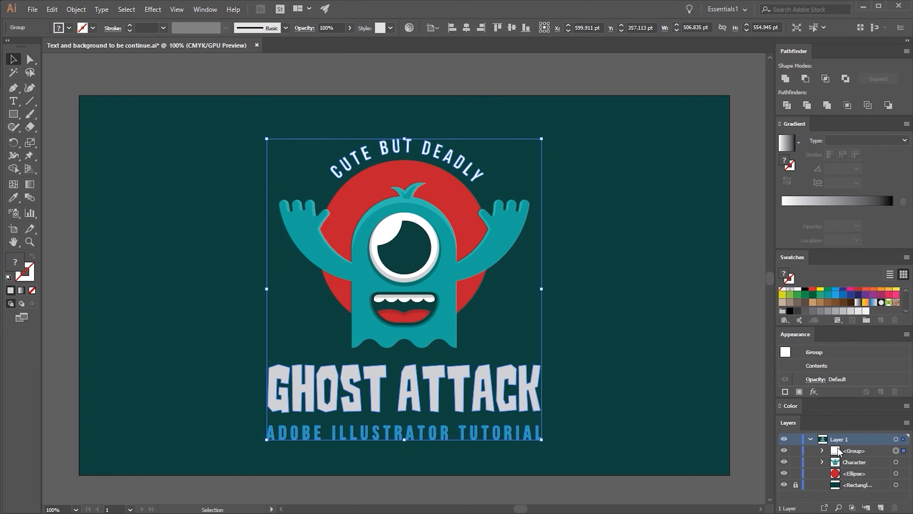
# Rename the group of expanded lettering as "Text"
pyautogui.click(837, 452)
pyautogui.doubleClick(838, 452)
pyautogui.write('Text')
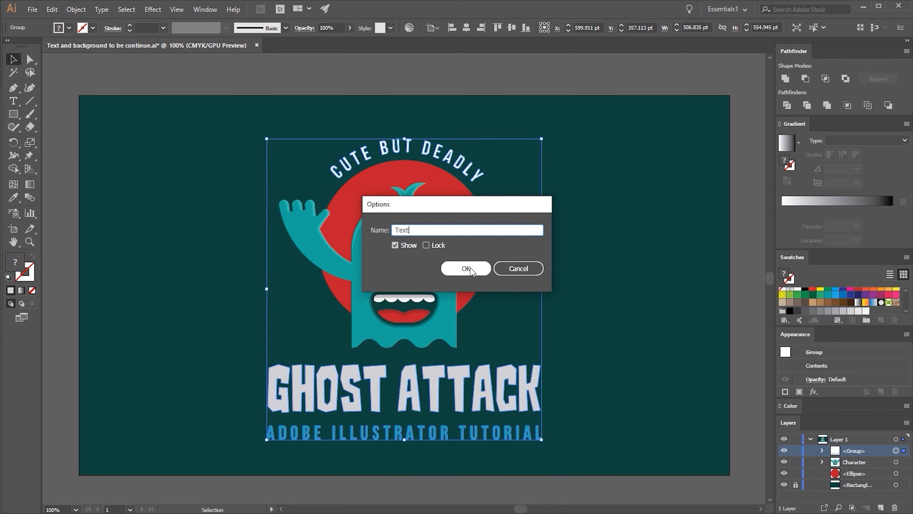
pyautogui.click(469, 269)
# Check which document color mode is active, CMYK or RGB, and leave all artwork deselected
pyautogui.hotkey('ctrl', 'a')
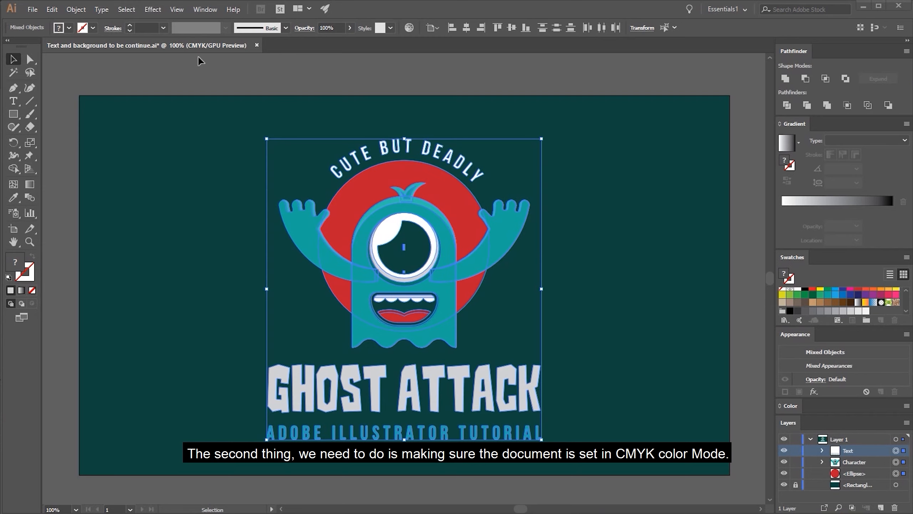
pyautogui.click(33, 10)
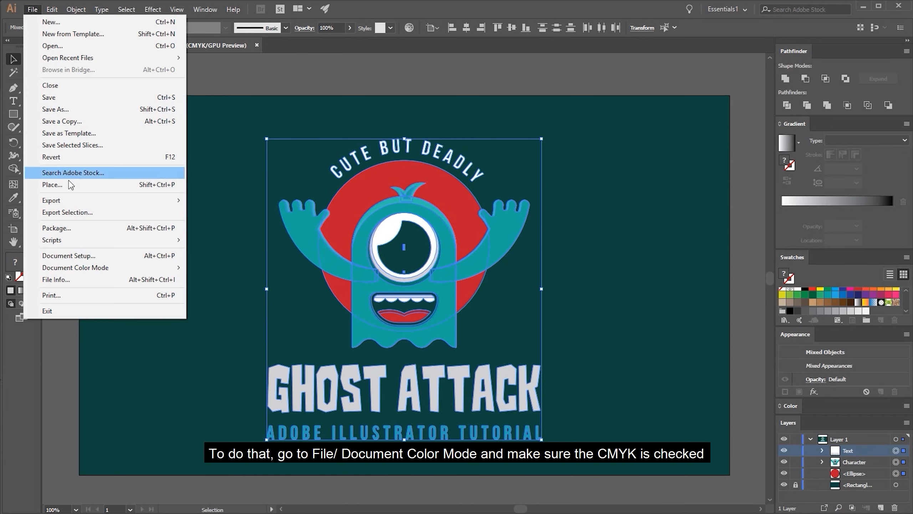
pyautogui.moveTo(83, 271)
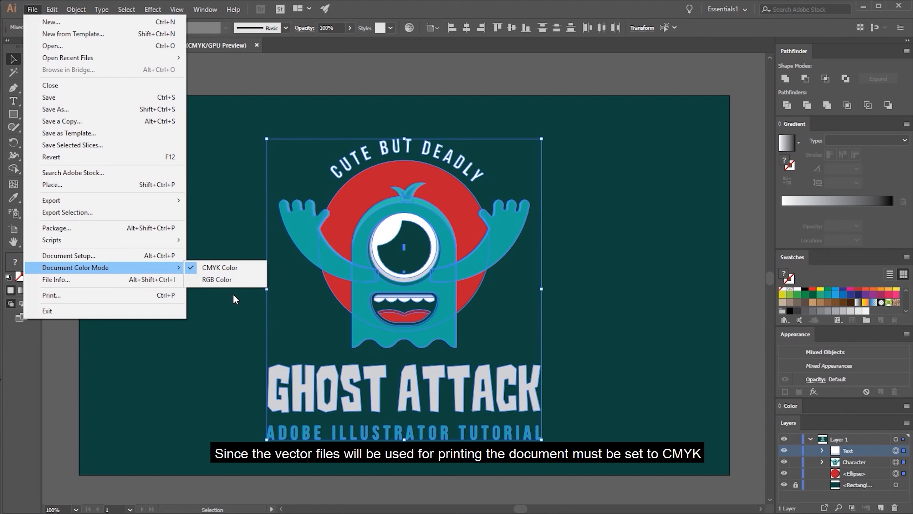
pyautogui.click(241, 305)
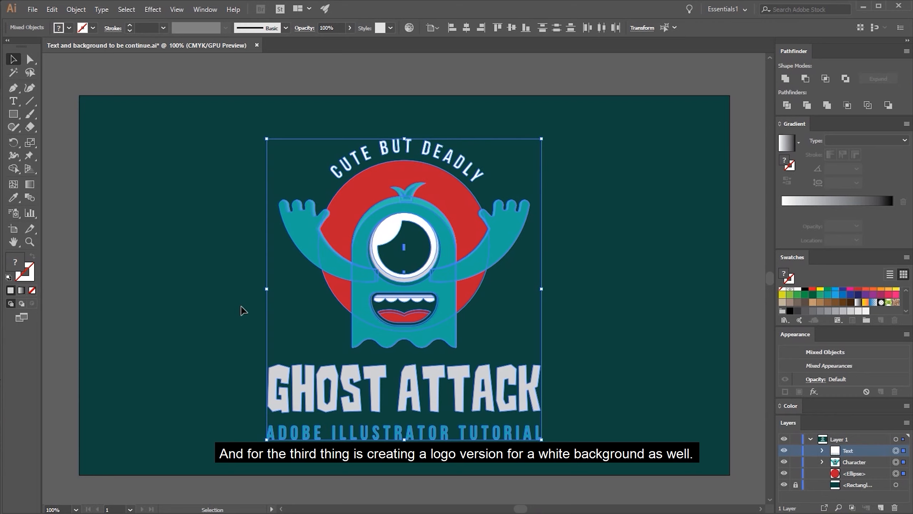
pyautogui.click(233, 297)
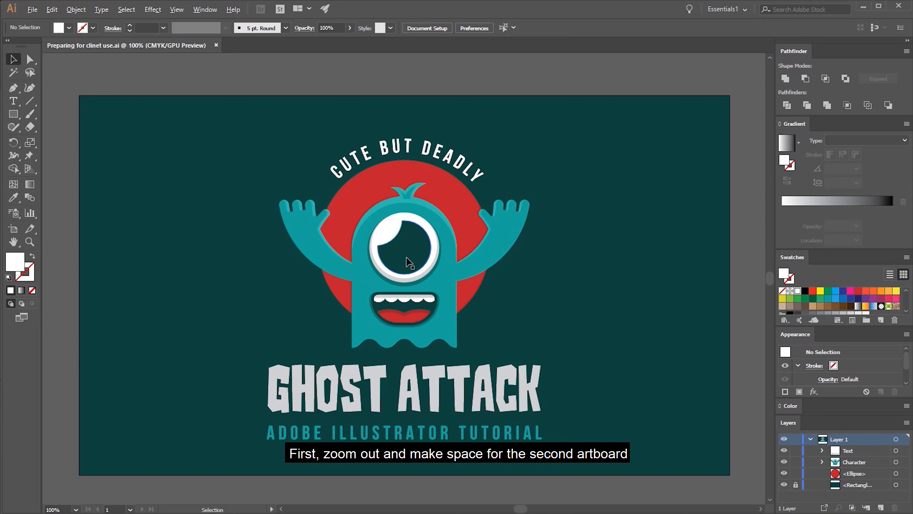
# Duplicate the artboard together with its unlocked logo artwork, placing the copy beside the original at X 1842 pt
pyautogui.scroll(-2, 406, 256)
pyautogui.moveTo(413, 261); pyautogui.dragTo(270, 249)
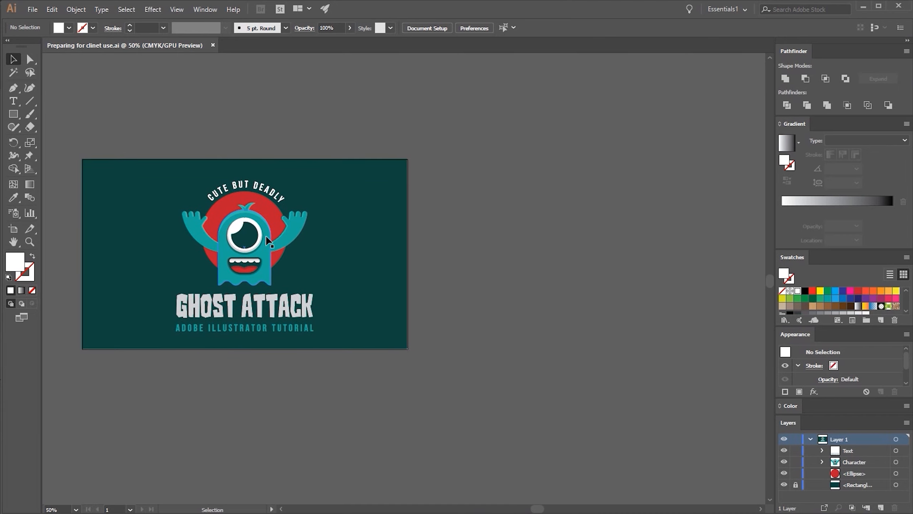
pyautogui.click(16, 231)
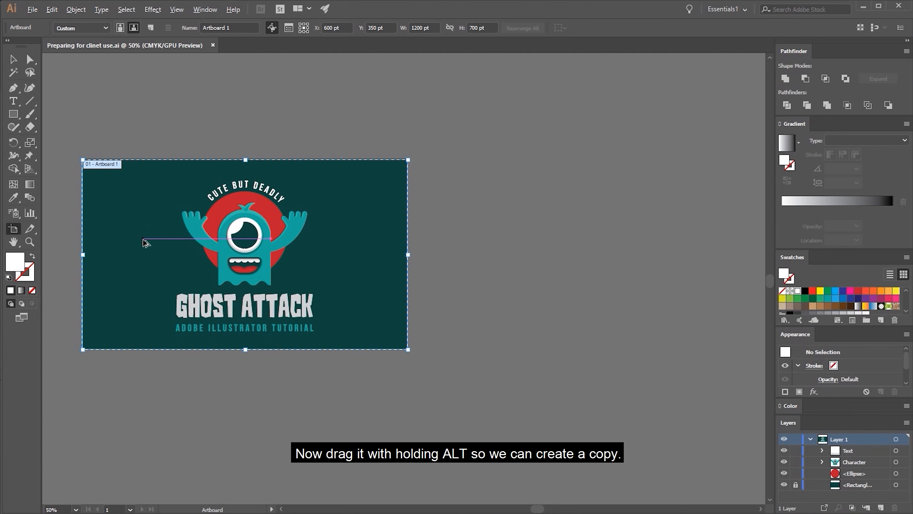
pyautogui.moveTo(143, 239); pyautogui.dragTo(480, 243)
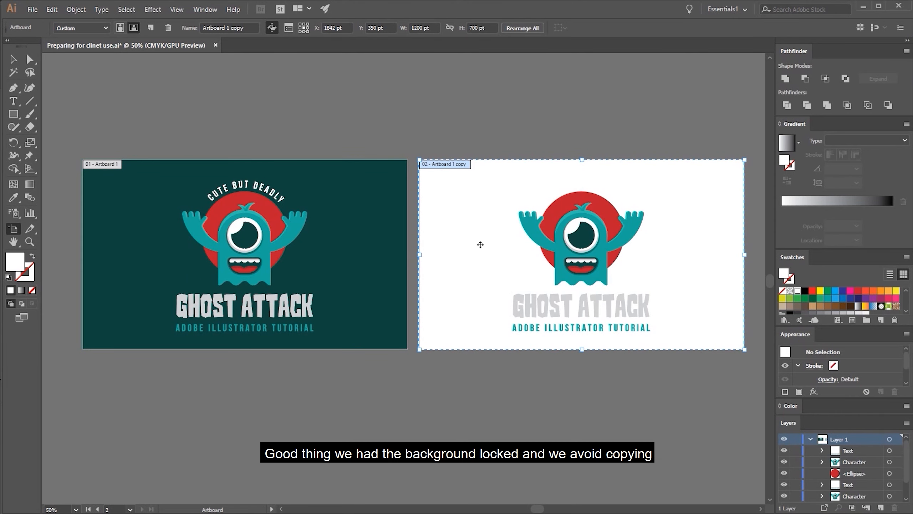
pyautogui.press('v')
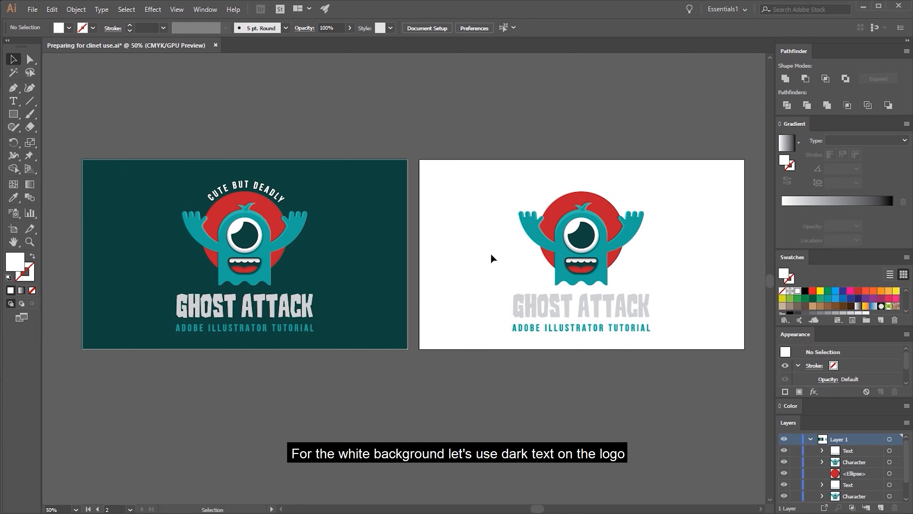
# Recolor all lettering on the white artboard with the dark green sampled from the first artboard's background, and deselect it
pyautogui.click(522, 304)
pyautogui.press('i')
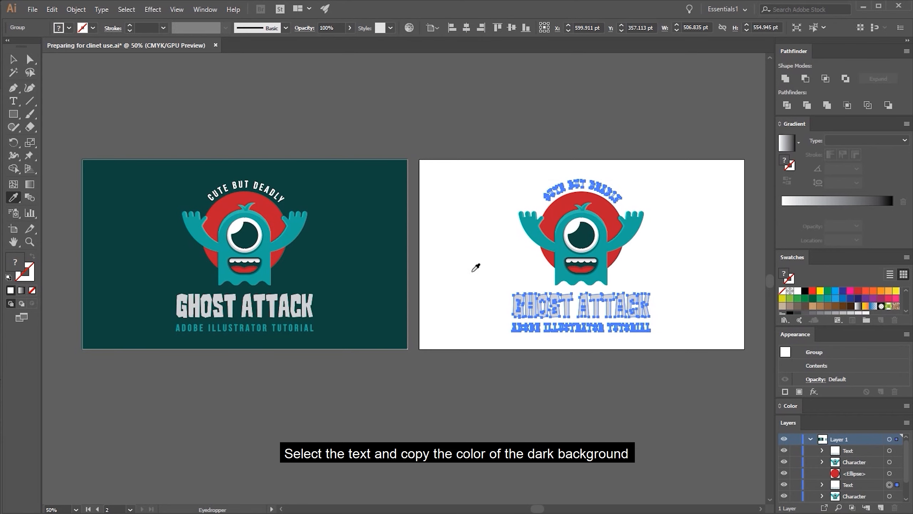
pyautogui.click(390, 242)
pyautogui.press('v')
pyautogui.click(466, 253)
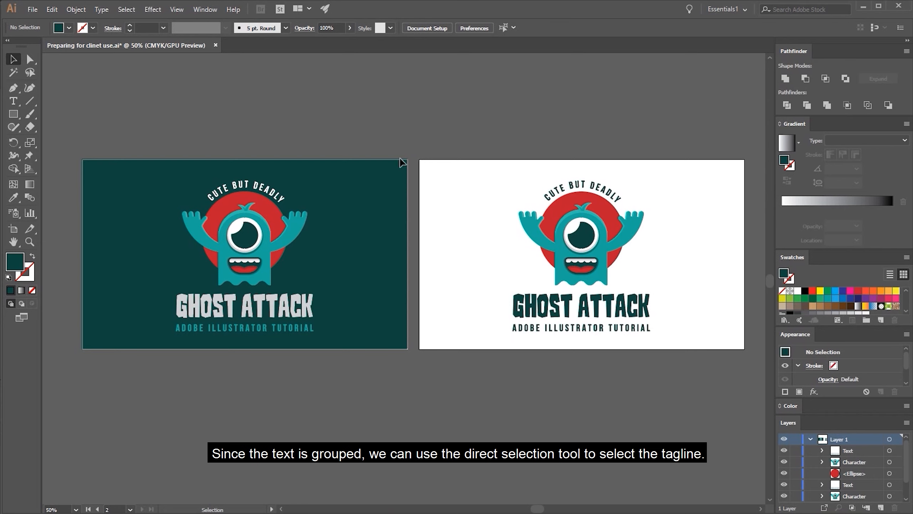
# Recolor only the "ADOBE ILLUSTRATOR TUTORIAL" tagline on the white artboard with the teal sampled from the ghost's body
pyautogui.click(31, 60)
pyautogui.moveTo(489, 320); pyautogui.dragTo(664, 345)
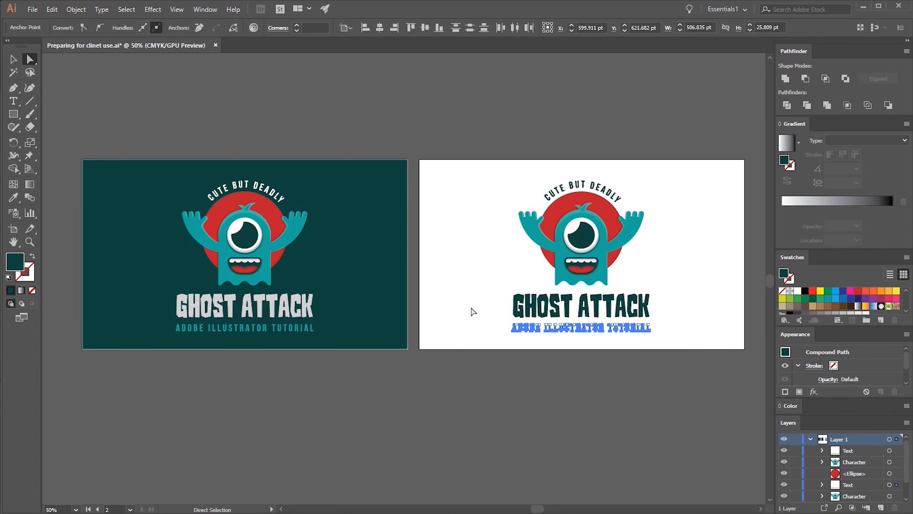
pyautogui.press('i')
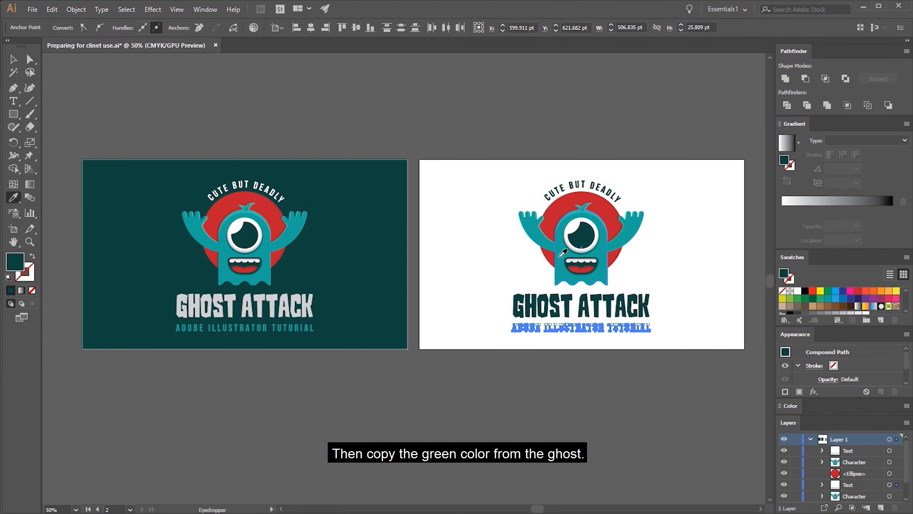
pyautogui.click(558, 257)
pyautogui.press('v')
pyautogui.click(510, 265)
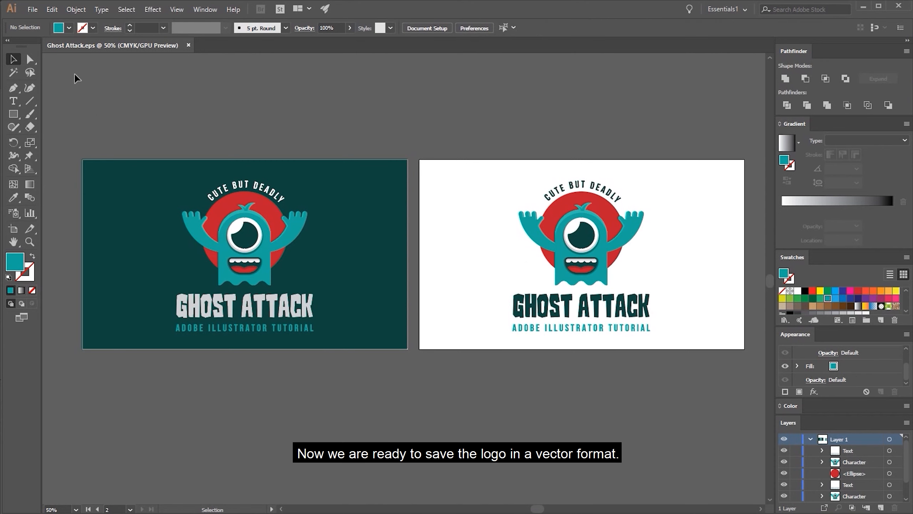
# Save the document as "Ghost Attack" in Adobe Illustrator (*.AI) format in the Logo source files folder, accepting the format options
pyautogui.click(33, 9)
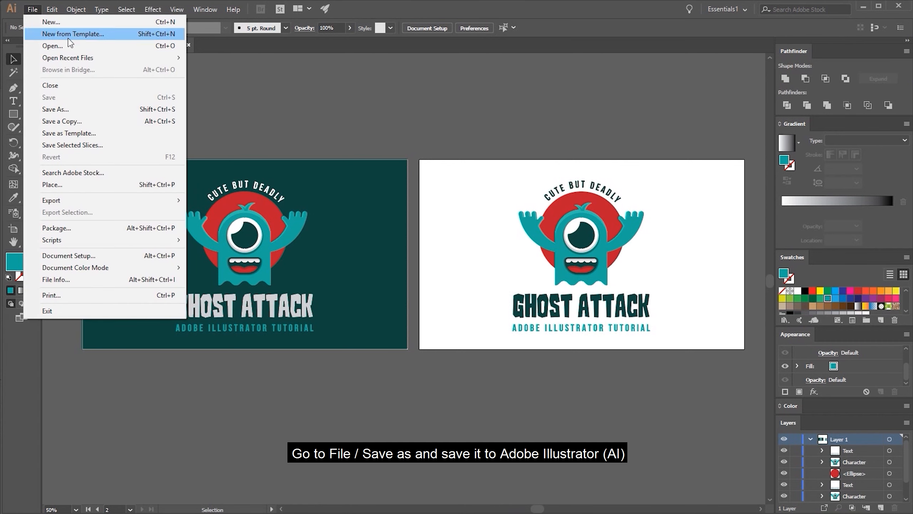
pyautogui.click(78, 108)
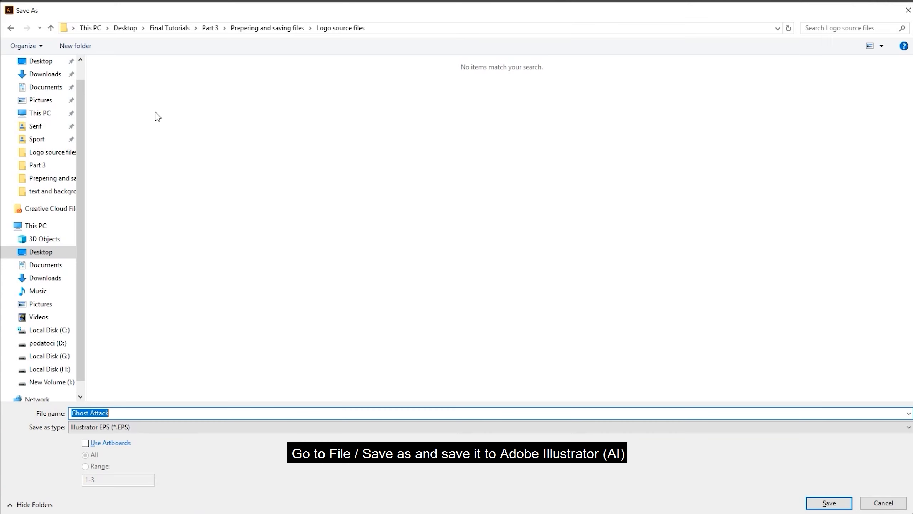
pyautogui.click(109, 427)
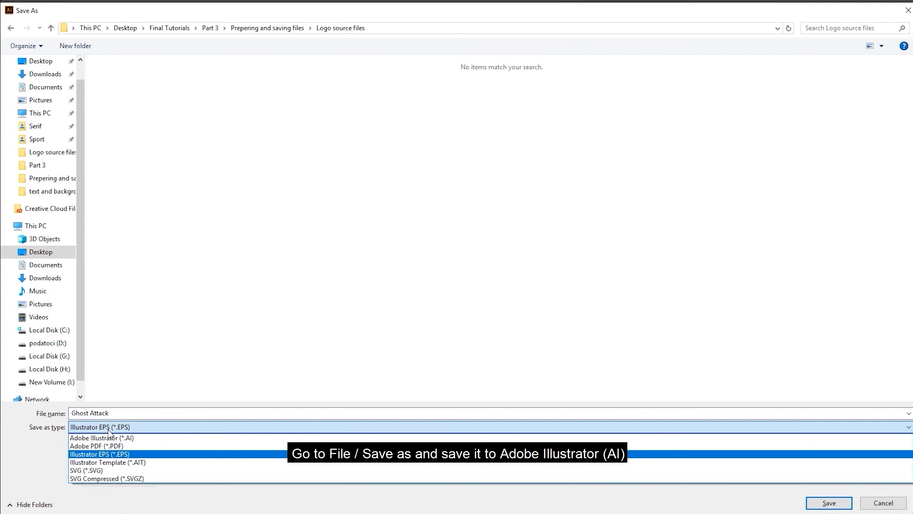
pyautogui.click(108, 437)
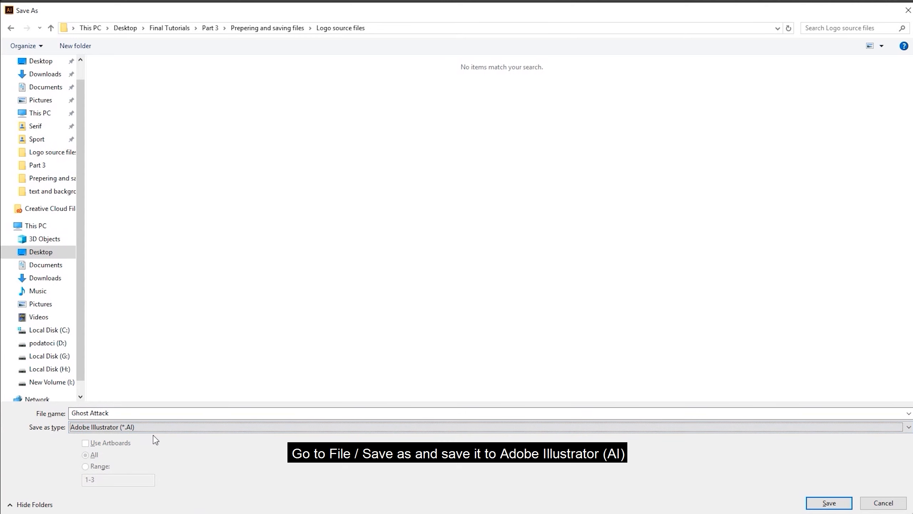
pyautogui.click(840, 504)
pyautogui.click(500, 409)
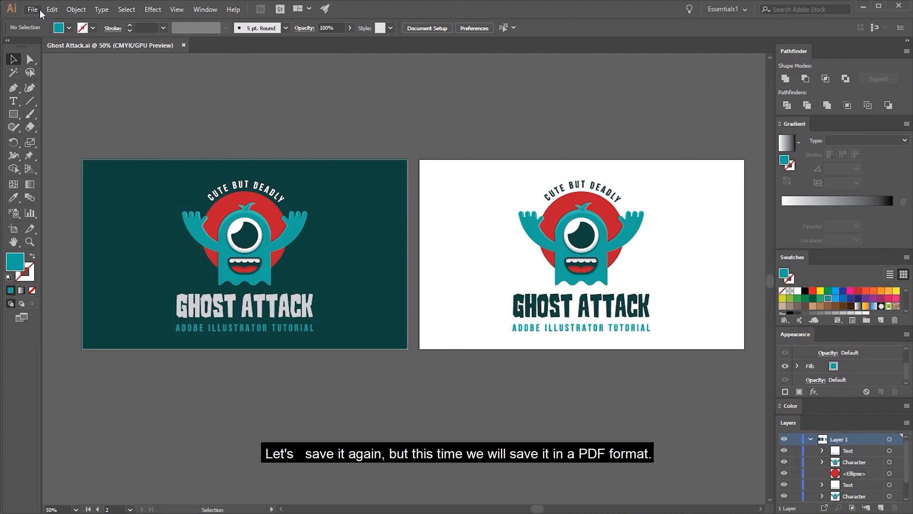
# Save the document as an Adobe PDF covering all artboards, using the Illustrator Default preset with Illustrator editing capabilities preserved
pyautogui.click(39, 8)
pyautogui.click(65, 111)
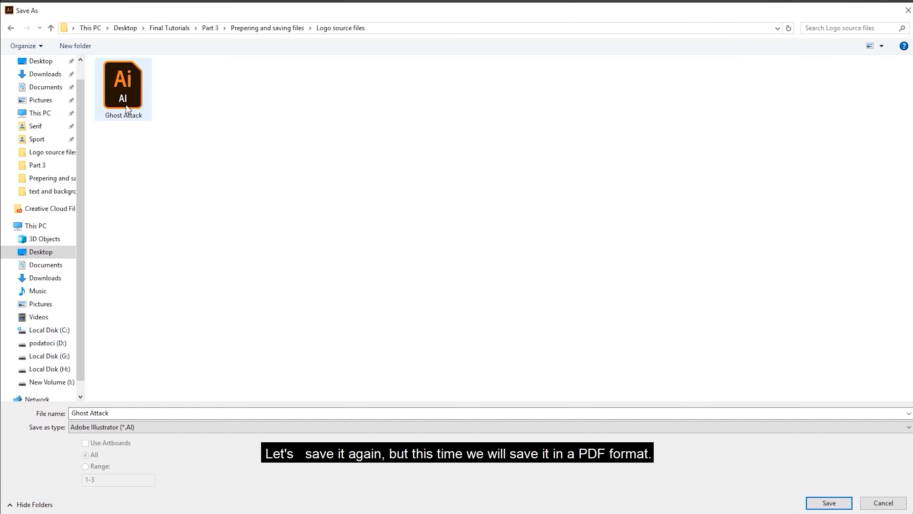
pyautogui.click(103, 427)
pyautogui.click(106, 443)
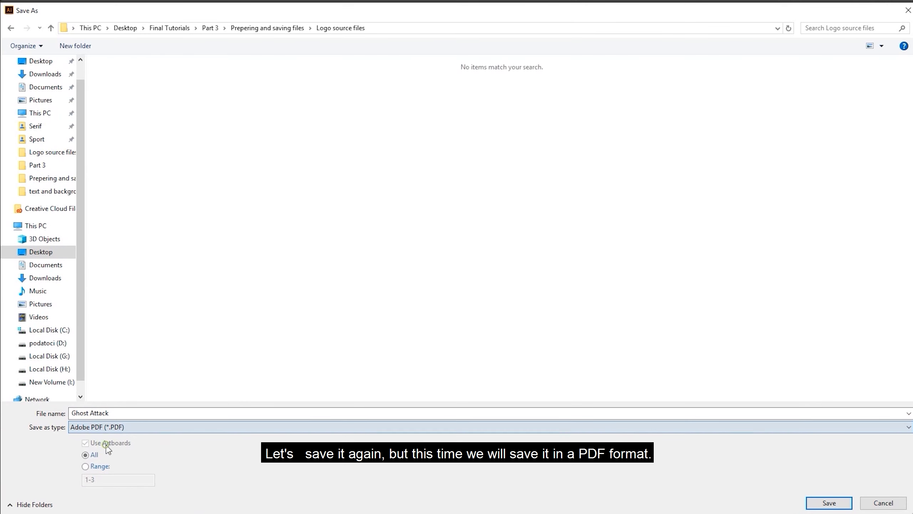
pyautogui.click(829, 503)
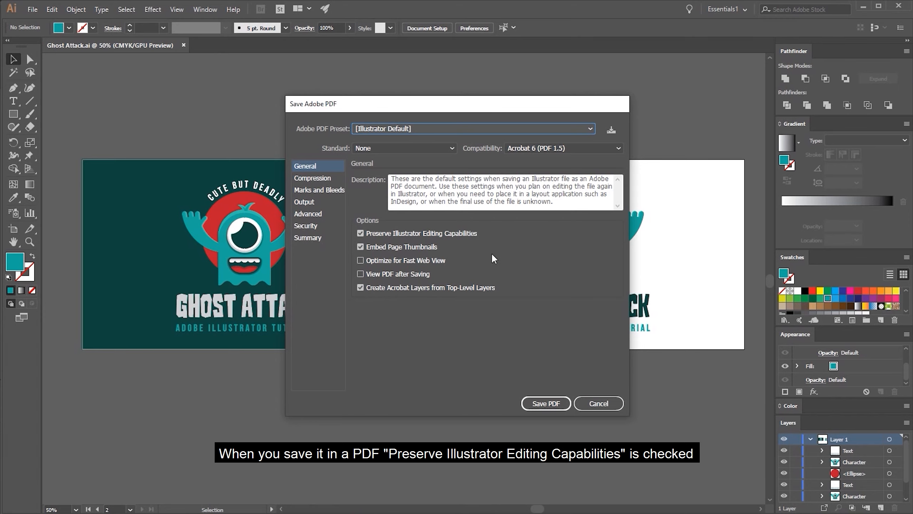
pyautogui.click(546, 403)
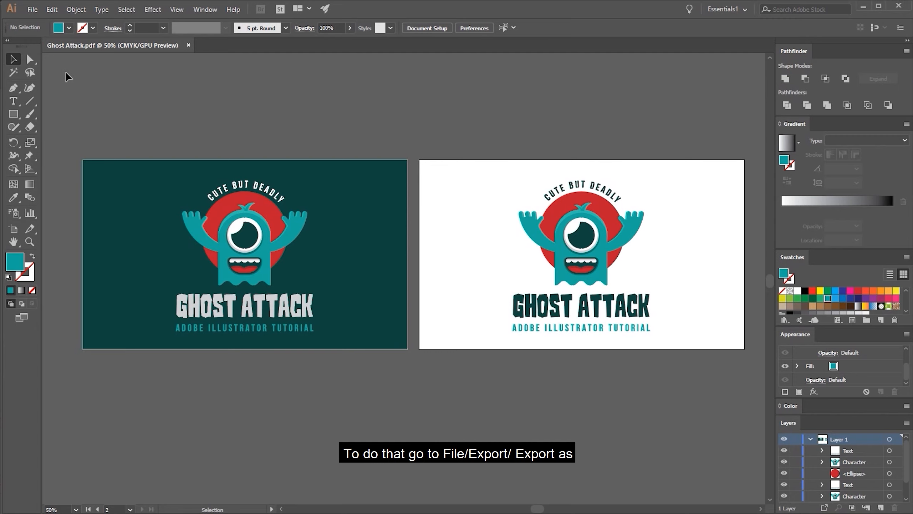
# Start a JPEG export named "Ghost Attack-01" in the Logo source files folder, using artboards and including all of them
pyautogui.click(33, 10)
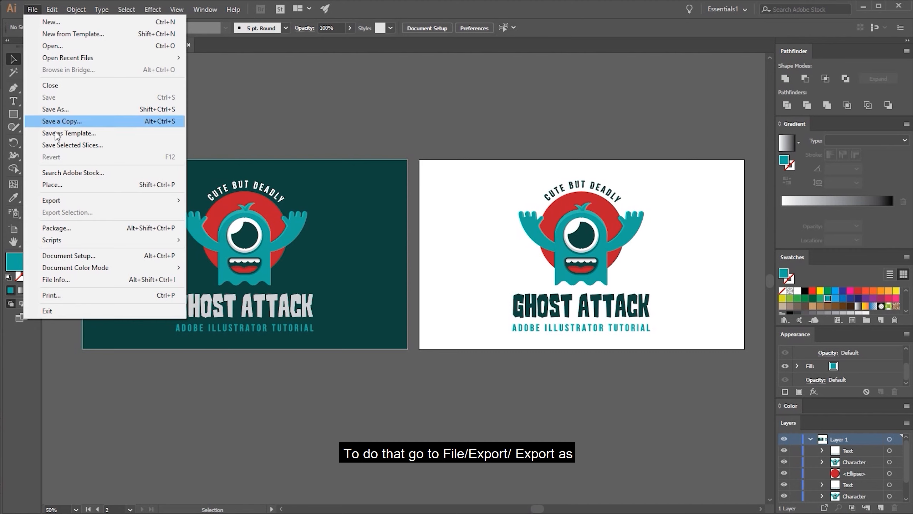
pyautogui.click(58, 203)
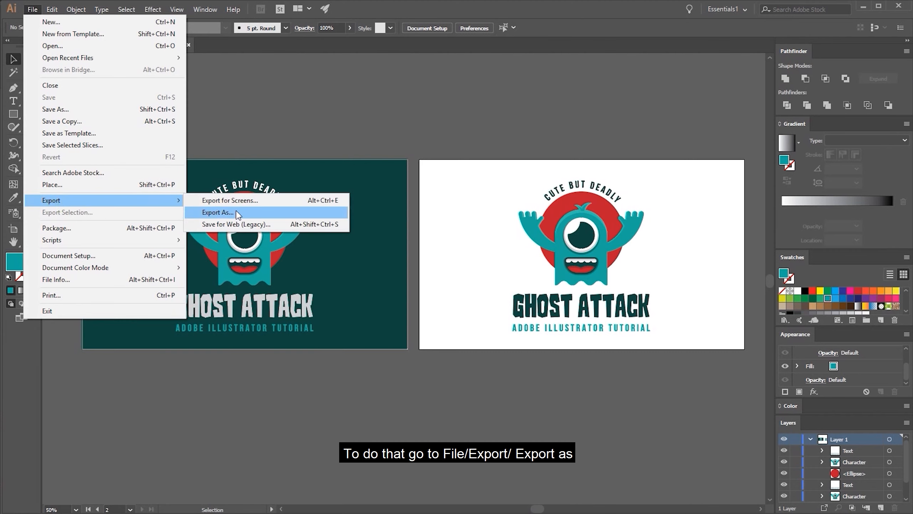
pyautogui.click(216, 212)
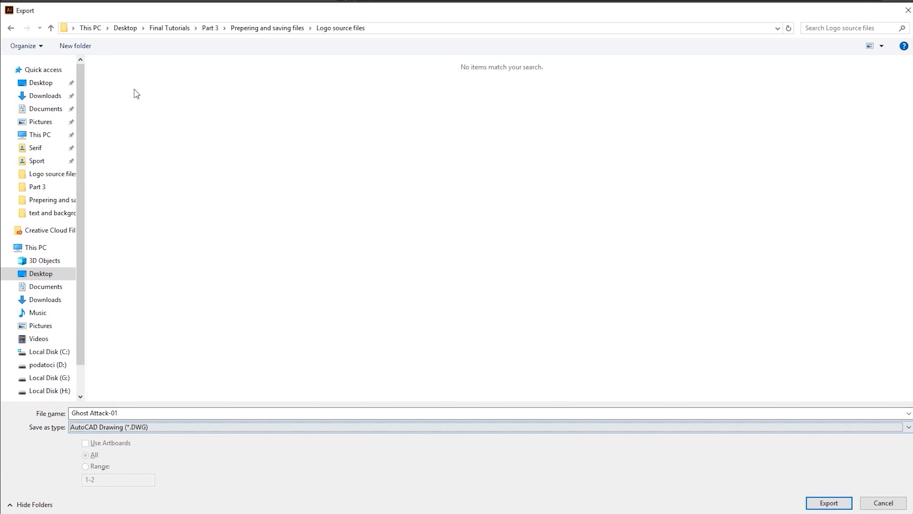
pyautogui.click(114, 428)
pyautogui.click(111, 486)
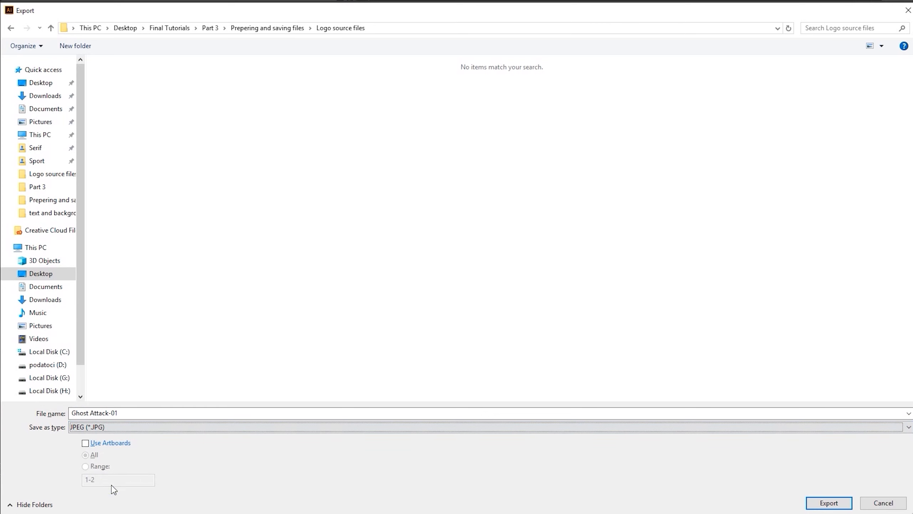
pyautogui.click(85, 444)
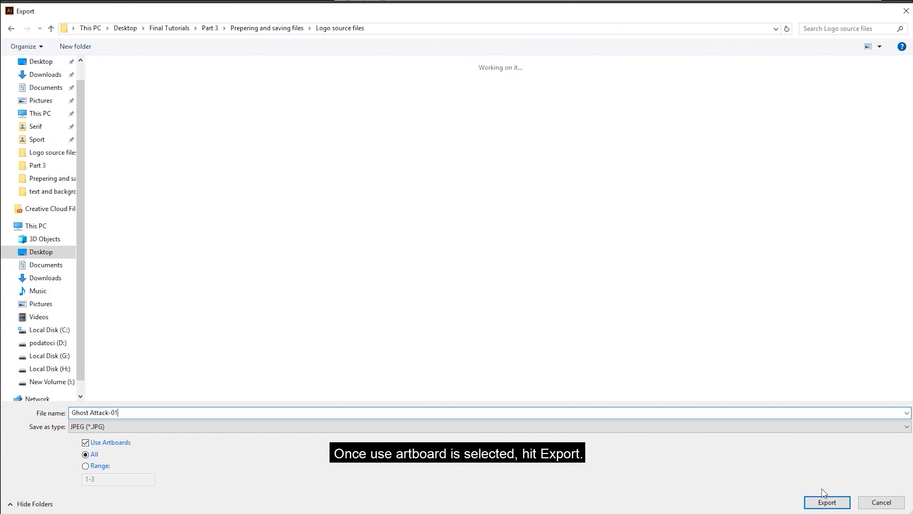
pyautogui.click(827, 502)
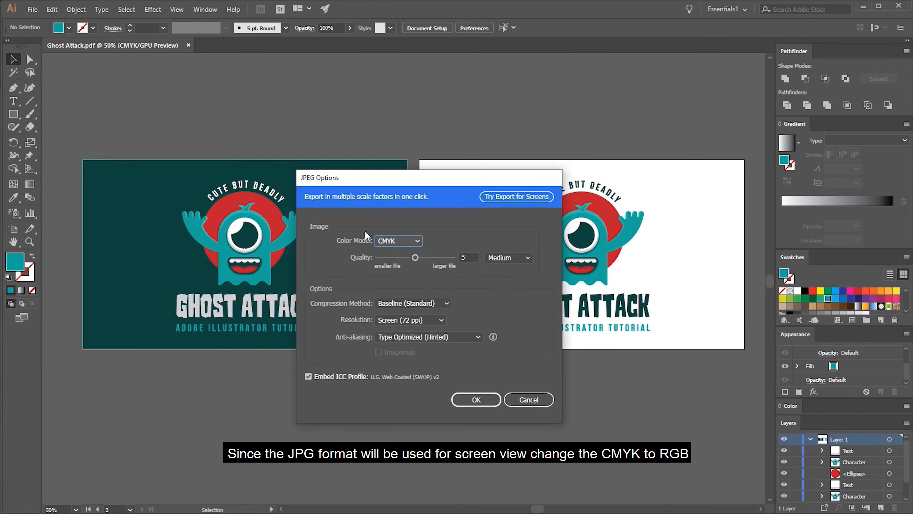
# Set the JPEG export to RGB color, quality 10 (Maximum) and High (300 ppi) resolution, and complete the export
pyautogui.click(401, 241)
pyautogui.click(396, 253)
pyautogui.moveTo(415, 257); pyautogui.dragTo(452, 257)
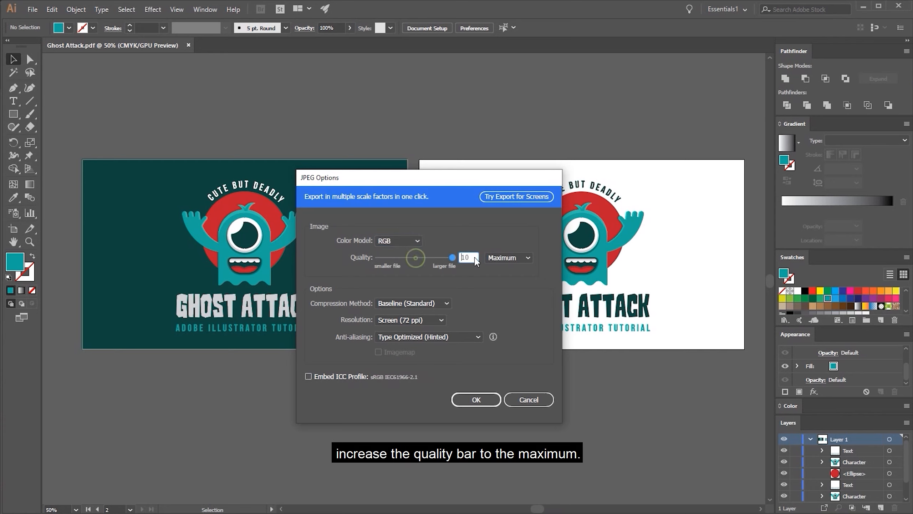
pyautogui.click(414, 316)
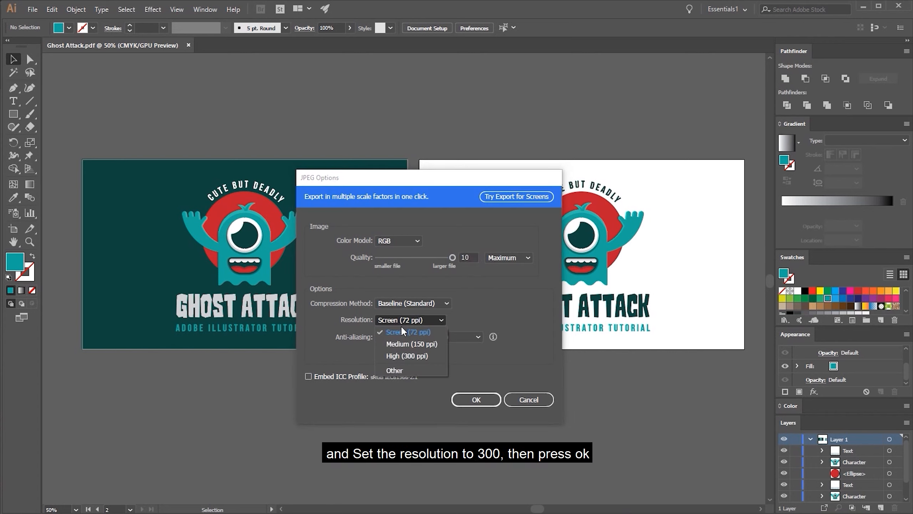
pyautogui.click(406, 355)
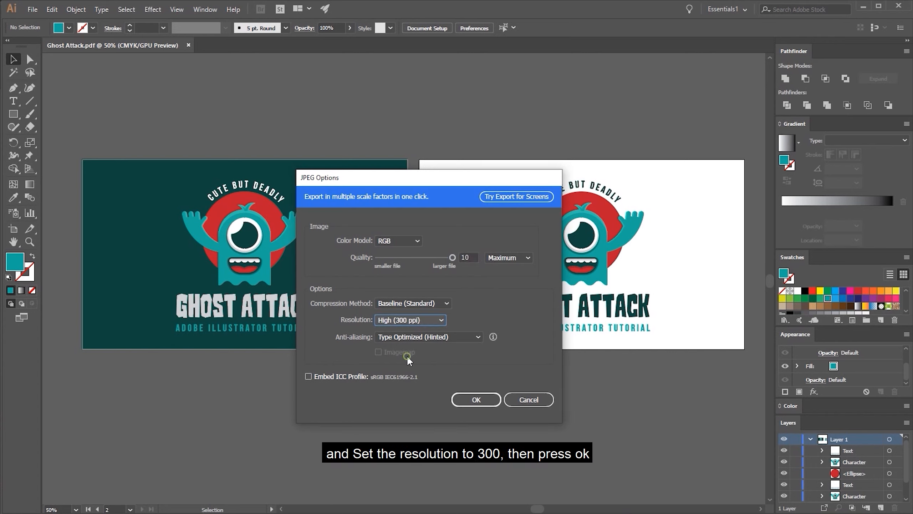
pyautogui.click(472, 399)
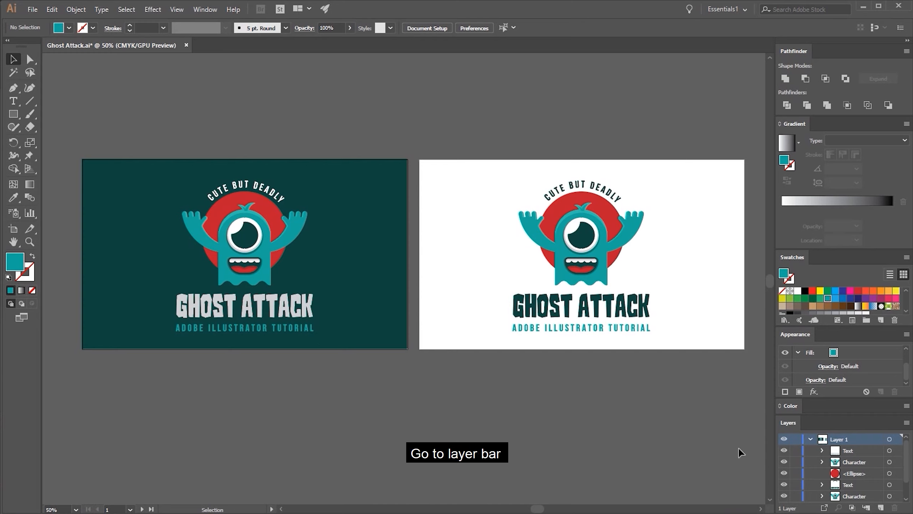
# Unlock the dark green background rectangle behind the first logo and delete it
pyautogui.scroll(-1, 835, 466)
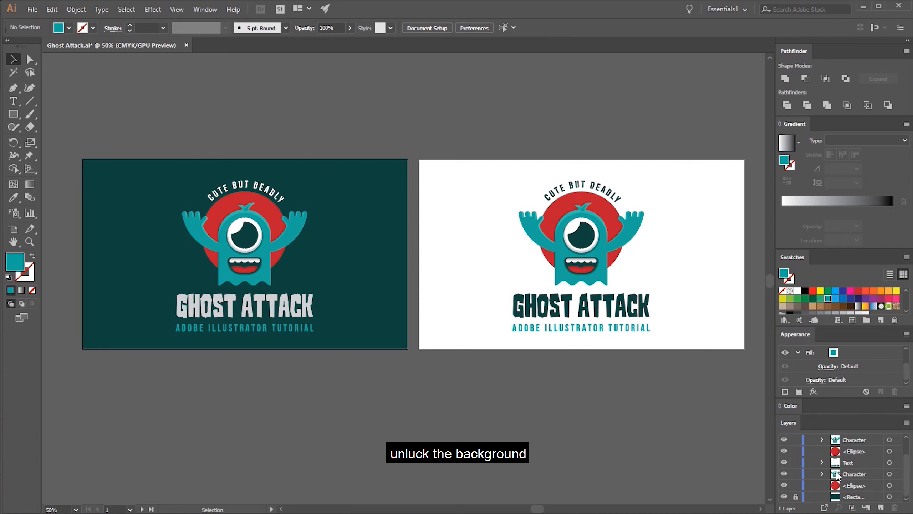
pyautogui.click(796, 497)
pyautogui.click(376, 266)
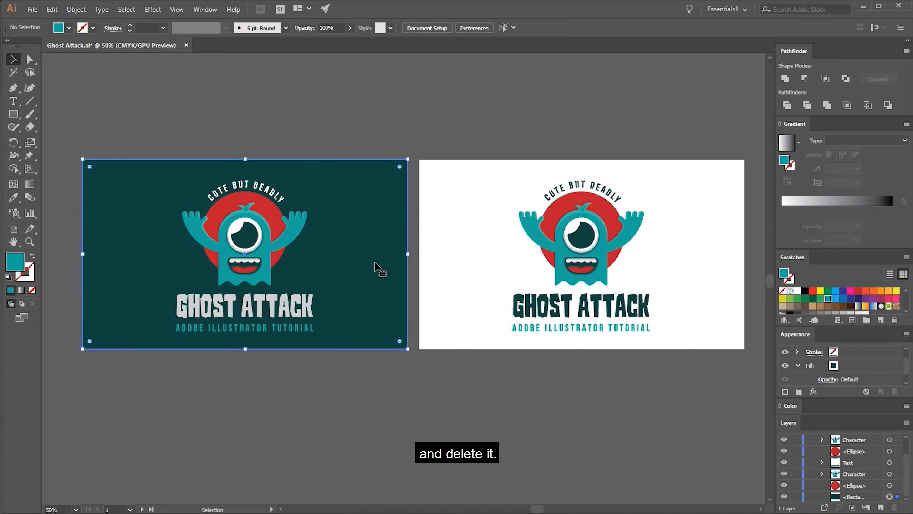
pyautogui.press('Delete')
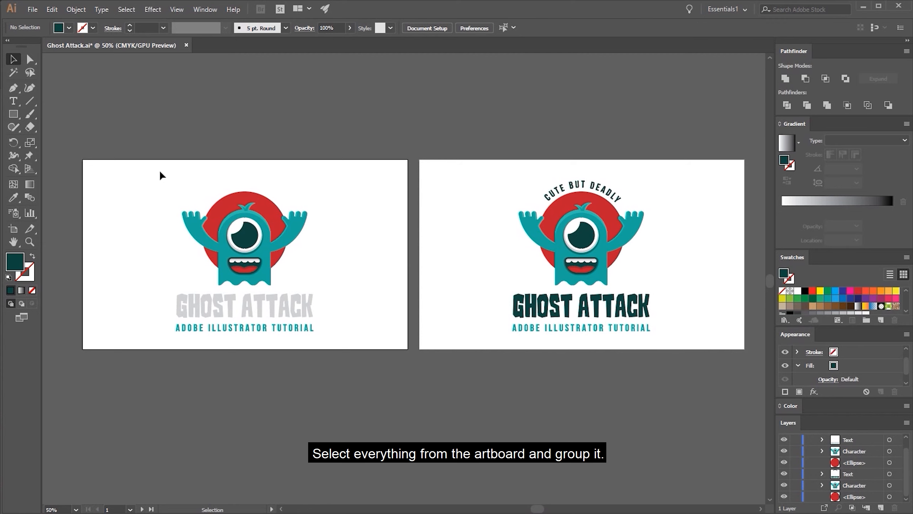
# Group all the logo artwork on the first artboard and fit that artboard to the group's bounds
pyautogui.moveTo(157, 171); pyautogui.dragTo(325, 336)
pyautogui.rightClick(249, 239)
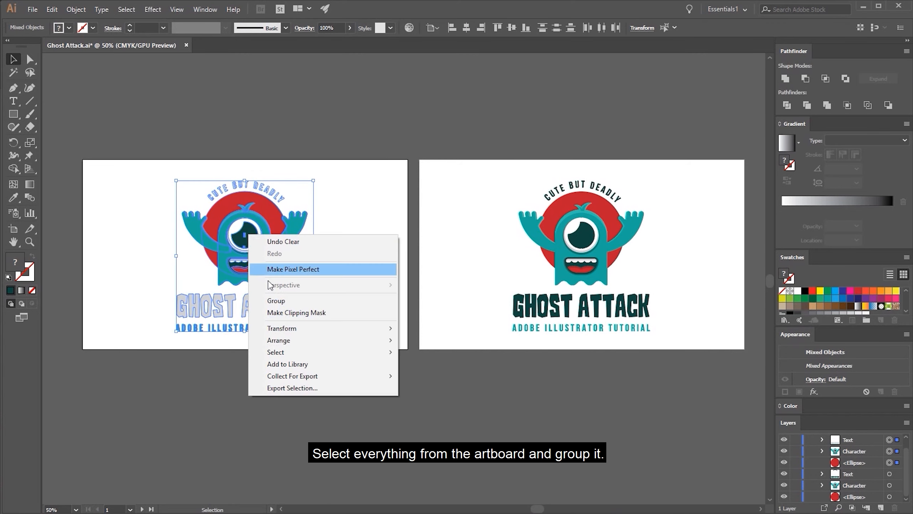
pyautogui.click(277, 302)
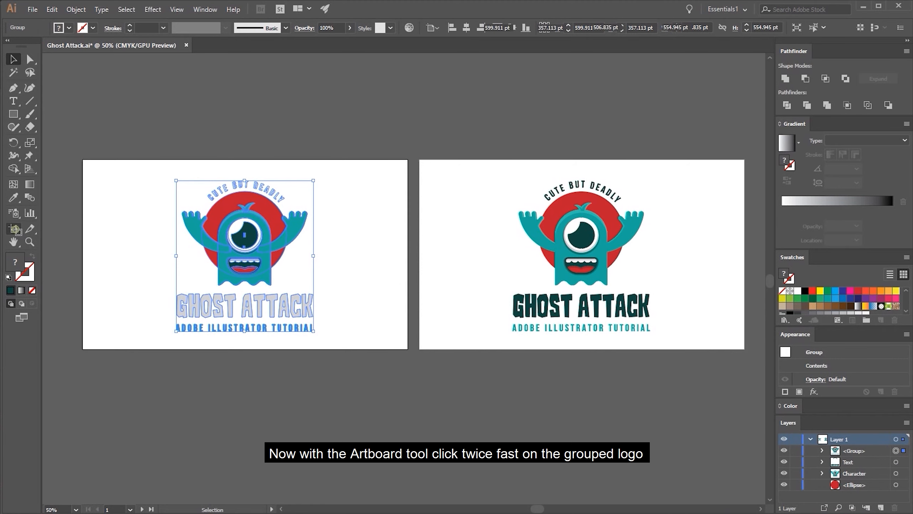
pyautogui.click(15, 231)
pyautogui.doubleClick(238, 239)
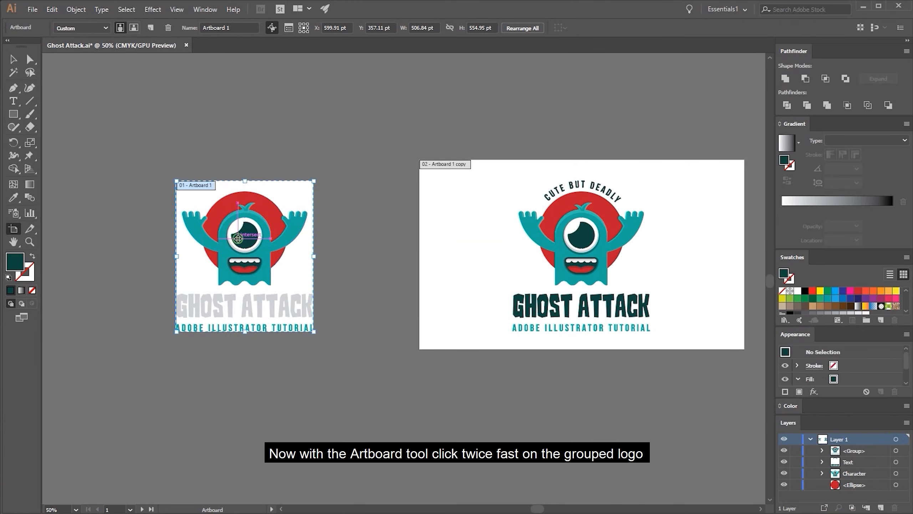
# Group all the dark-text logo artwork on the second artboard
pyautogui.click(18, 62)
pyautogui.click(468, 206)
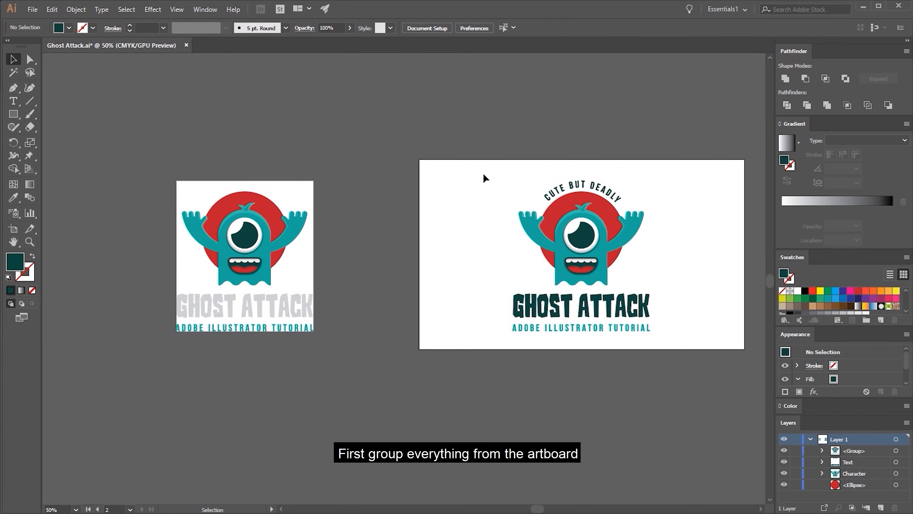
pyautogui.moveTo(483, 176); pyautogui.dragTo(612, 340)
pyautogui.rightClick(590, 244)
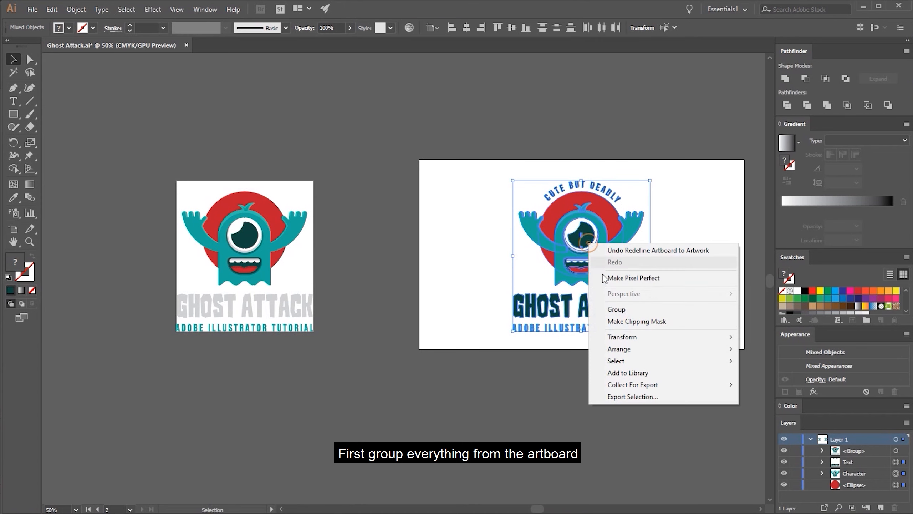
pyautogui.click(612, 310)
# Fit the second artboard to its grouped logo and move it close beside the first artboard
pyautogui.click(13, 228)
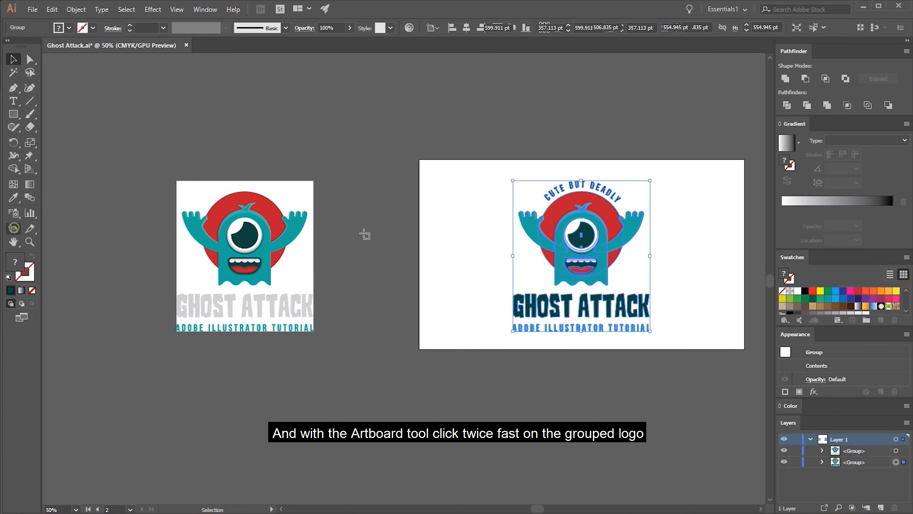
pyautogui.doubleClick(581, 240)
pyautogui.moveTo(583, 241); pyautogui.dragTo(394, 240)
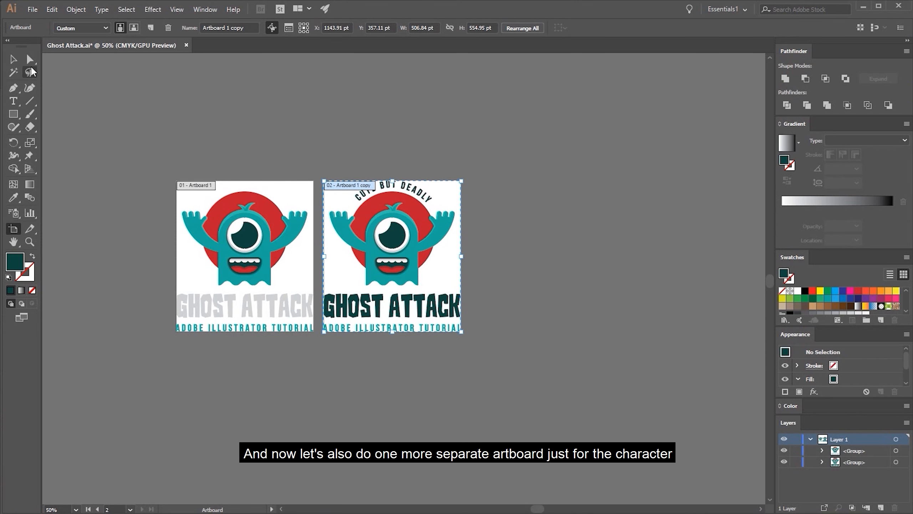
# Ungroup the logo on the second artboard and clear the selection
pyautogui.click(13, 58)
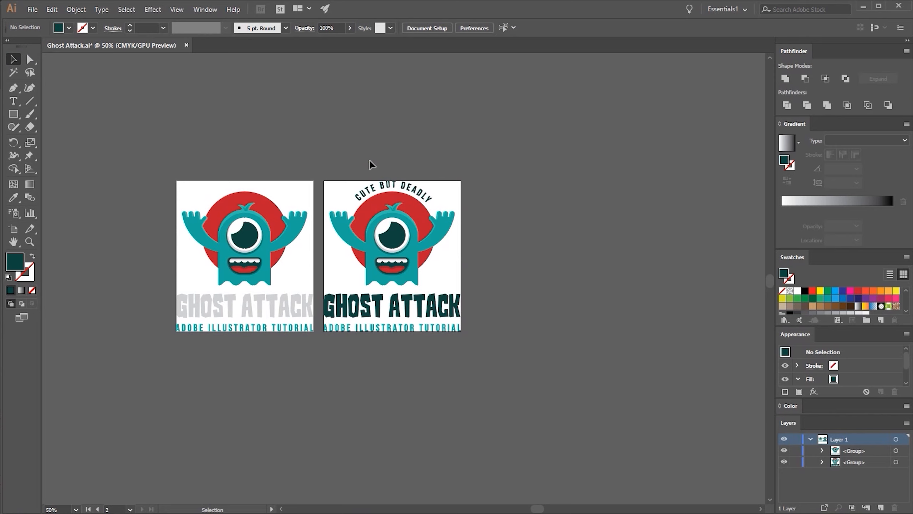
pyautogui.click(425, 223)
pyautogui.rightClick(415, 209)
pyautogui.click(527, 305)
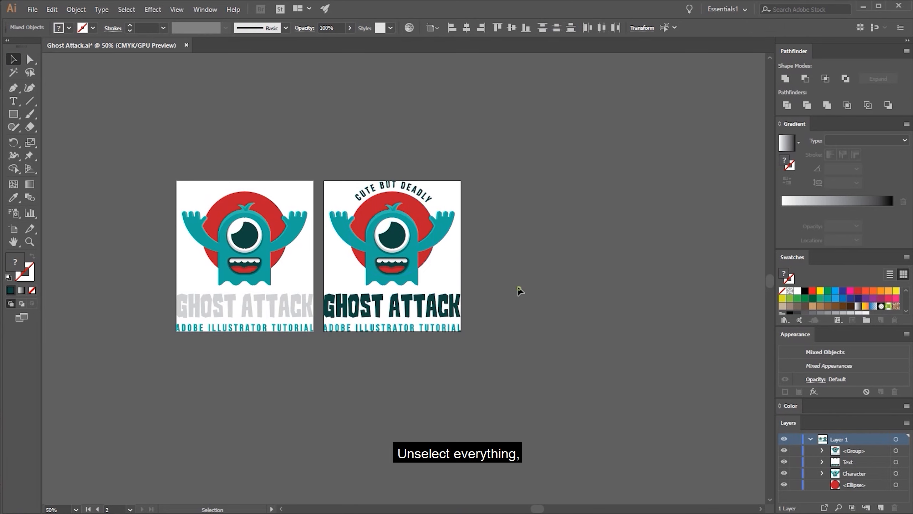
pyautogui.click(520, 290)
# Place a copy of the second logo's character to the right of its artboard and create a new artboard fitted to the copy
pyautogui.click(402, 247)
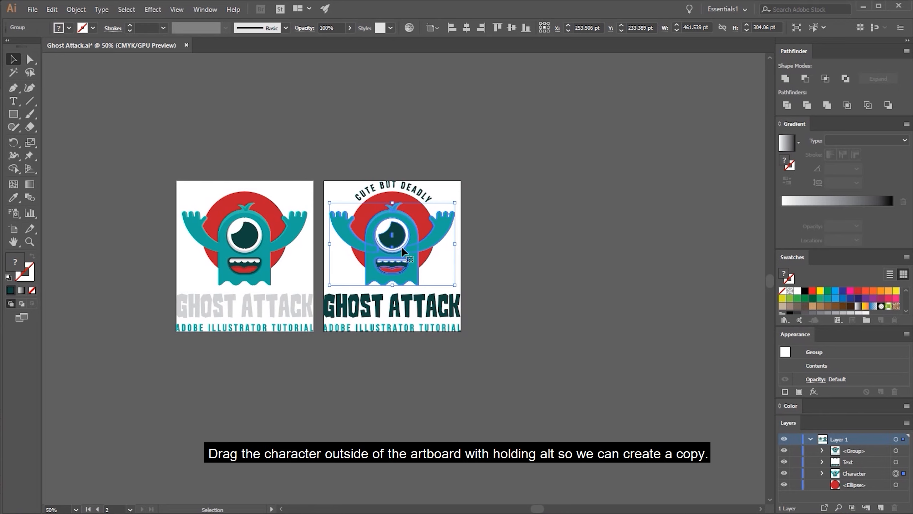
pyautogui.moveTo(402, 246); pyautogui.dragTo(571, 253)
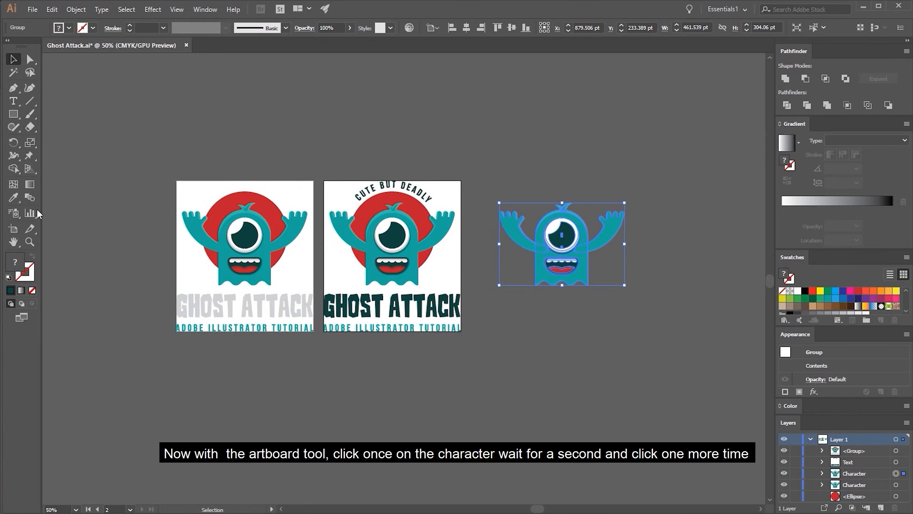
pyautogui.click(14, 229)
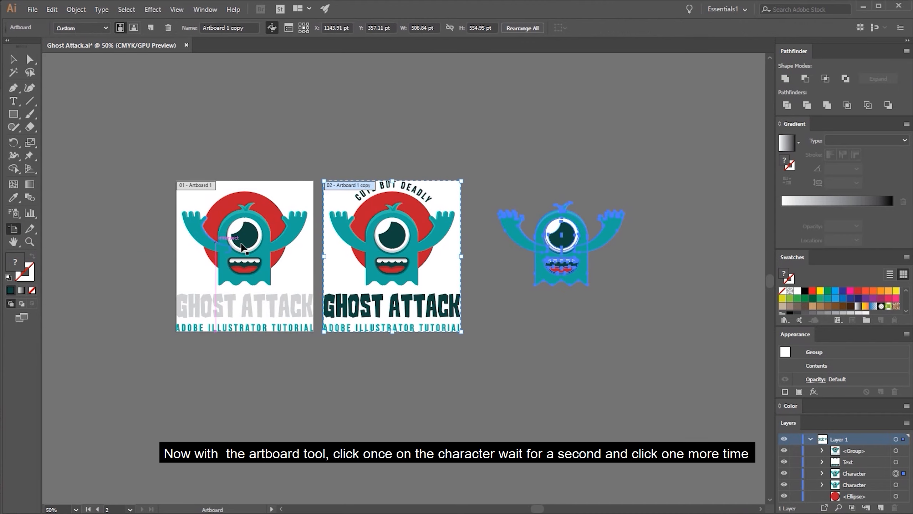
pyautogui.click(584, 238)
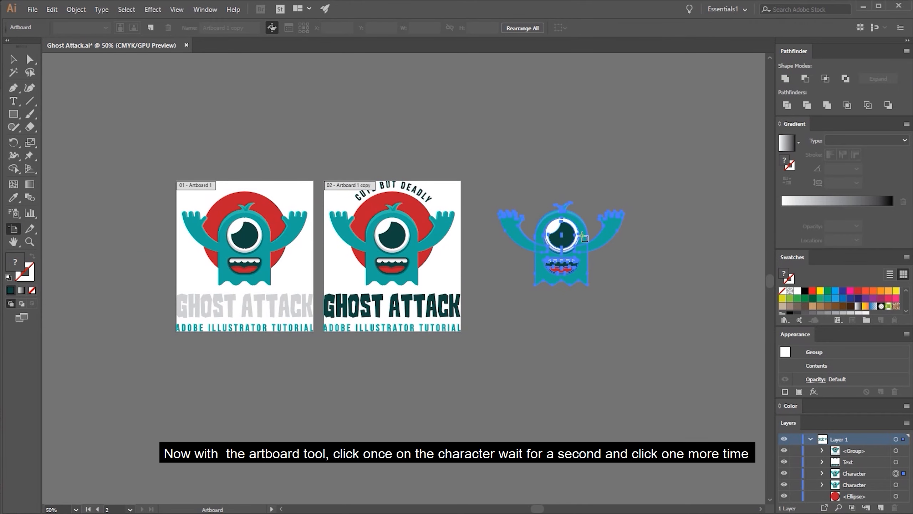
pyautogui.click(584, 237)
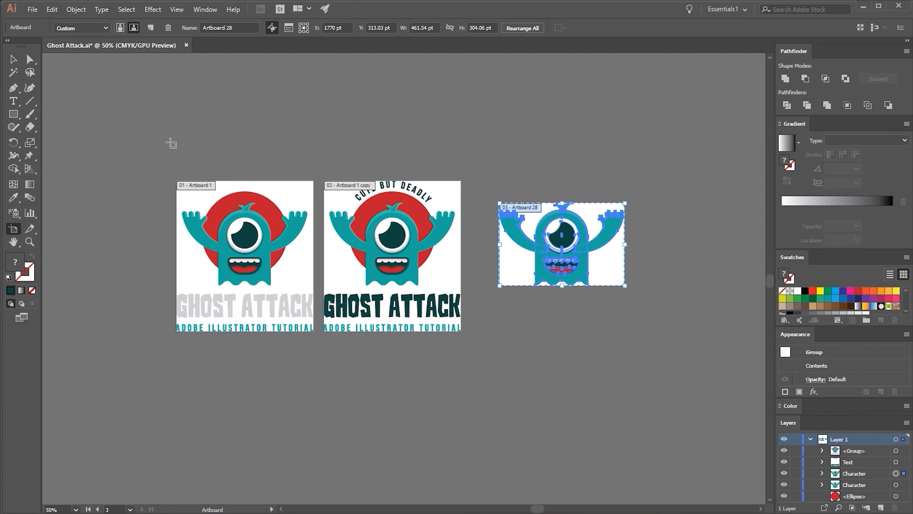
# Start a PNG export named "Ghost Attack" in the Logo source files folder, using artboards and including all of them
pyautogui.click(34, 11)
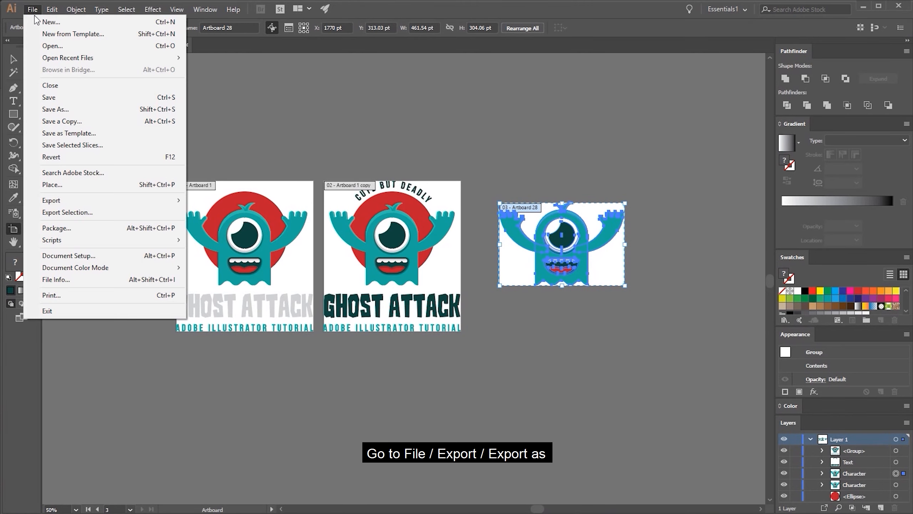
pyautogui.click(71, 200)
pyautogui.click(206, 212)
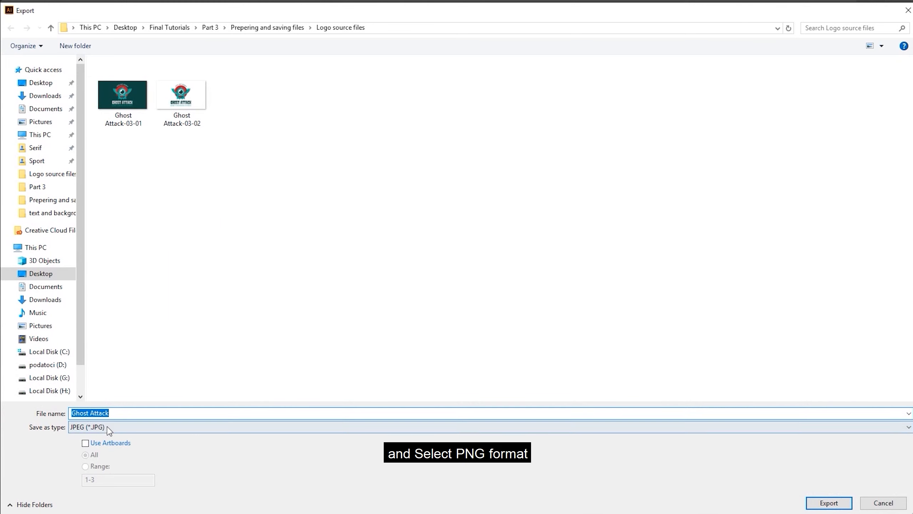
pyautogui.click(109, 428)
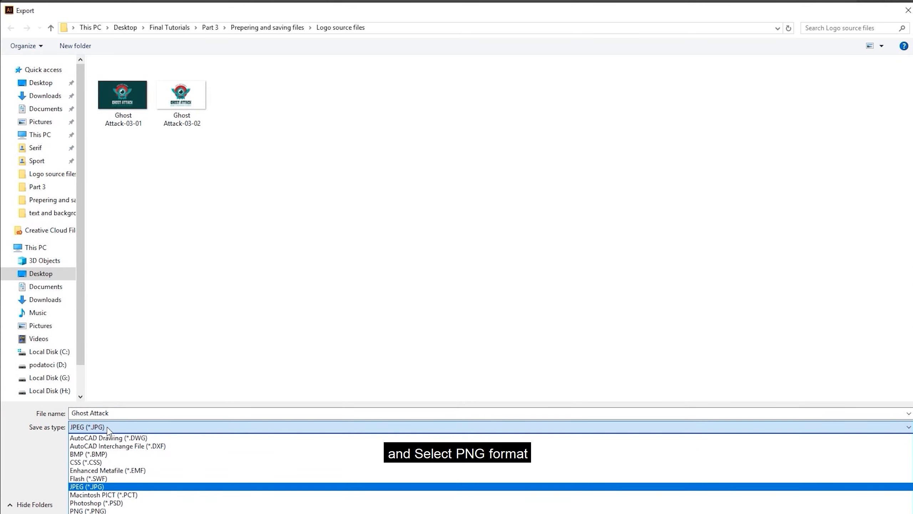
pyautogui.click(107, 510)
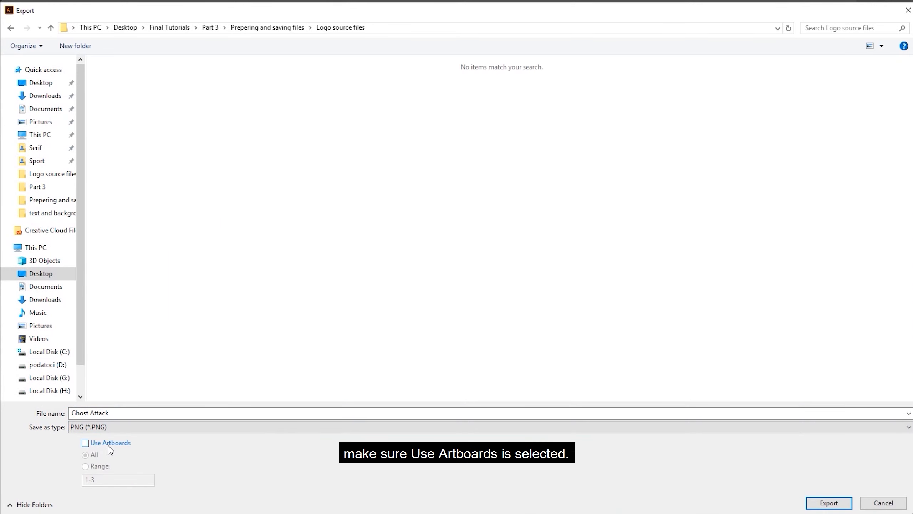
pyautogui.click(109, 445)
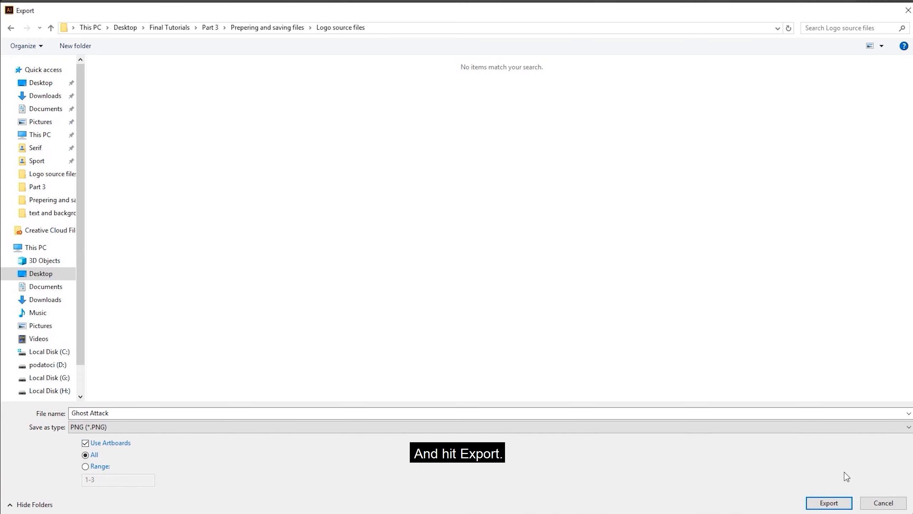
pyautogui.click(833, 503)
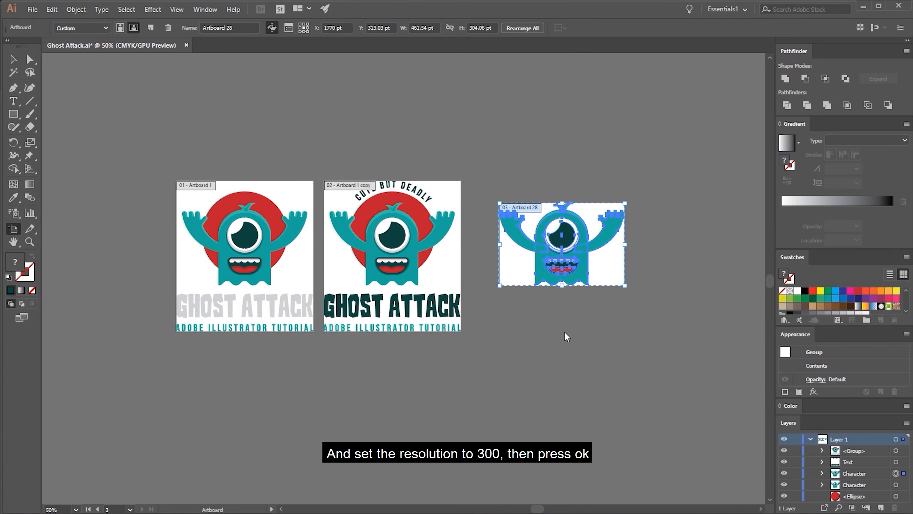
# Set the PNG resolution to High (300 ppi) and complete the export with a transparent background
pyautogui.click(453, 282)
pyautogui.click(462, 316)
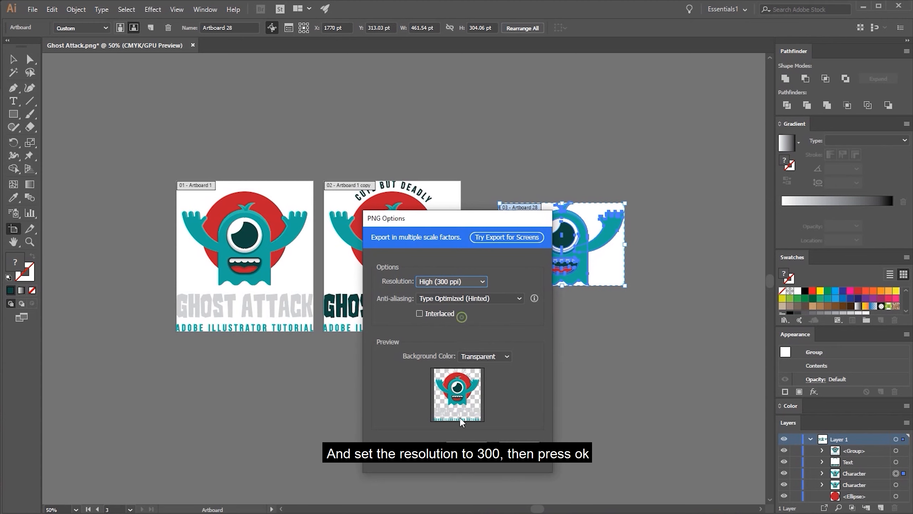
pyautogui.click(467, 447)
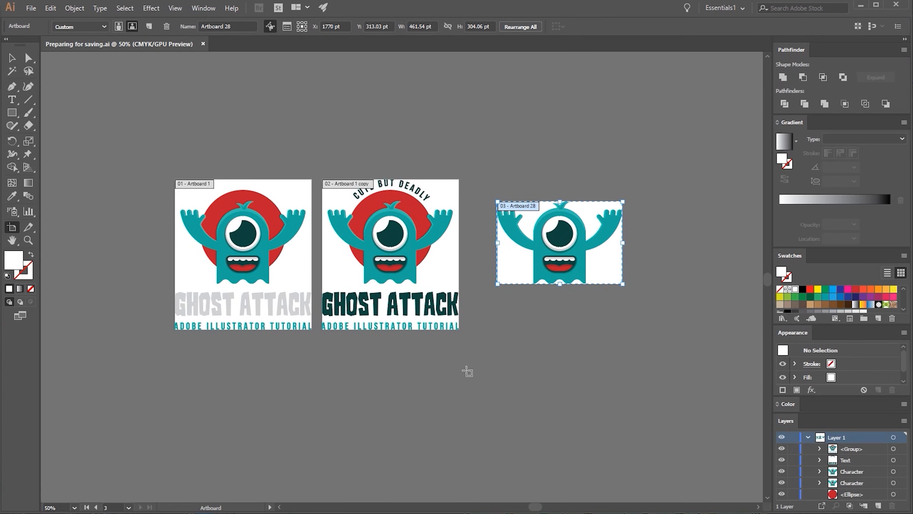